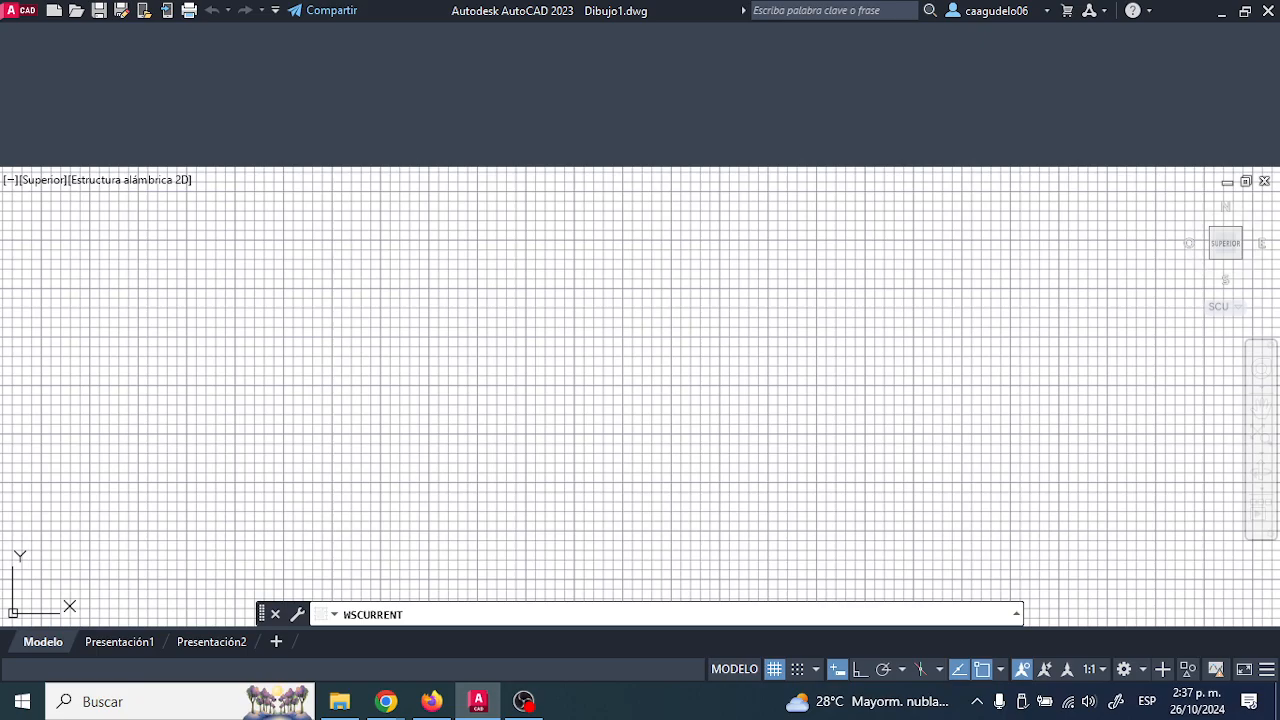
Cancel the pending WSCURRENT prompt and switch the model to the Front (Frontal) view.
{"action": "key", "text": "Return"}
{"action": "key", "text": "Escape"}
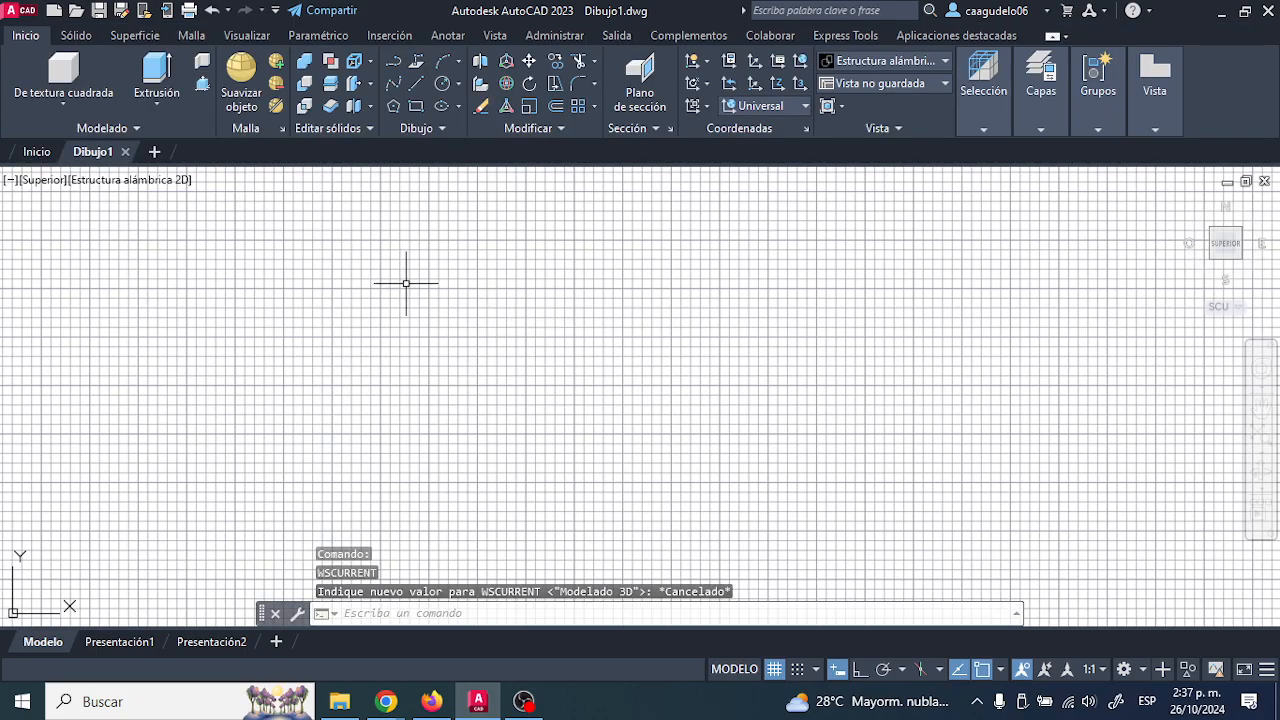
{"action": "left_click", "coordinate": [245, 36]}
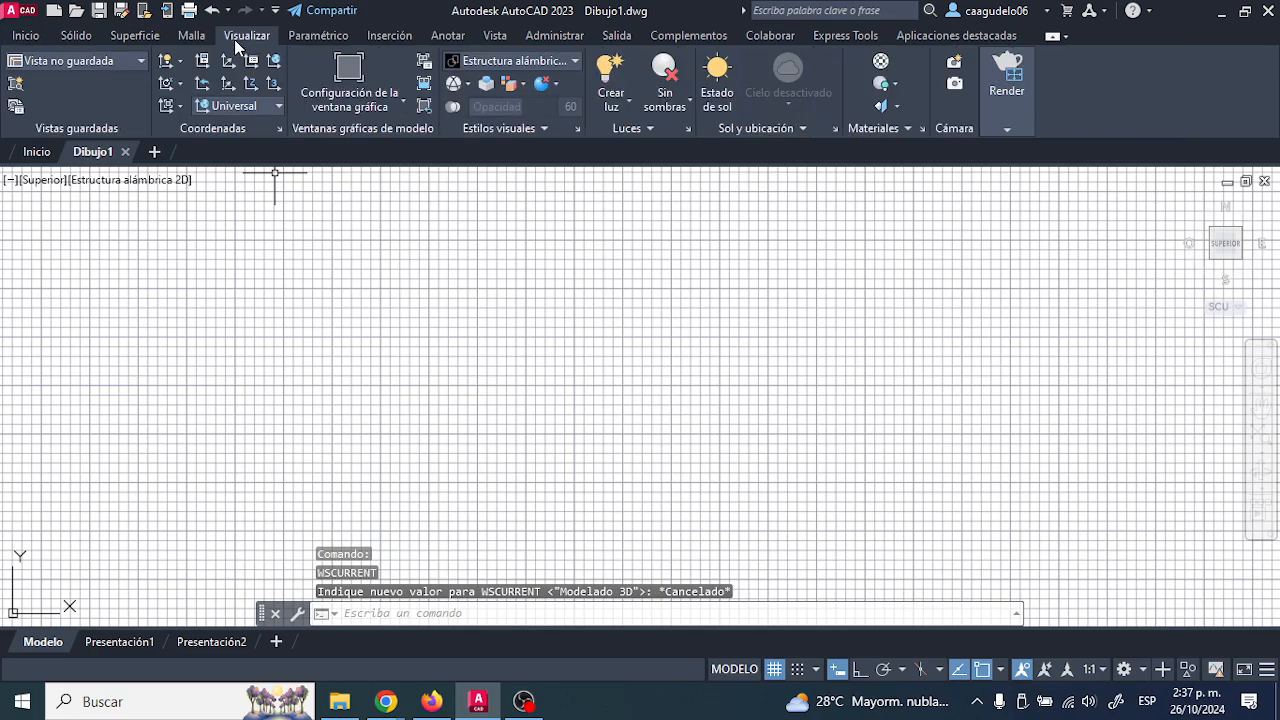
{"action": "left_click", "coordinate": [74, 61]}
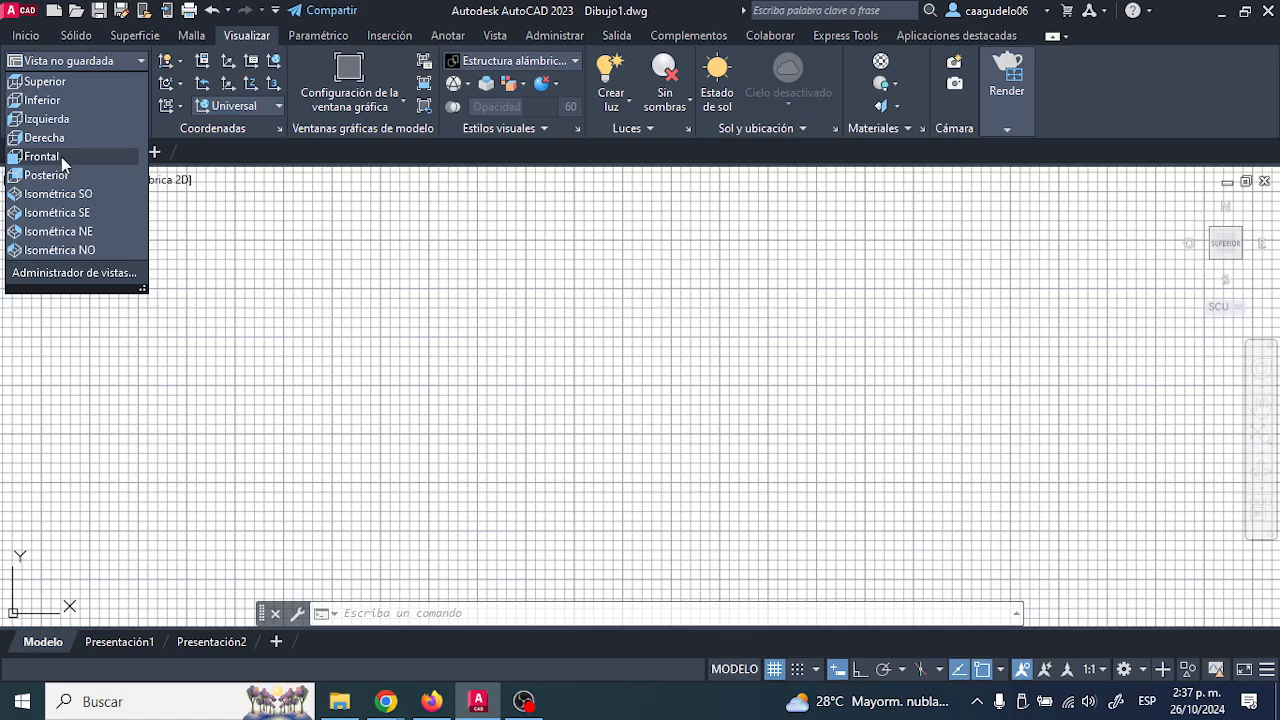
{"action": "left_click", "coordinate": [61, 156]}
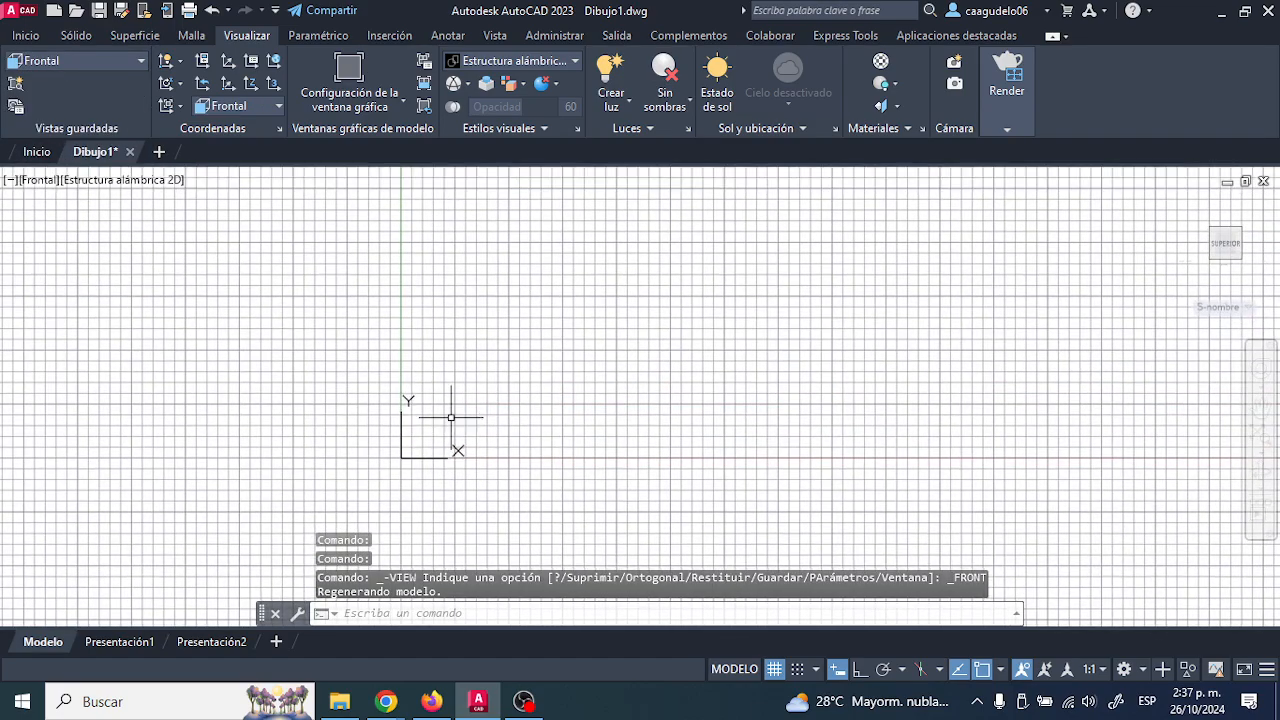
{"action": "scroll", "coordinate": [434, 424], "scroll_direction": "up", "scroll_amount": 3}
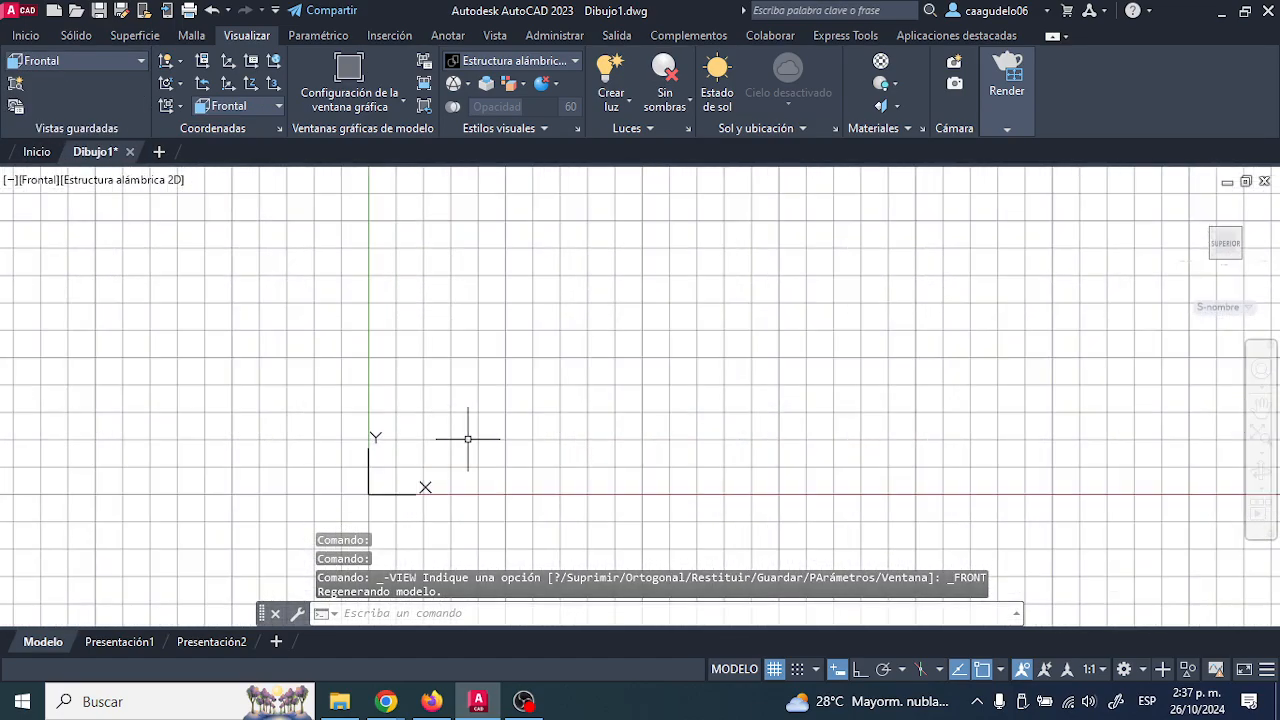
Start a line at the origin, 0,0, for the solid's front profile.
{"action": "key", "text": "alt+Tab"}
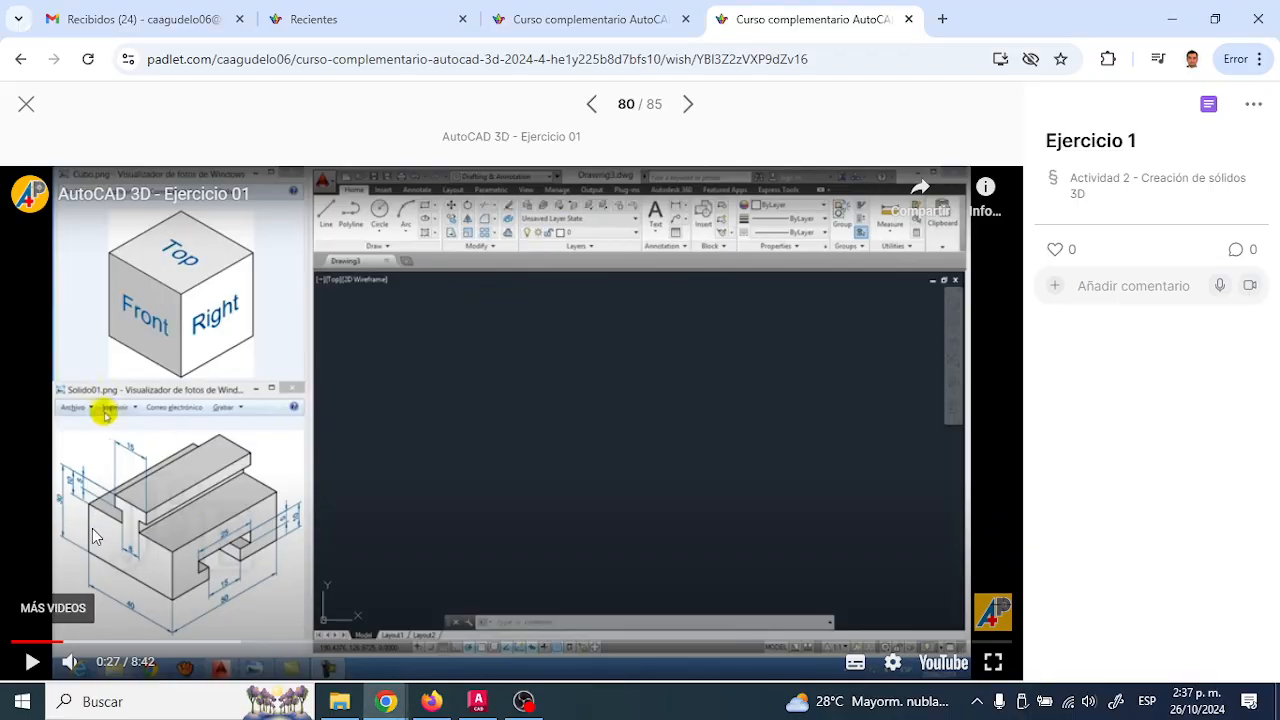
{"action": "key", "text": "alt+Tab"}
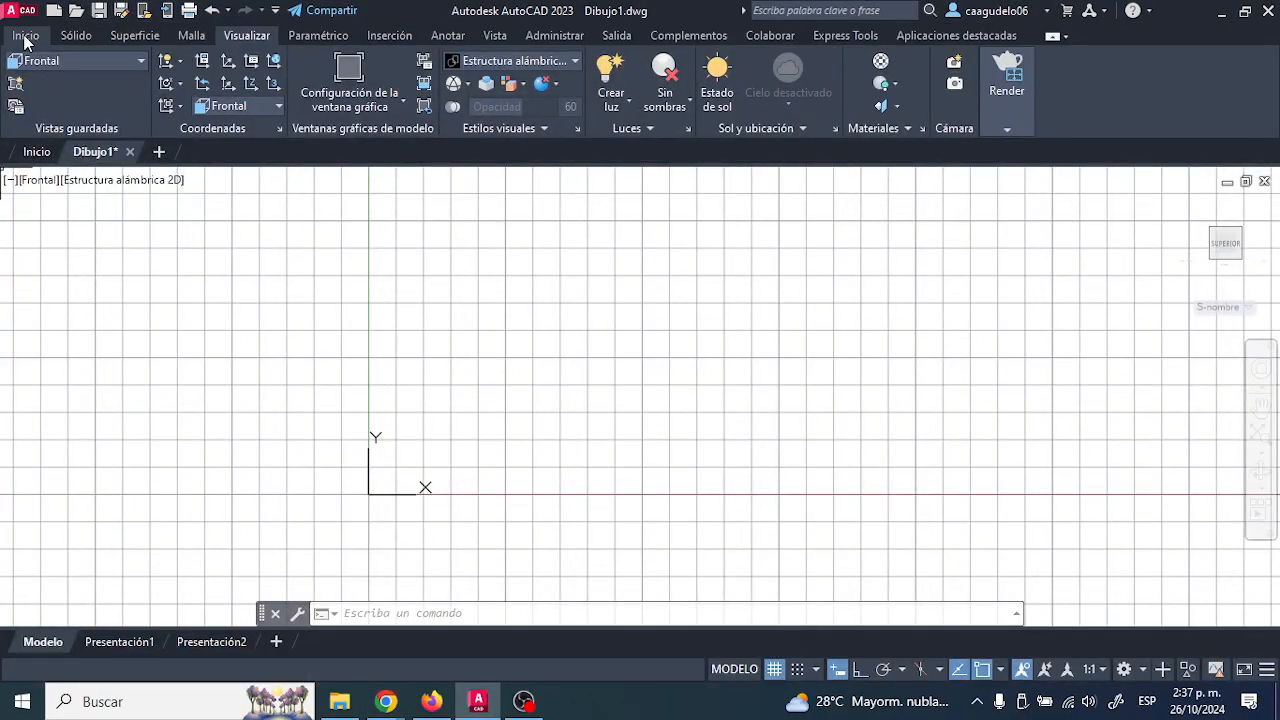
{"action": "left_click", "coordinate": [26, 37]}
{"action": "left_click", "coordinate": [416, 83]}
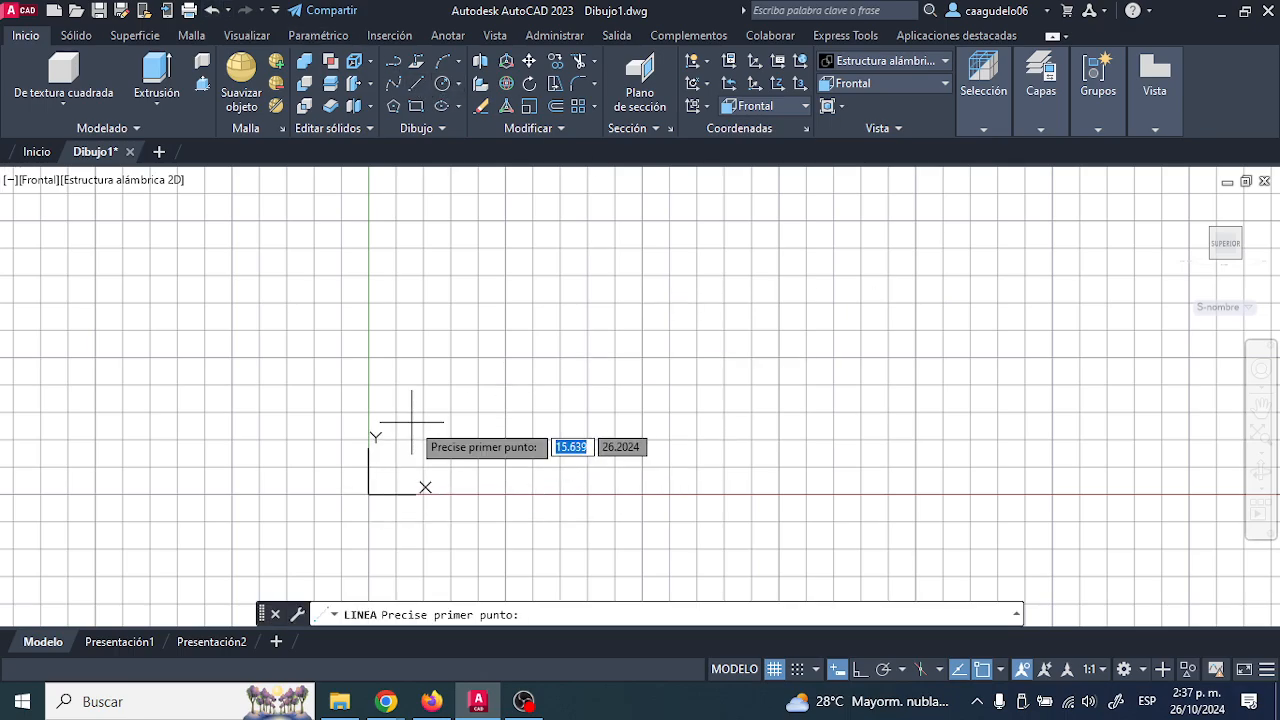
{"action": "type", "text": "000"}
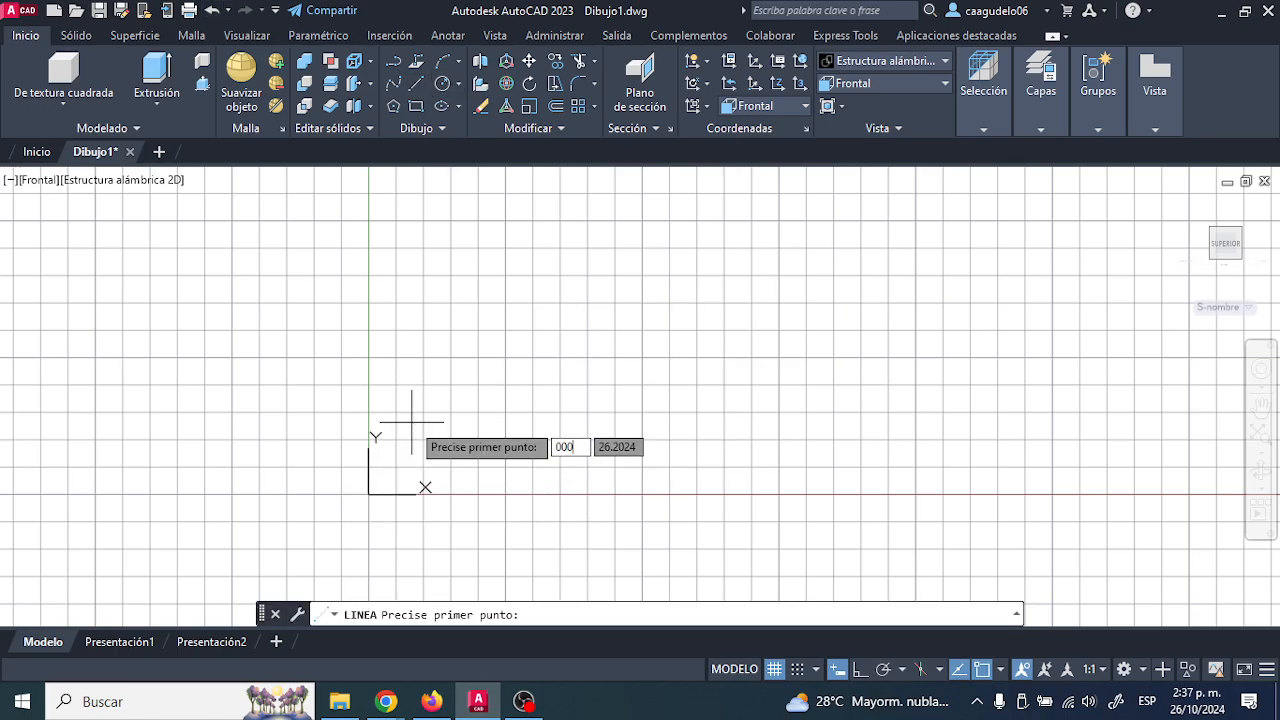
{"action": "key", "text": "Tab"}
{"action": "type", "text": "0"}
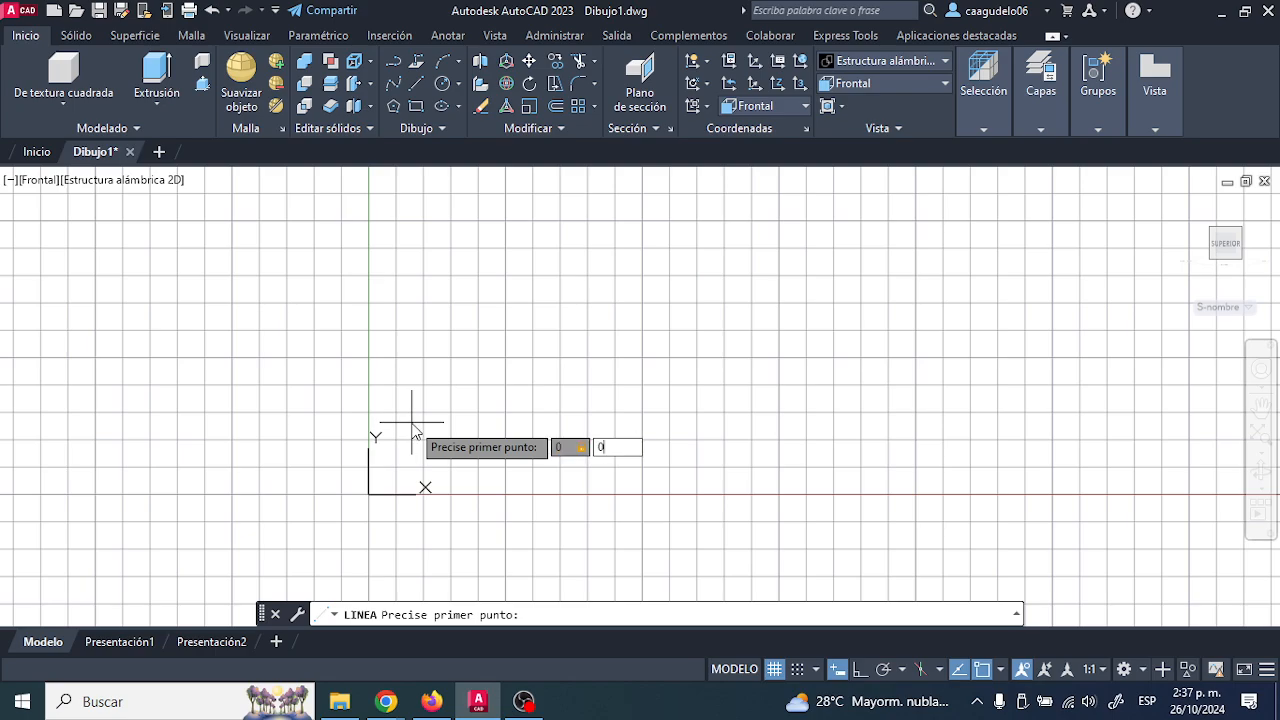
{"action": "key", "text": "Return"}
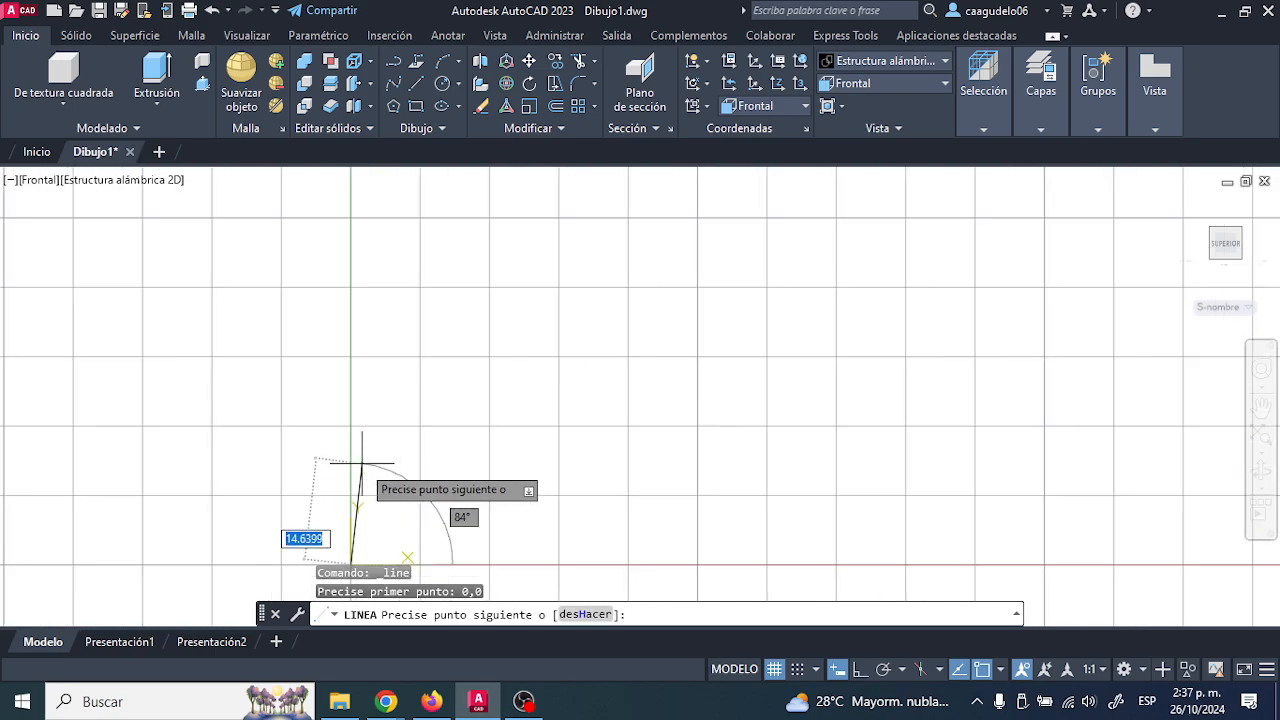
{"action": "scroll", "coordinate": [460, 360], "scroll_direction": "up", "scroll_amount": 5}
Check the exercise's dimensioned drawing in Chrome and, with Ortho on, draw the profile's vertical edge 20 units up from the origin.
{"action": "key", "text": "alt+Tab"}
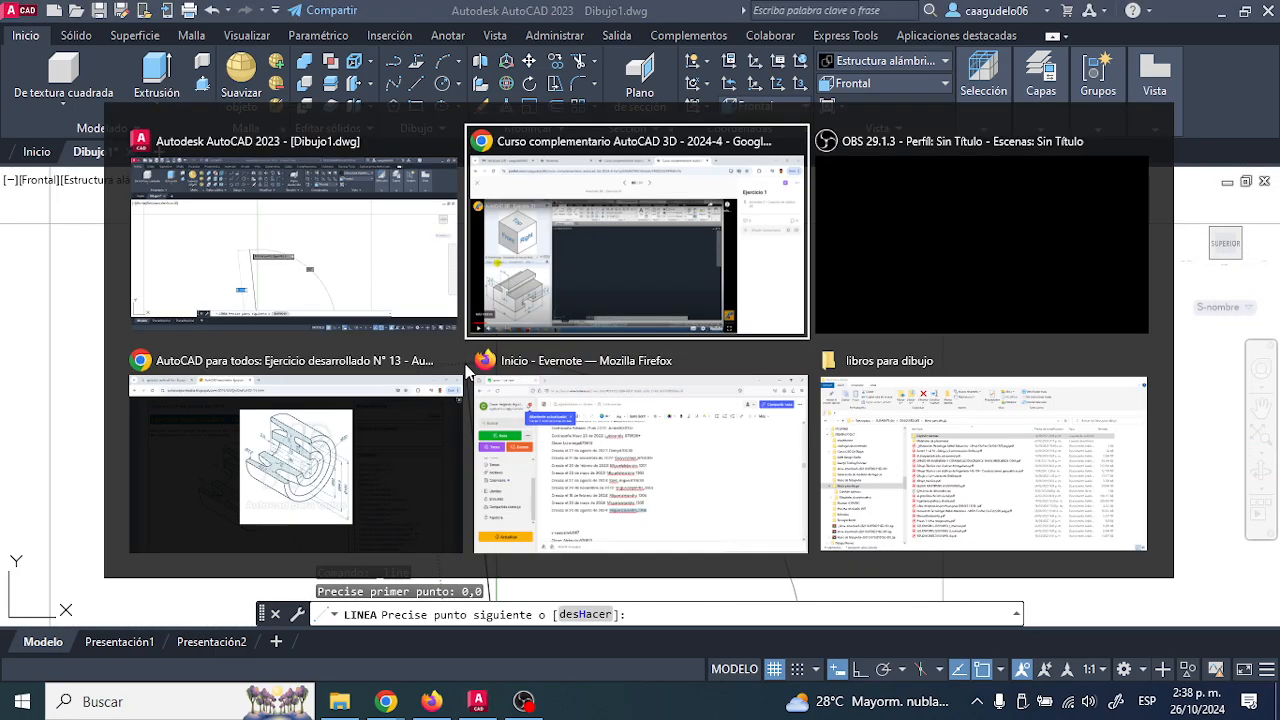
{"action": "left_click", "coordinate": [621, 16]}
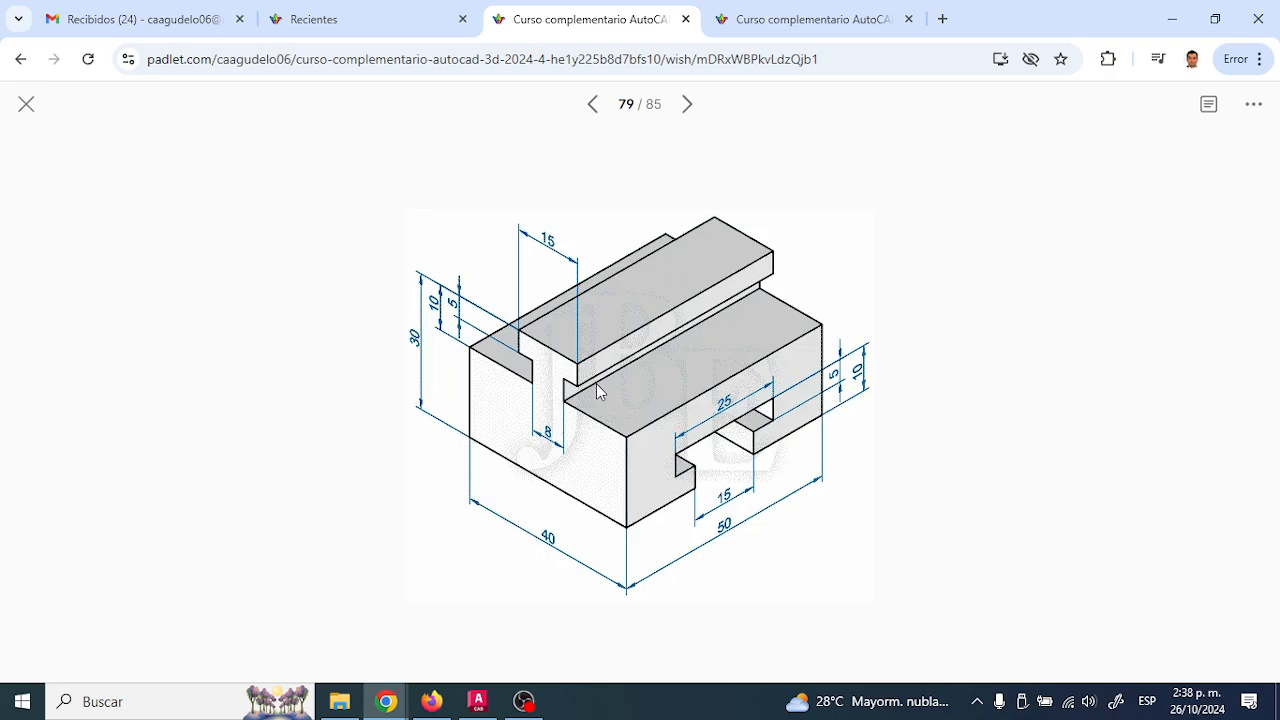
{"action": "key", "text": "alt+Tab"}
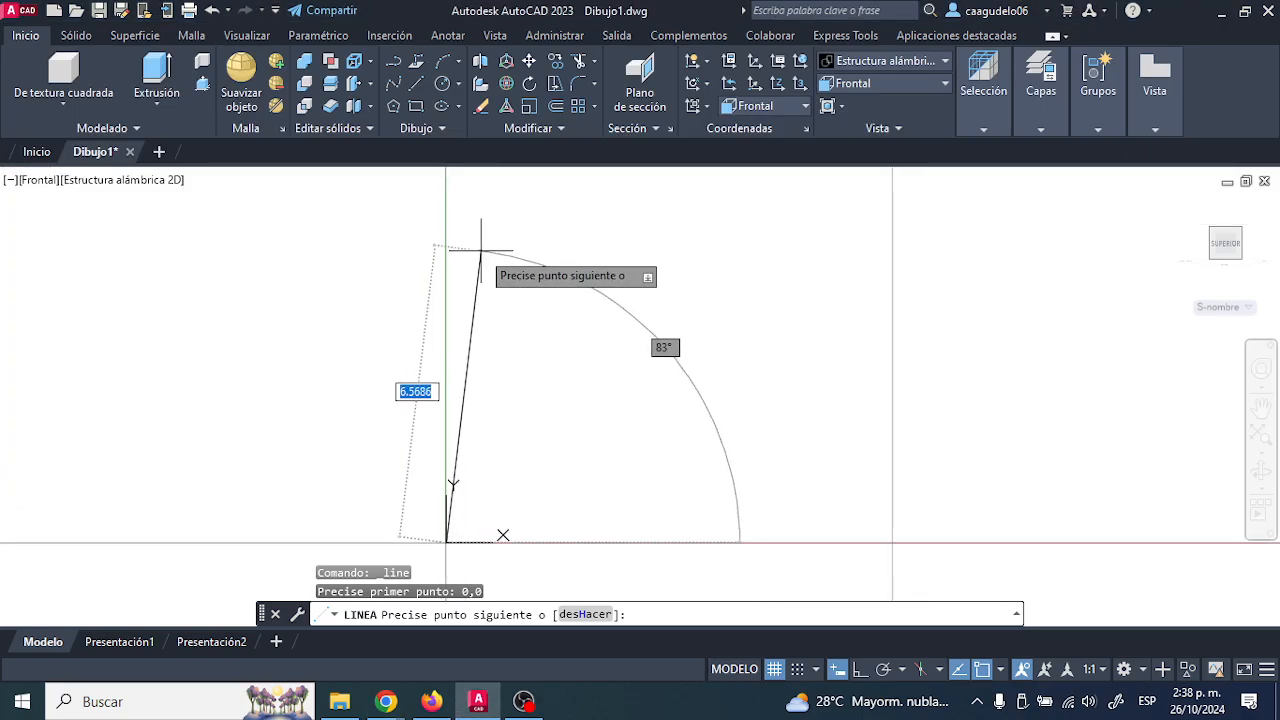
{"action": "scroll", "coordinate": [500, 258], "scroll_direction": "down", "scroll_amount": 3}
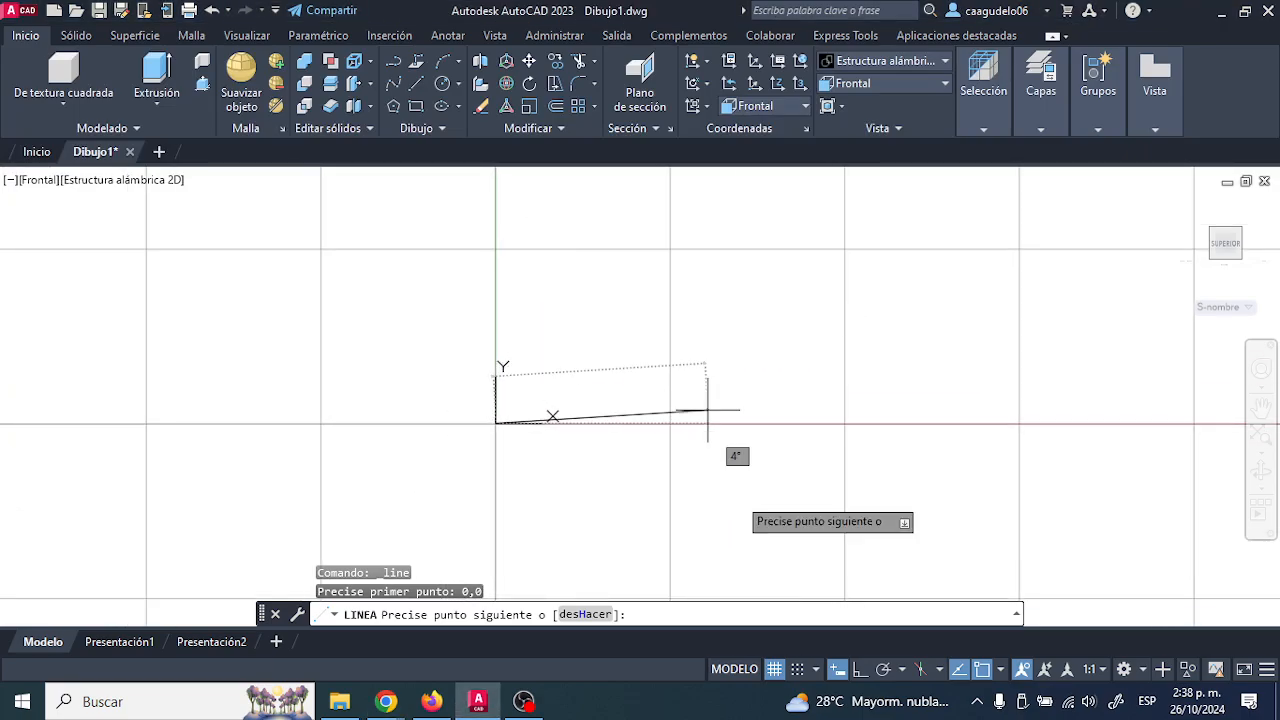
{"action": "left_click", "coordinate": [858, 672]}
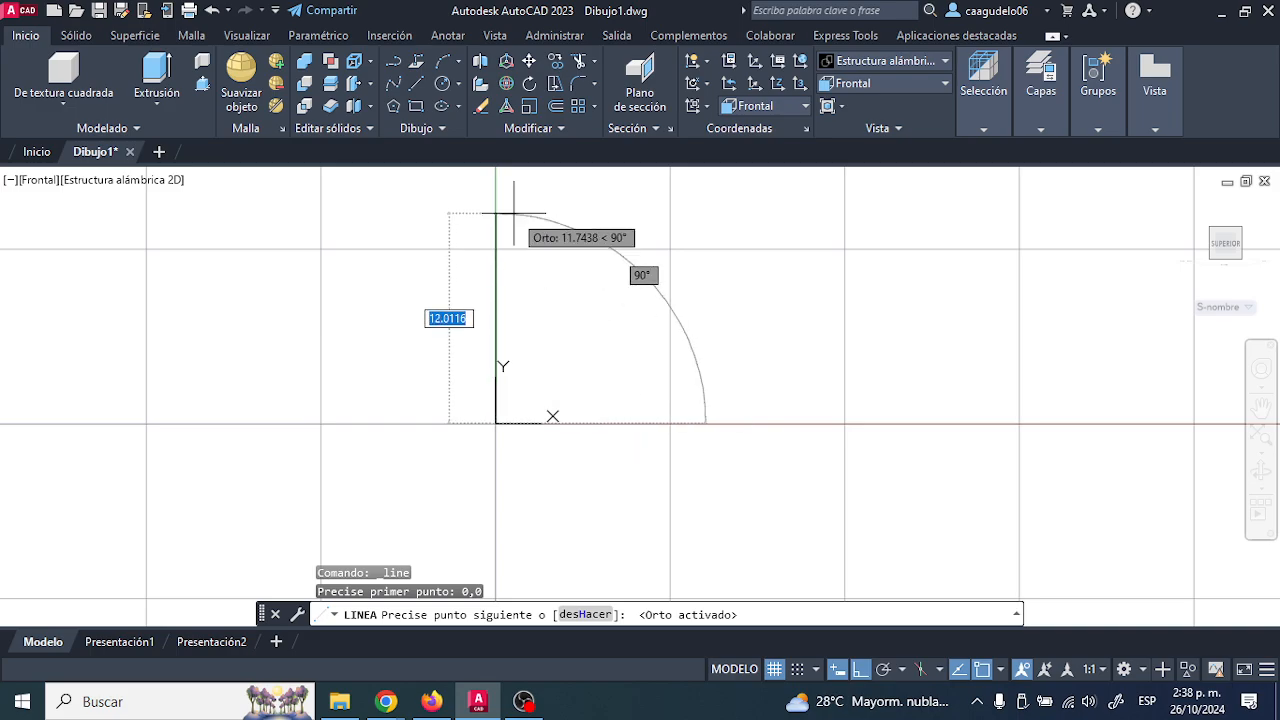
{"action": "scroll", "coordinate": [514, 200], "scroll_direction": "down", "scroll_amount": 2}
{"action": "middle_click_drag", "start_coordinate": [514, 202], "coordinate": [522, 210]}
{"action": "scroll", "coordinate": [522, 210], "scroll_direction": "up", "scroll_amount": 4}
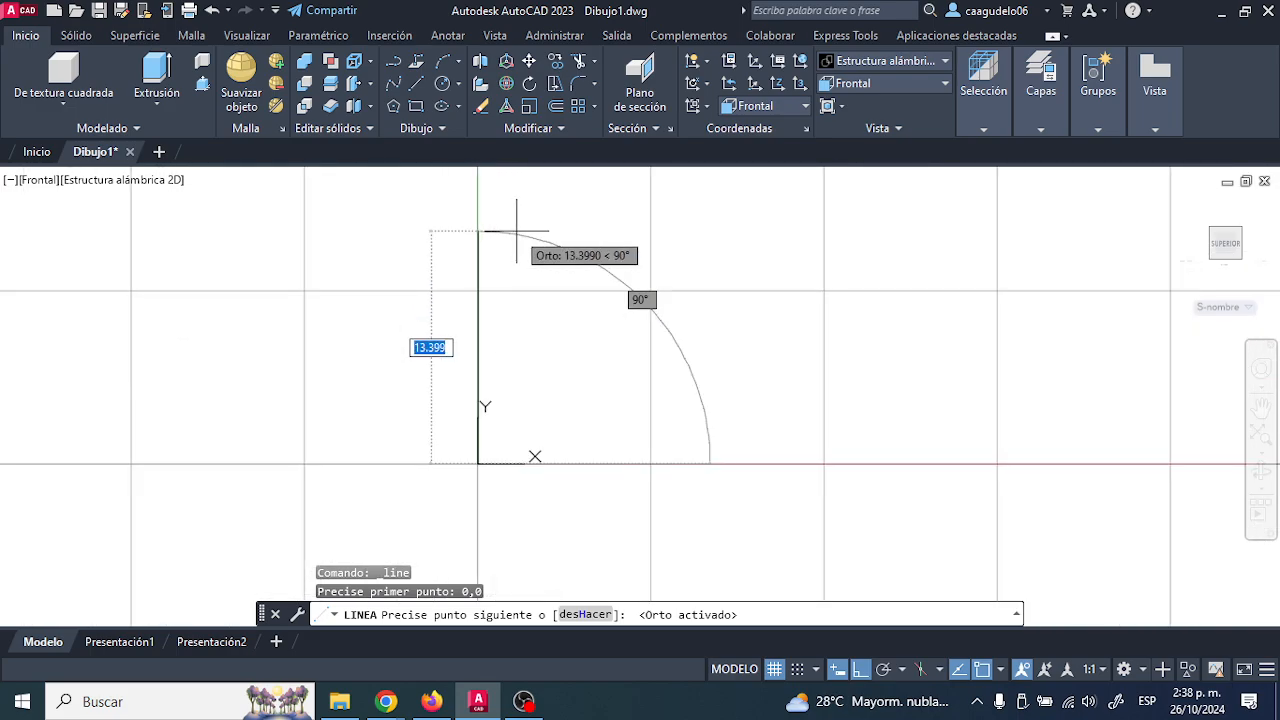
{"action": "type", "text": "20"}
{"action": "key", "text": "Return"}
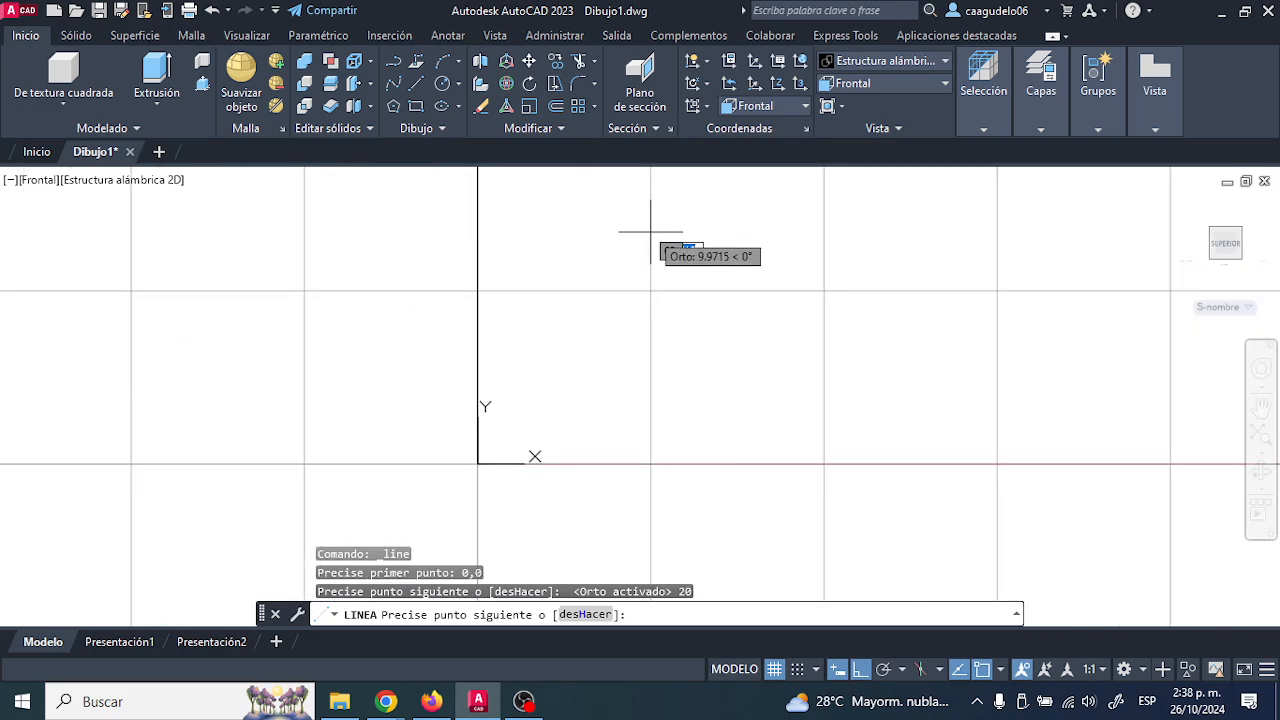
Continue the profile with a 16-unit segment to the right and a 5-unit segment upward, checking the reference drawing in Chrome.
{"action": "middle_click_drag", "start_coordinate": [628, 250], "coordinate": [498, 386]}
{"action": "scroll", "coordinate": [524, 361], "scroll_direction": "down", "scroll_amount": 4}
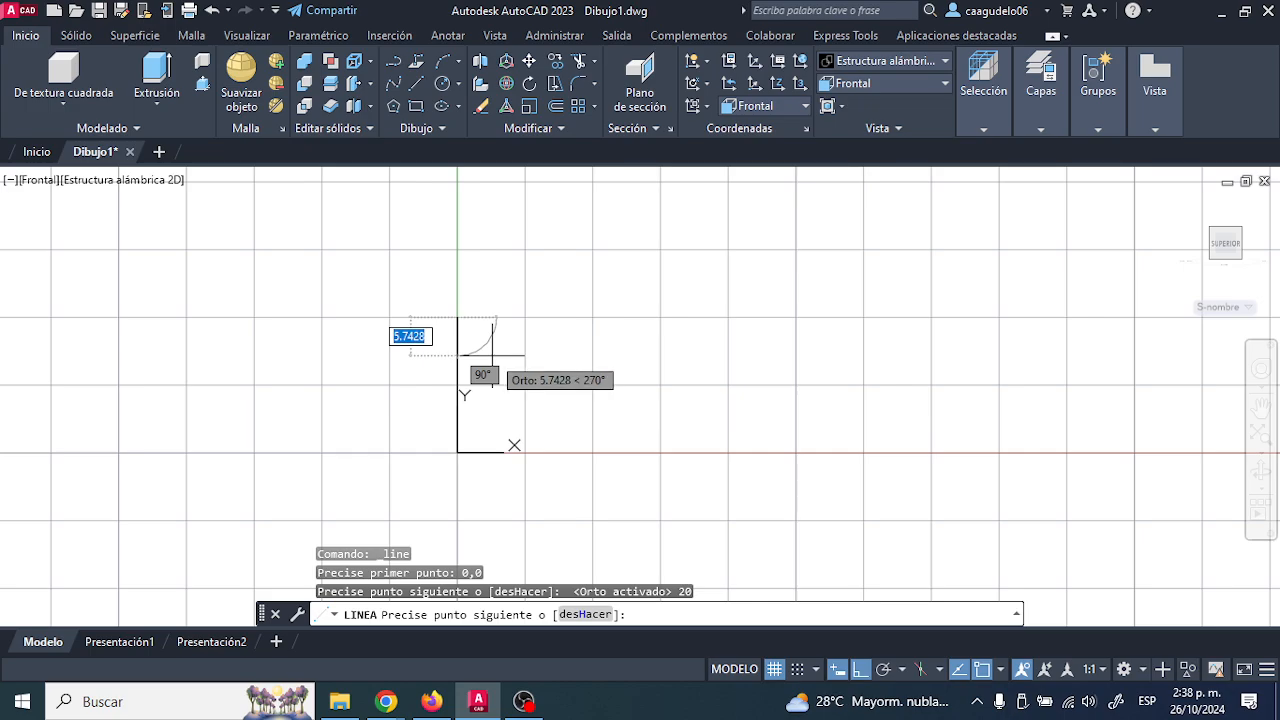
{"action": "type", "text": "16"}
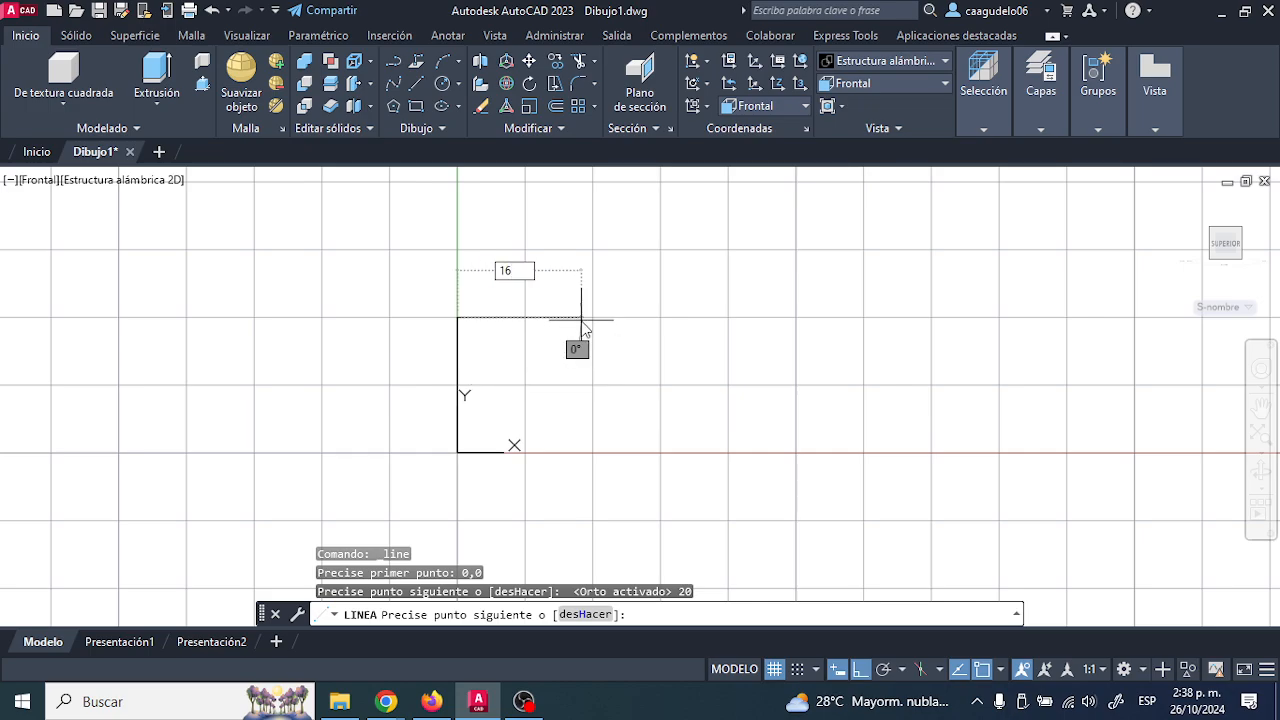
{"action": "key", "text": "Return"}
{"action": "key", "text": "alt+Tab"}
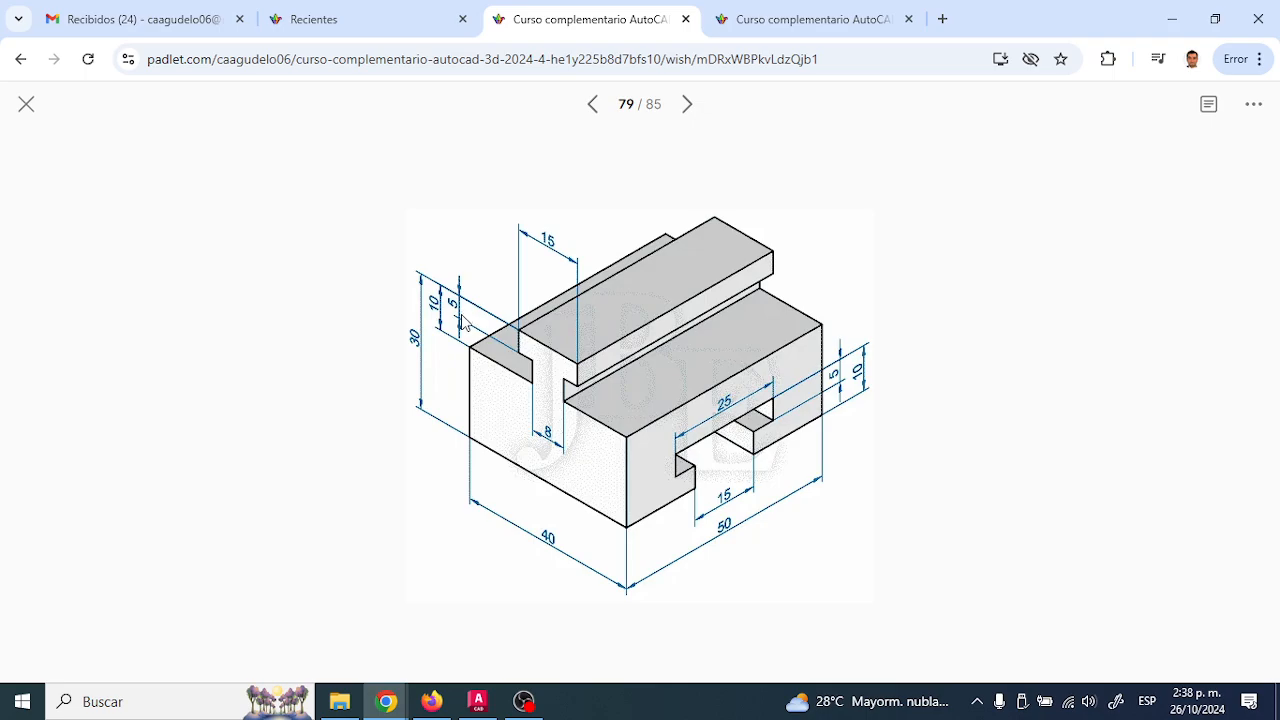
{"action": "key", "text": "alt+Tab"}
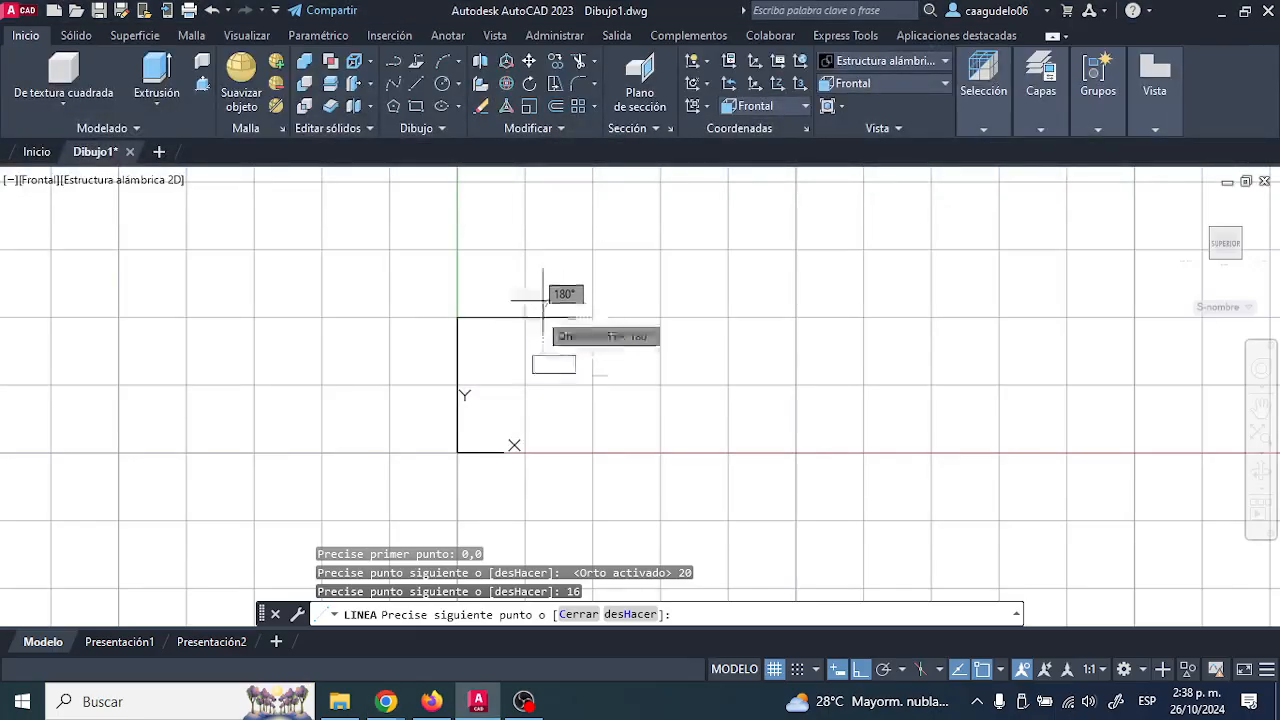
{"action": "type", "text": "5"}
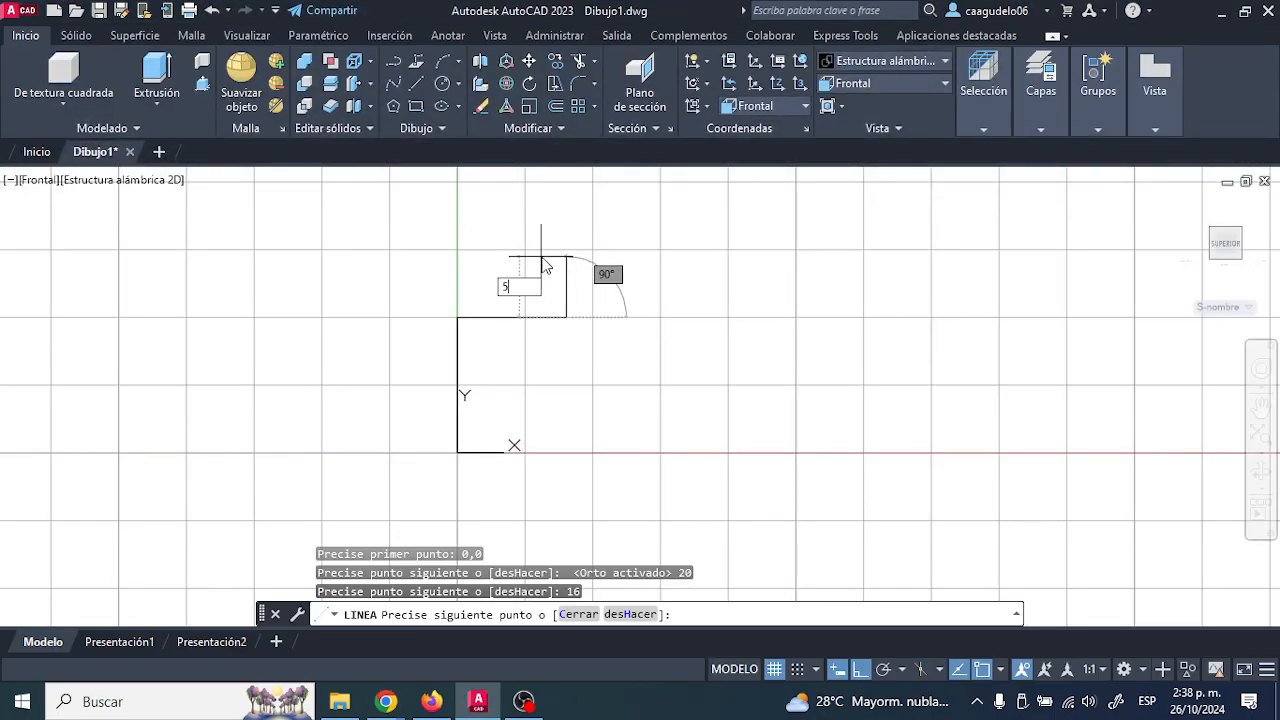
{"action": "key", "text": "Return"}
{"action": "scroll", "coordinate": [490, 285], "scroll_direction": "up", "scroll_amount": 2}
Check the reference drawing in Chrome and add a 3.5-unit segment to the left and a 5-unit segment upward.
{"action": "key", "text": "alt+Tab"}
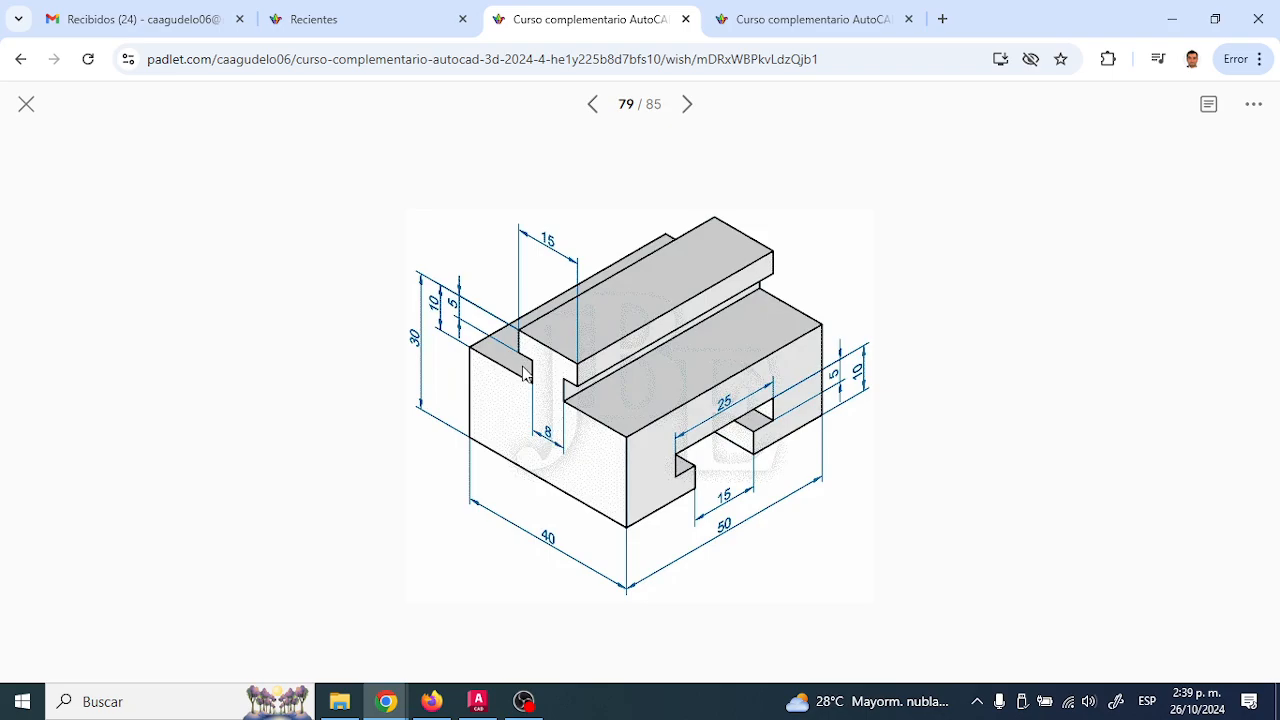
{"action": "key", "text": "alt+Tab"}
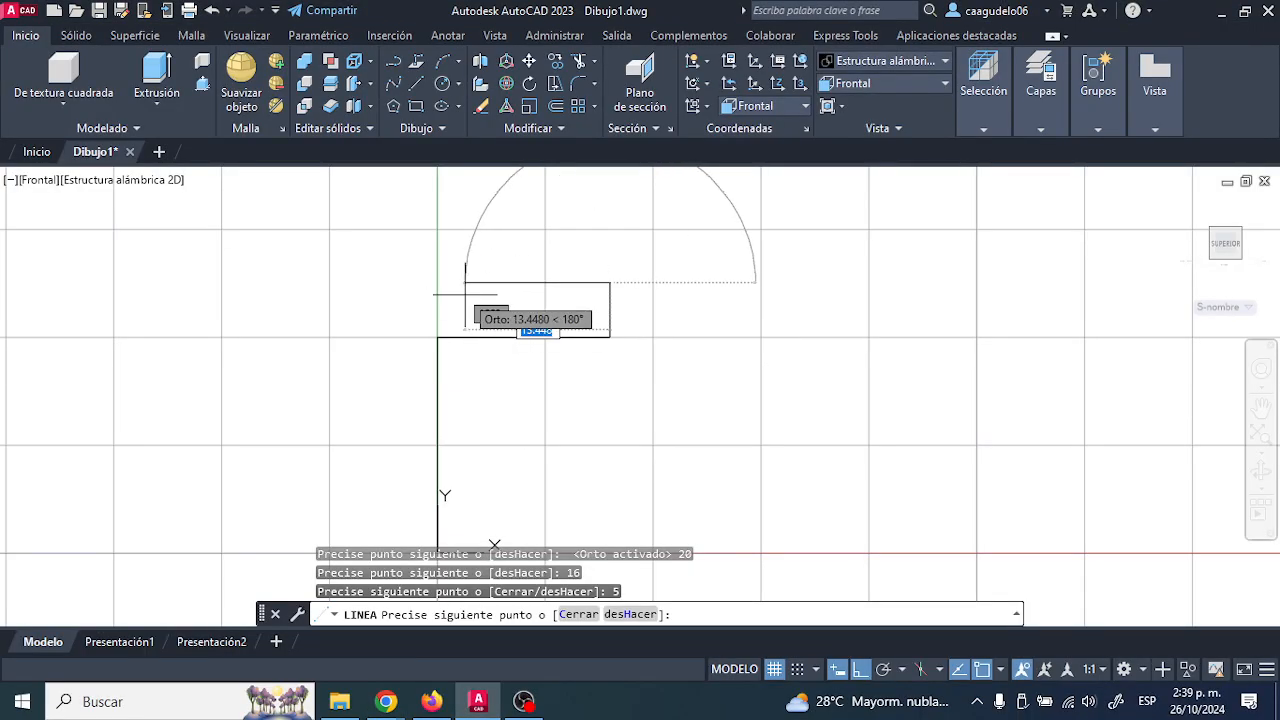
{"action": "type", "text": "3.5"}
{"action": "key", "text": "Return"}
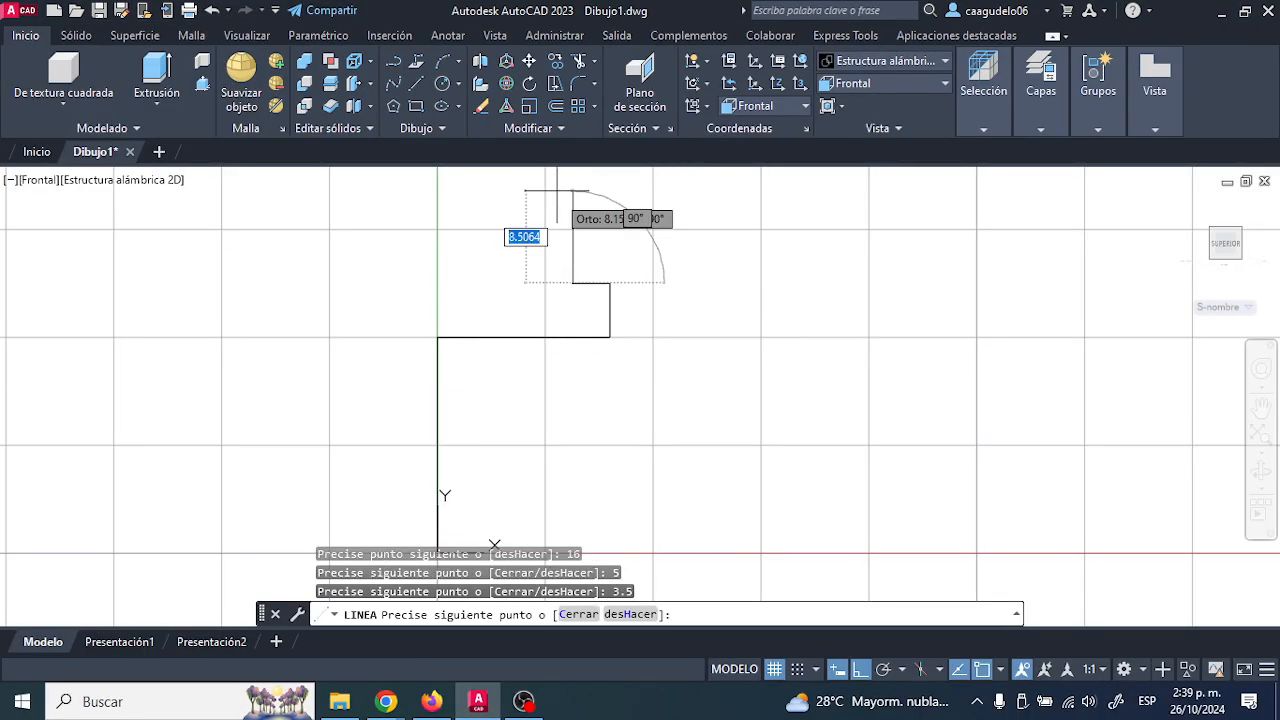
{"action": "type", "text": "5"}
{"action": "key", "text": "Return"}
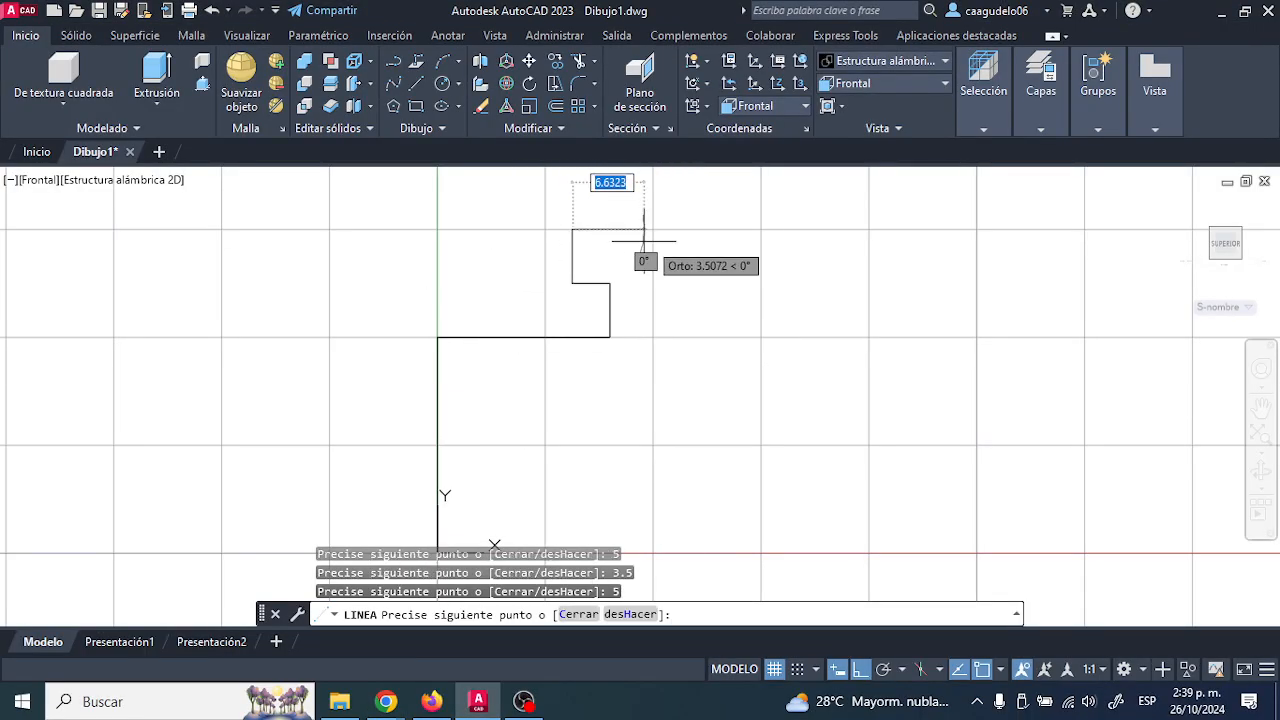
Check the top width in Chrome's reference drawing, draw the 15-unit top edge to the right and end the line.
{"action": "key", "text": "alt+Tab"}
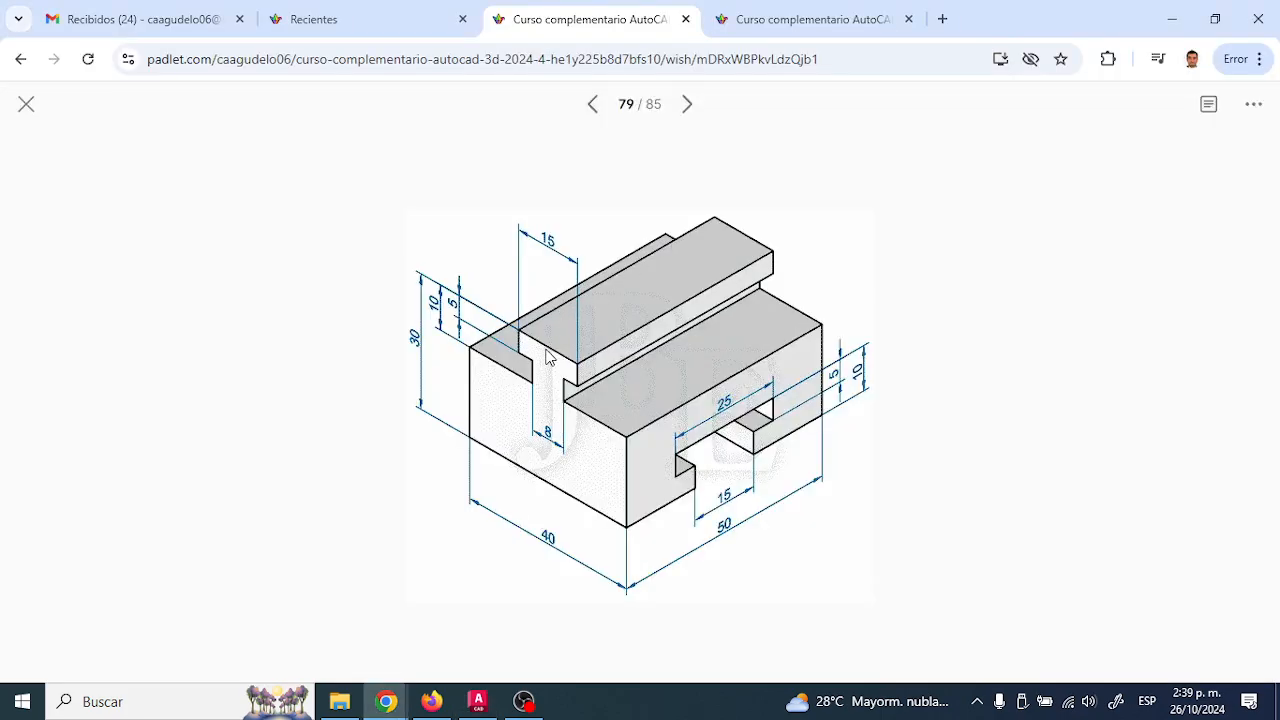
{"action": "key", "text": "alt+Tab"}
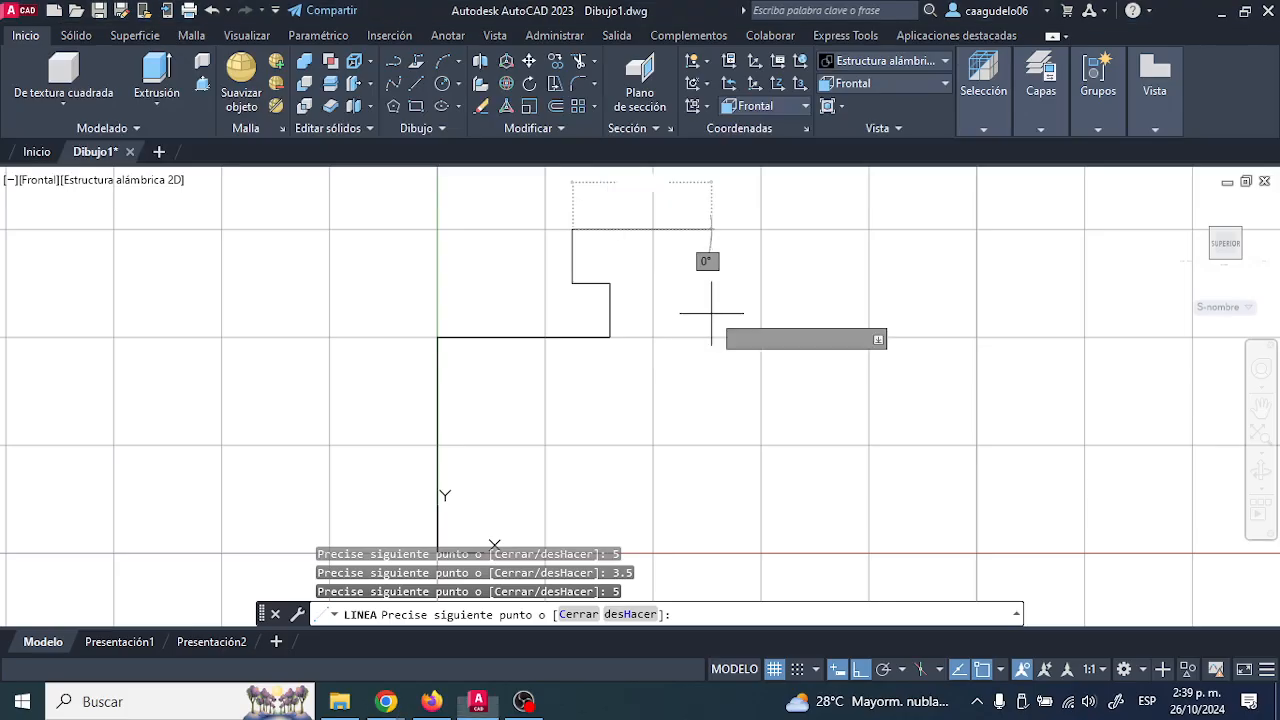
{"action": "type", "text": "15"}
{"action": "key", "text": "Return"}
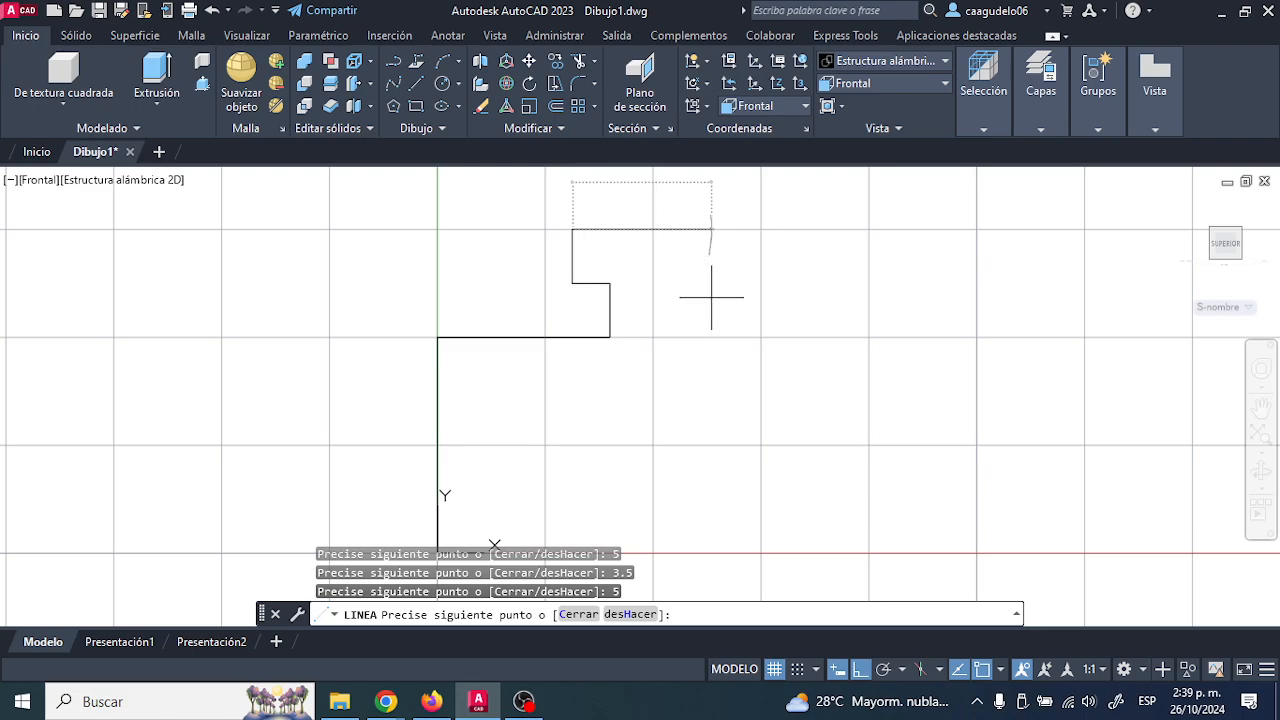
{"action": "key", "text": "Return"}
{"action": "scroll", "coordinate": [689, 309], "scroll_direction": "down", "scroll_amount": 2}
{"action": "mouse_move", "coordinate": [689, 309]}
{"action": "middle_mouse_down"}
{"action": "mouse_move", "coordinate": [590, 314]}
{"action": "mouse_move", "coordinate": [600, 306]}
{"action": "mouse_move", "coordinate": [566, 239]}
{"action": "mouse_move", "coordinate": [550, 246]}
{"action": "middle_mouse_up"}
{"action": "scroll", "coordinate": [609, 301], "scroll_direction": "up", "scroll_amount": 2}
{"action": "scroll", "coordinate": [566, 239], "scroll_direction": "down", "scroll_amount": 2}
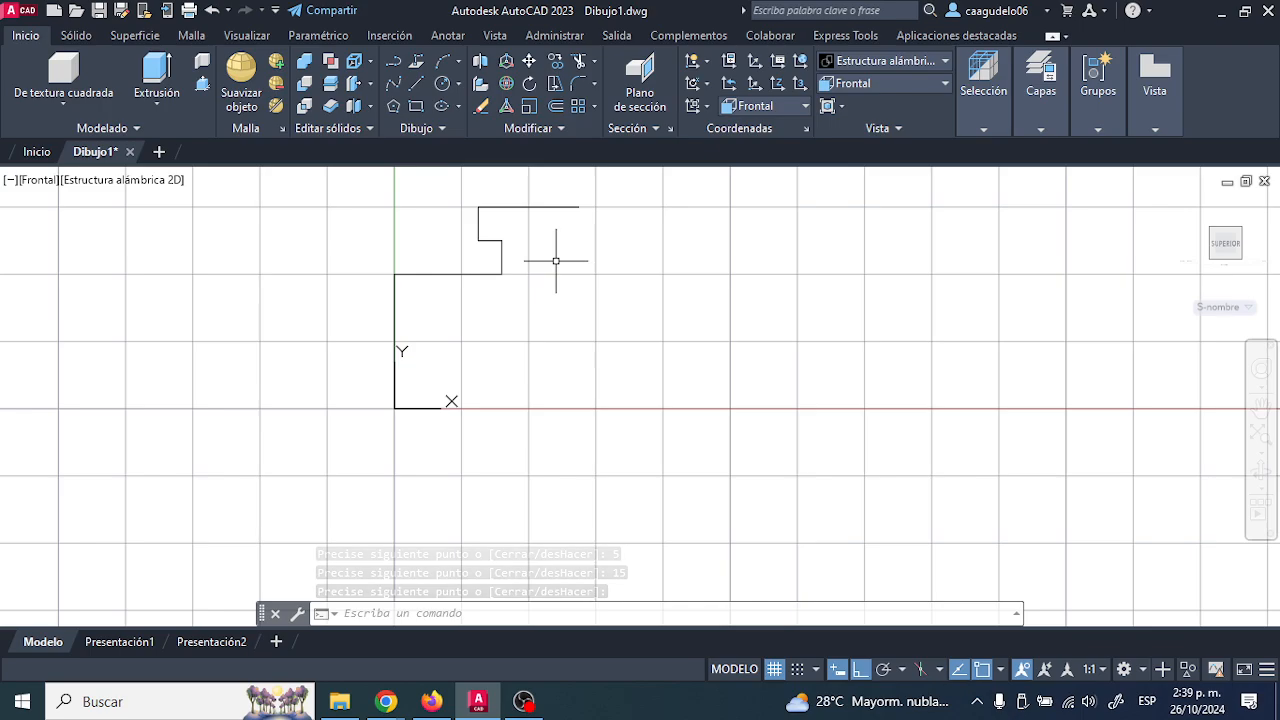
Mirror the profile's five left-hand segments about a vertical axis through the top edge's midpoint, keeping the source objects.
{"action": "left_click", "coordinate": [558, 86]}
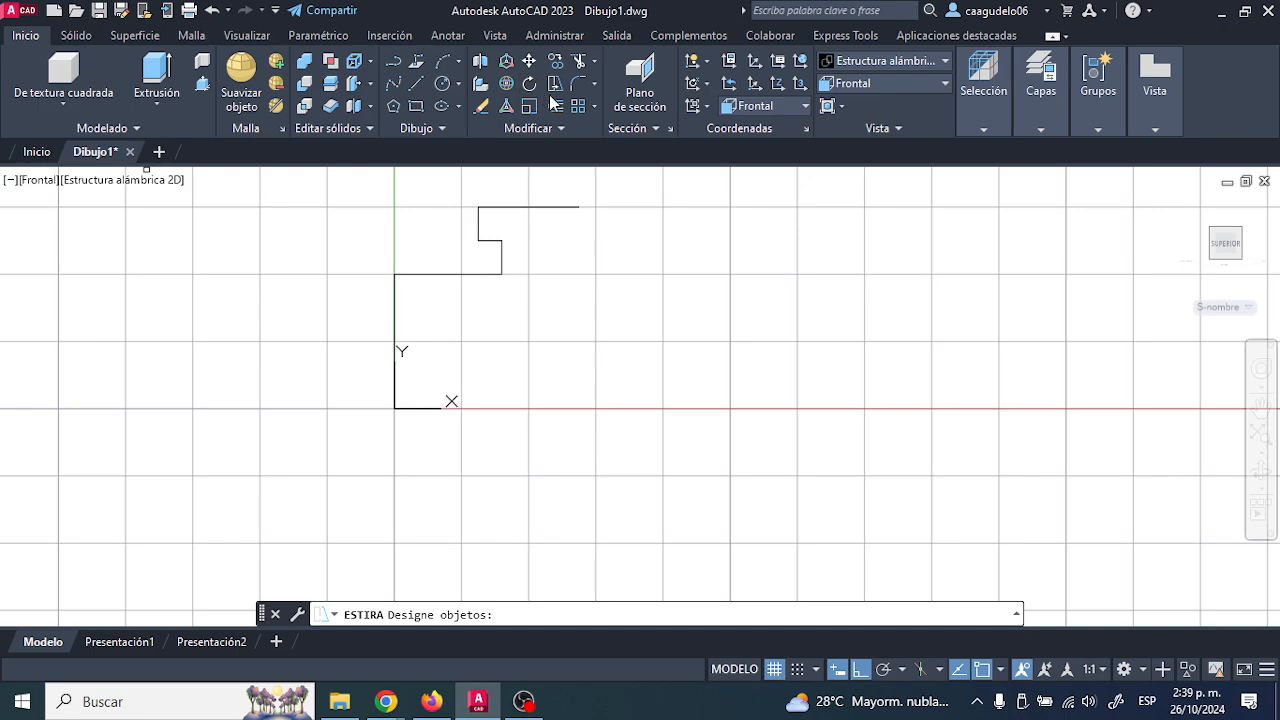
{"action": "left_click", "coordinate": [534, 126]}
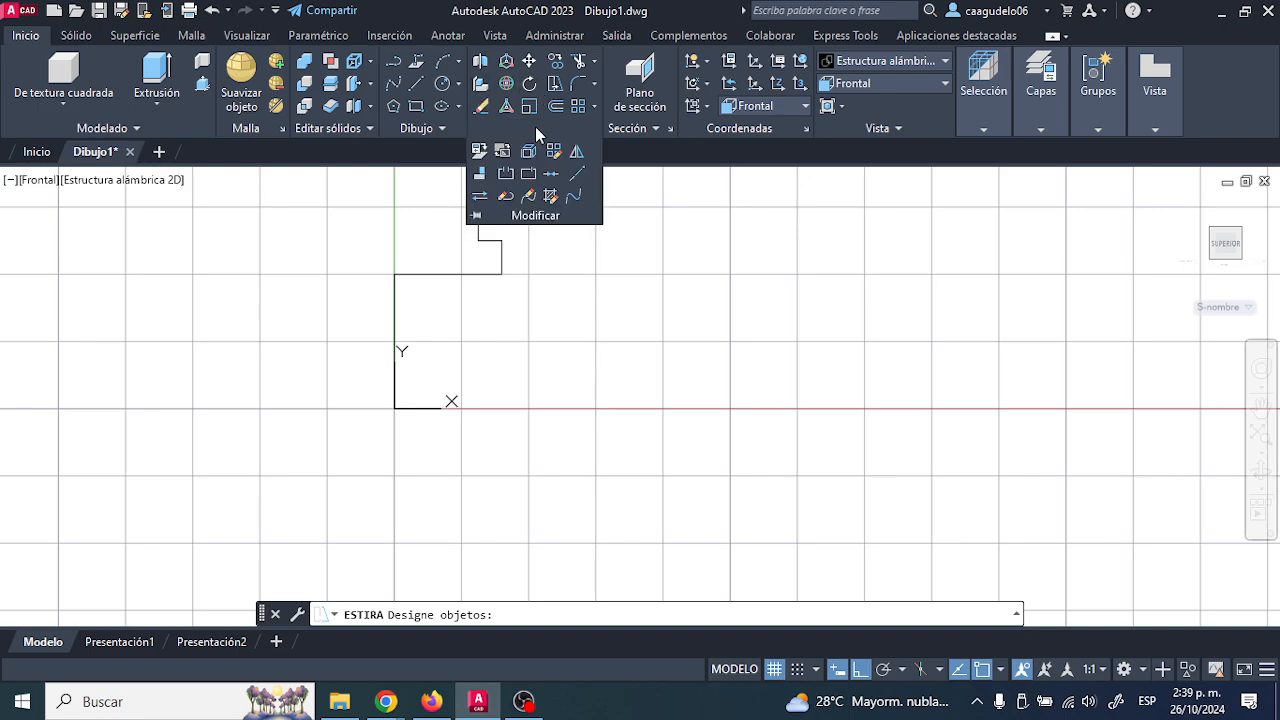
{"action": "left_click", "coordinate": [579, 158]}
{"action": "scroll", "coordinate": [500, 275], "scroll_direction": "up", "scroll_amount": 4}
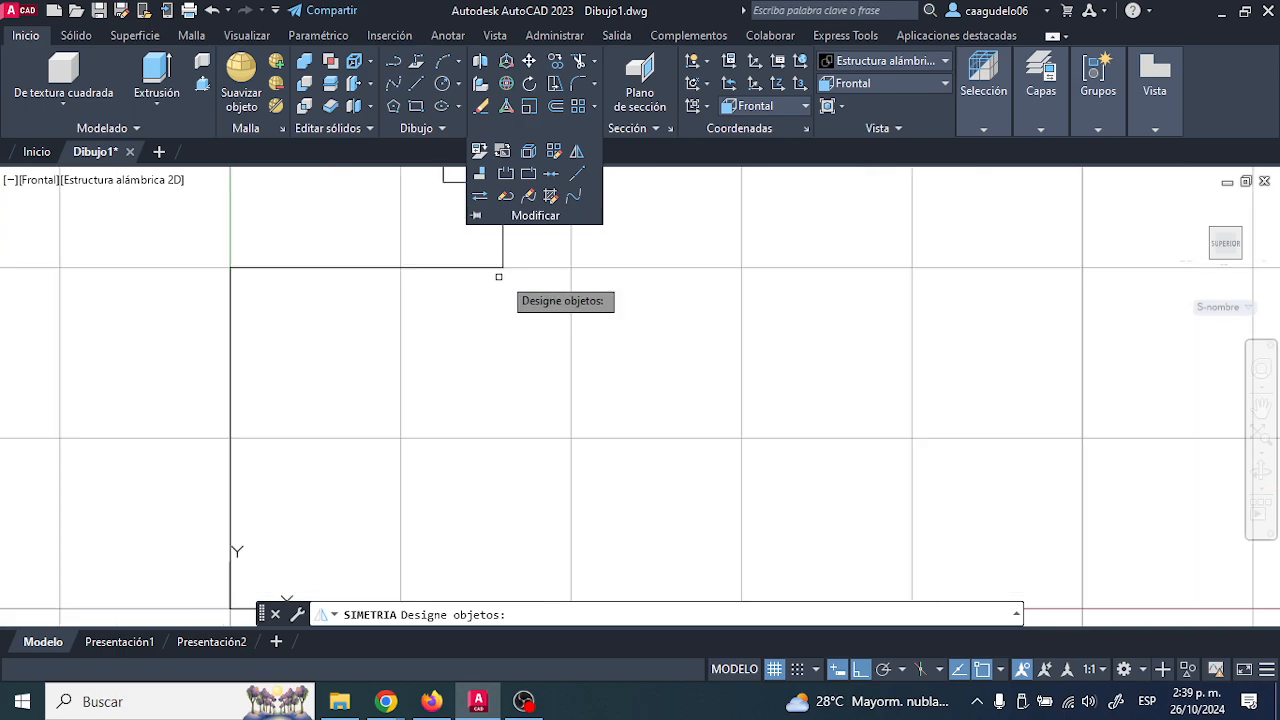
{"action": "scroll", "coordinate": [503, 289], "scroll_direction": "down", "scroll_amount": 4}
{"action": "left_click", "coordinate": [466, 231]}
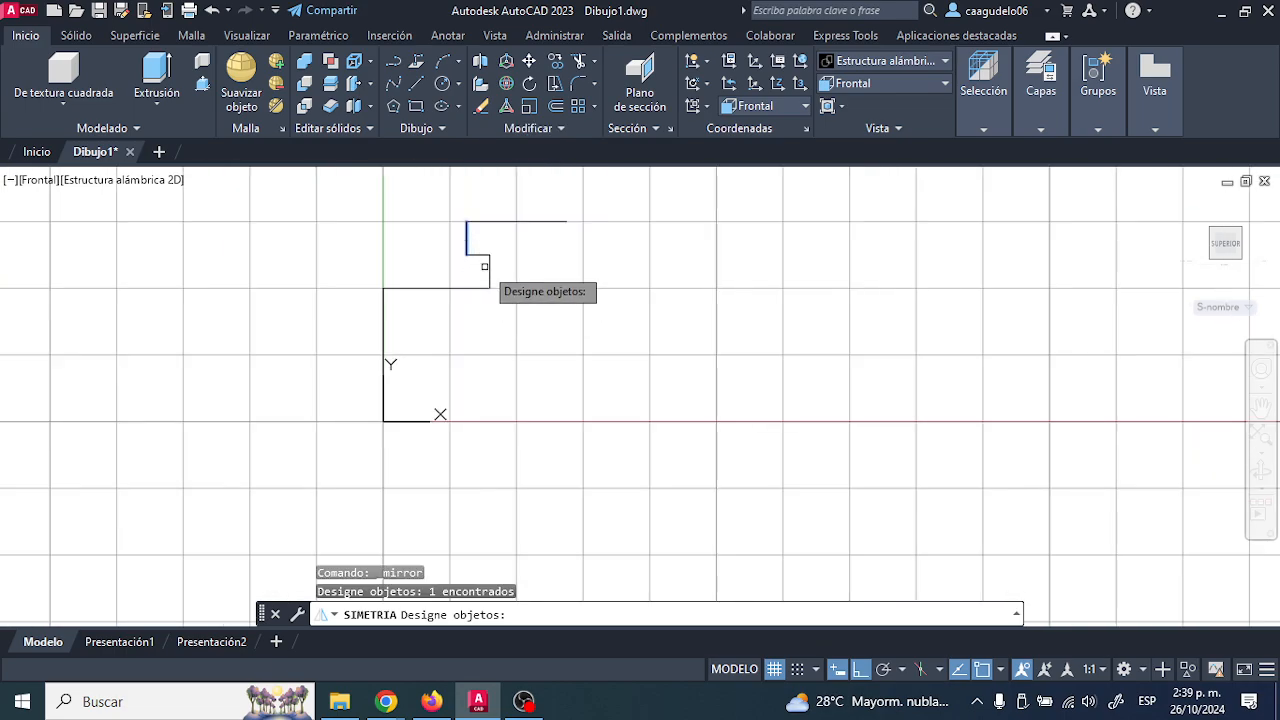
{"action": "left_click", "coordinate": [480, 254]}
{"action": "left_click", "coordinate": [490, 274]}
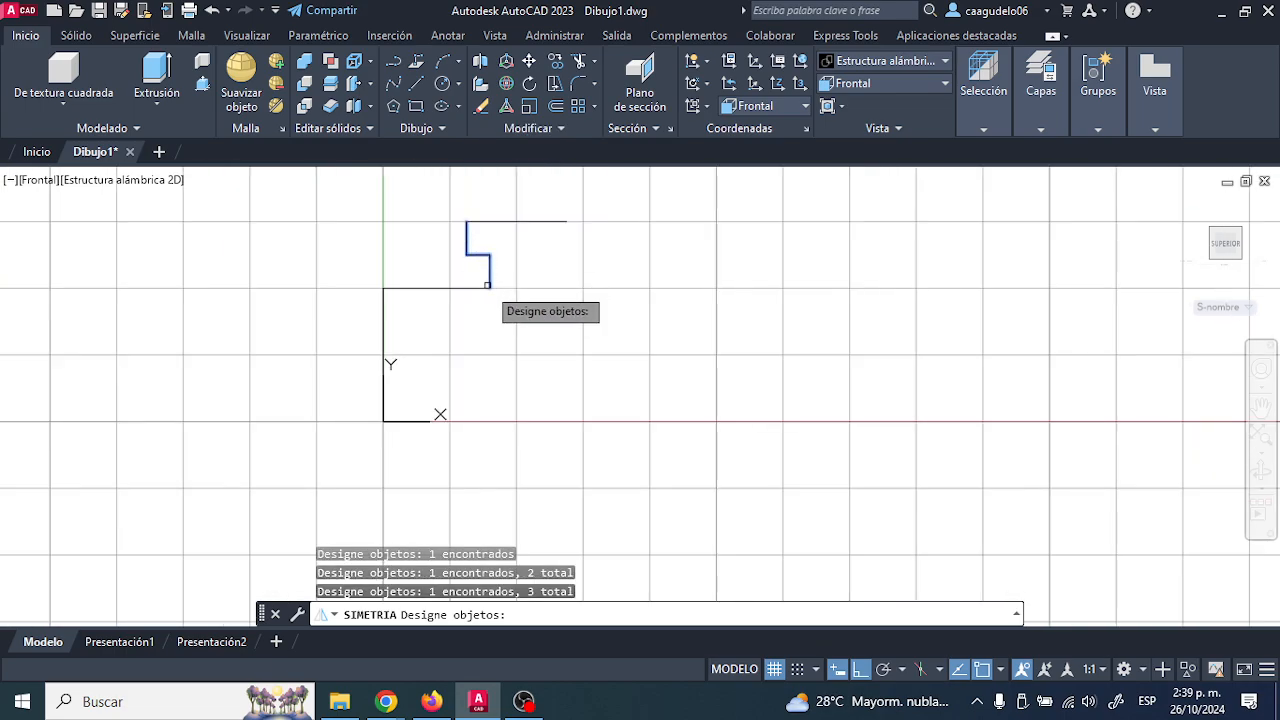
{"action": "left_click", "coordinate": [470, 289]}
{"action": "left_click", "coordinate": [383, 301]}
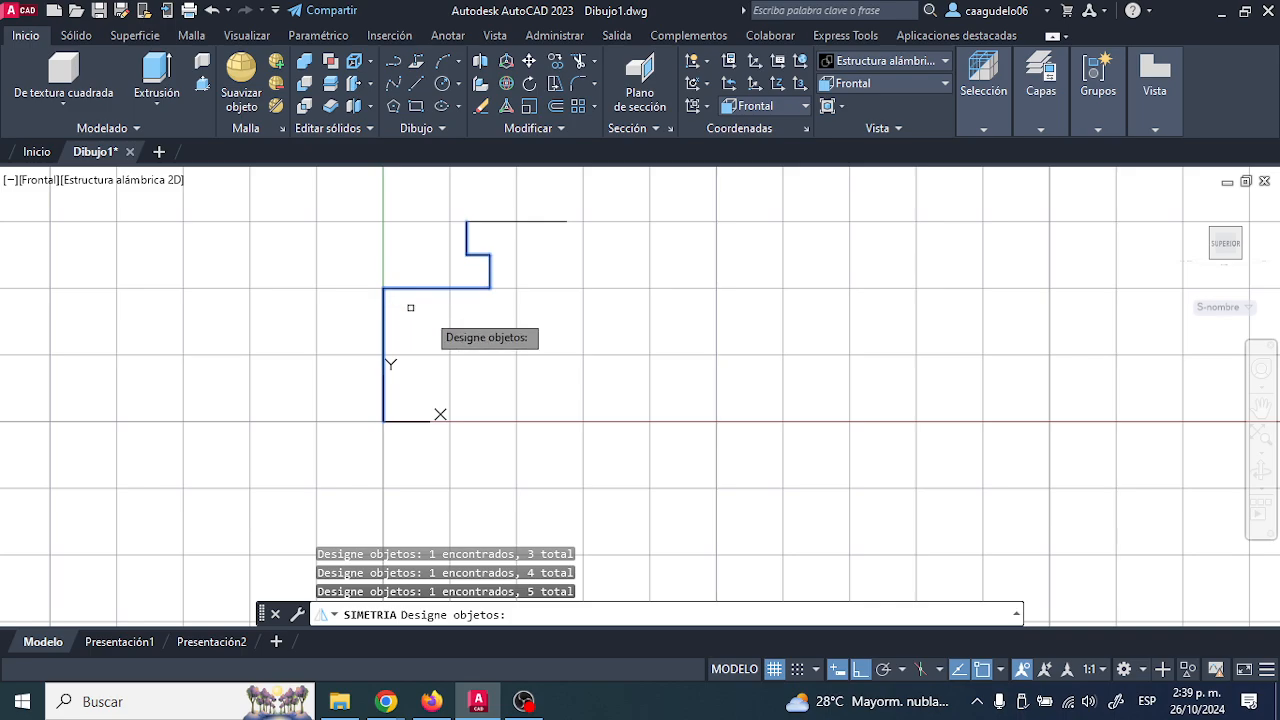
{"action": "key", "text": "Return"}
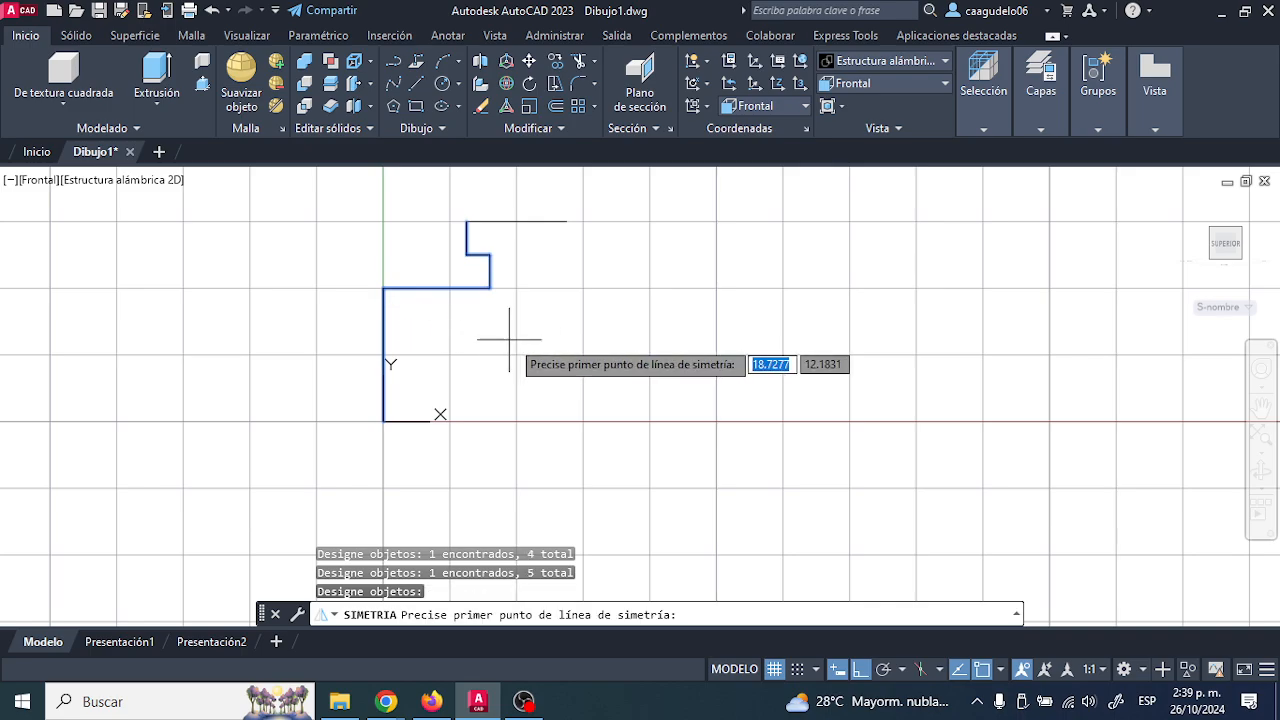
{"action": "scroll", "coordinate": [516, 219], "scroll_direction": "up", "scroll_amount": 1}
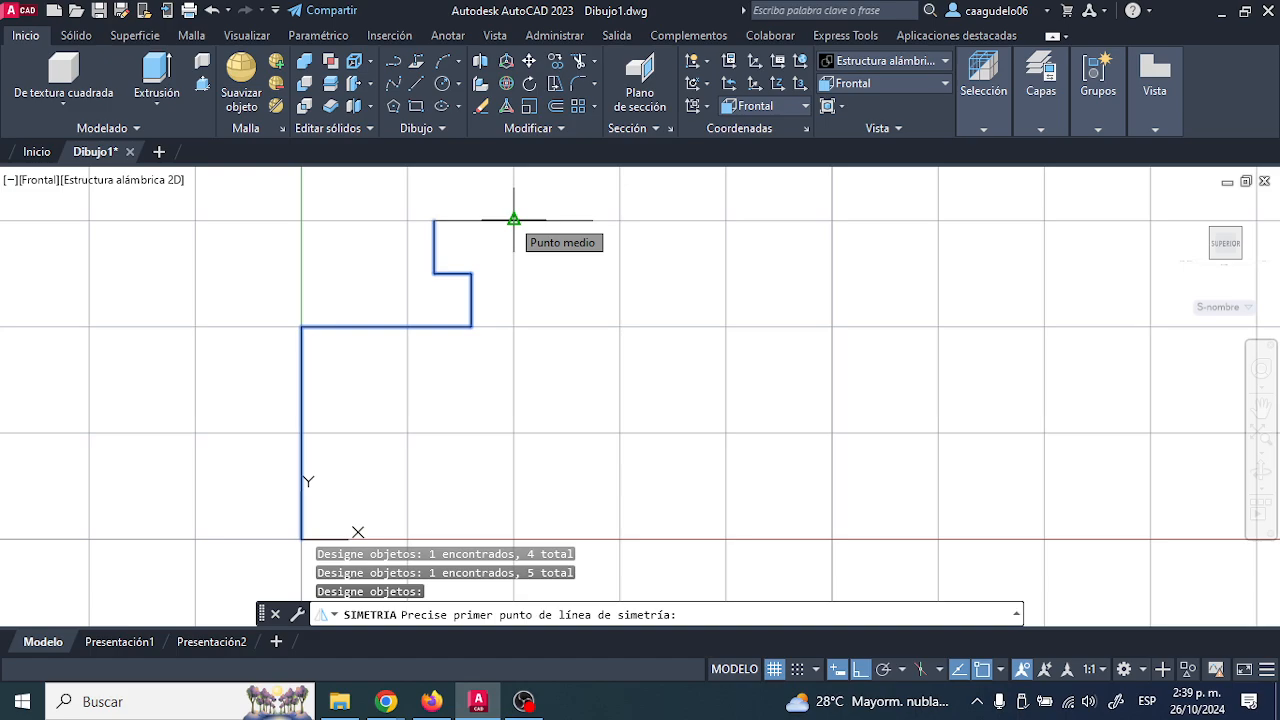
{"action": "left_click", "coordinate": [513, 219]}
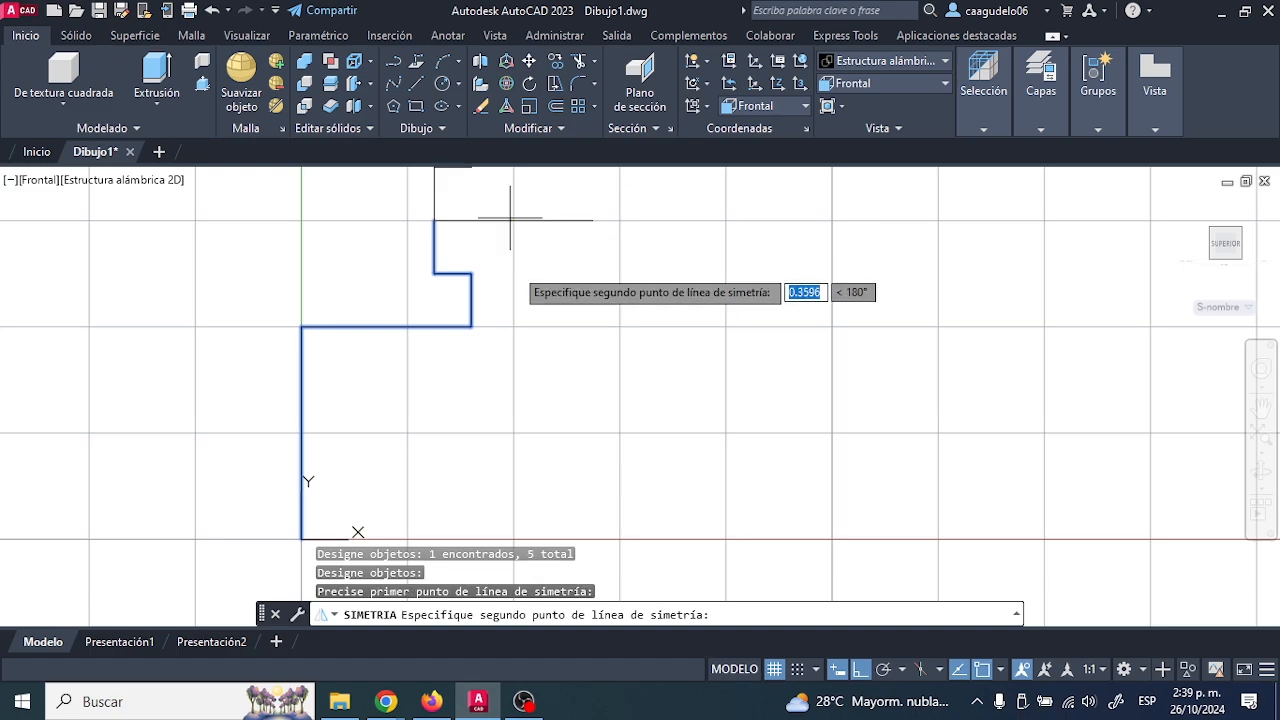
{"action": "middle_click_drag", "start_coordinate": [530, 368], "coordinate": [528, 346]}
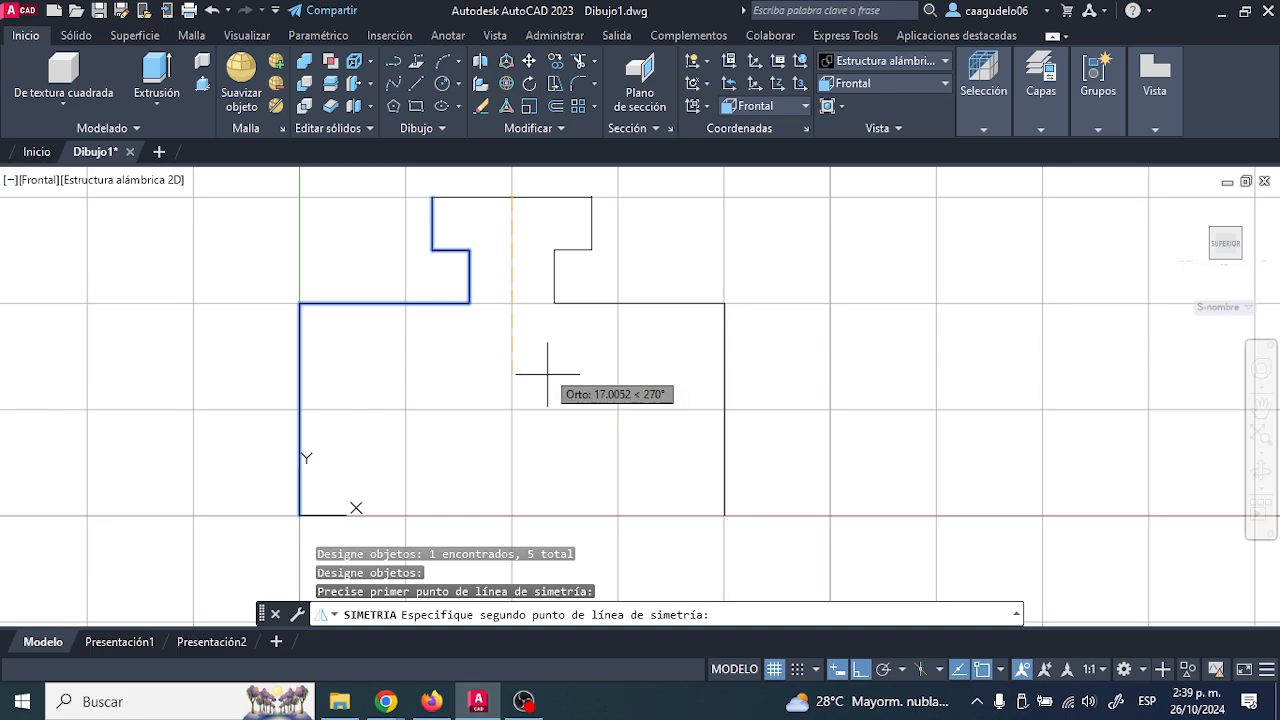
{"action": "left_click", "coordinate": [540, 392]}
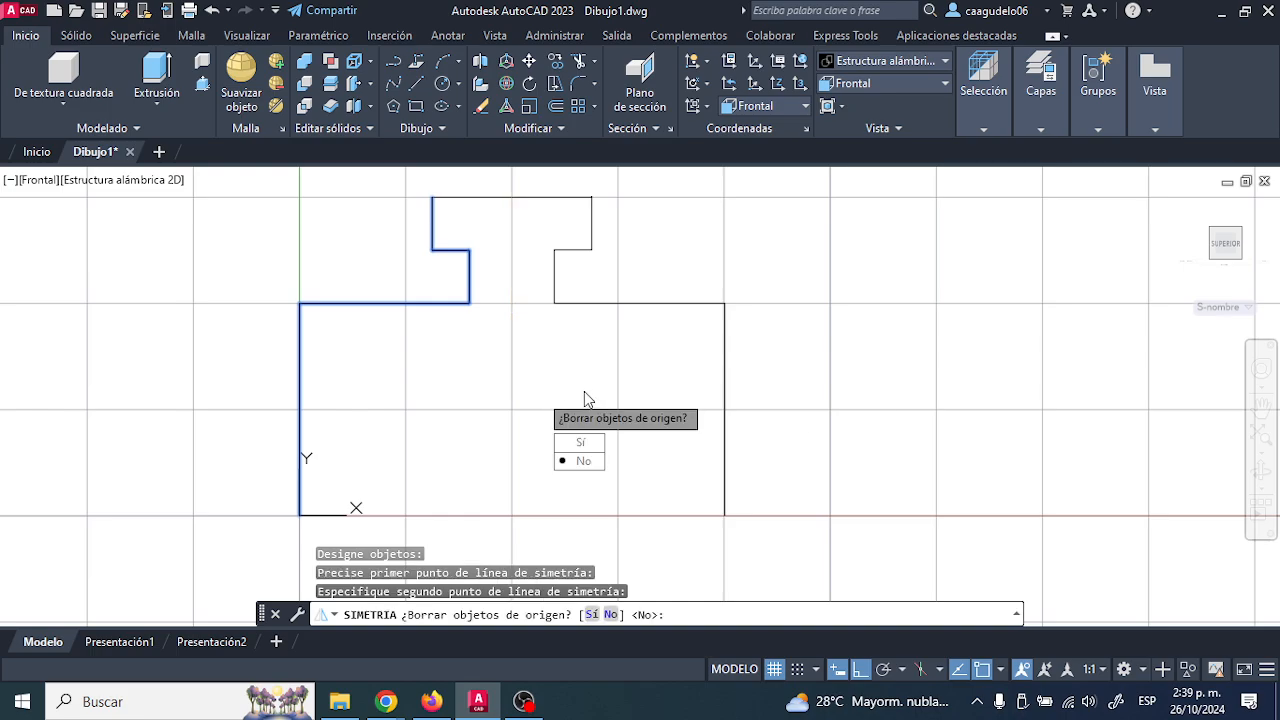
{"action": "key", "text": "Return"}
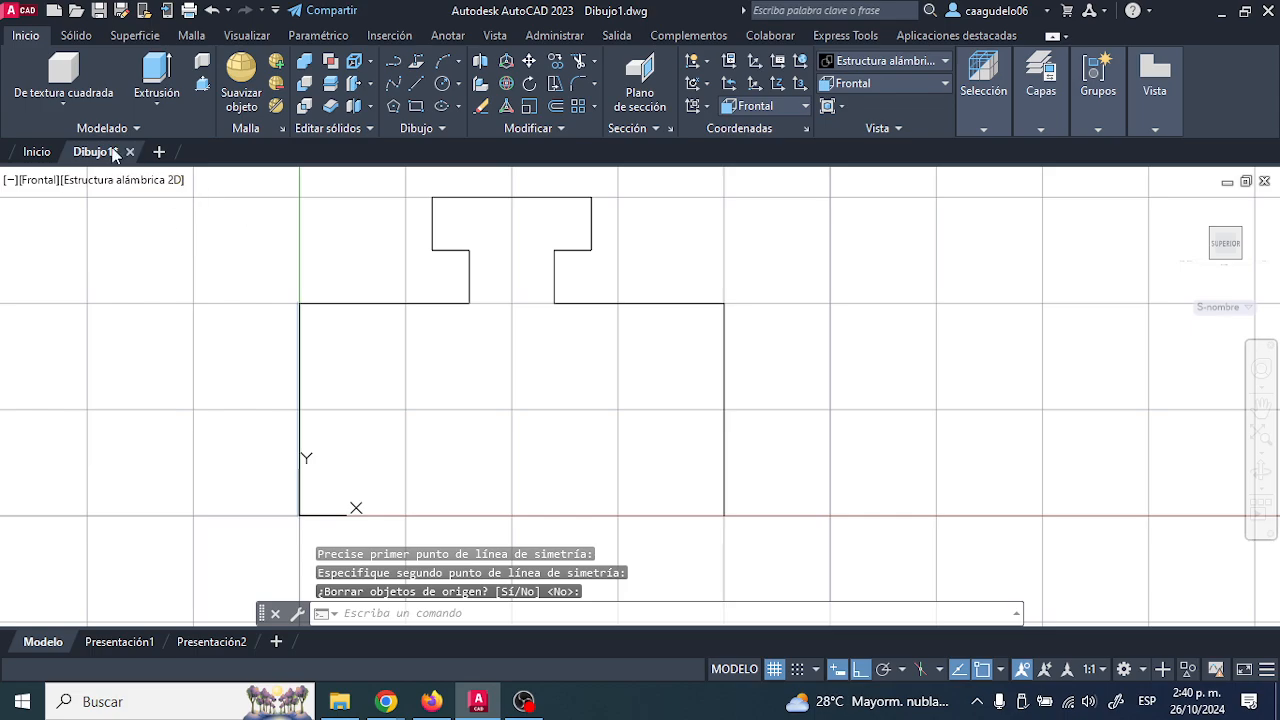
Close the profile's base with a line from the lower end of the right vertical edge to the origin.
{"action": "left_click", "coordinate": [416, 83]}
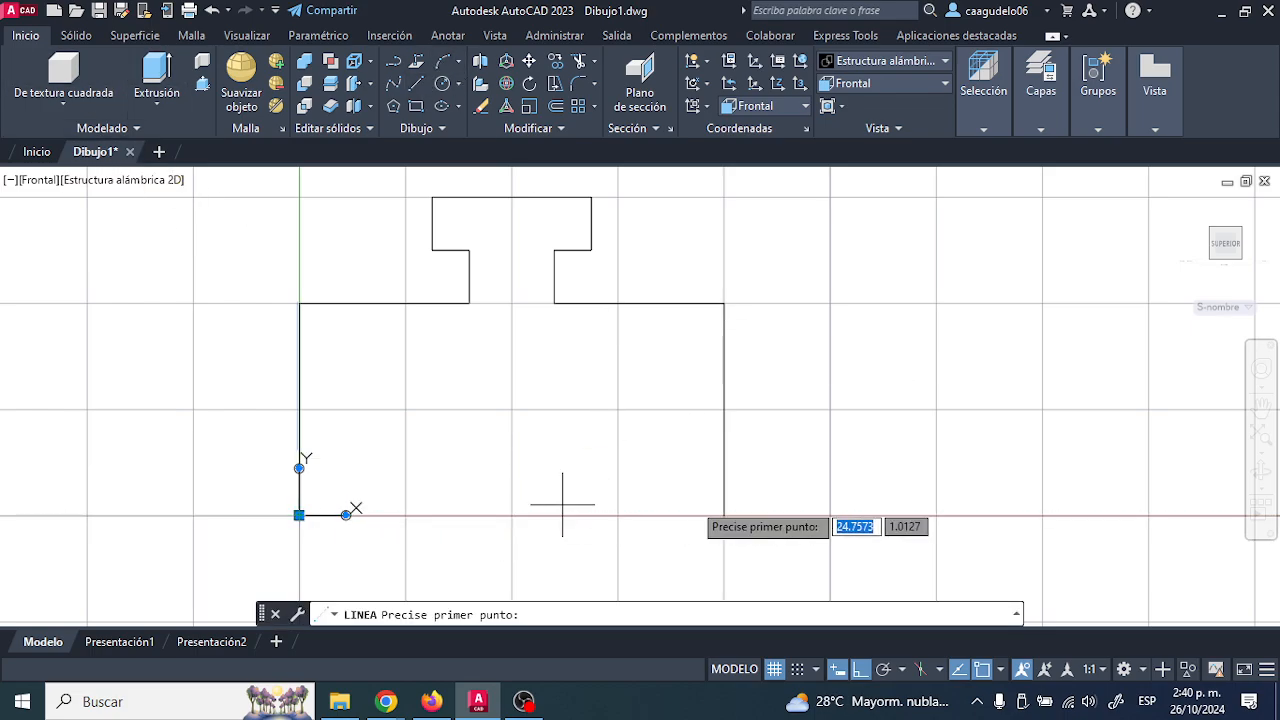
{"action": "left_click", "coordinate": [415, 85]}
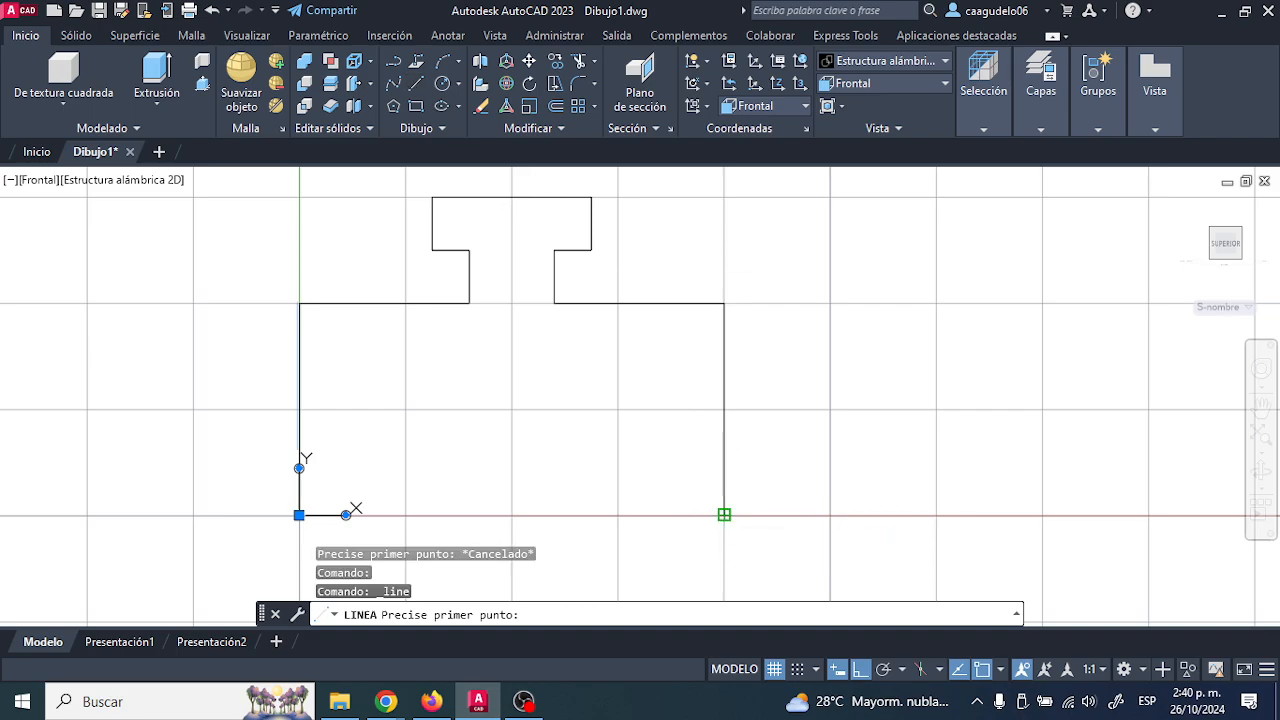
{"action": "left_click", "coordinate": [724, 515]}
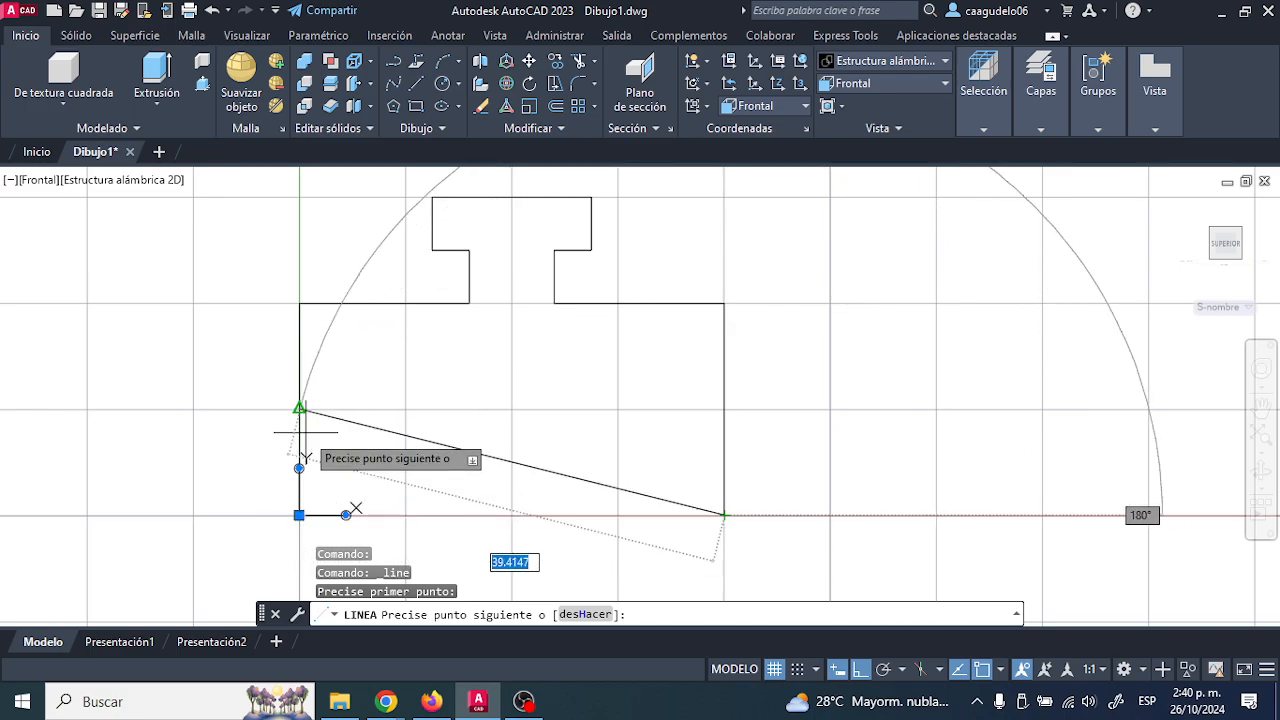
{"action": "scroll", "coordinate": [307, 438], "scroll_direction": "down", "scroll_amount": 2}
{"action": "middle_click_drag", "start_coordinate": [307, 438], "coordinate": [415, 415]}
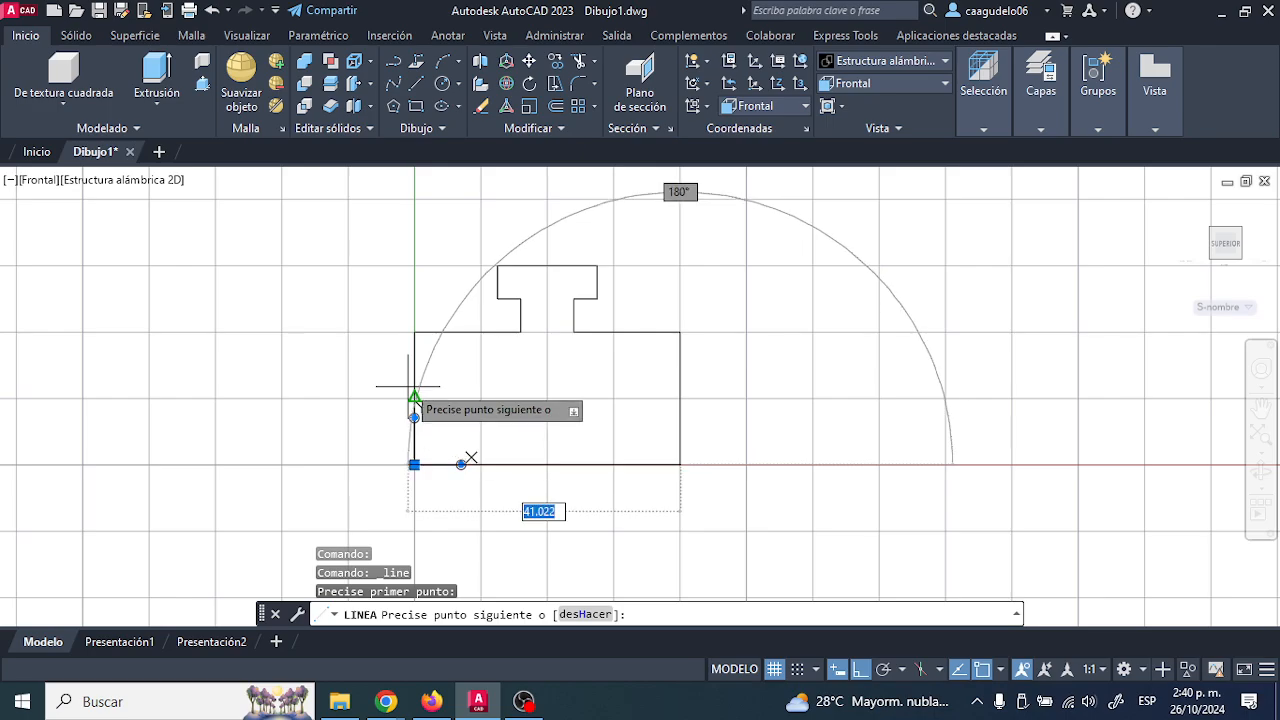
{"action": "left_click", "coordinate": [412, 448]}
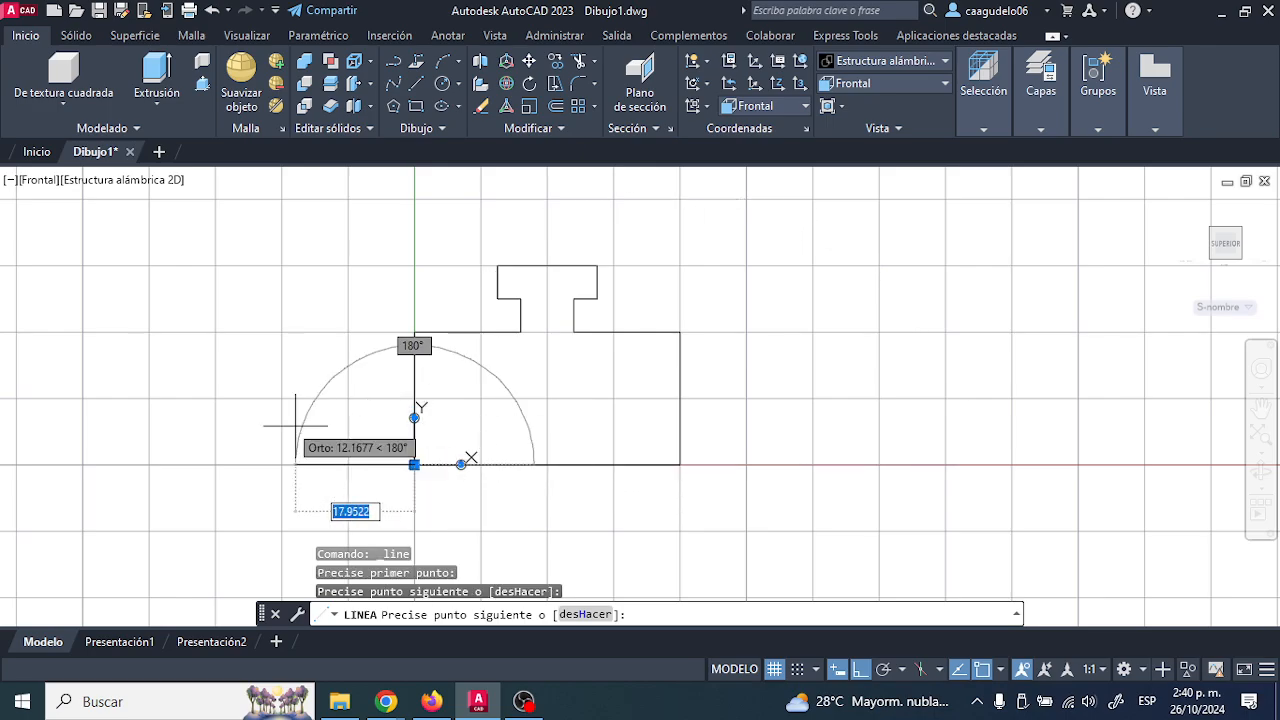
{"action": "key", "text": "Return"}
{"action": "key", "text": "Escape"}
{"action": "key", "text": "Escape"}
{"action": "key", "text": "Escape"}
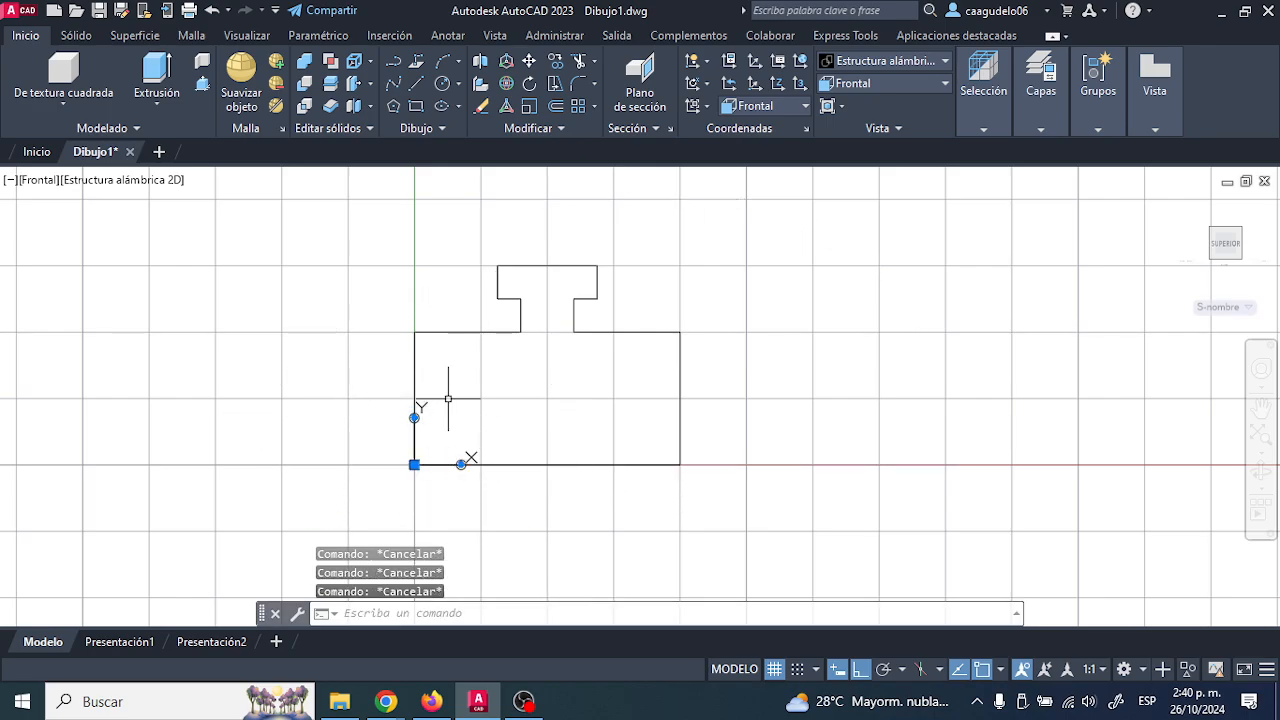
Switch the view of the closed profile to the Isométrica SO preset.
{"action": "middle_click_drag", "start_coordinate": [449, 395], "coordinate": [363, 474], "text": "shift"}
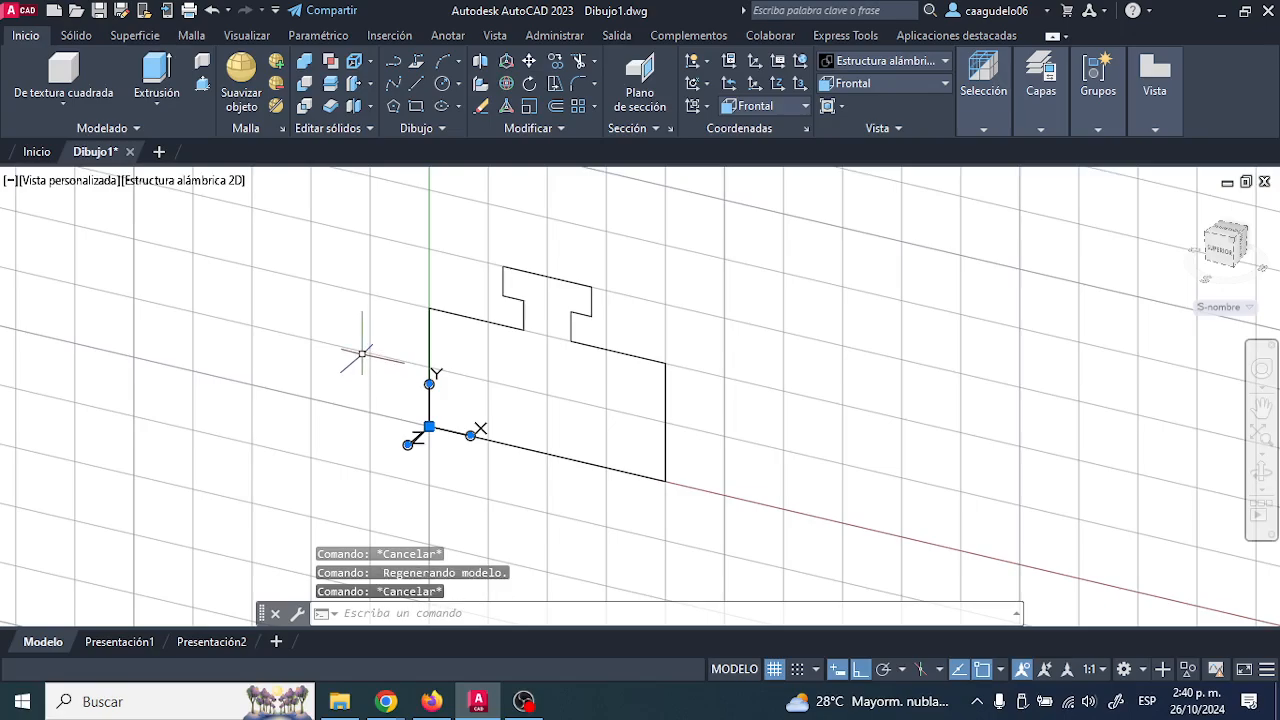
{"action": "scroll", "coordinate": [365, 356], "scroll_direction": "up", "scroll_amount": 4}
{"action": "scroll", "coordinate": [562, 358], "scroll_direction": "down", "scroll_amount": 2}
{"action": "middle_click_drag", "start_coordinate": [590, 369], "coordinate": [534, 394]}
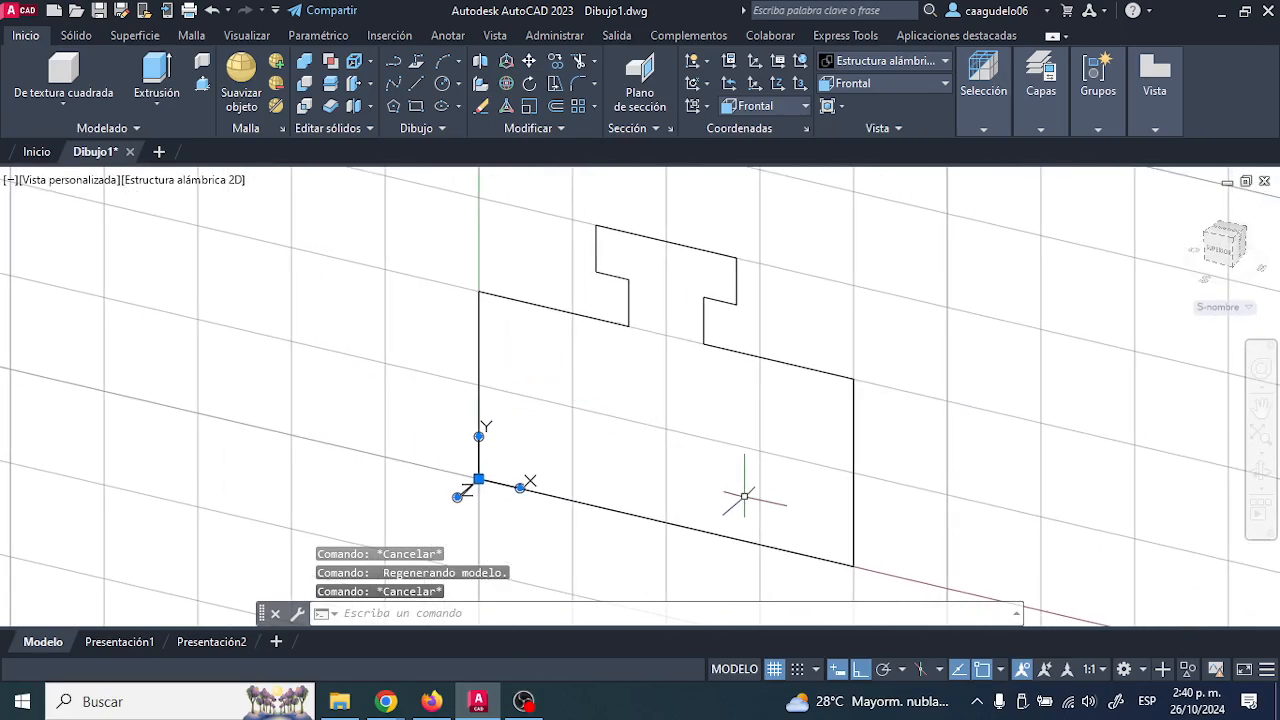
{"action": "scroll", "coordinate": [720, 400], "scroll_direction": "down", "scroll_amount": 3}
{"action": "scroll", "coordinate": [800, 370], "scroll_direction": "up", "scroll_amount": 1}
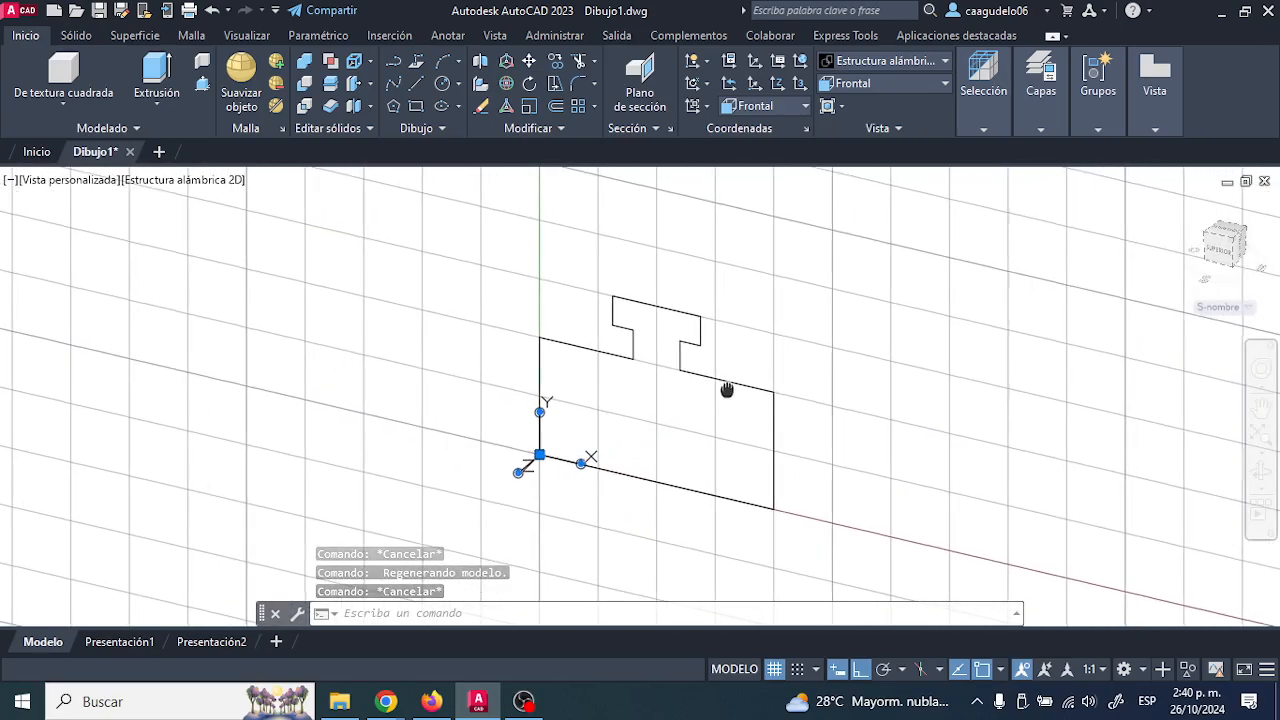
{"action": "left_click", "coordinate": [246, 36]}
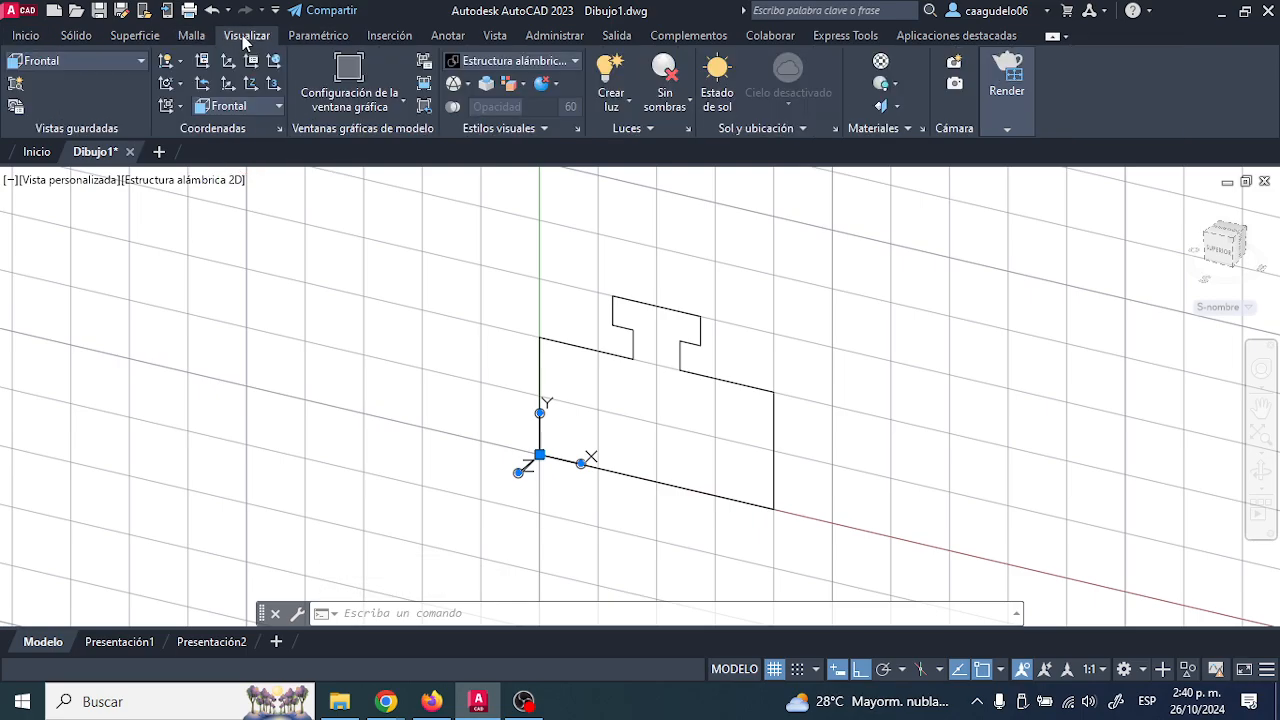
{"action": "left_click", "coordinate": [105, 61]}
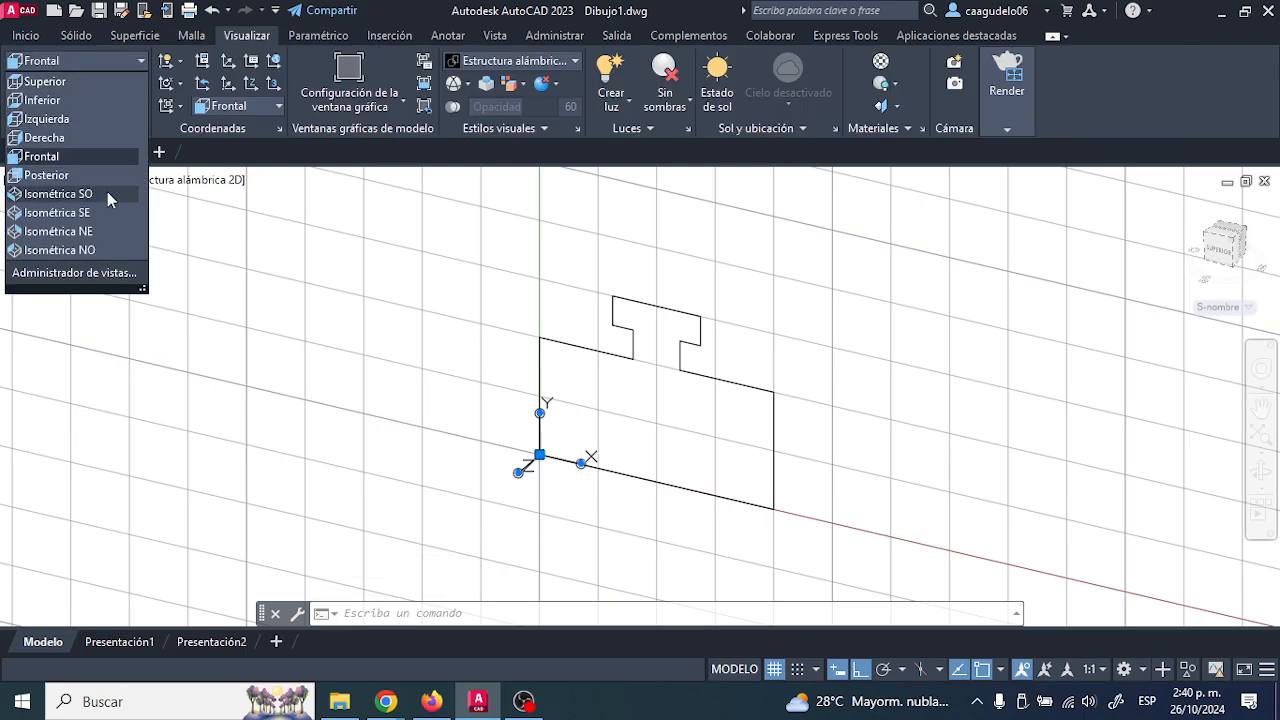
{"action": "left_click", "coordinate": [97, 199]}
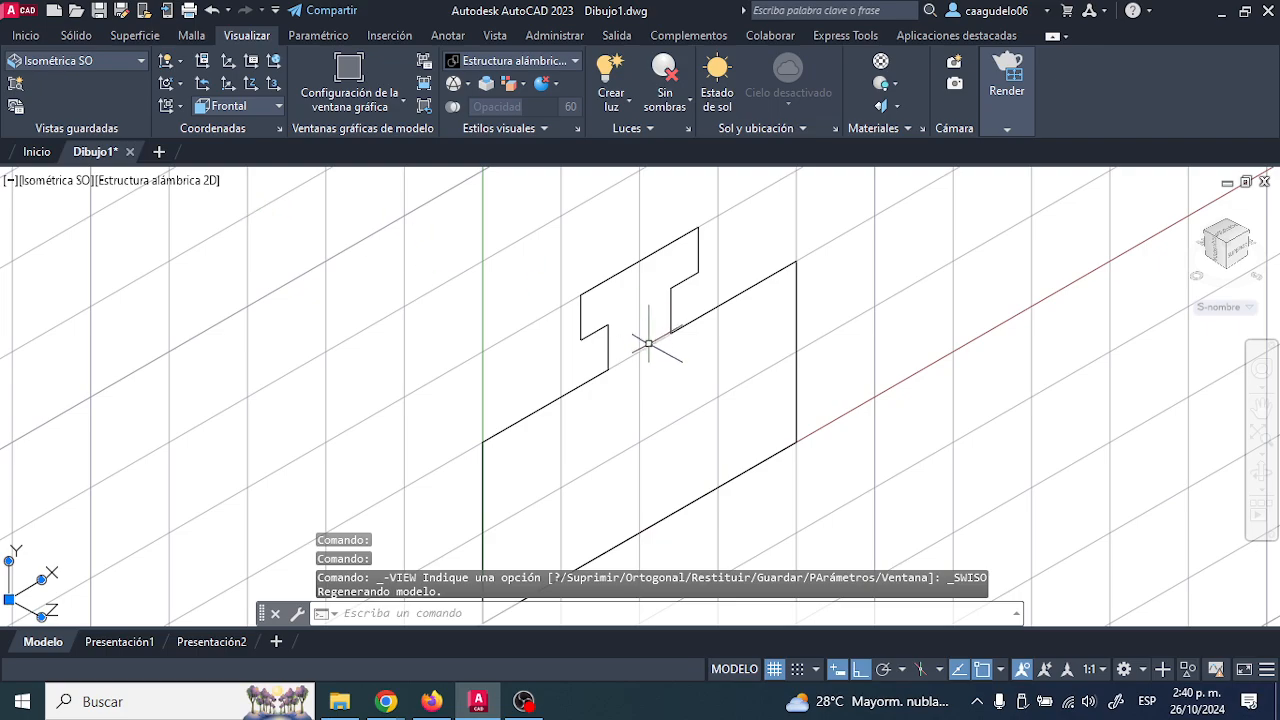
{"action": "scroll", "coordinate": [641, 347], "scroll_direction": "up", "scroll_amount": 2}
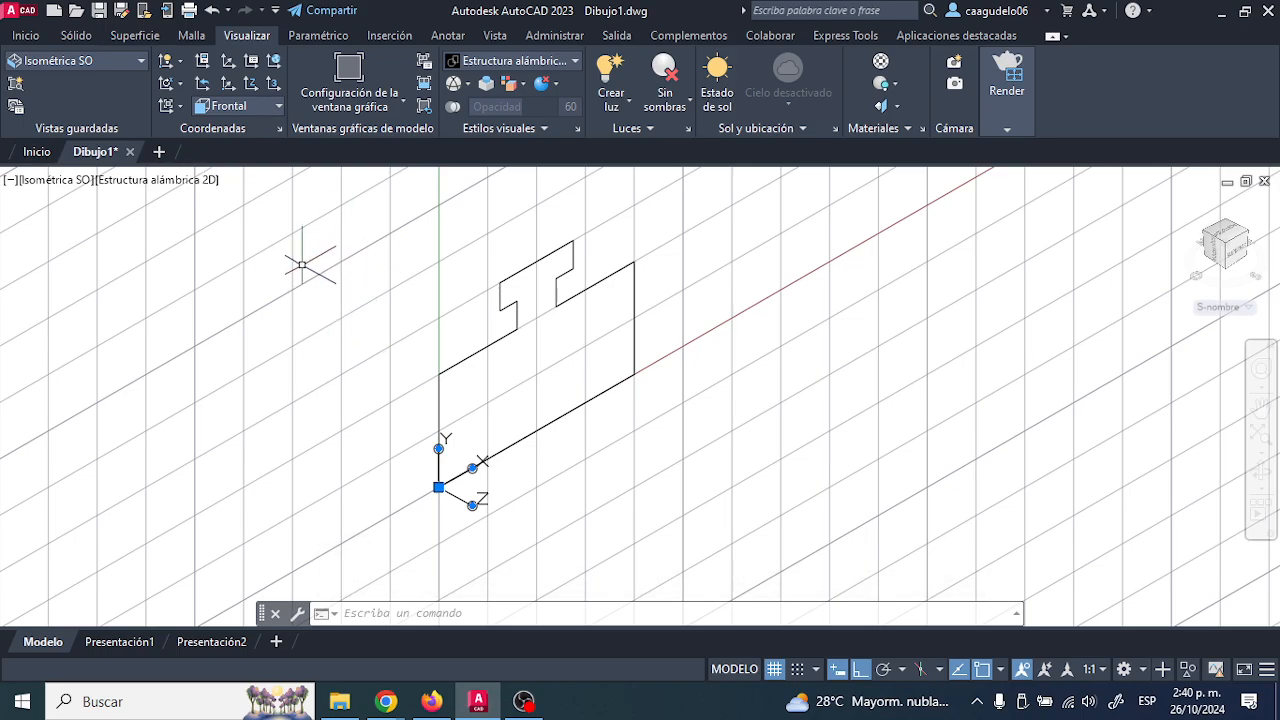
Try the Universal and Derecho coordinate systems on the isometric view, ending on Universal.
{"action": "left_click", "coordinate": [255, 106]}
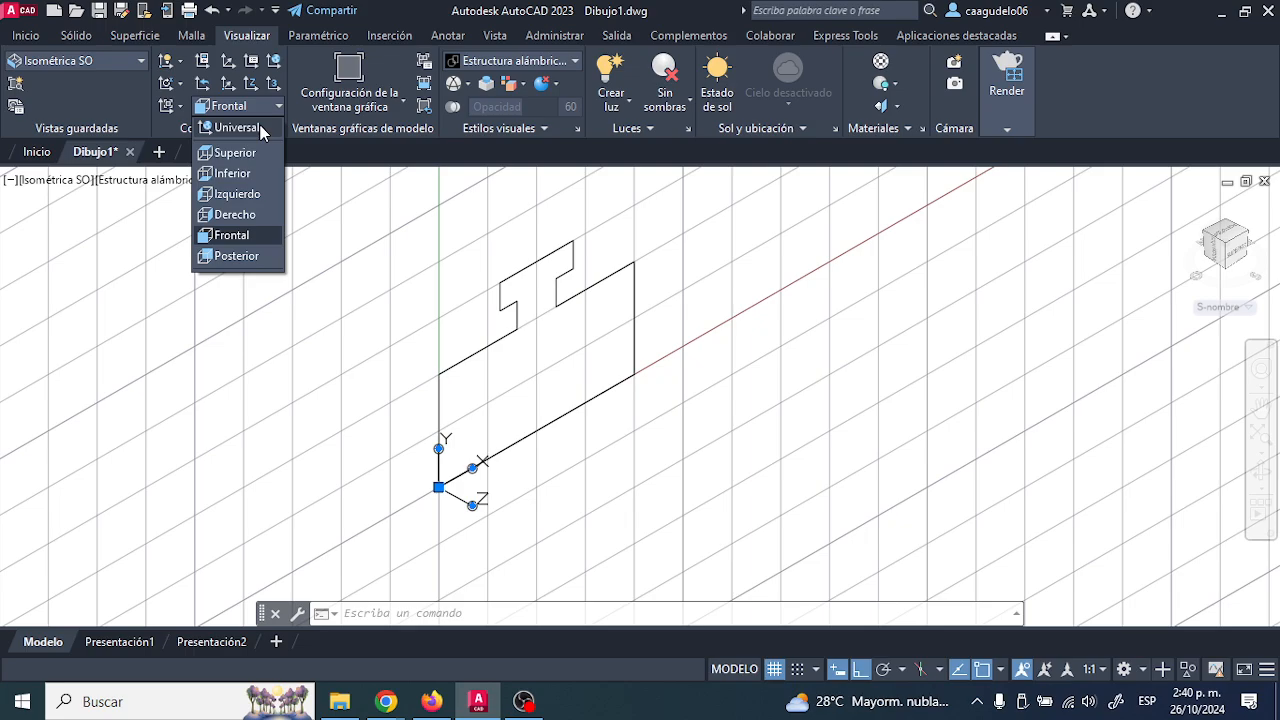
{"action": "left_click", "coordinate": [260, 127]}
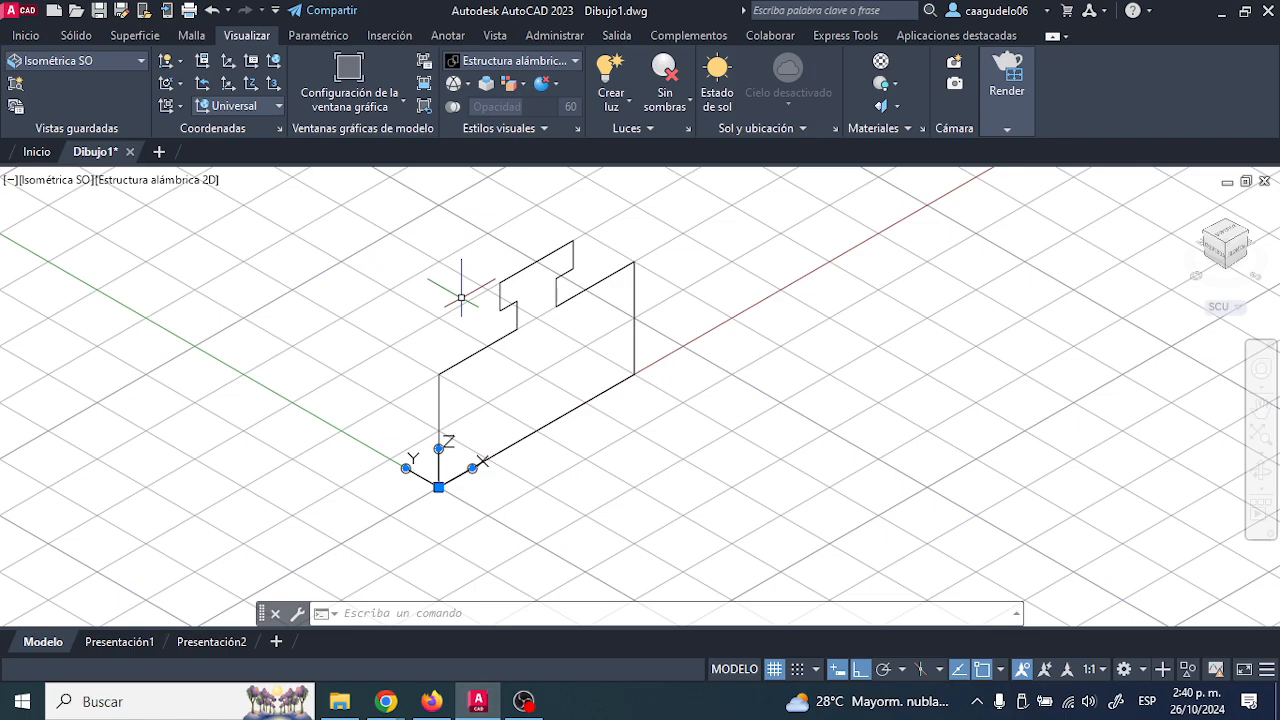
{"action": "left_click", "coordinate": [246, 112]}
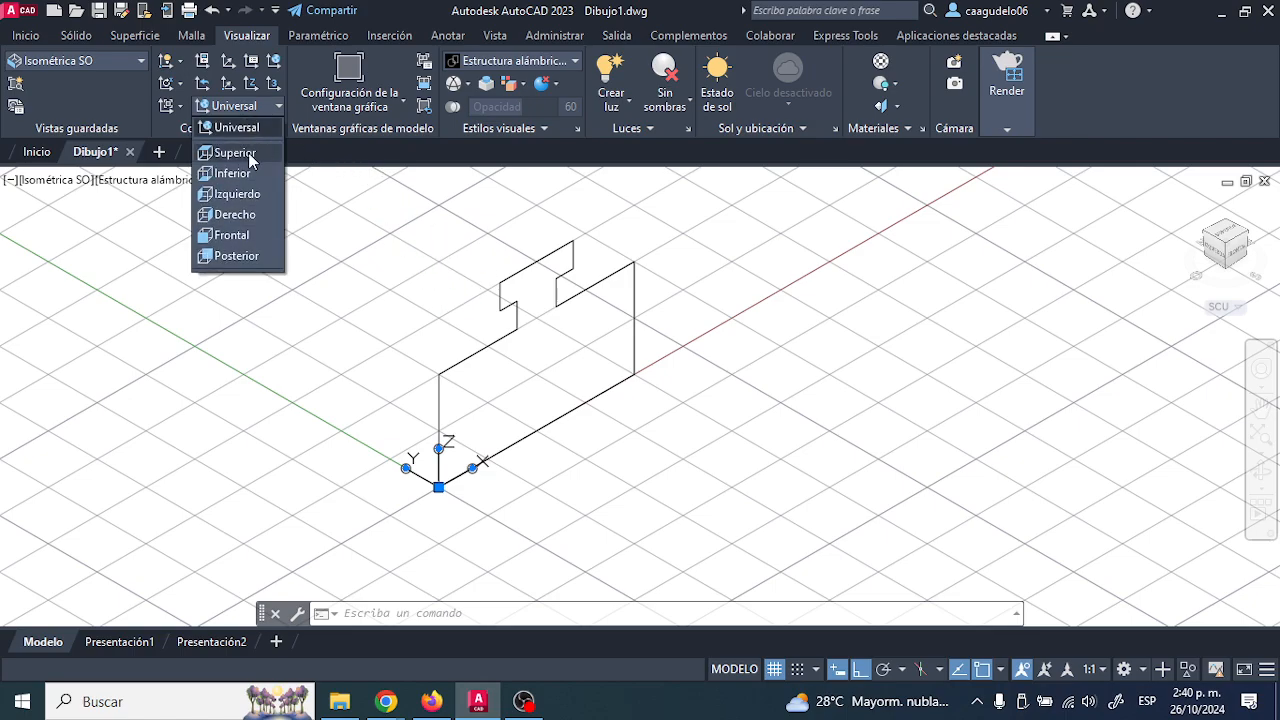
{"action": "left_click", "coordinate": [163, 194]}
{"action": "left_click", "coordinate": [239, 112]}
{"action": "left_click", "coordinate": [232, 217]}
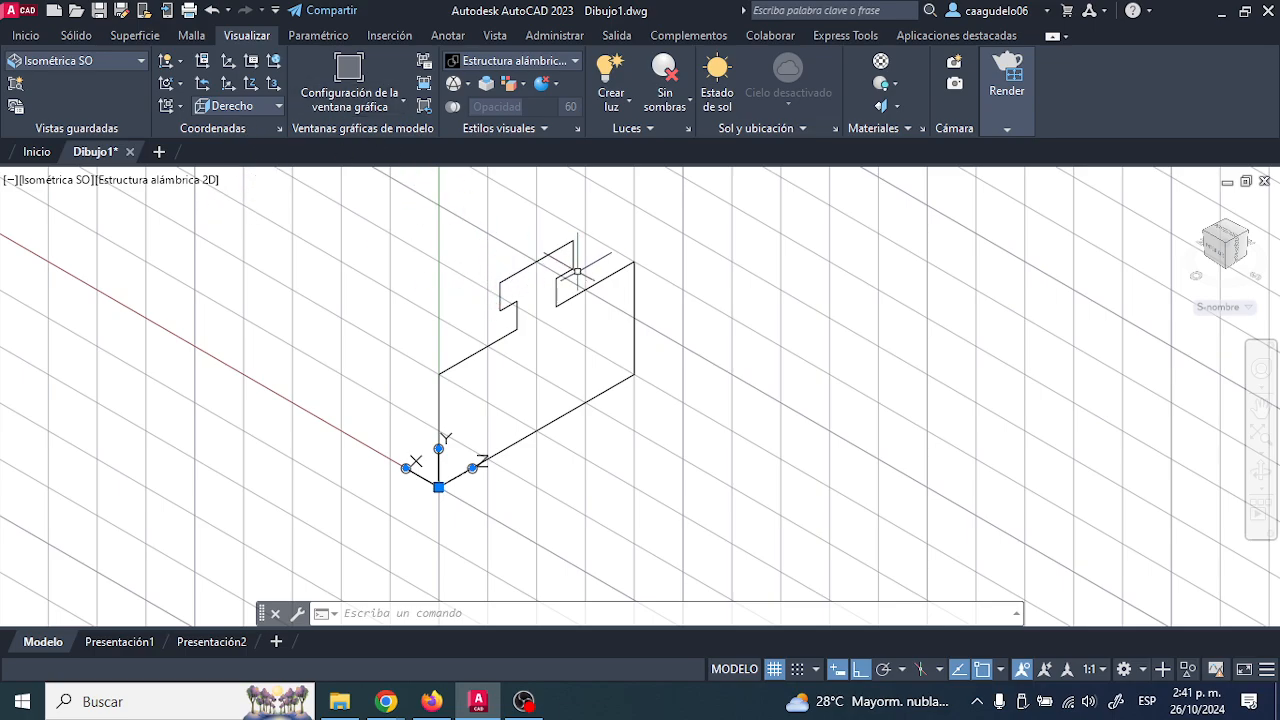
{"action": "left_click", "coordinate": [243, 108]}
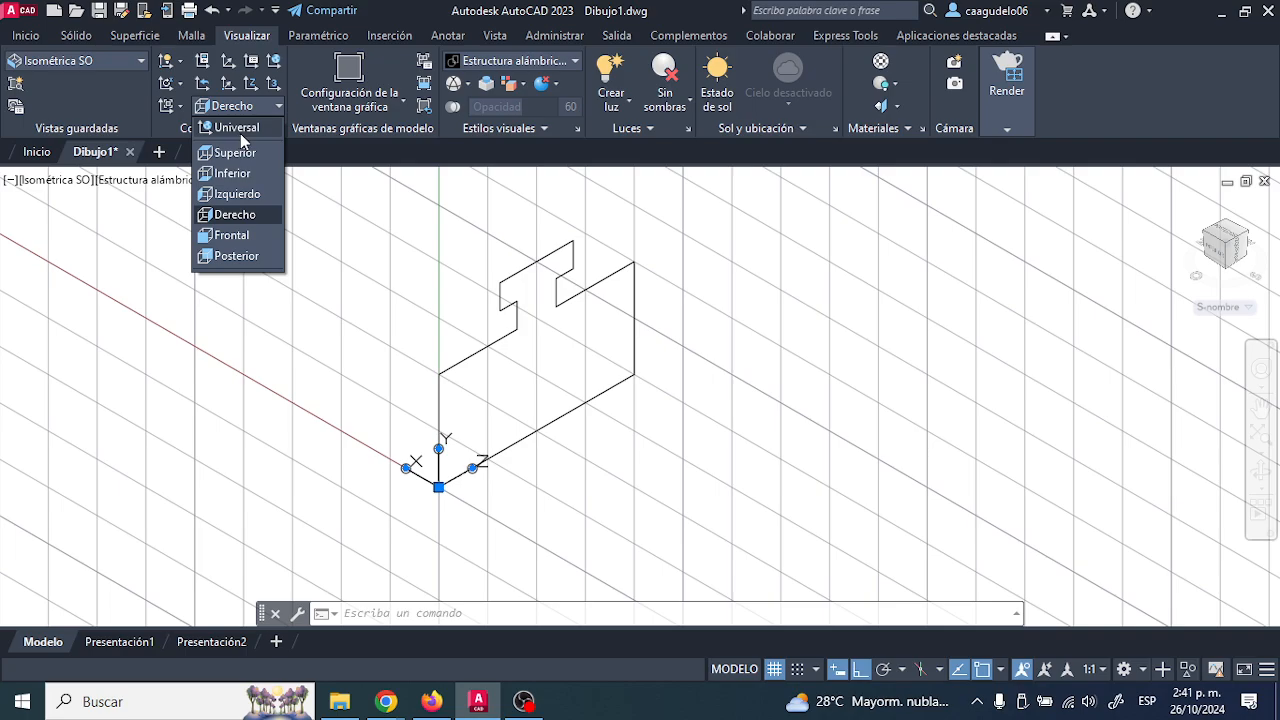
{"action": "left_click", "coordinate": [240, 133]}
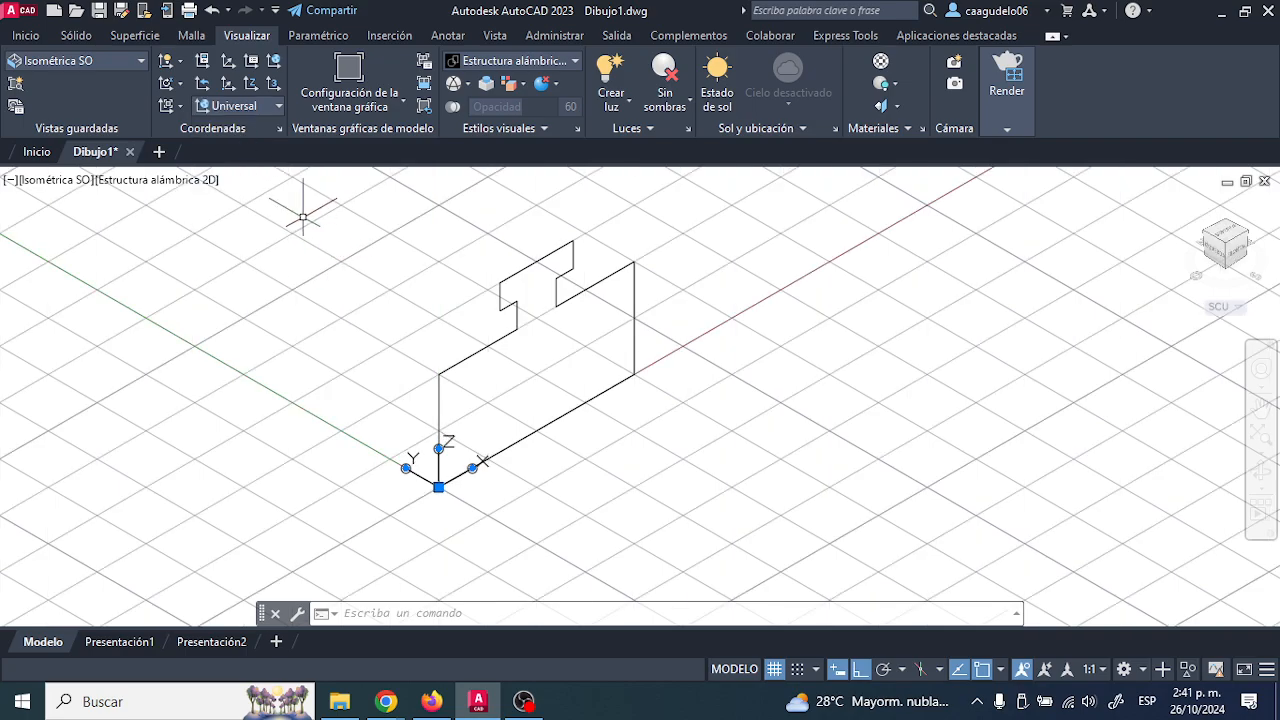
{"action": "key", "text": "Escape"}
{"action": "key", "text": "Escape"}
{"action": "key", "text": "Escape"}
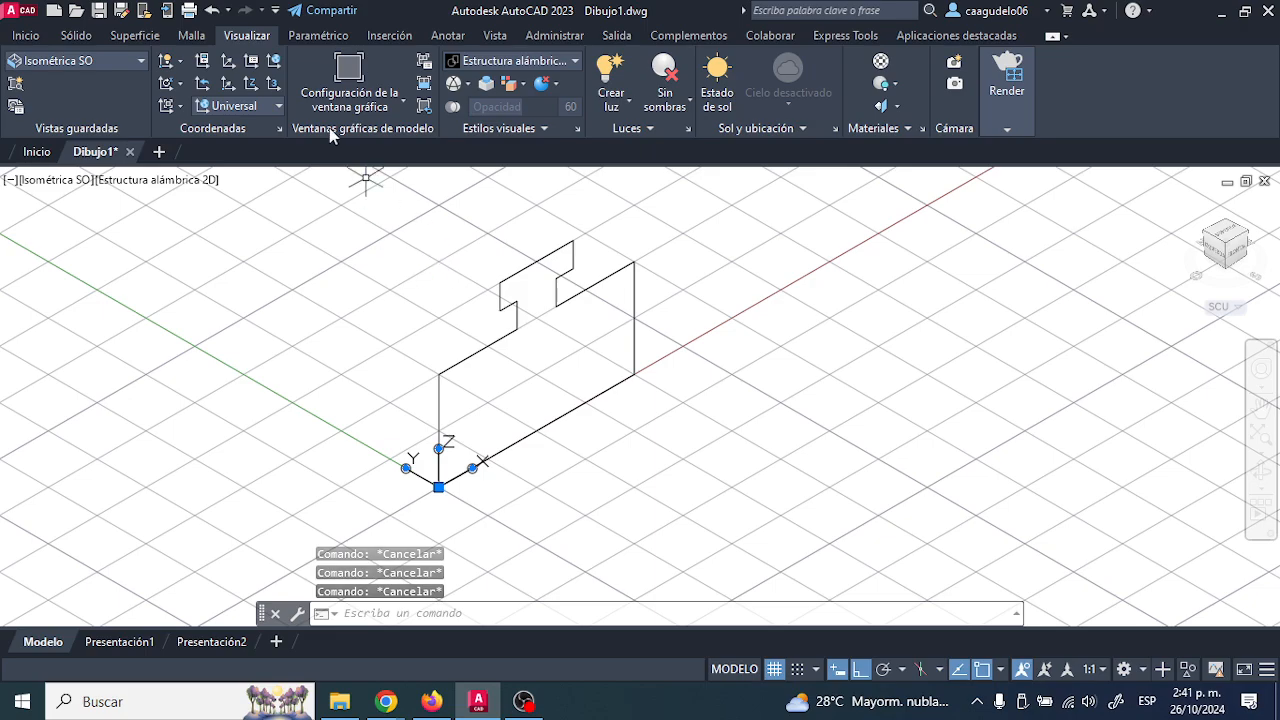
Set the coordinate system to Superior and return to the modeling tools.
{"action": "left_click", "coordinate": [256, 105]}
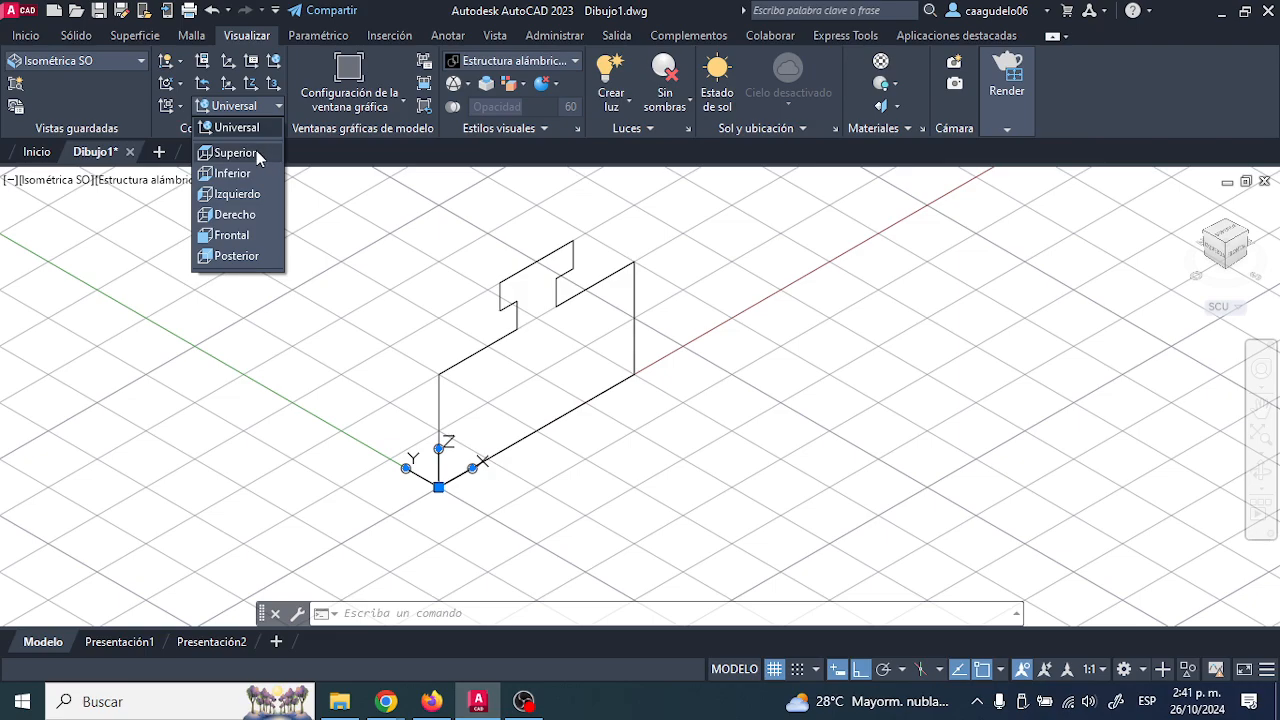
{"action": "left_click", "coordinate": [256, 152]}
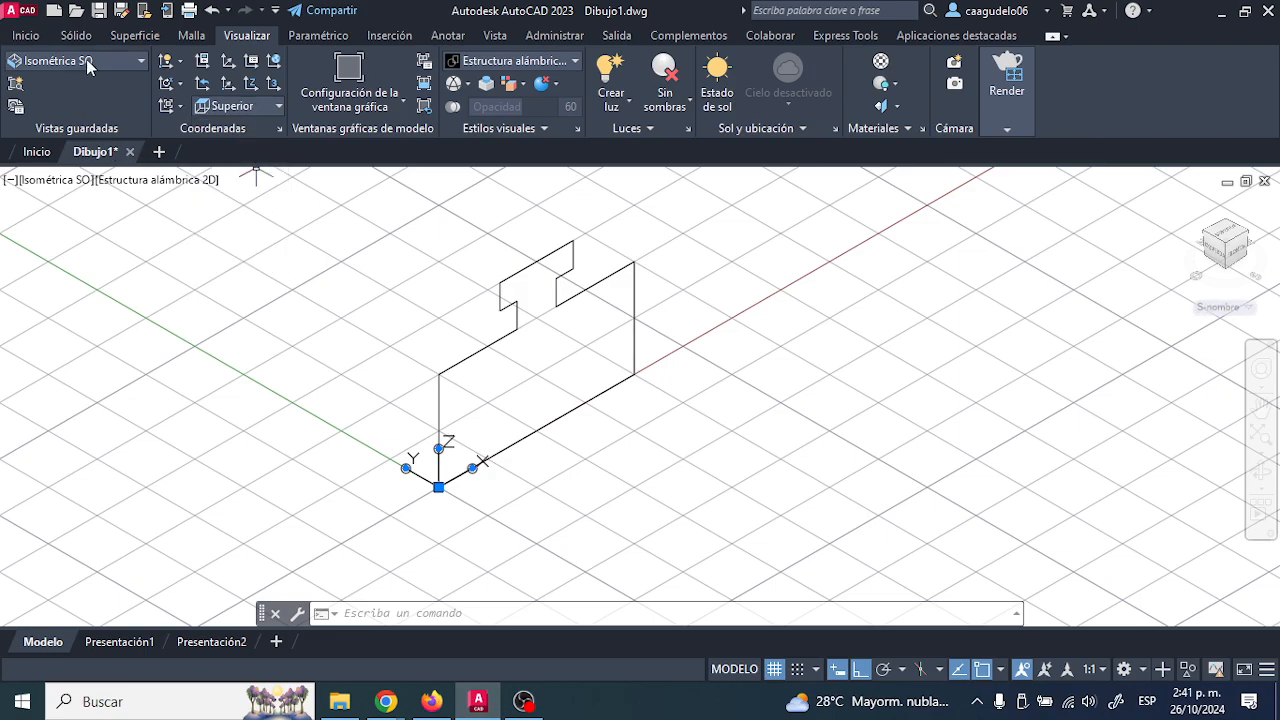
{"action": "left_click", "coordinate": [30, 38]}
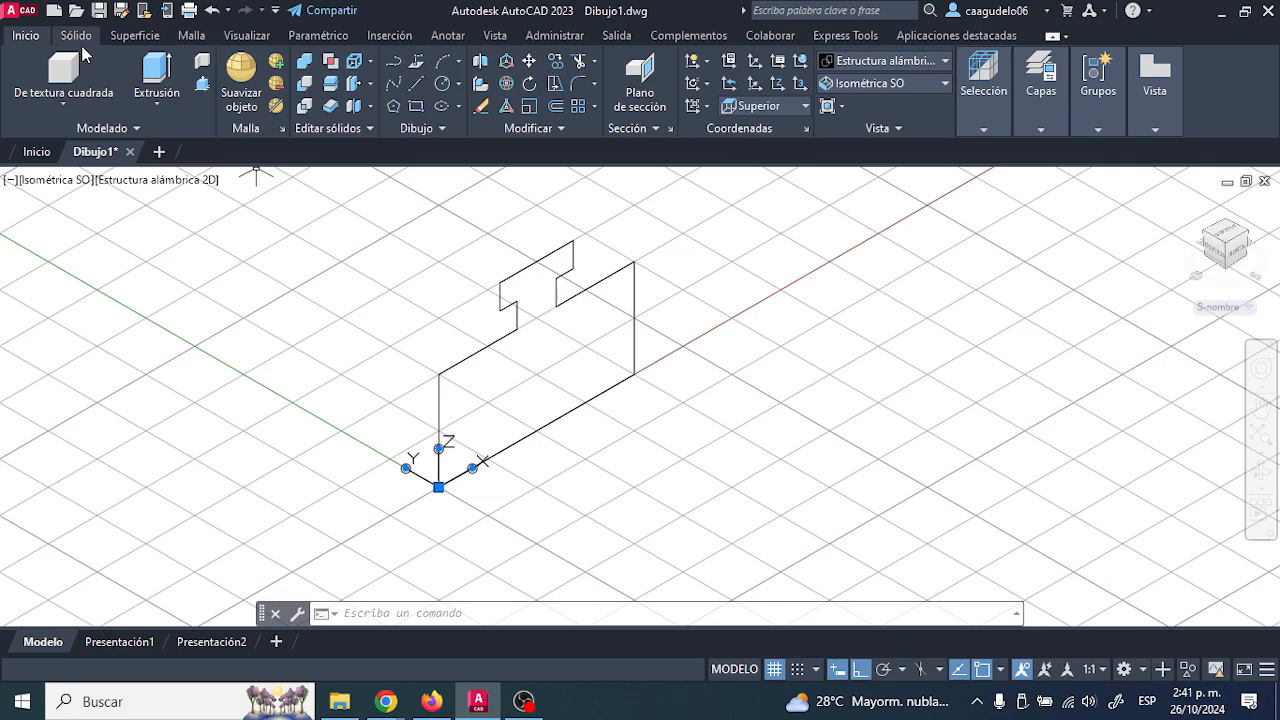
Extrude all the lines of the closed profile by 50, taking the depth from the dimensioned reference drawing.
{"action": "left_click", "coordinate": [486, 350]}
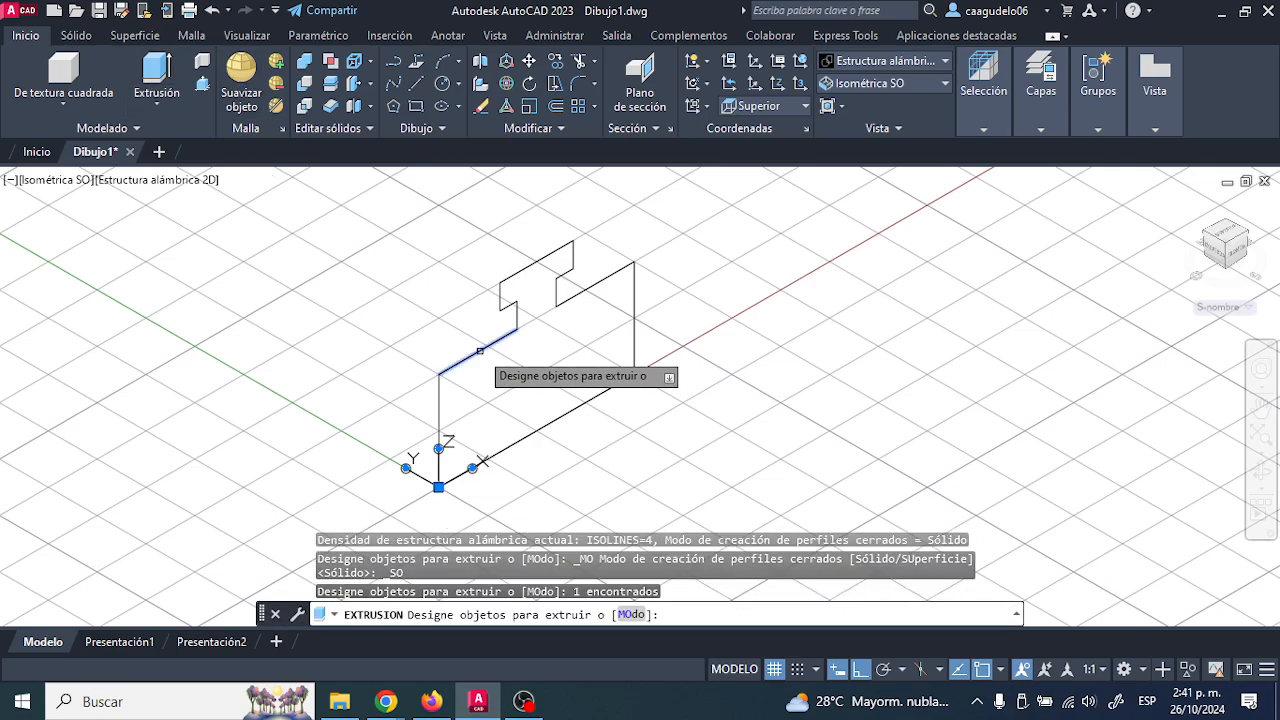
{"action": "left_click", "coordinate": [437, 399]}
{"action": "left_click", "coordinate": [511, 307]}
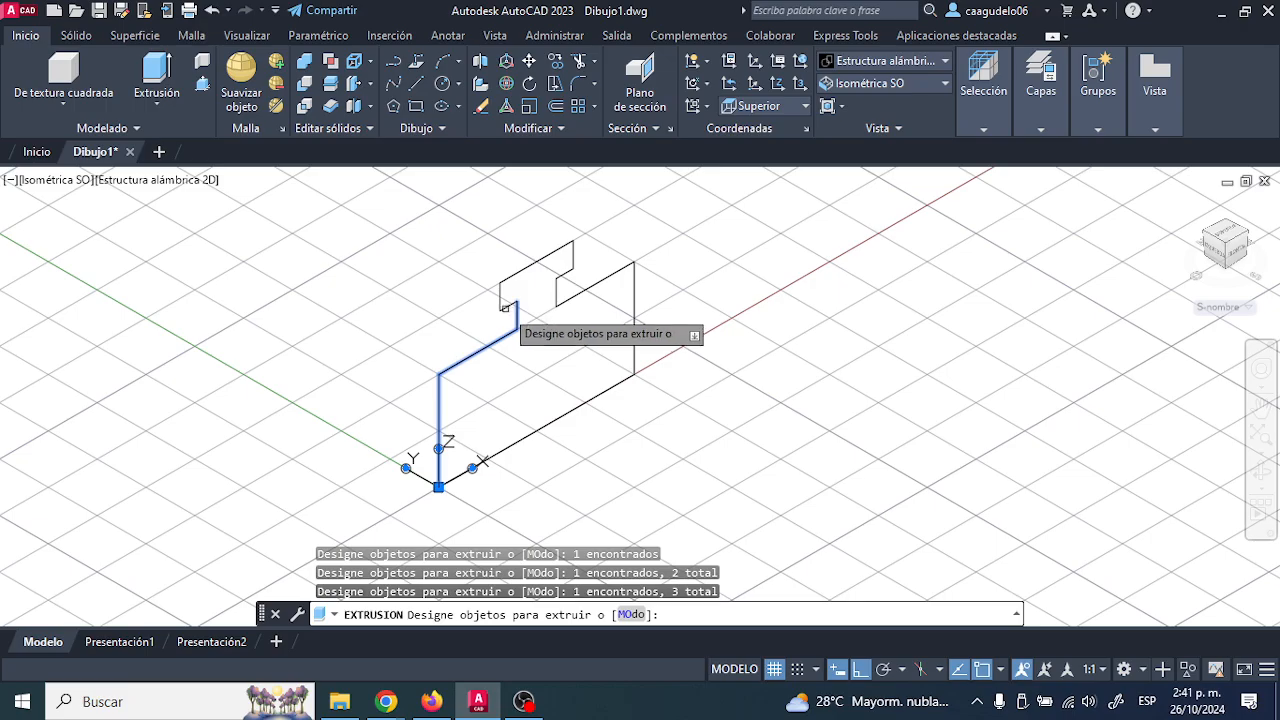
{"action": "left_click", "coordinate": [505, 307]}
{"action": "left_click", "coordinate": [299, 248]}
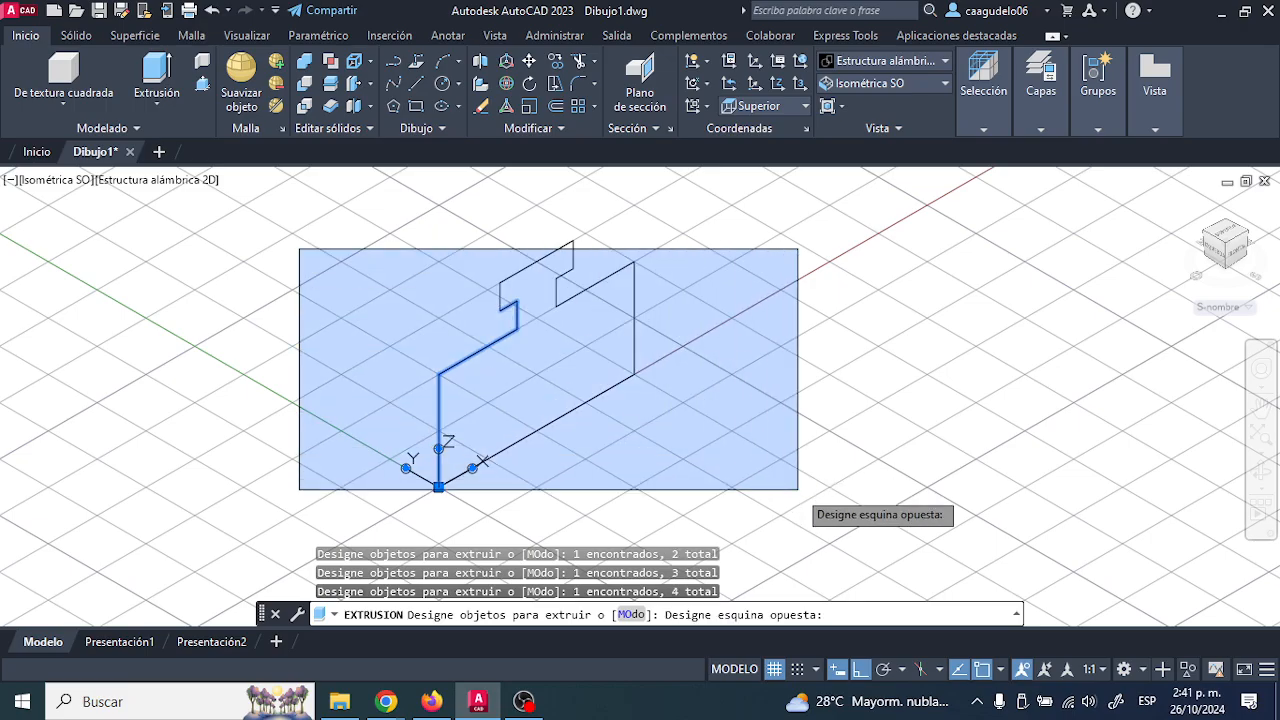
{"action": "left_click", "coordinate": [798, 490]}
{"action": "left_click", "coordinate": [735, 470]}
{"action": "left_click", "coordinate": [449, 240]}
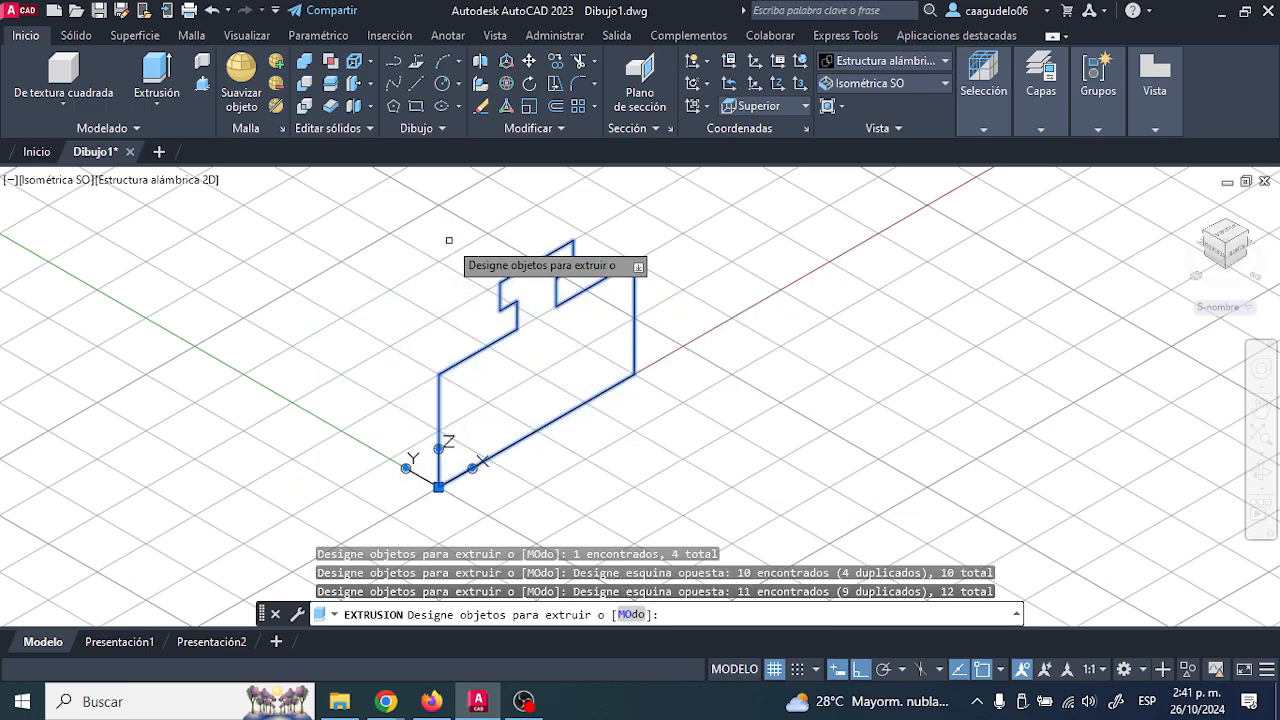
{"action": "key", "text": "Return"}
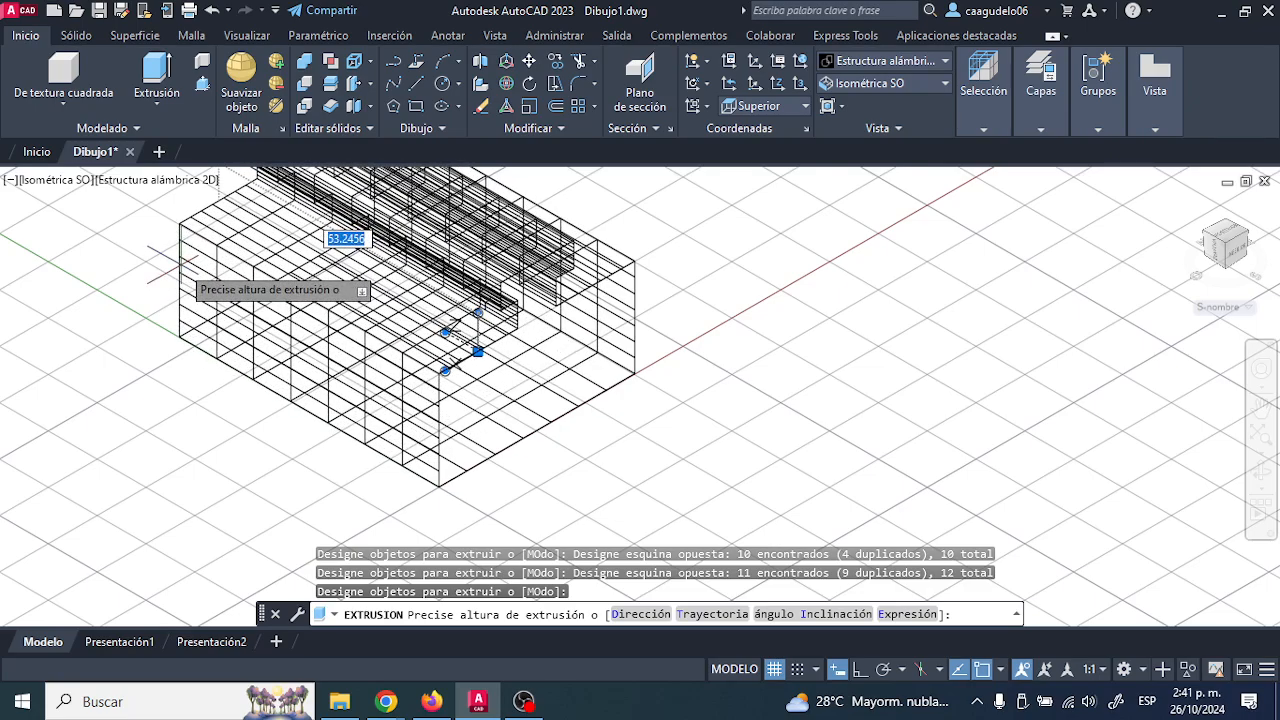
{"action": "key", "text": "alt+Tab"}
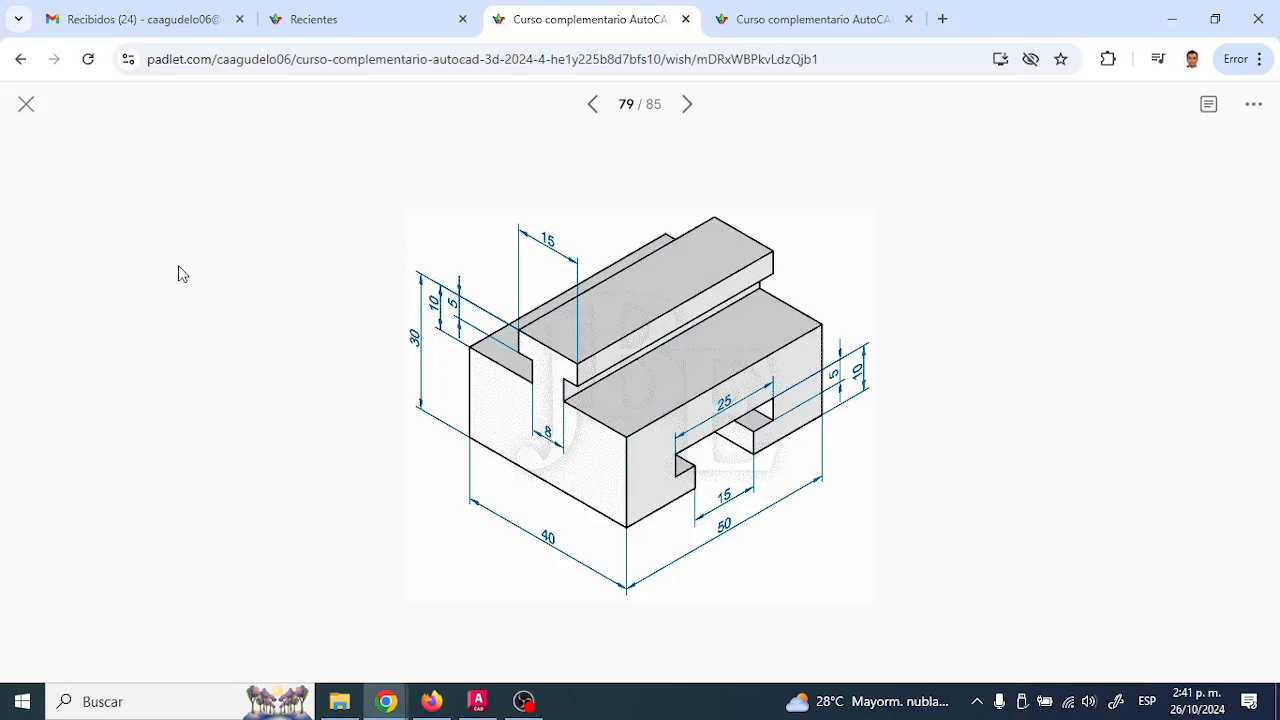
{"action": "key", "text": "alt+Tab"}
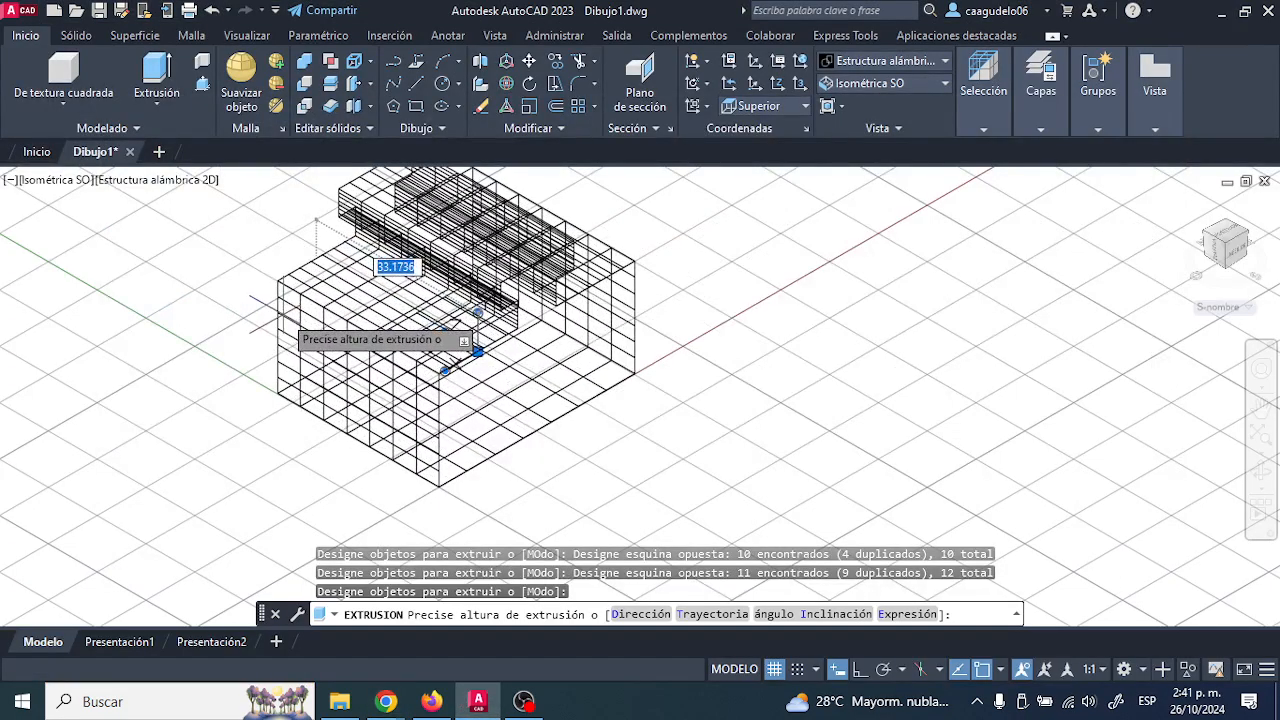
{"action": "type", "text": "50"}
{"action": "key", "text": "Return"}
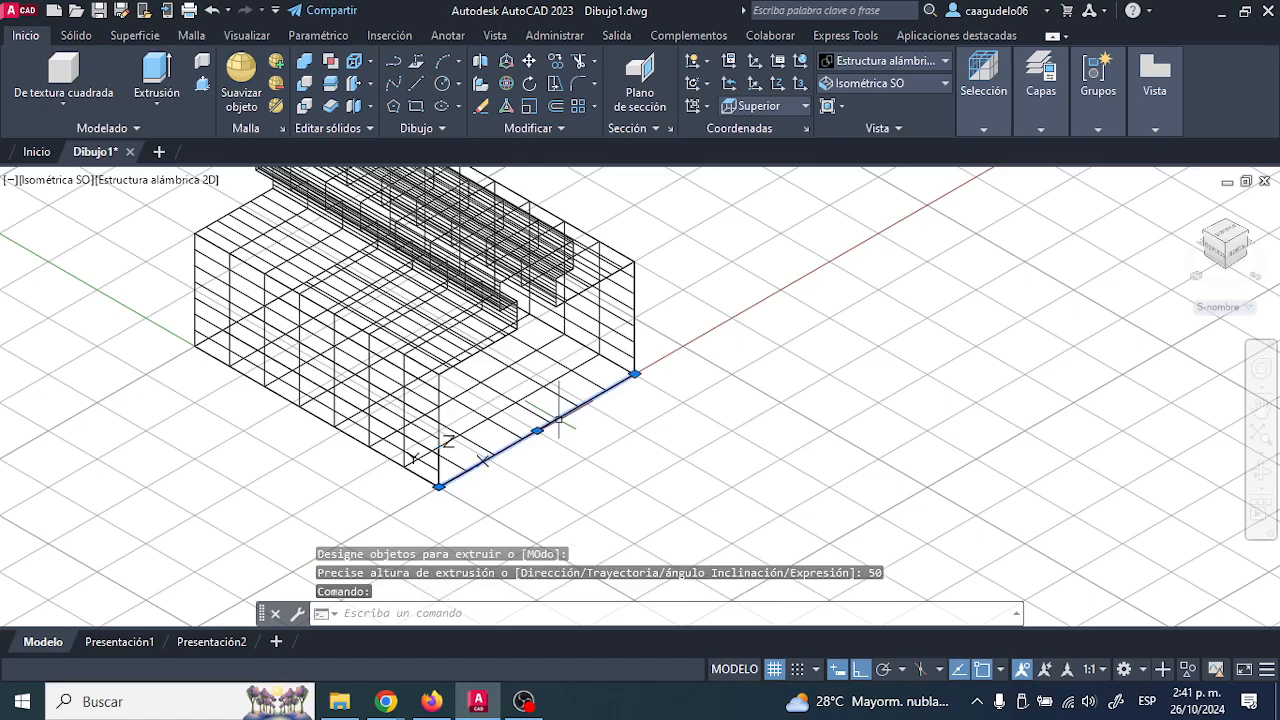
{"action": "key", "text": "Escape"}
{"action": "key", "text": "Escape"}
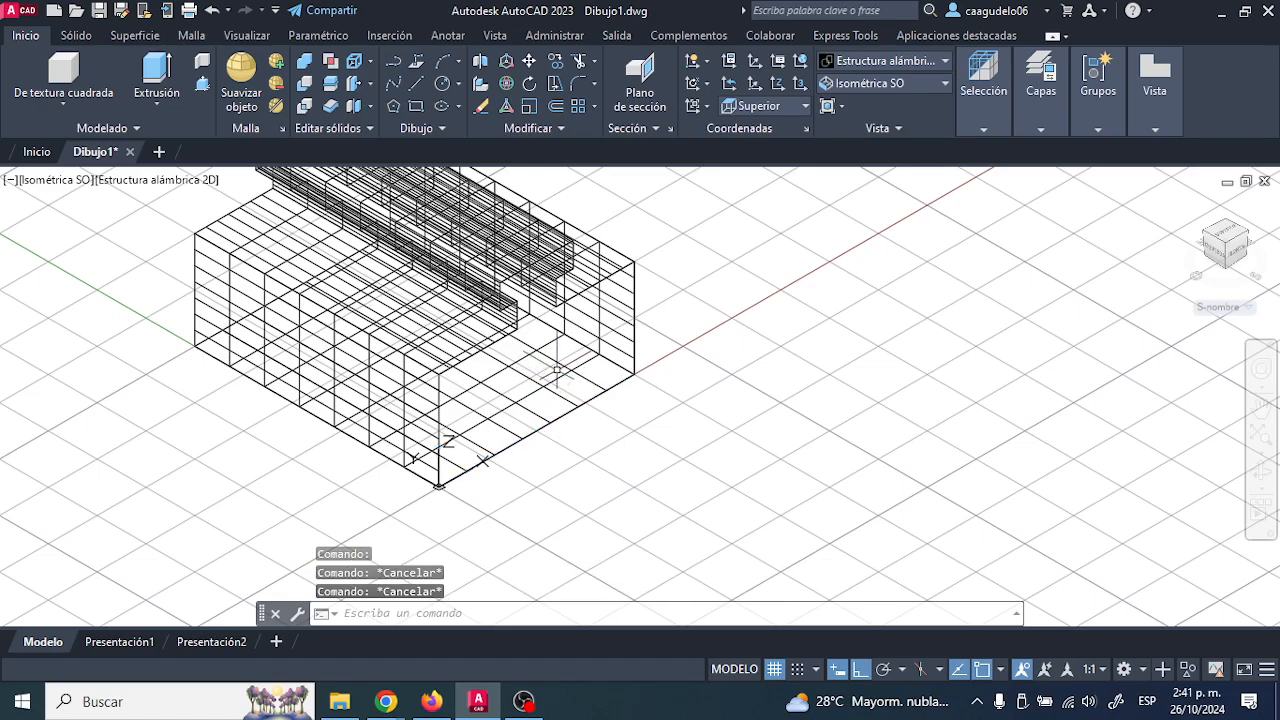
Examine the base of the extrusion by selecting its bottom surface and front edge line separately.
{"action": "left_click", "coordinate": [557, 370]}
{"action": "left_click", "coordinate": [535, 364]}
{"action": "key", "text": "Escape"}
{"action": "left_click", "coordinate": [560, 364]}
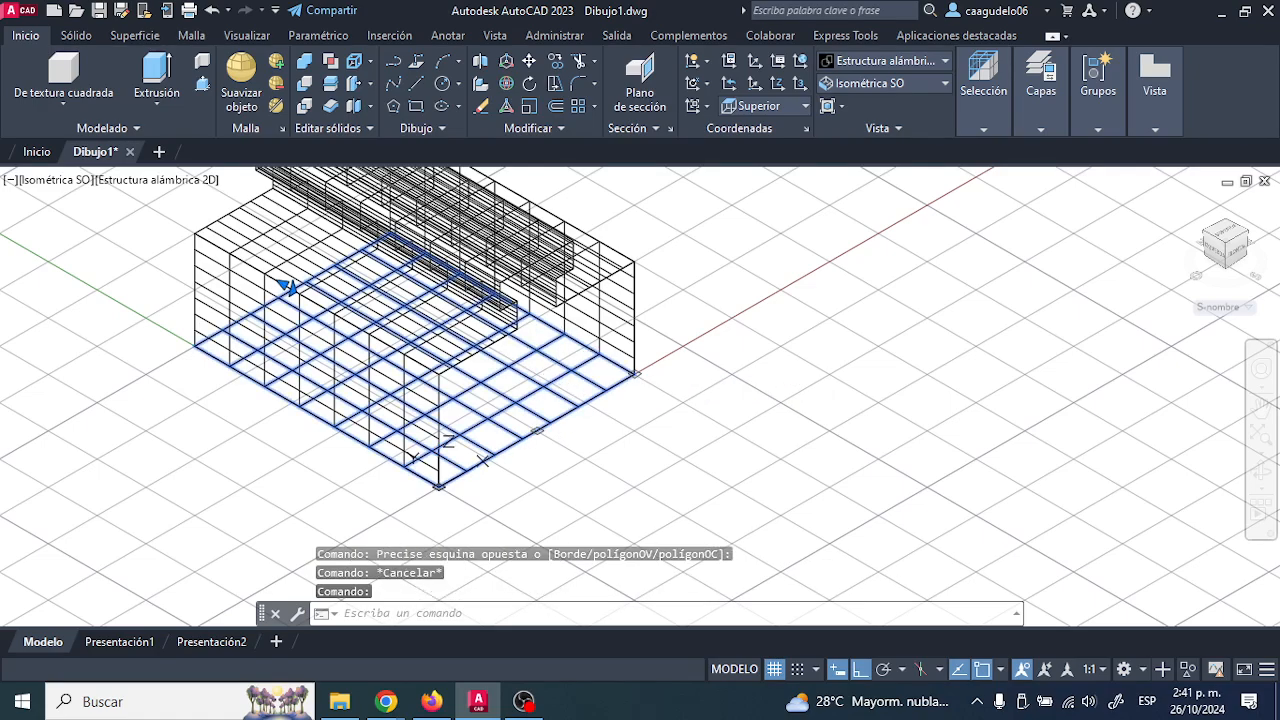
{"action": "key", "text": "Escape"}
{"action": "scroll", "coordinate": [620, 402], "scroll_direction": "up", "scroll_amount": 5}
{"action": "left_click", "coordinate": [548, 385]}
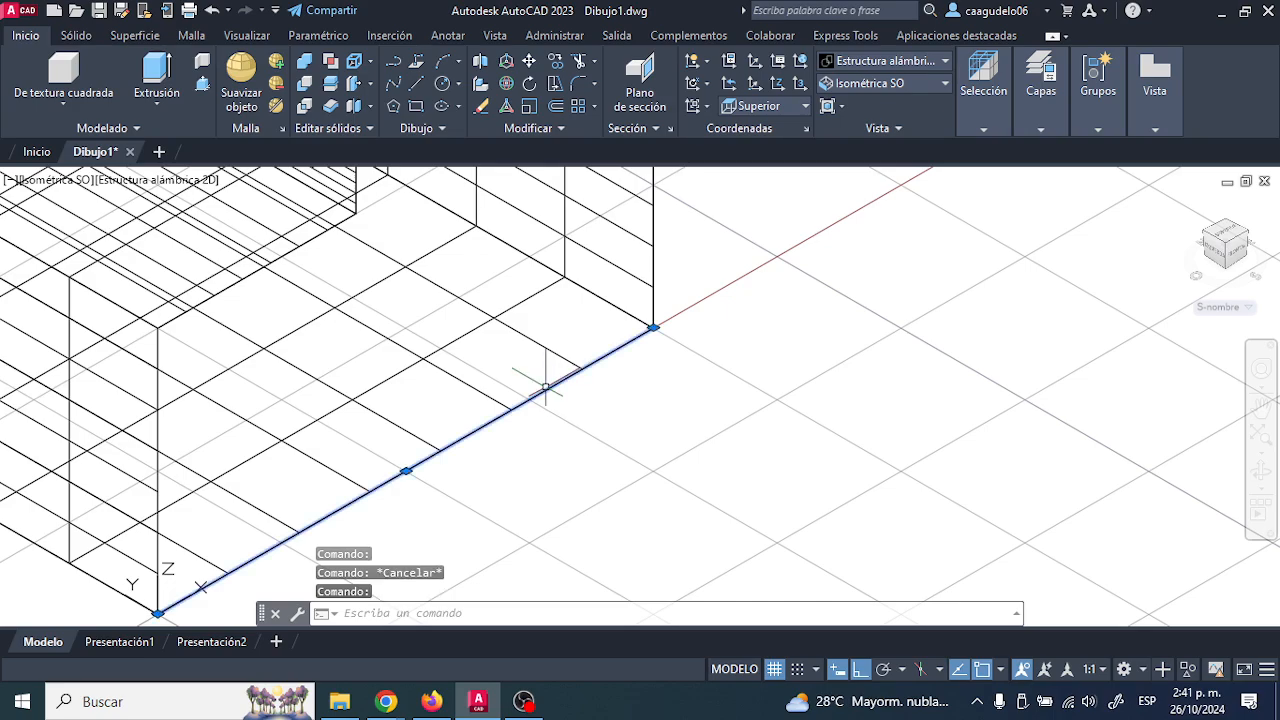
{"action": "scroll", "coordinate": [566, 418], "scroll_direction": "down", "scroll_amount": 2}
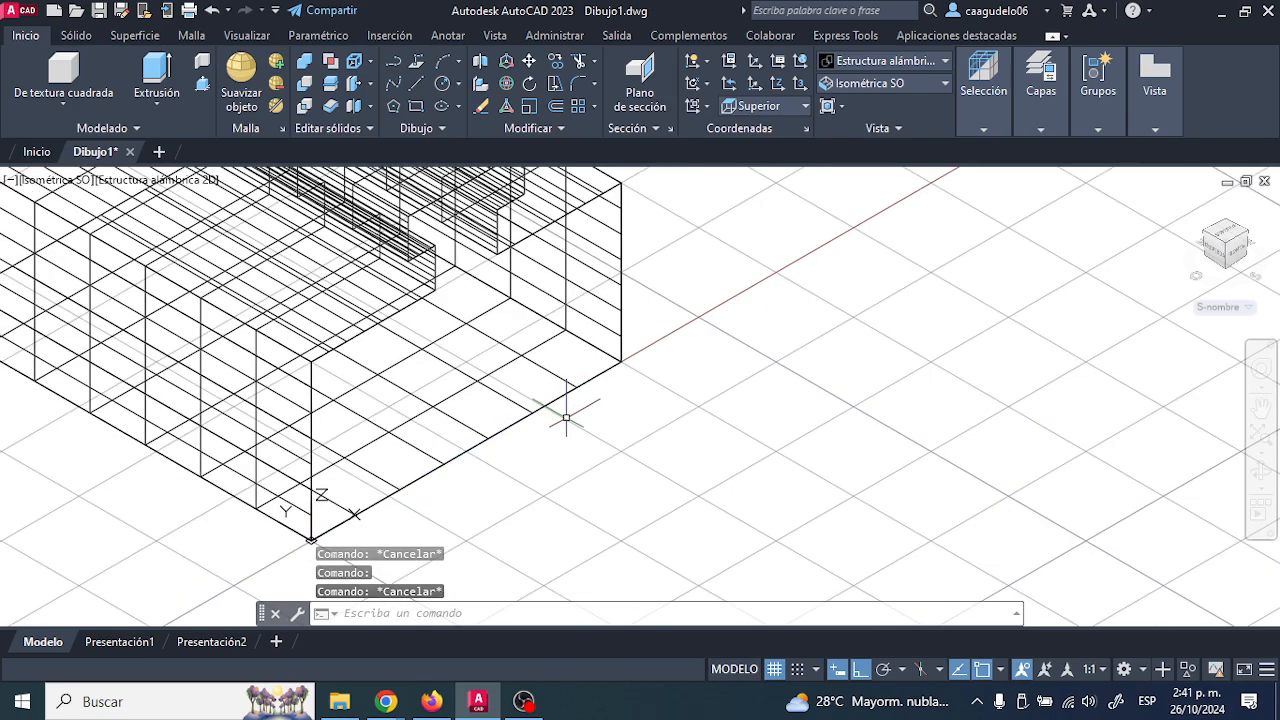
Try stretching the front end of the base line outward along the X axis, and undo the stretch.
{"action": "left_click", "coordinate": [621, 362]}
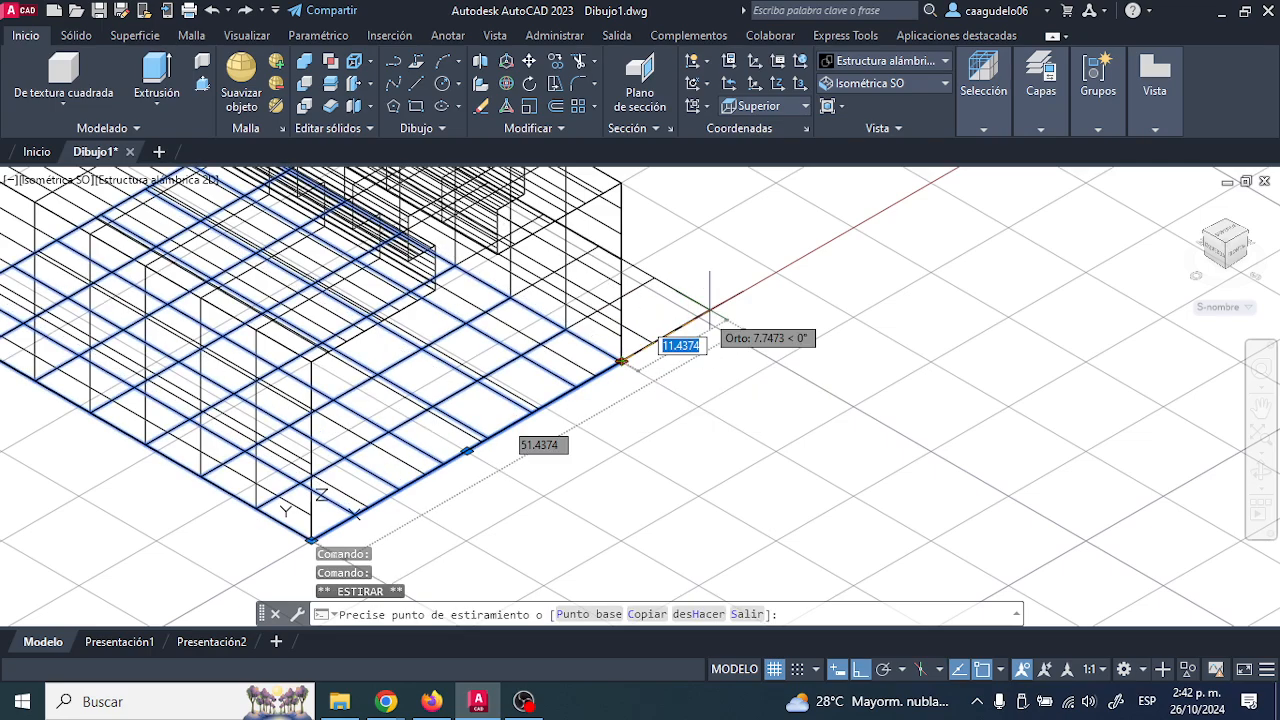
{"action": "key", "text": "Escape"}
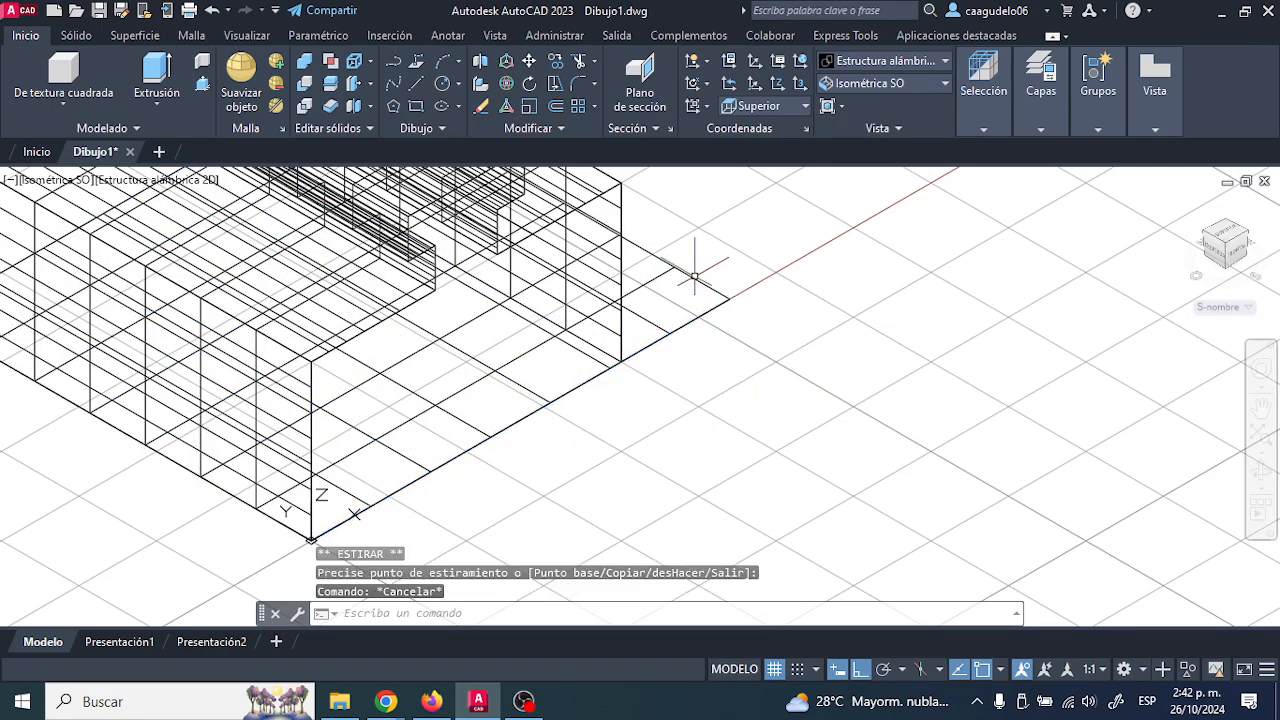
{"action": "key", "text": "Escape"}
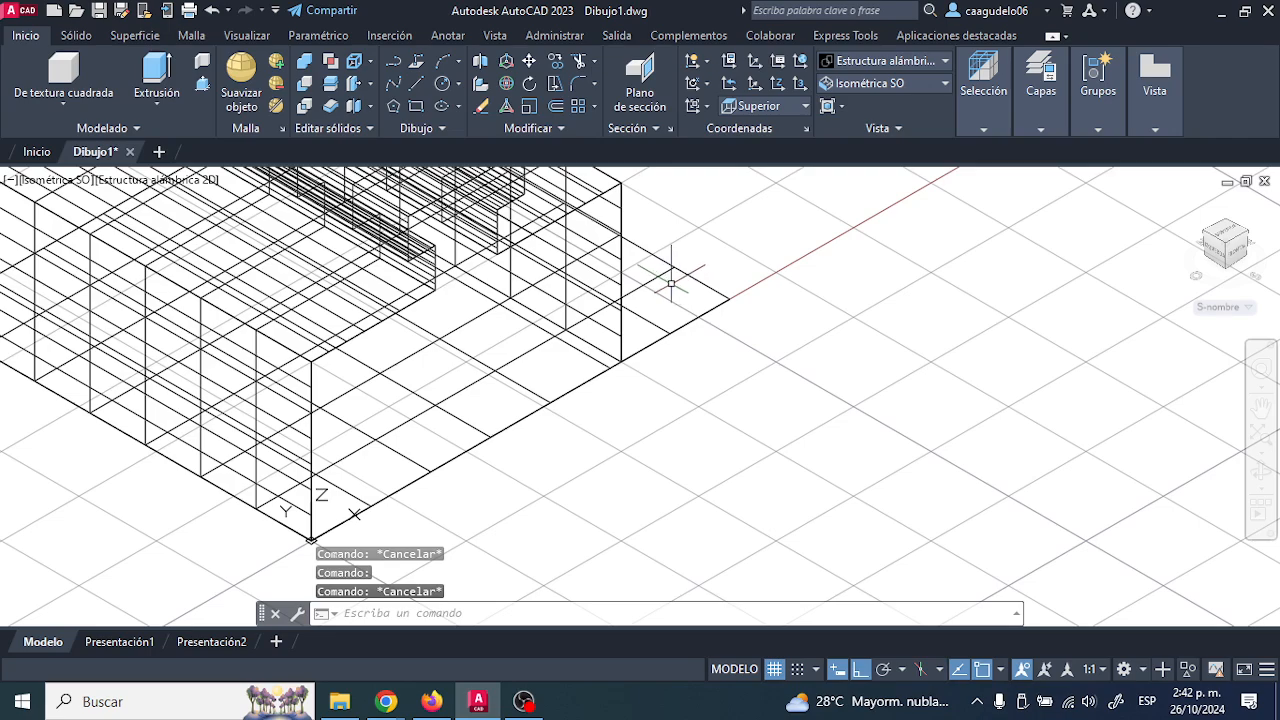
{"action": "left_click", "coordinate": [670, 279]}
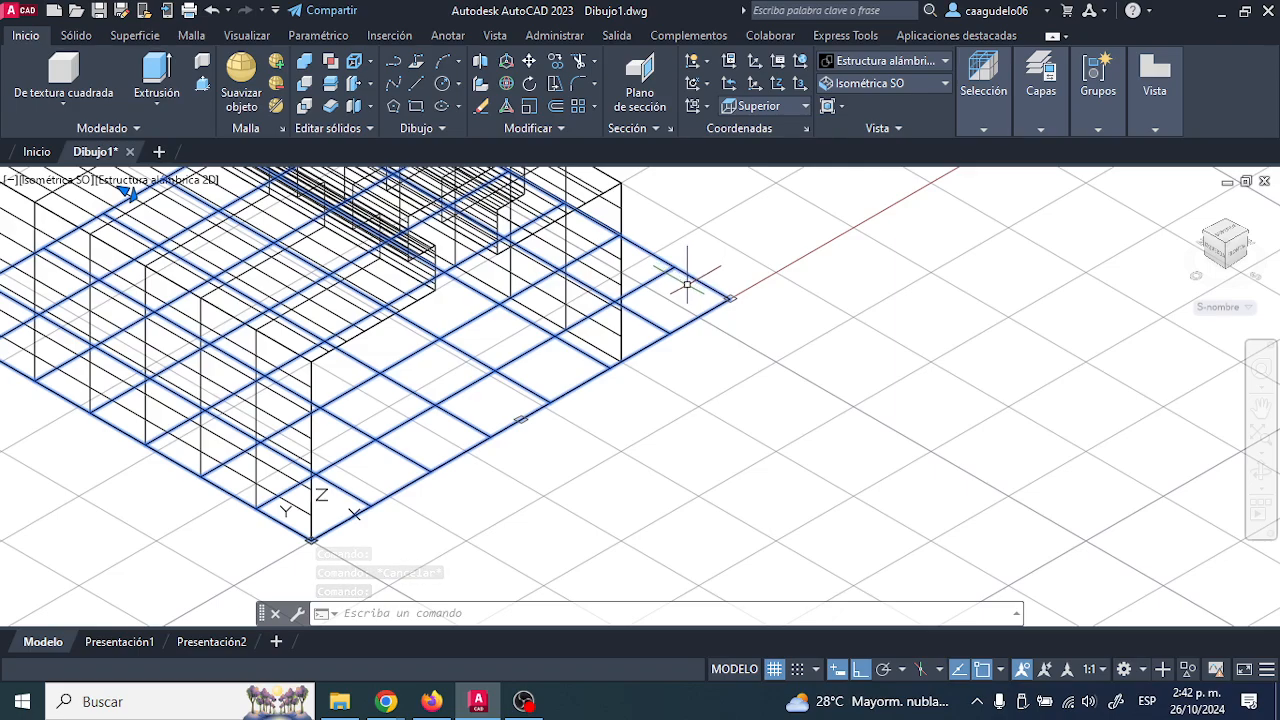
{"action": "key", "text": "Escape"}
{"action": "key", "text": "ctrl+z"}
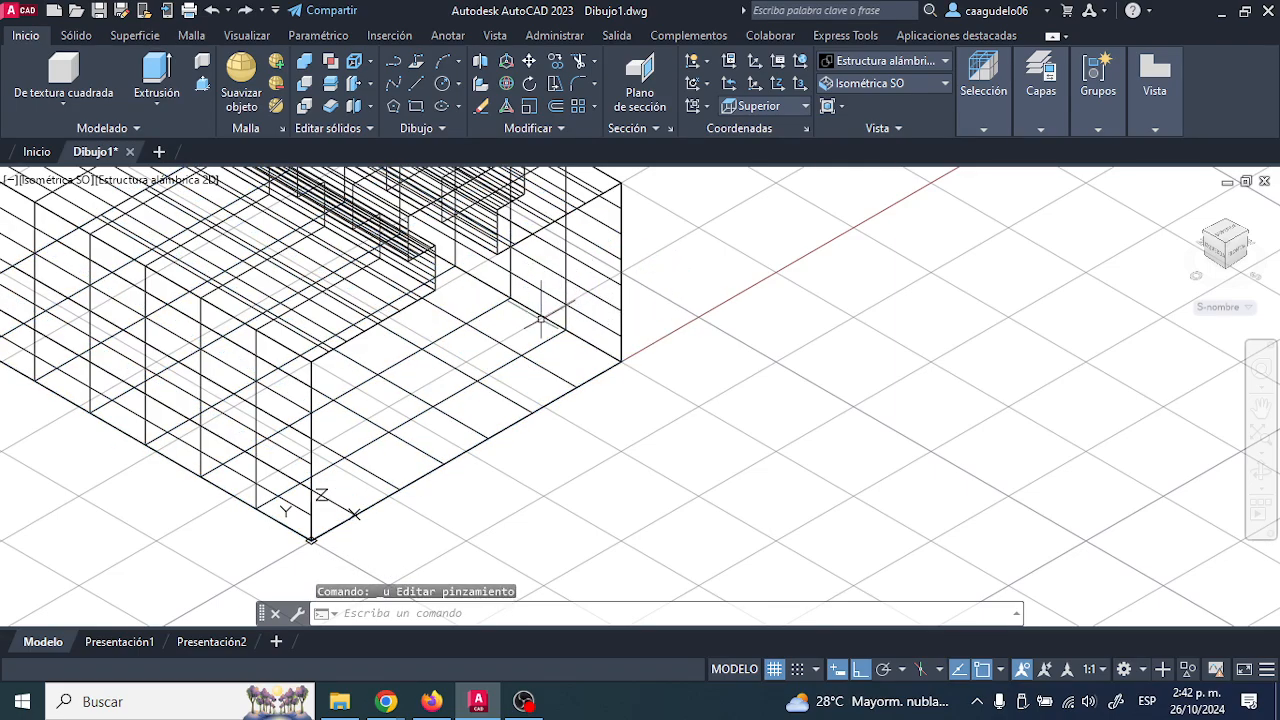
Move the extrusion's bottom surface clear of the body along the X axis, accepting the loss of its curve associativity.
{"action": "scroll", "coordinate": [517, 365], "scroll_direction": "down", "scroll_amount": 1}
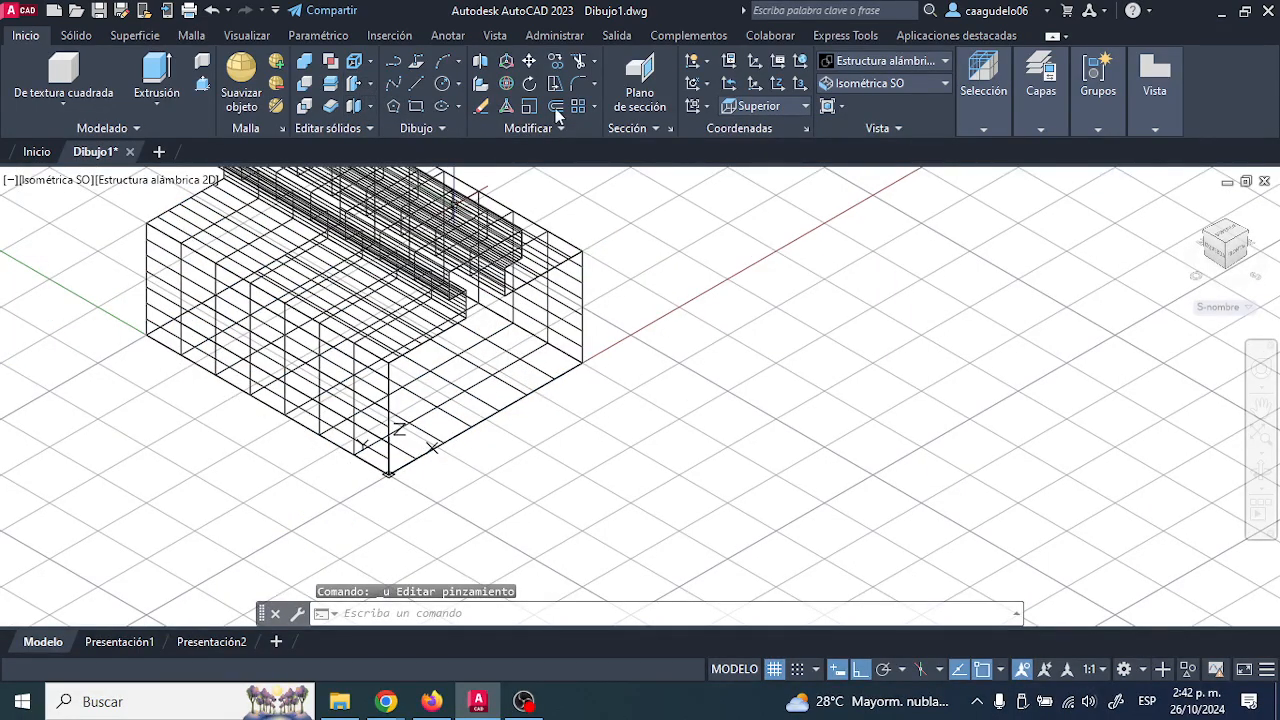
{"action": "left_click", "coordinate": [529, 61]}
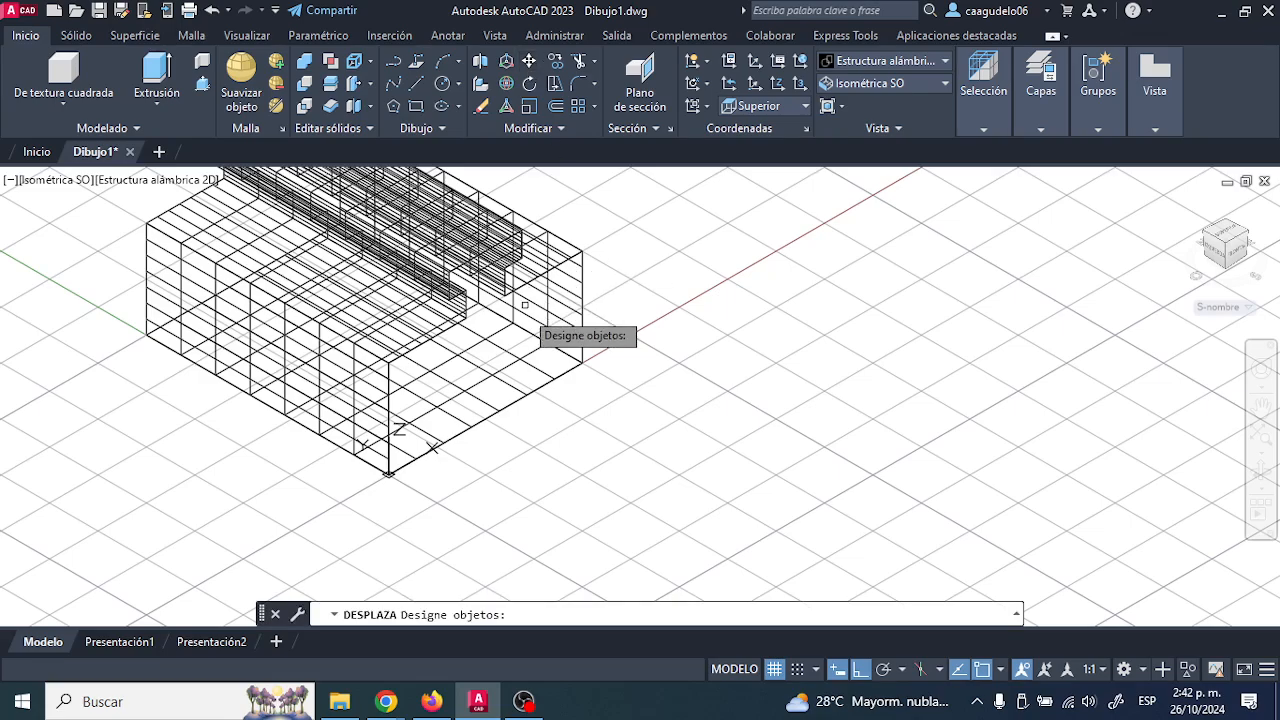
{"action": "left_click", "coordinate": [507, 366]}
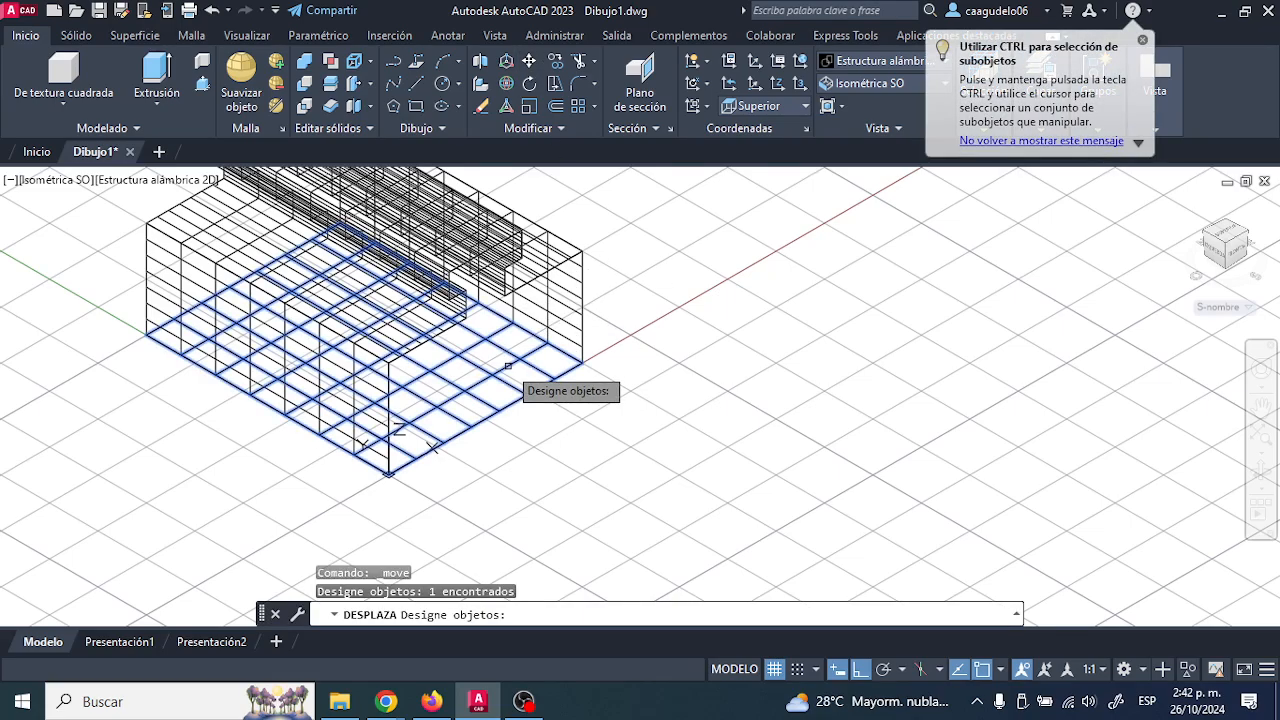
{"action": "key", "text": "Return"}
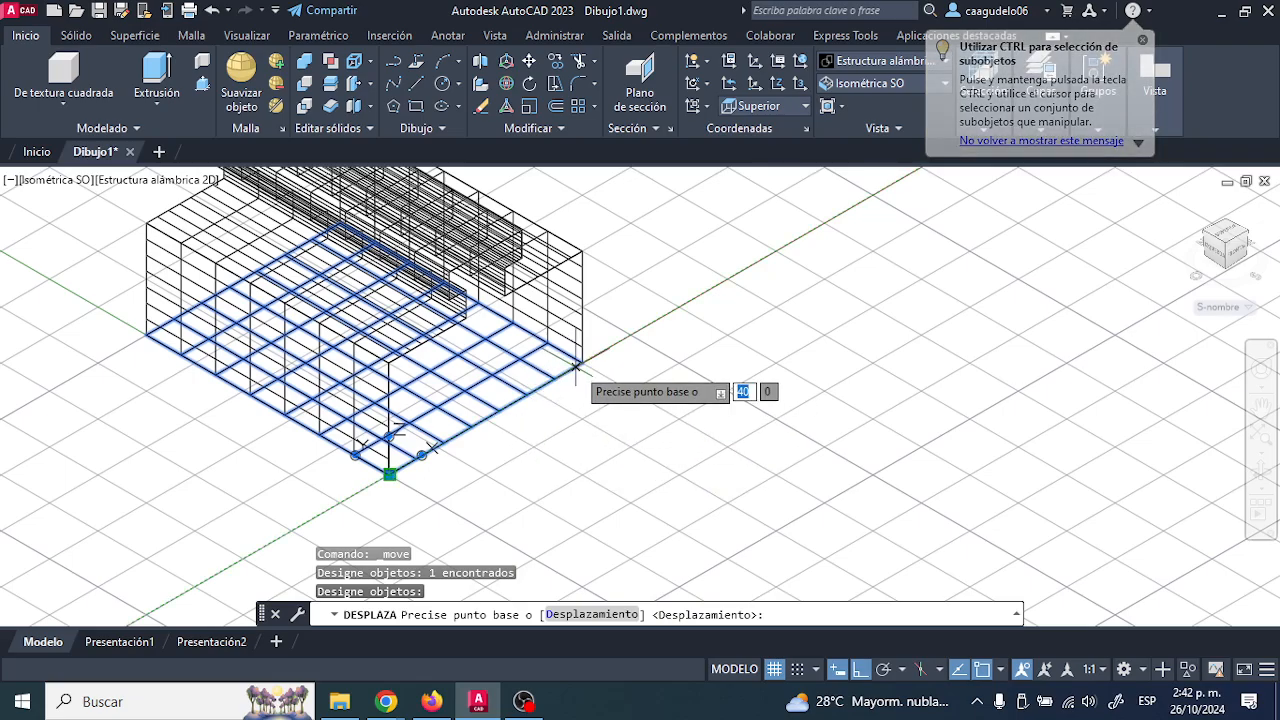
{"action": "left_click", "coordinate": [715, 300]}
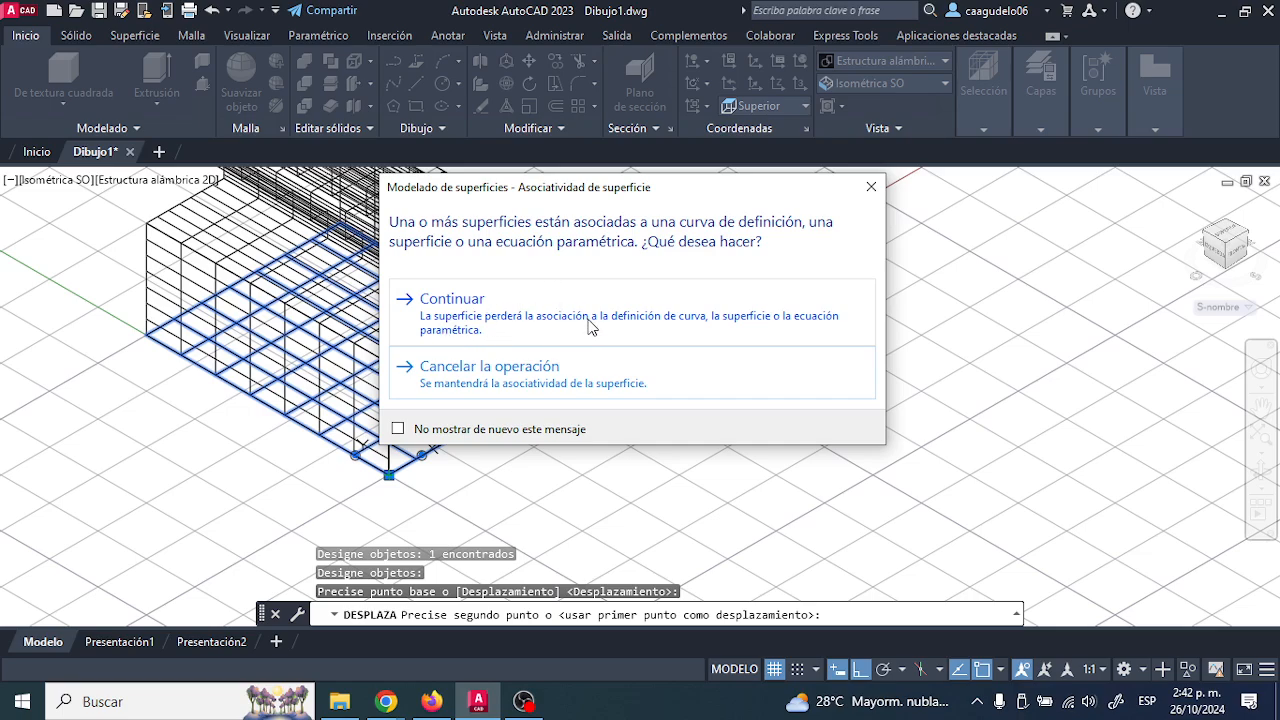
{"action": "left_click", "coordinate": [605, 318]}
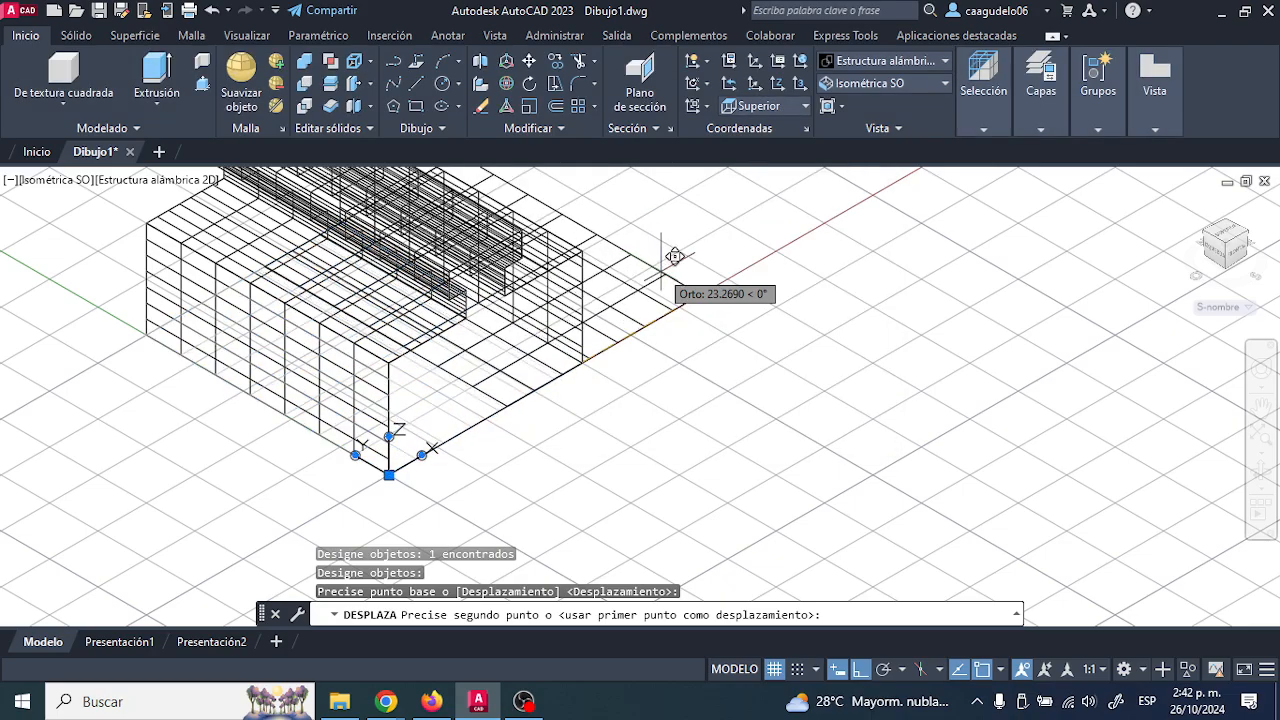
{"action": "middle_click_drag", "start_coordinate": [803, 240], "coordinate": [667, 318]}
{"action": "left_click", "coordinate": [880, 223]}
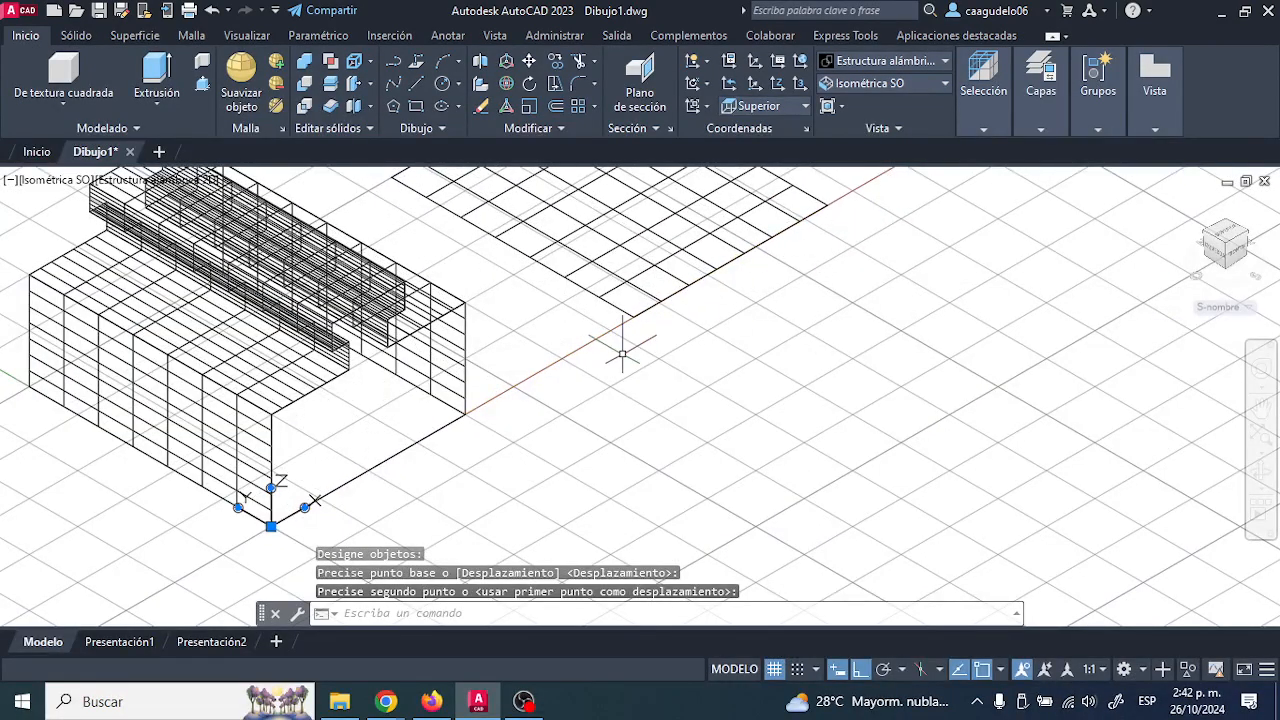
Dismiss the error report and stretch the base line's end past the body's corner along the X axis.
{"action": "left_click", "coordinate": [455, 419]}
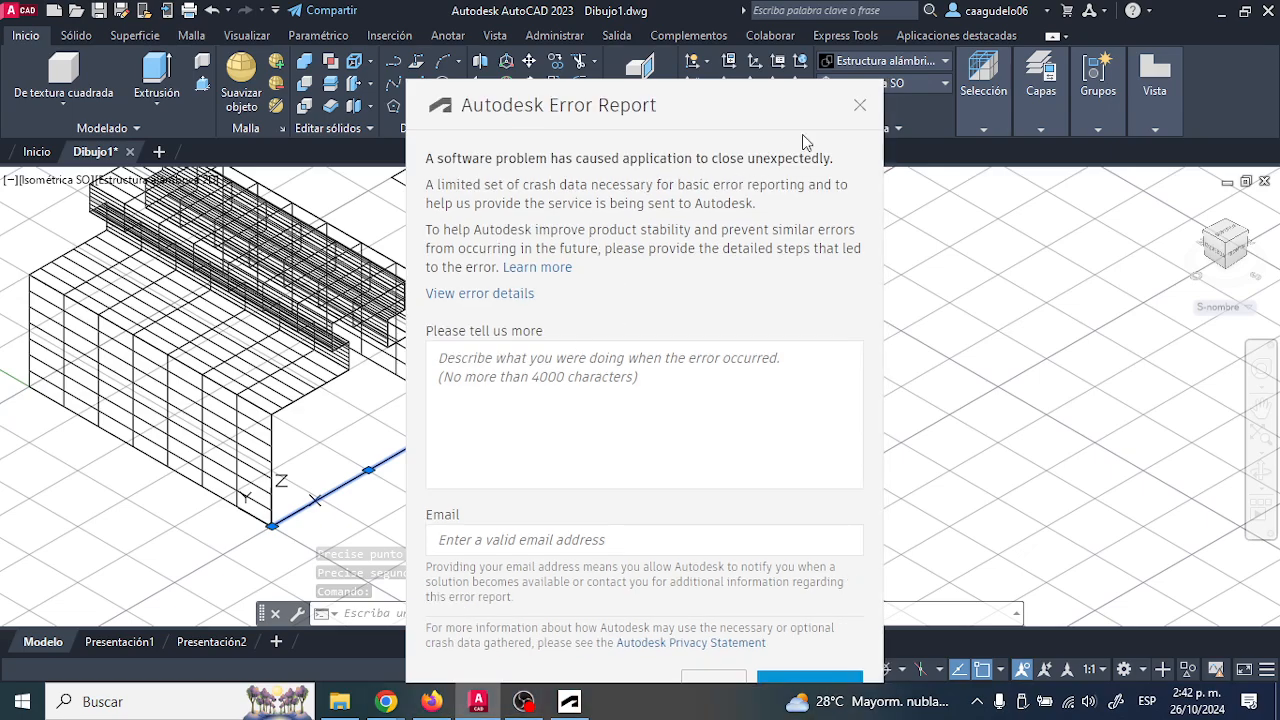
{"action": "left_click", "coordinate": [859, 105]}
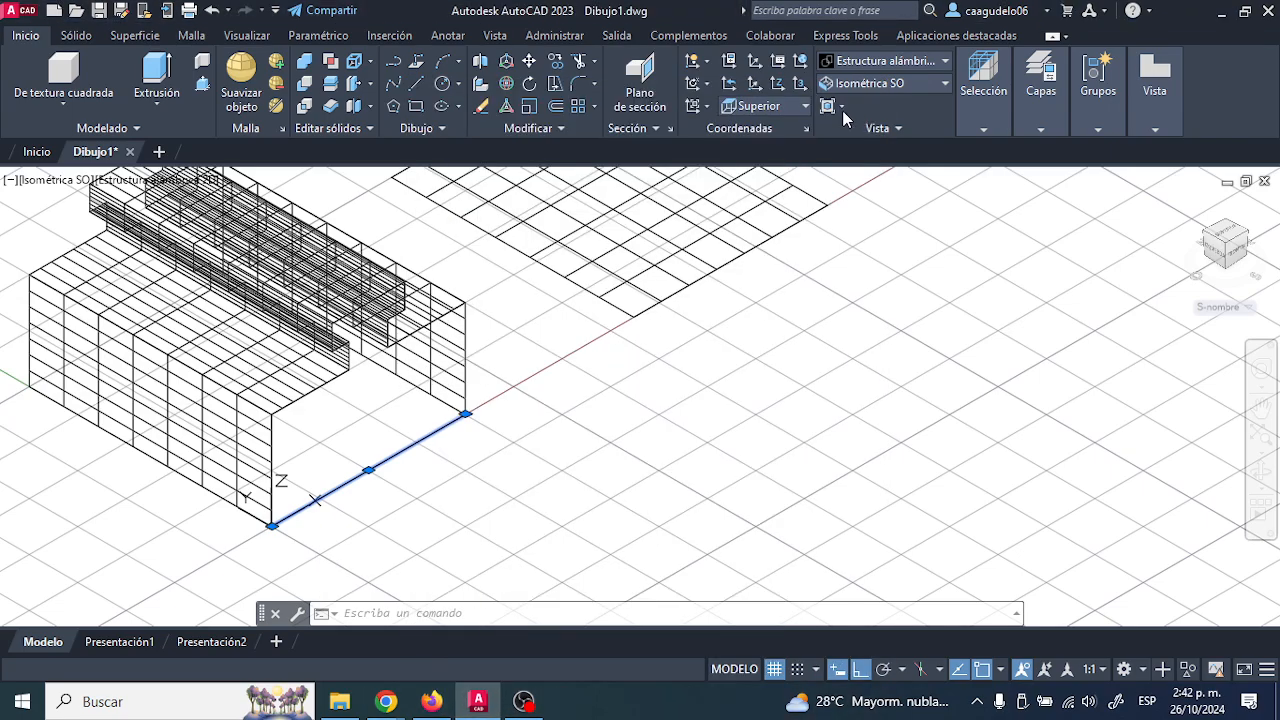
{"action": "left_click", "coordinate": [468, 415]}
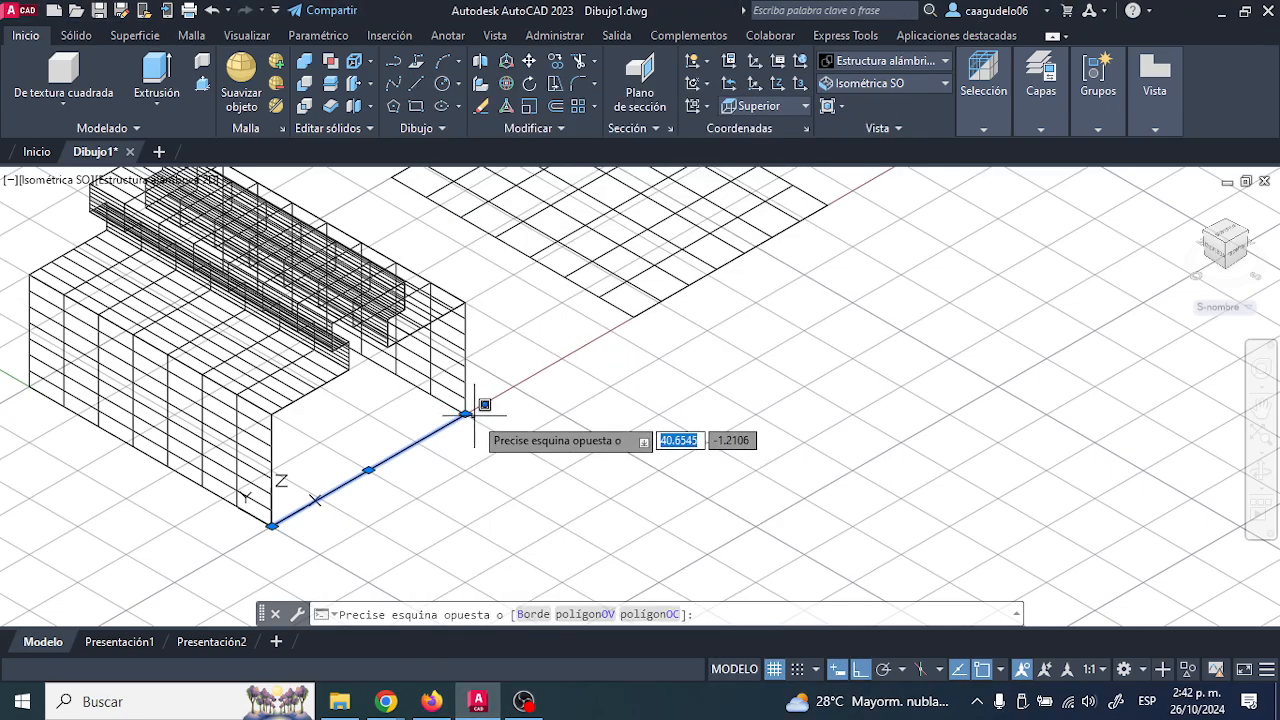
{"action": "key", "text": "Escape"}
{"action": "left_click", "coordinate": [466, 416]}
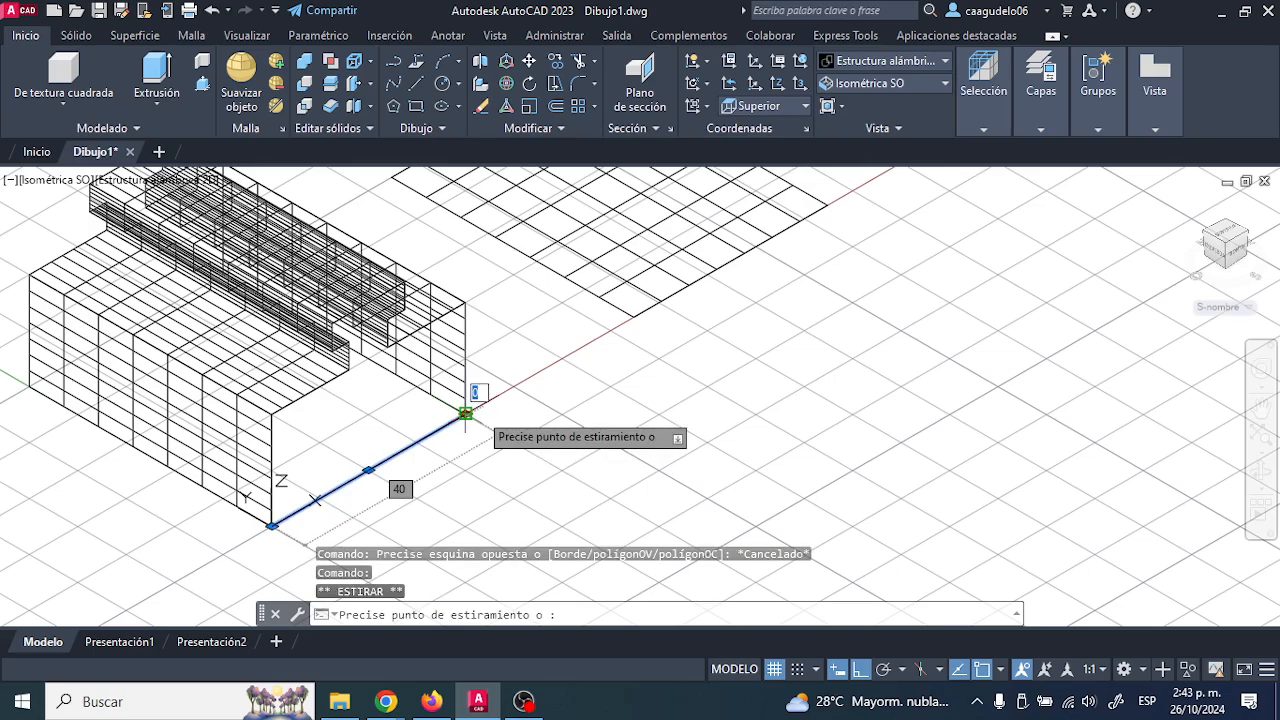
{"action": "left_click", "coordinate": [523, 389]}
{"action": "left_click", "coordinate": [582, 417]}
{"action": "key", "text": "Escape"}
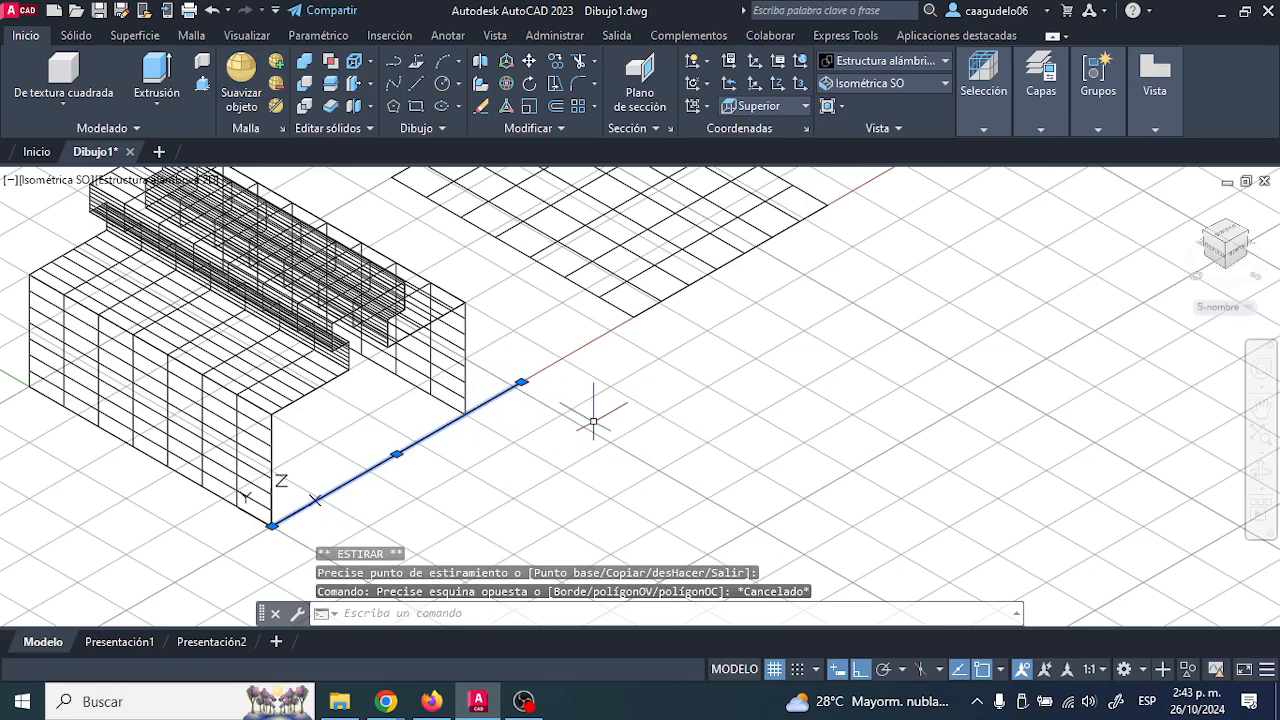
{"action": "key", "text": "Escape"}
{"action": "key", "text": "Escape"}
{"action": "middle_click_drag", "start_coordinate": [617, 378], "coordinate": [668, 383]}
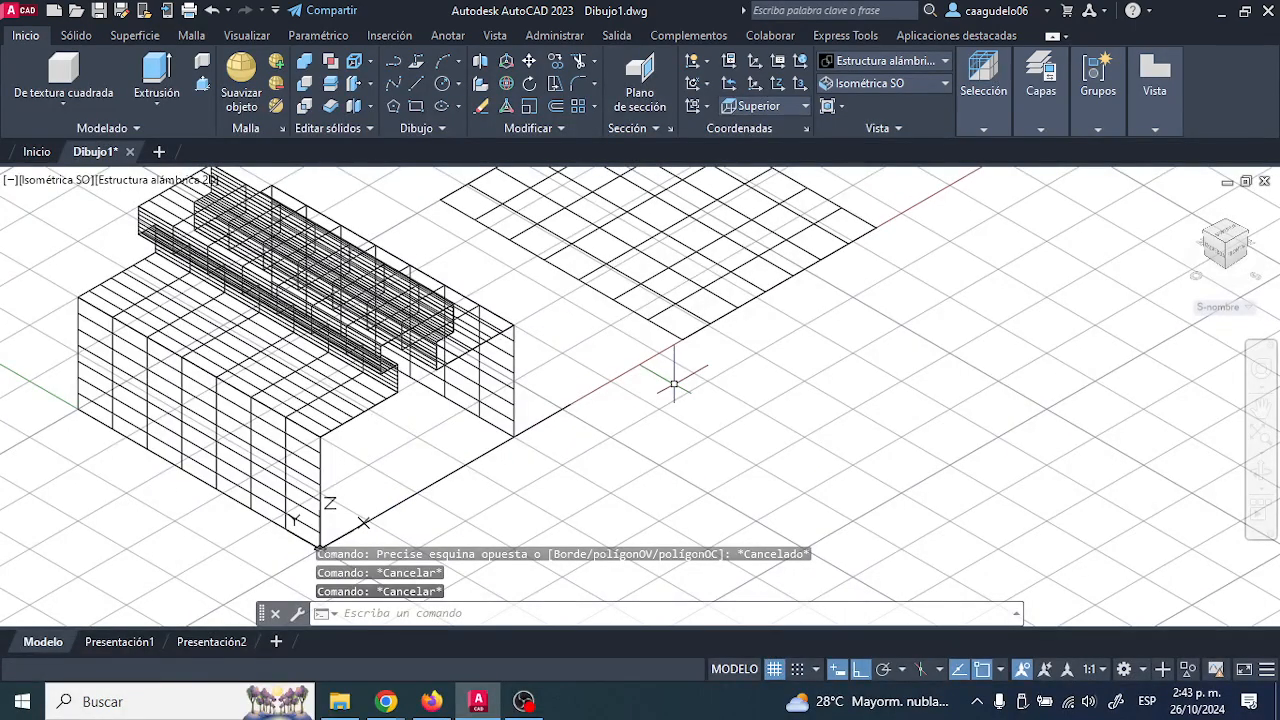
Undo the line stretch, the surface move and the extrusion back to the flat closed profile.
{"action": "key", "text": "ctrl+z"}
{"action": "key", "text": "ctrl+z"}
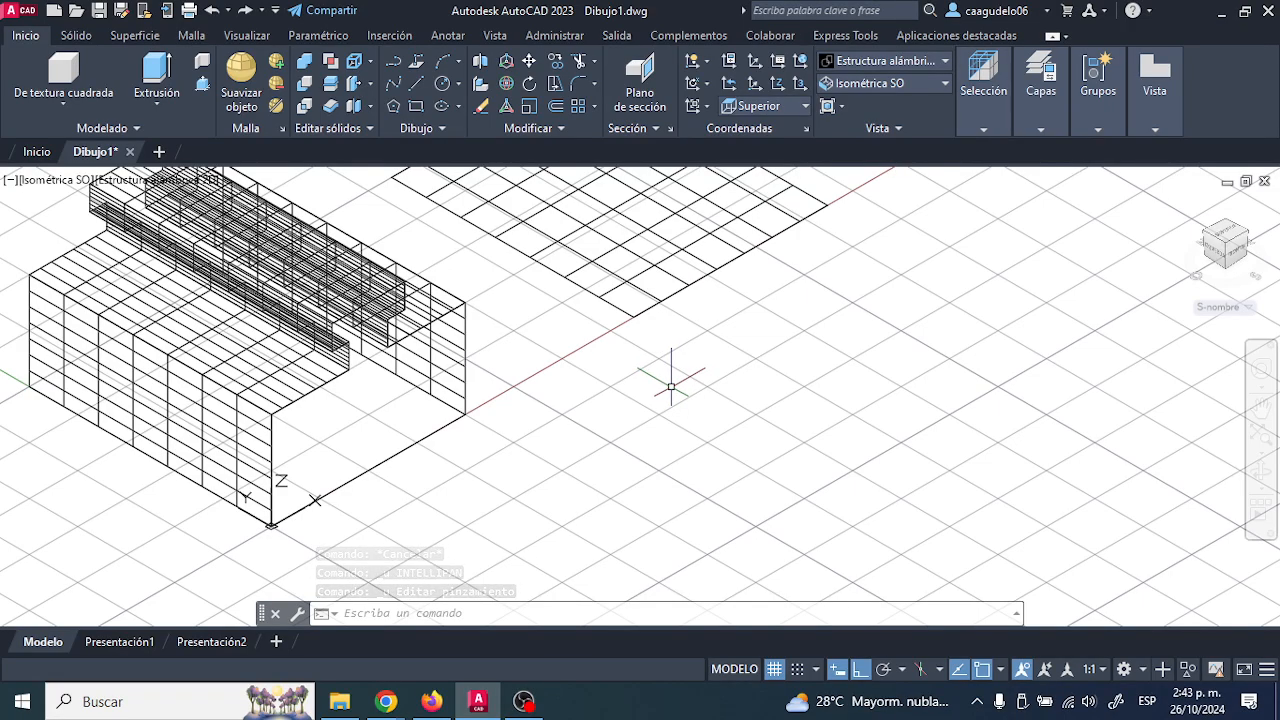
{"action": "key", "text": "Escape"}
{"action": "key", "text": "Escape"}
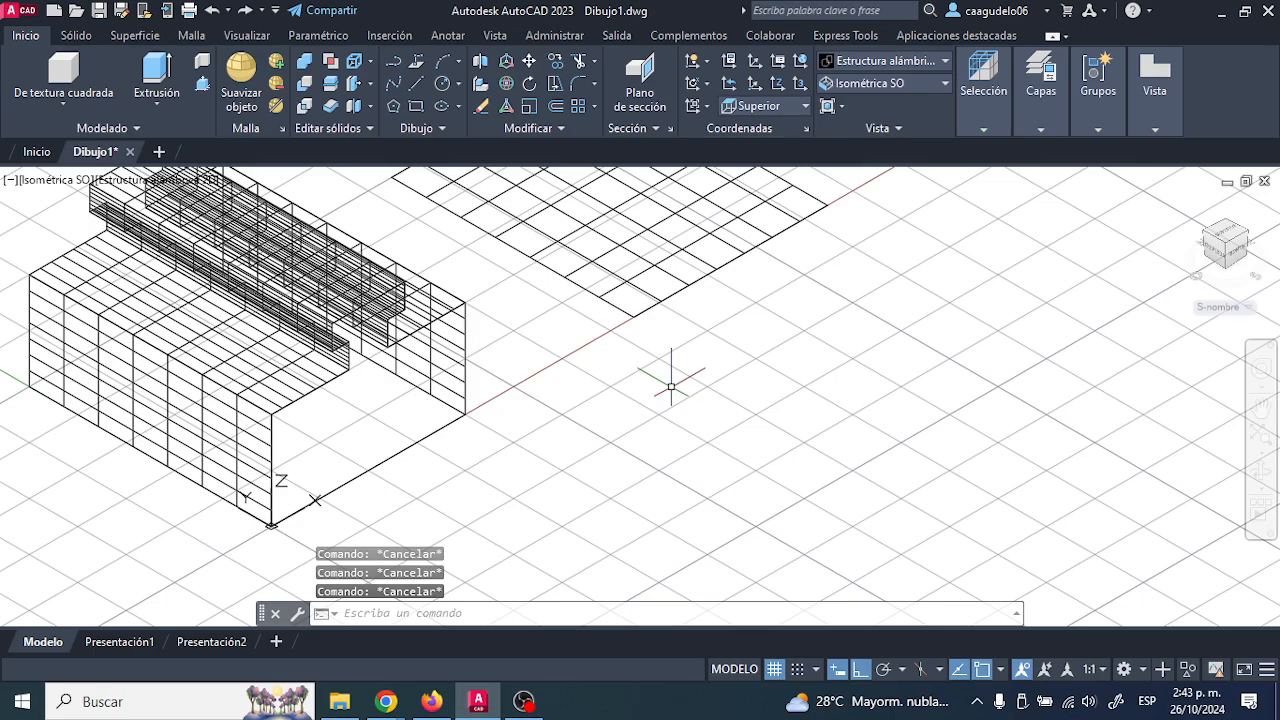
{"action": "key", "text": "ctrl+z"}
{"action": "key", "text": "ctrl+z"}
{"action": "key", "text": "ctrl+z"}
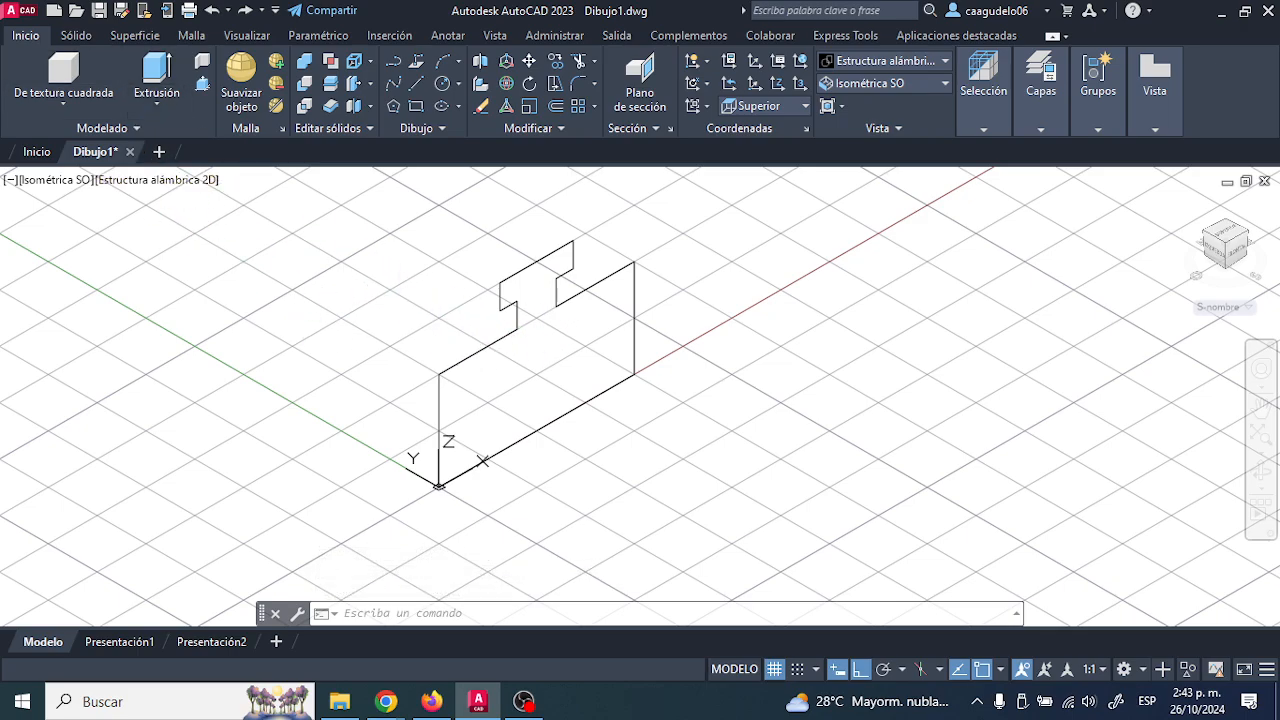
Check whether the profile's segments are separate lines by selecting two adjoining ones, and clear the selection.
{"action": "left_click", "coordinate": [469, 356]}
{"action": "left_click", "coordinate": [517, 314]}
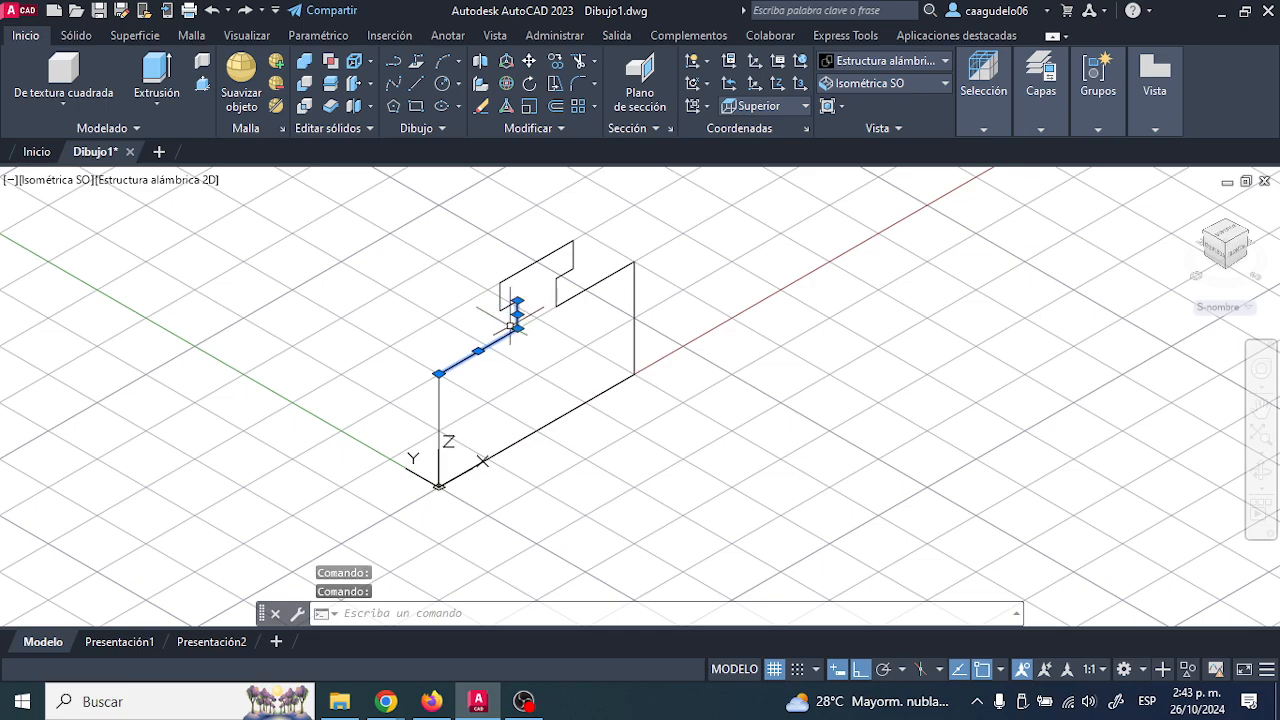
{"action": "key", "text": "Escape"}
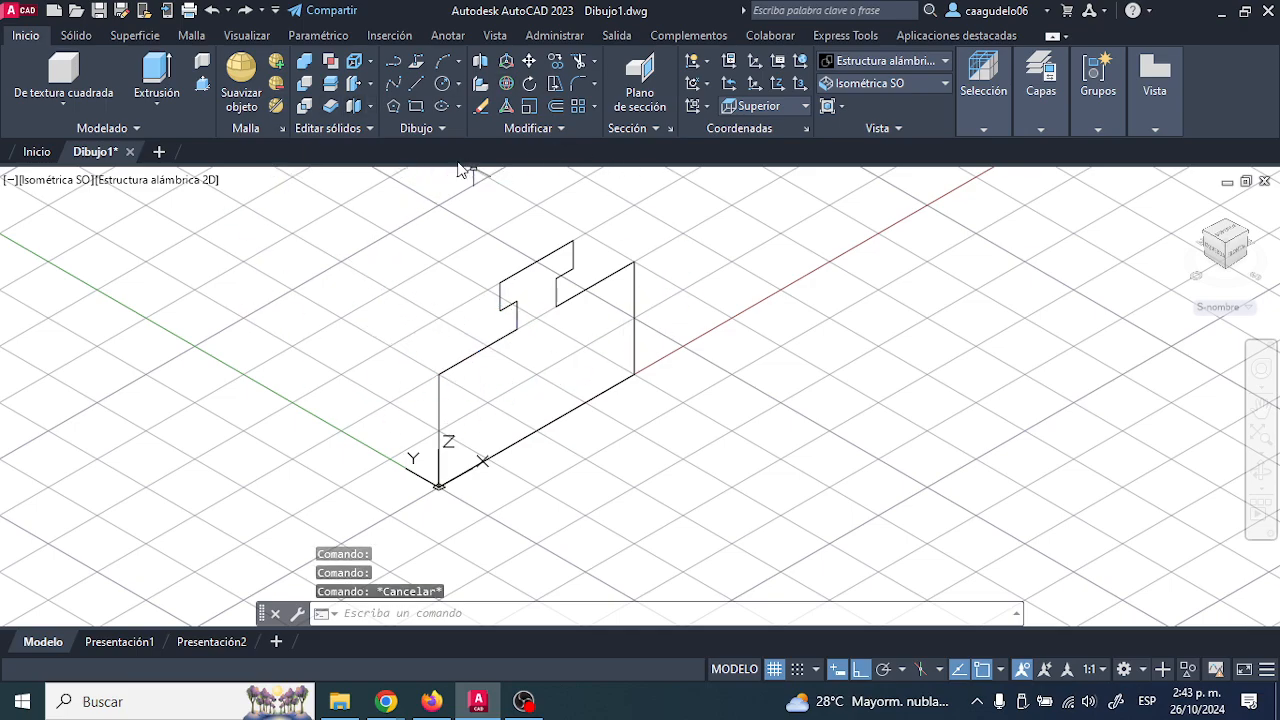
Set the coordinate system to the Frontal orientation so its XY plane matches the front profile.
{"action": "left_click", "coordinate": [243, 37]}
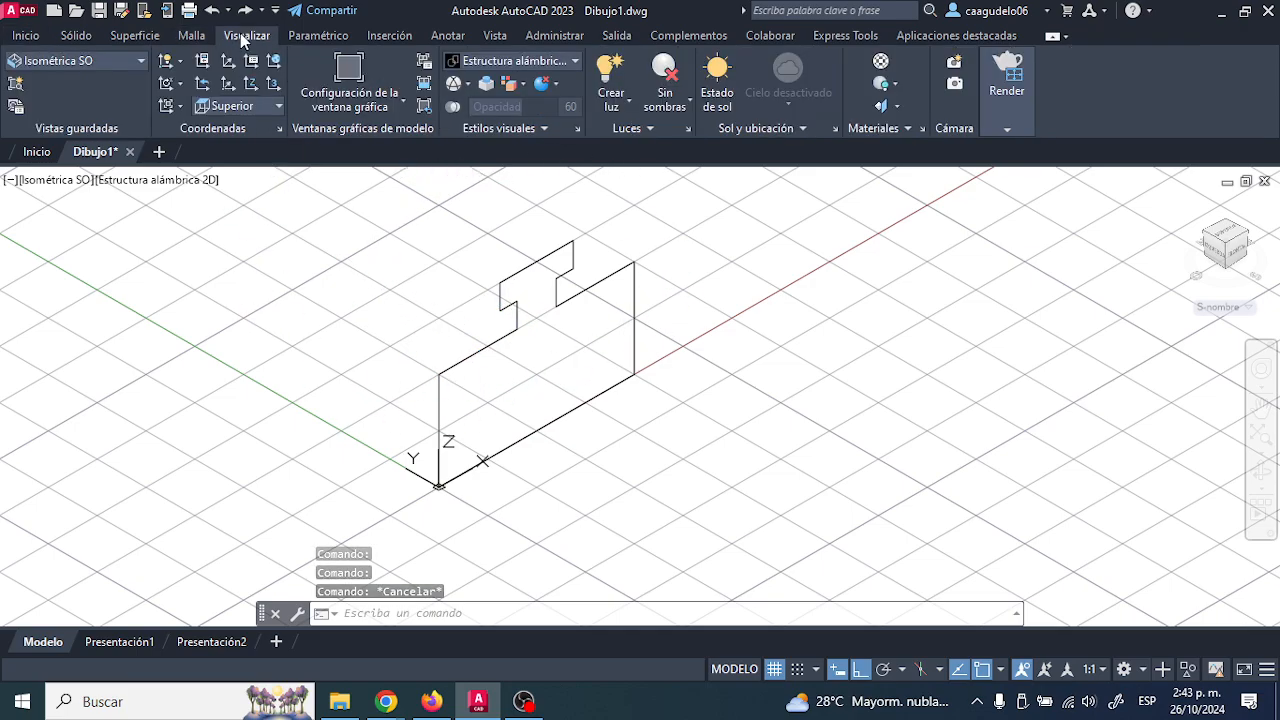
{"action": "left_click", "coordinate": [251, 104]}
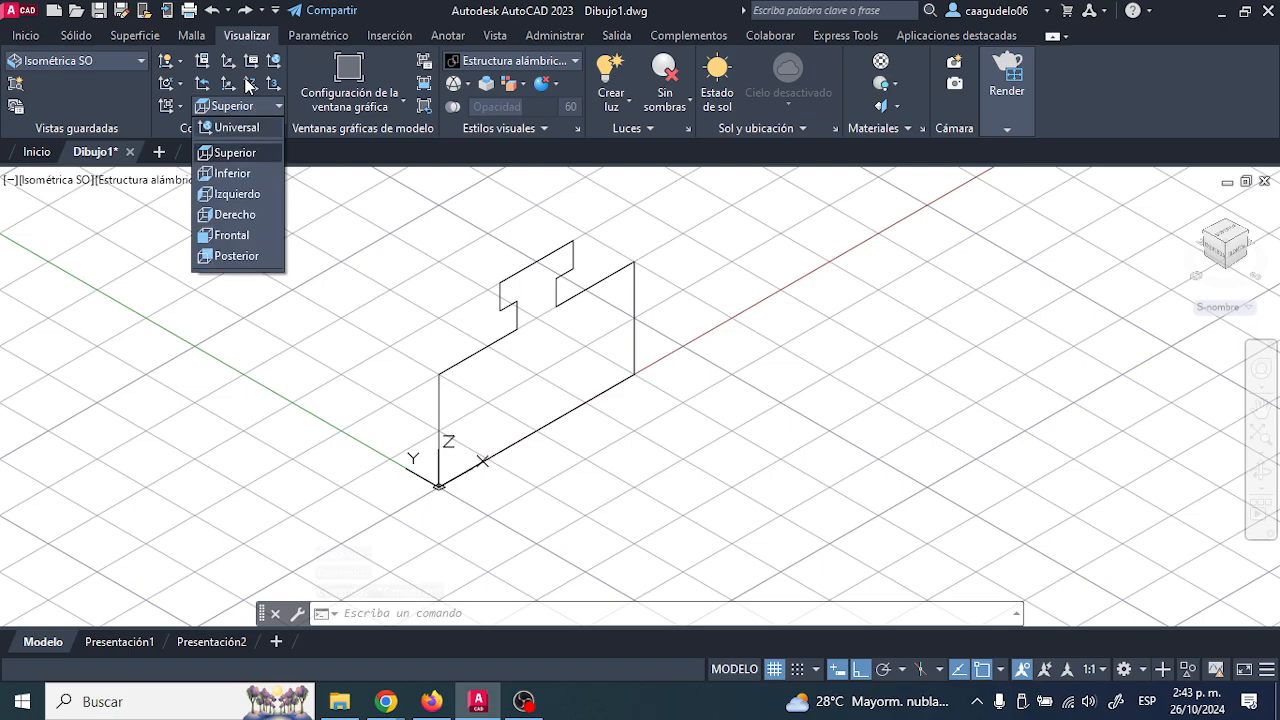
{"action": "left_click", "coordinate": [235, 235]}
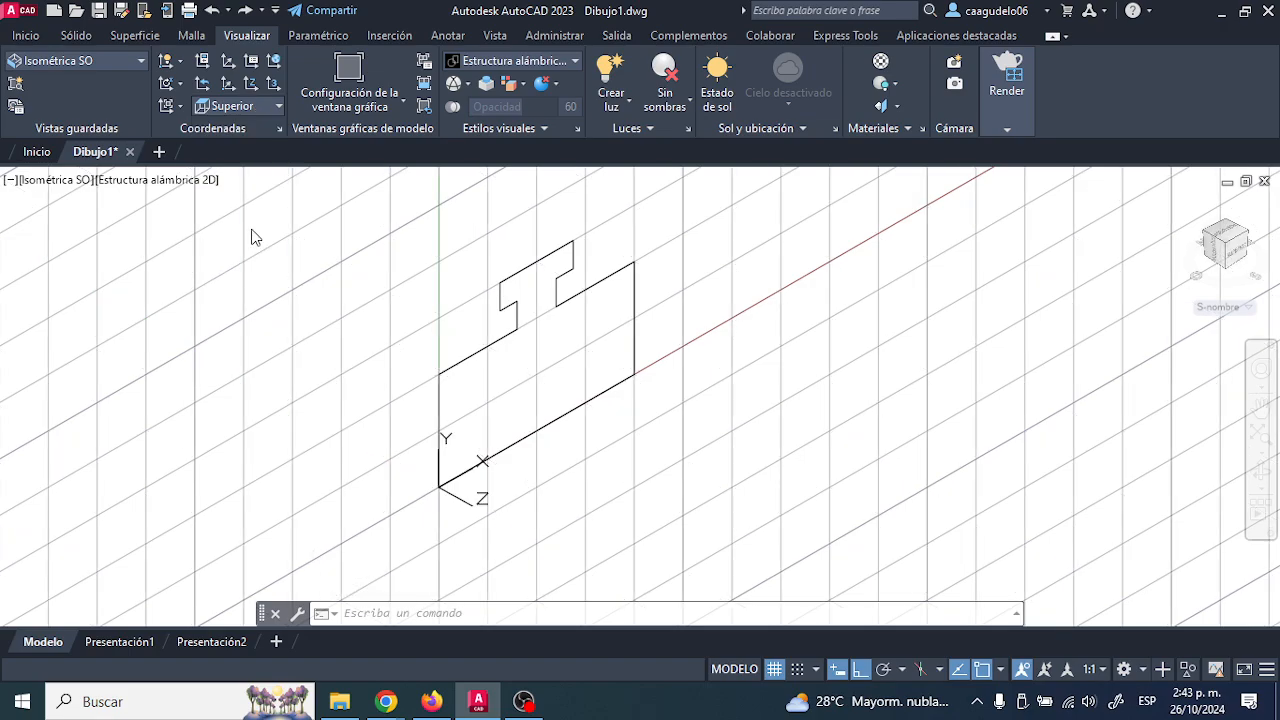
Join all the front profile's line segments into one polyline, check it by selecting it, and clear the selection.
{"action": "left_click", "coordinate": [26, 36]}
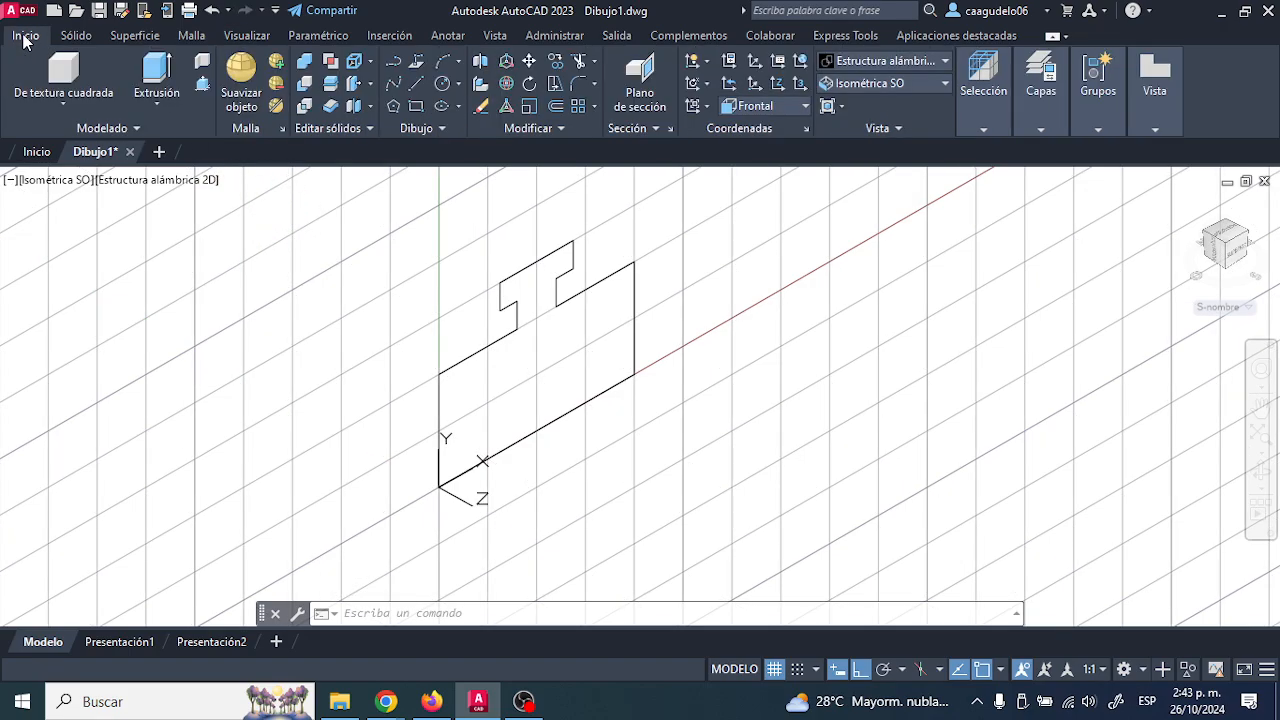
{"action": "left_click", "coordinate": [533, 131]}
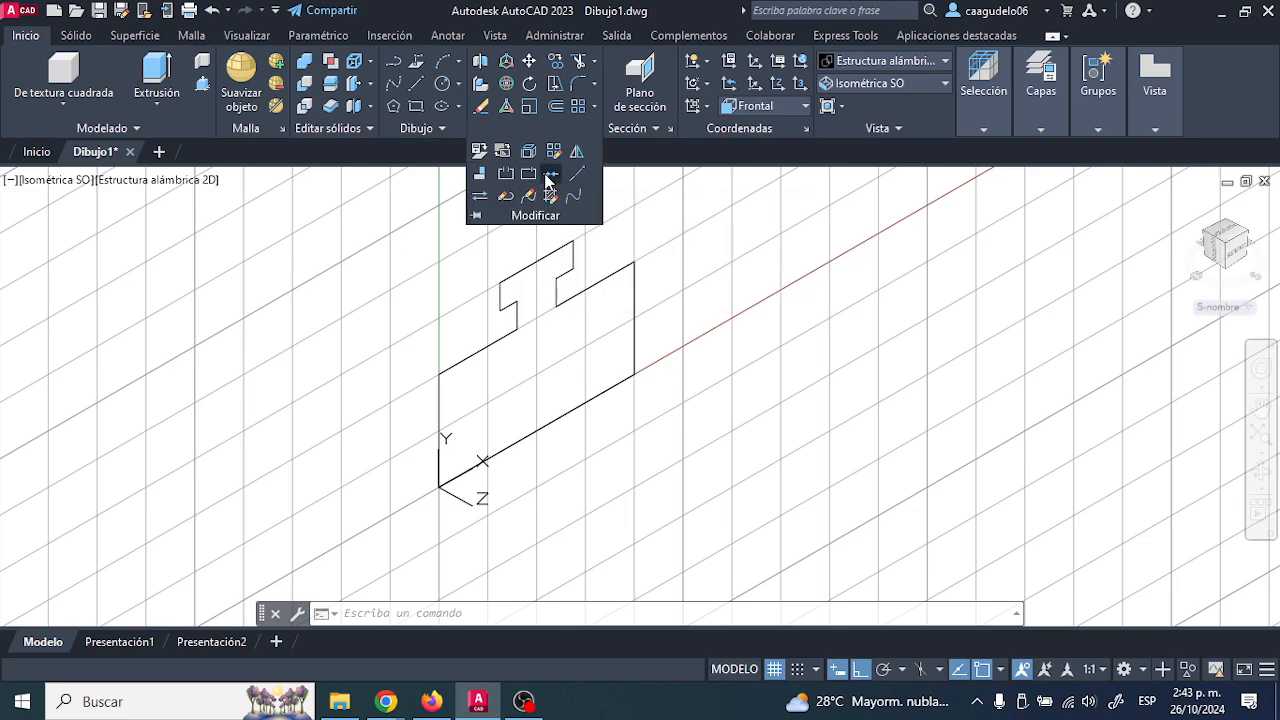
{"action": "left_click", "coordinate": [548, 178]}
{"action": "left_click", "coordinate": [392, 233]}
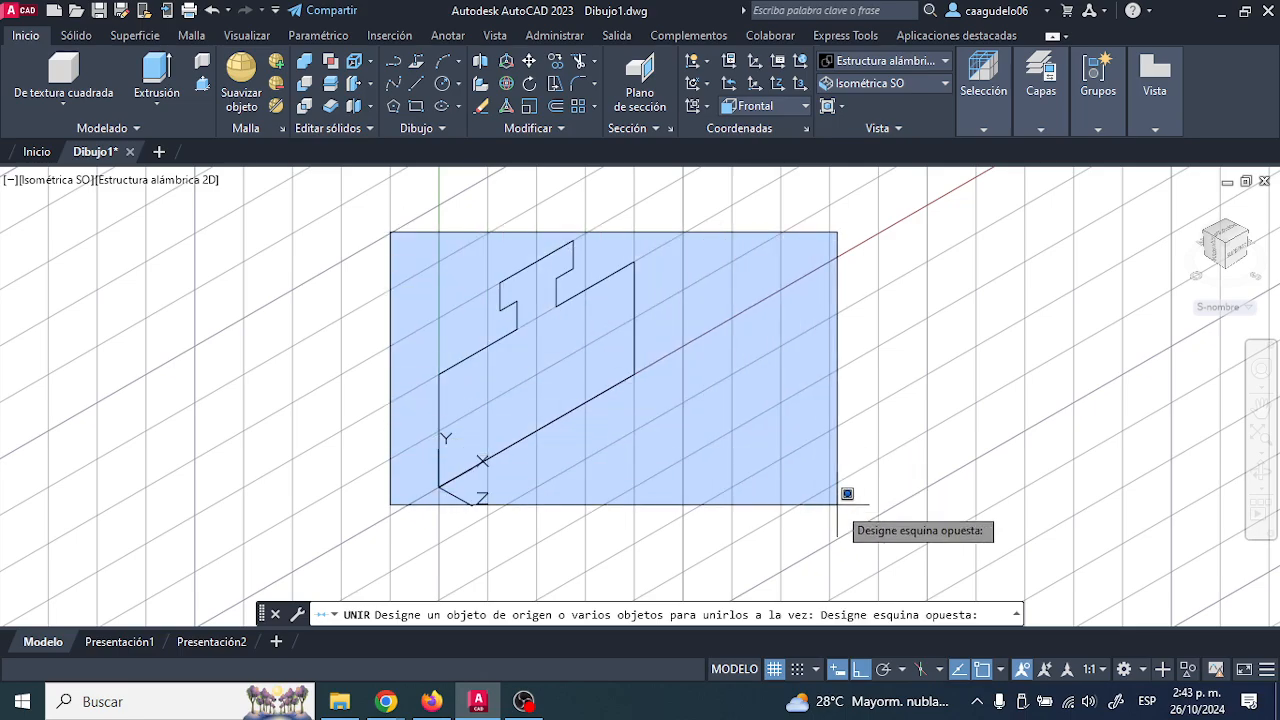
{"action": "left_click", "coordinate": [868, 536]}
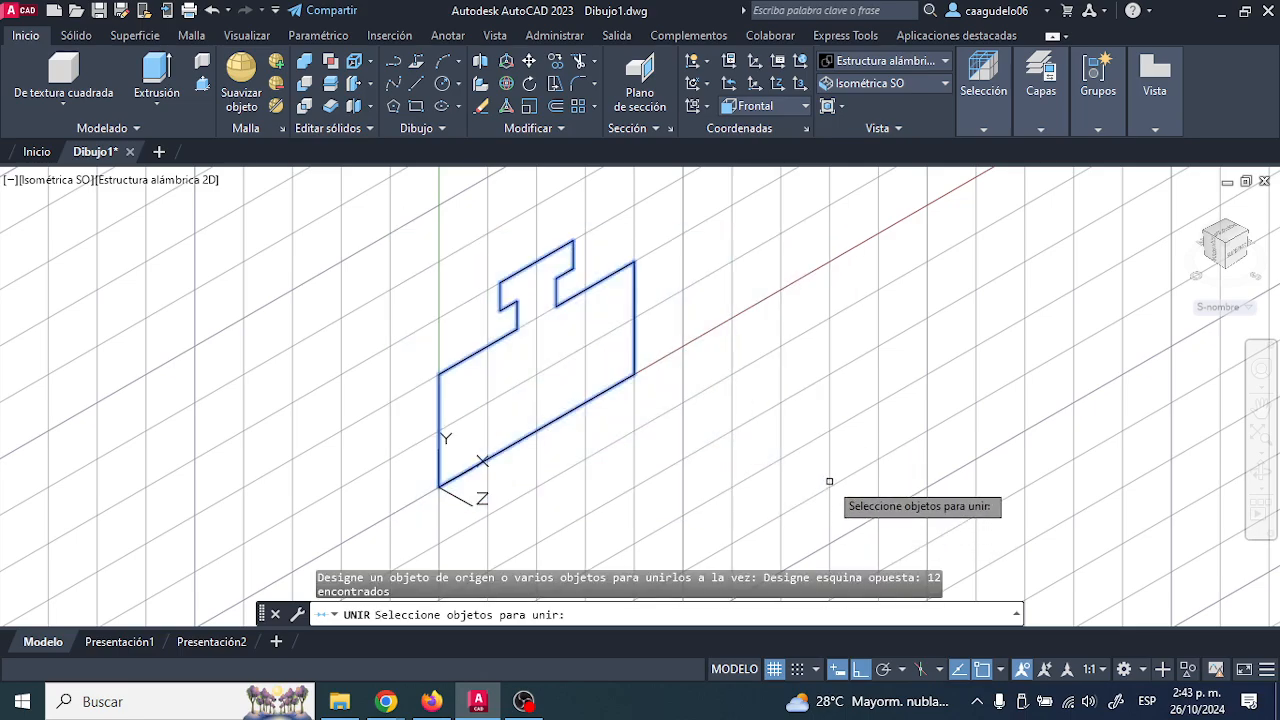
{"action": "key", "text": "Return"}
{"action": "left_click", "coordinate": [588, 289]}
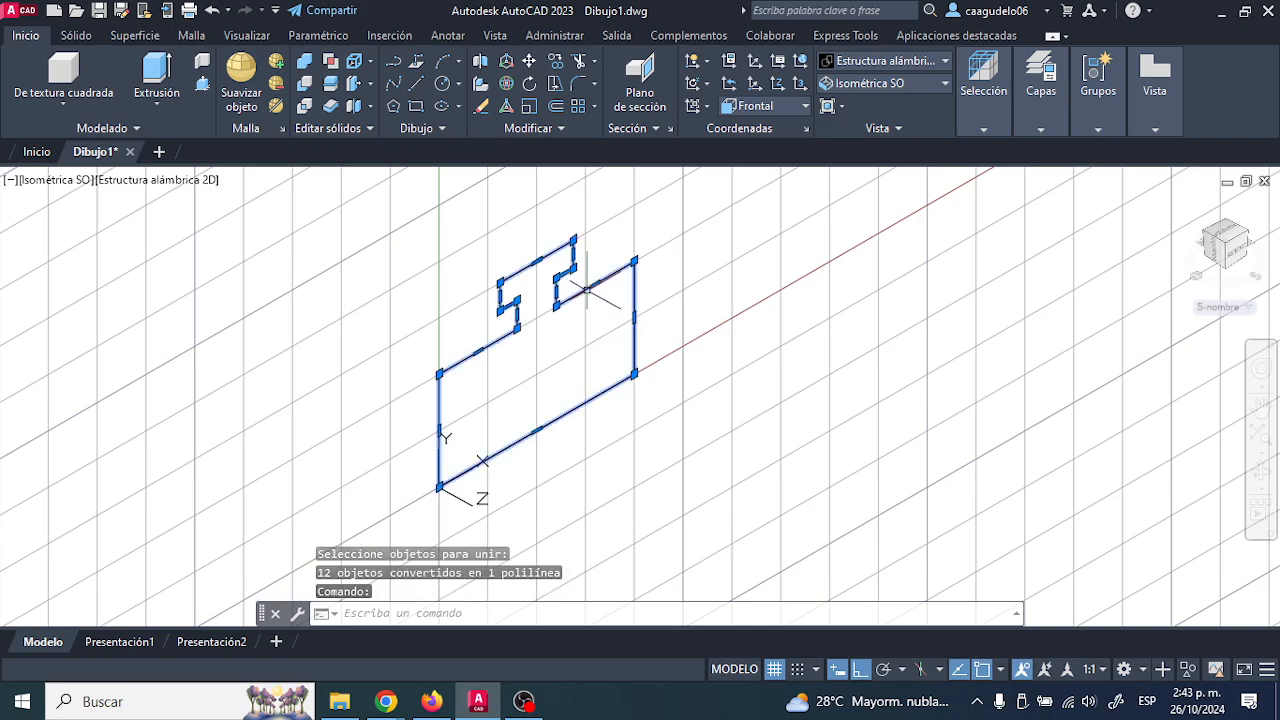
{"action": "key", "text": "Escape"}
{"action": "key", "text": "Escape"}
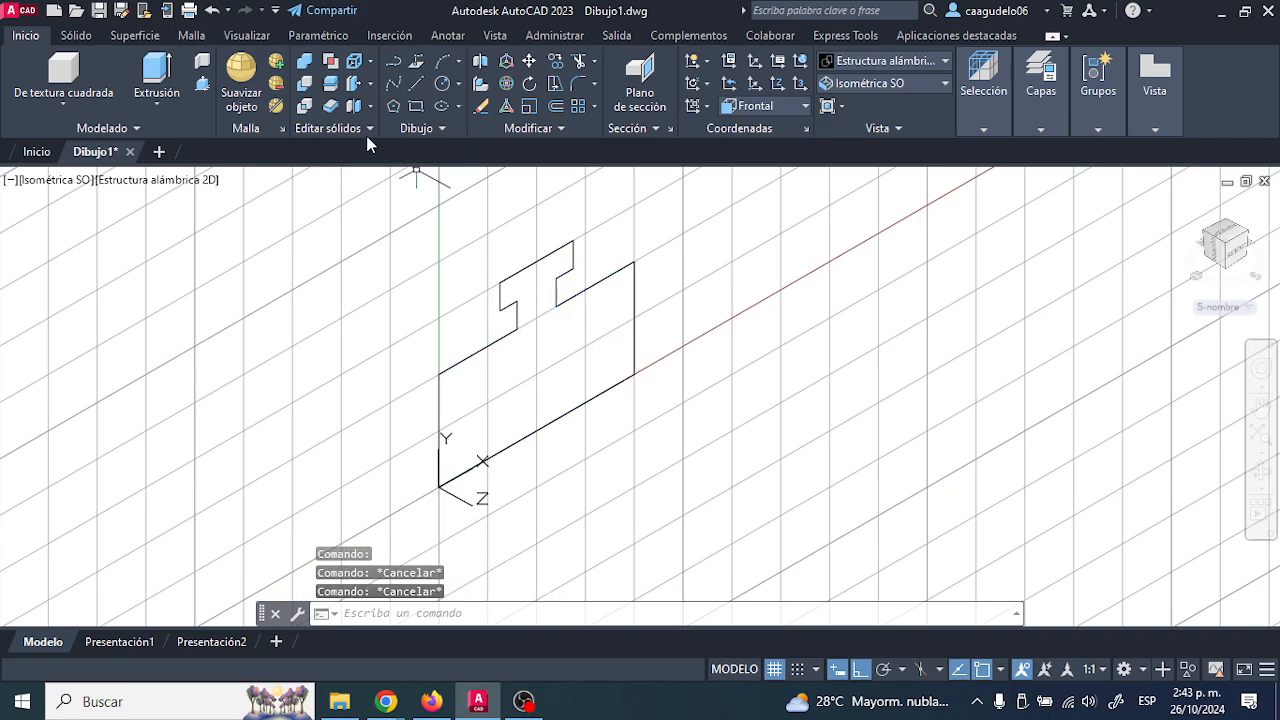
{"action": "left_click", "coordinate": [157, 75]}
{"action": "left_click", "coordinate": [526, 265]}
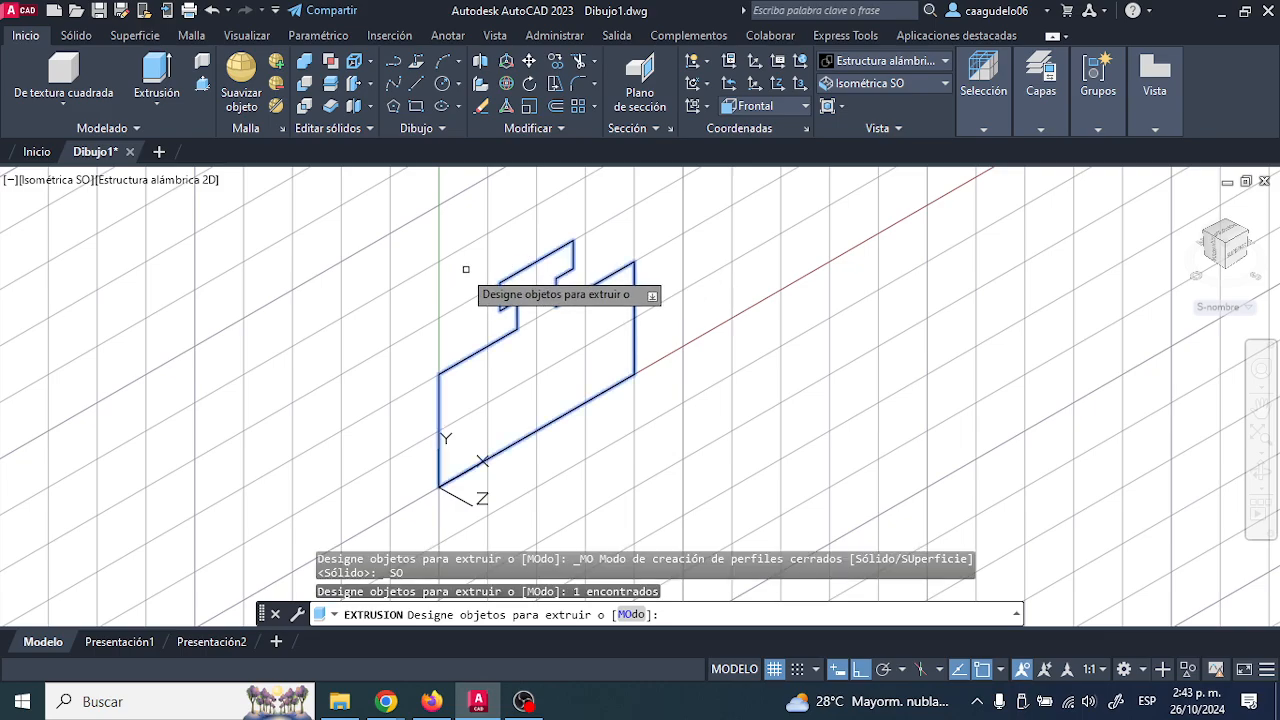
{"action": "key", "text": "Return"}
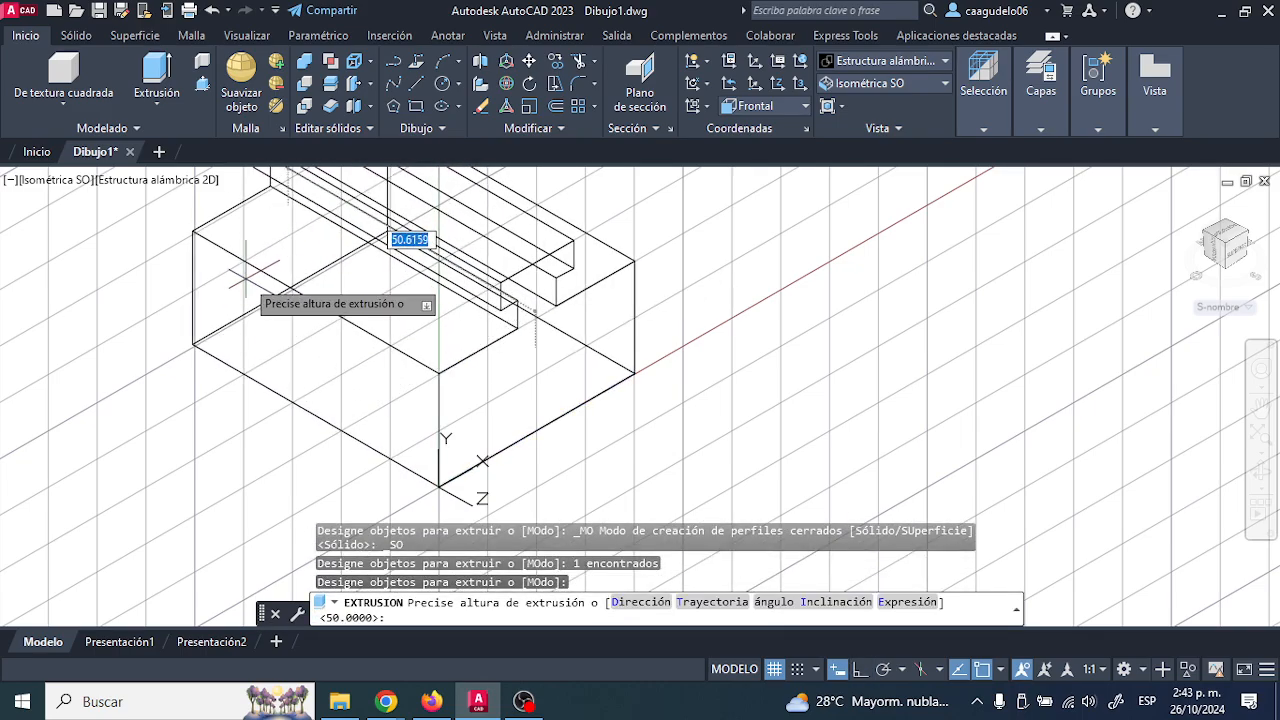
{"action": "key", "text": "Escape"}
Extrude the joined front profile as a solid to a height of 50.
{"action": "left_click", "coordinate": [173, 104]}
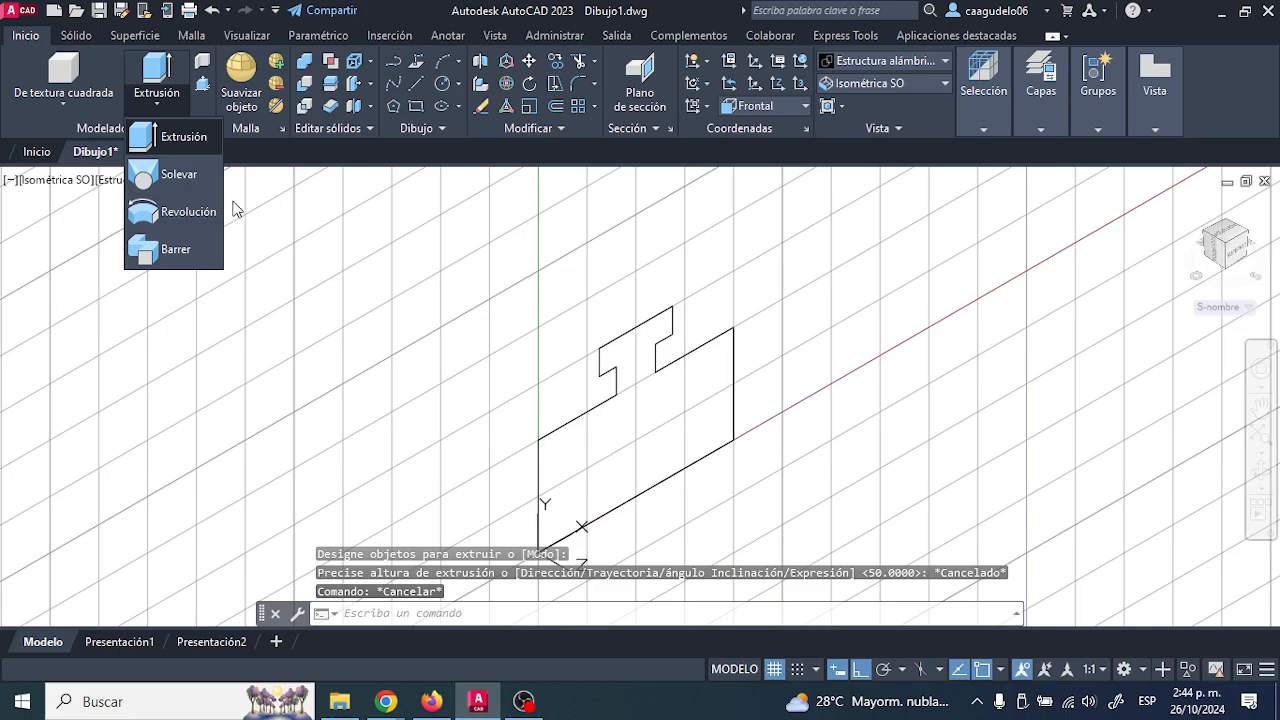
{"action": "left_click", "coordinate": [190, 140]}
{"action": "left_click", "coordinate": [623, 333]}
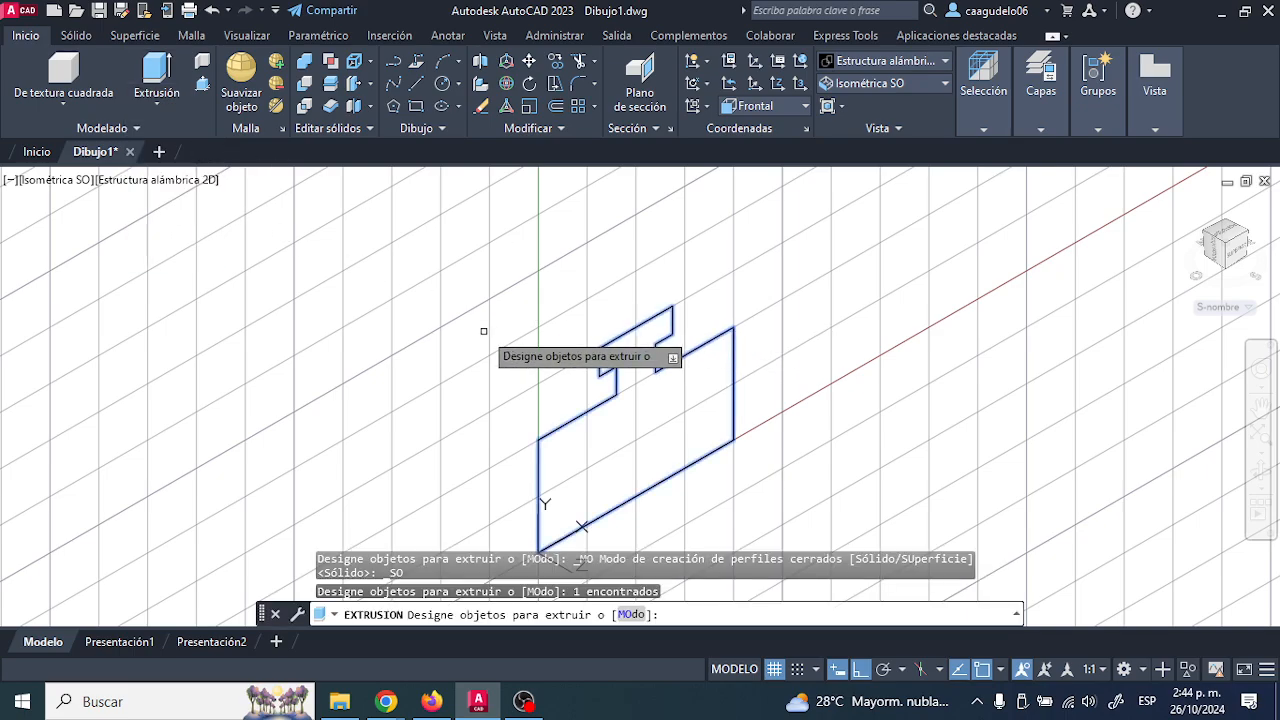
{"action": "key", "text": "Return"}
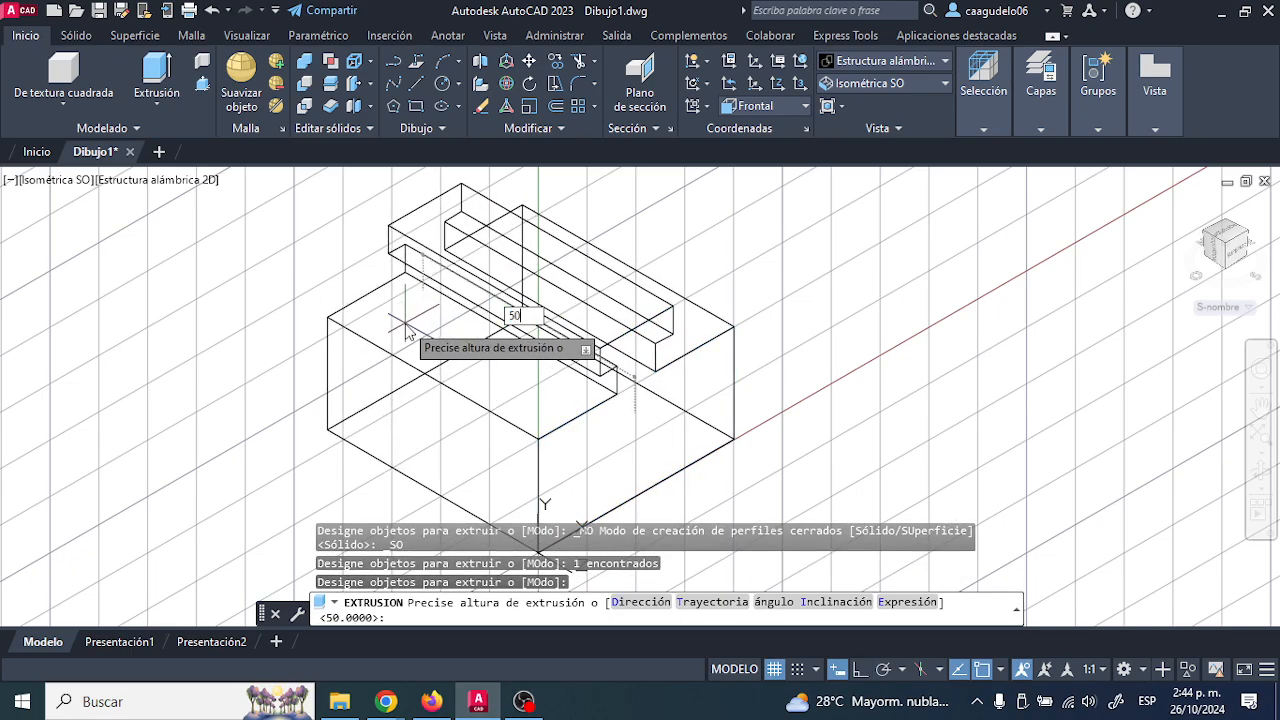
{"action": "type", "text": "50"}
{"action": "key", "text": "Return"}
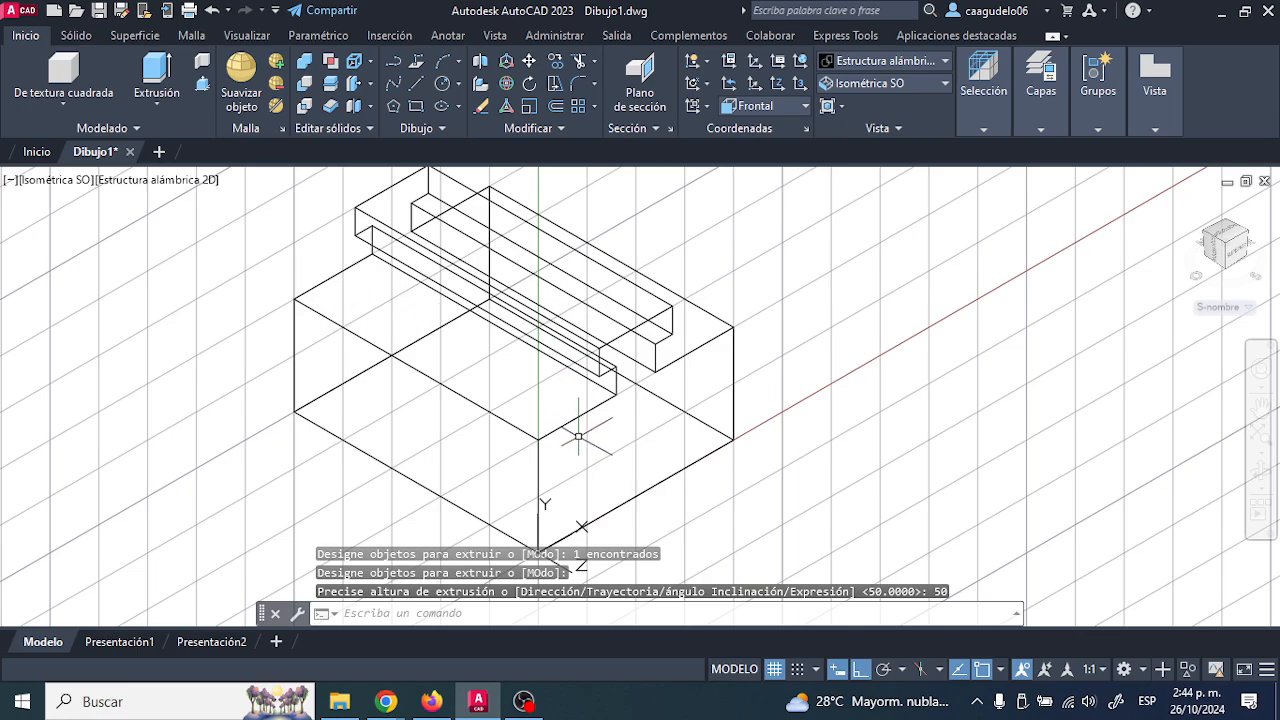
Check that the extruded body behaves as one object by selecting it, and clear the selection.
{"action": "left_click", "coordinate": [500, 380]}
{"action": "left_click", "coordinate": [777, 449]}
{"action": "middle_click_drag", "start_coordinate": [760, 447], "coordinate": [740, 397]}
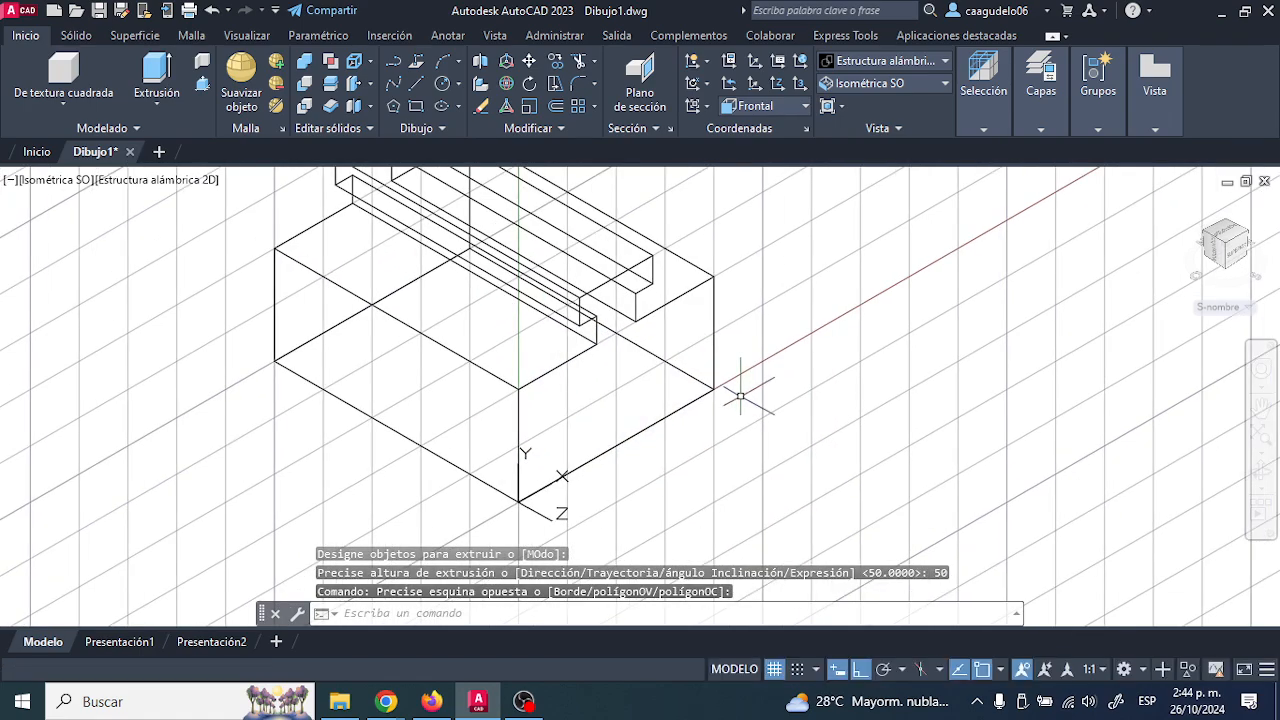
{"action": "left_click", "coordinate": [700, 399]}
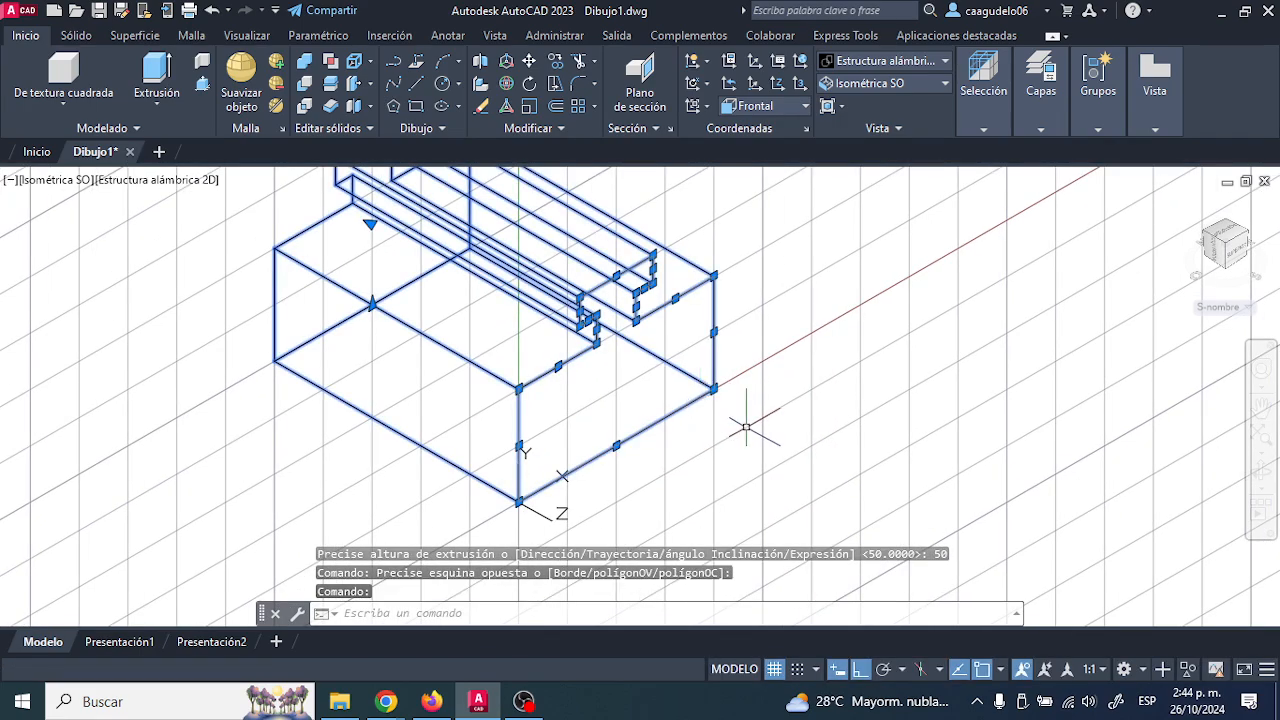
{"action": "key", "text": "Escape"}
{"action": "key", "text": "Escape"}
{"action": "left_click", "coordinate": [488, 543]}
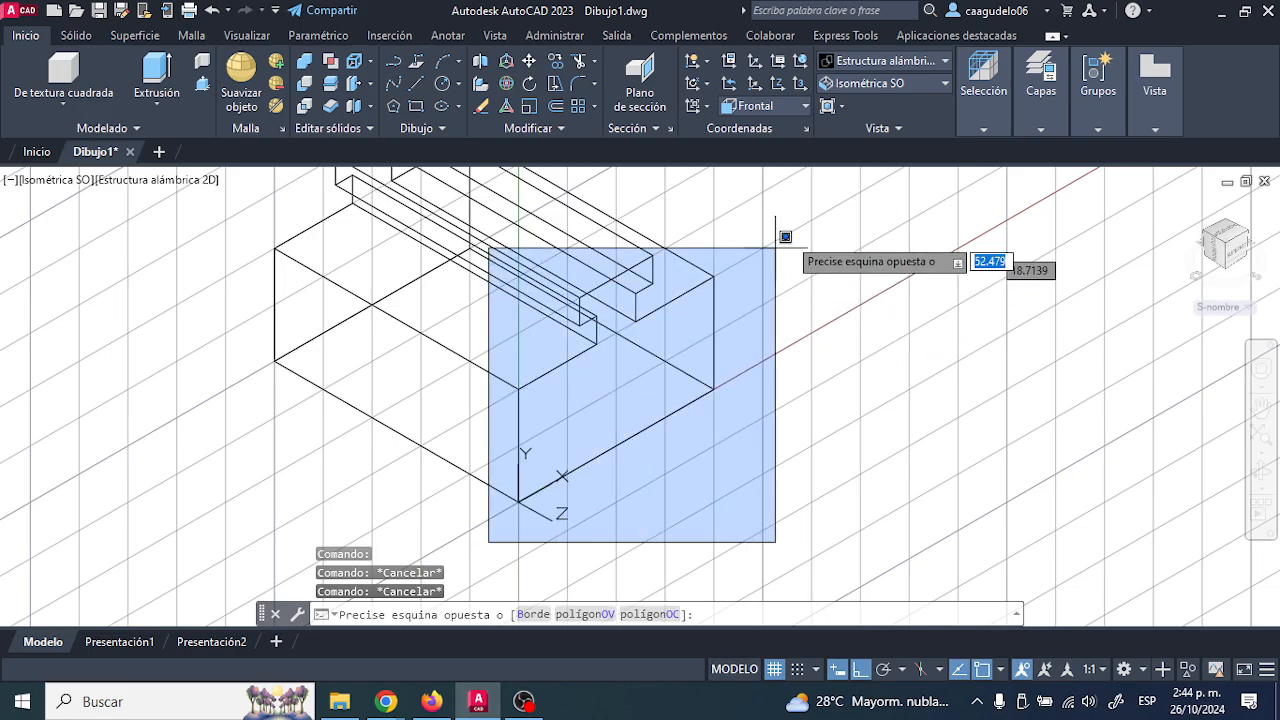
{"action": "key", "text": "Escape"}
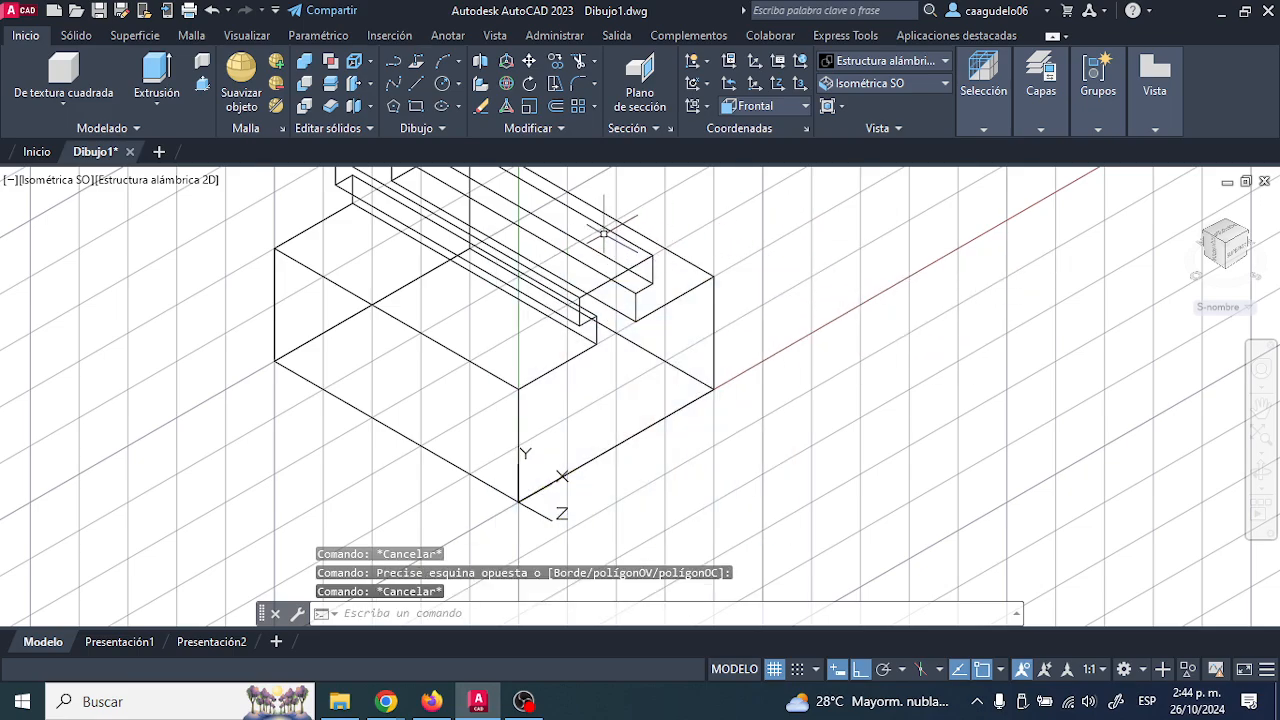
Try stretching the solid's upper front corner outward along the X axis, and undo the stretch.
{"action": "left_click", "coordinate": [603, 231]}
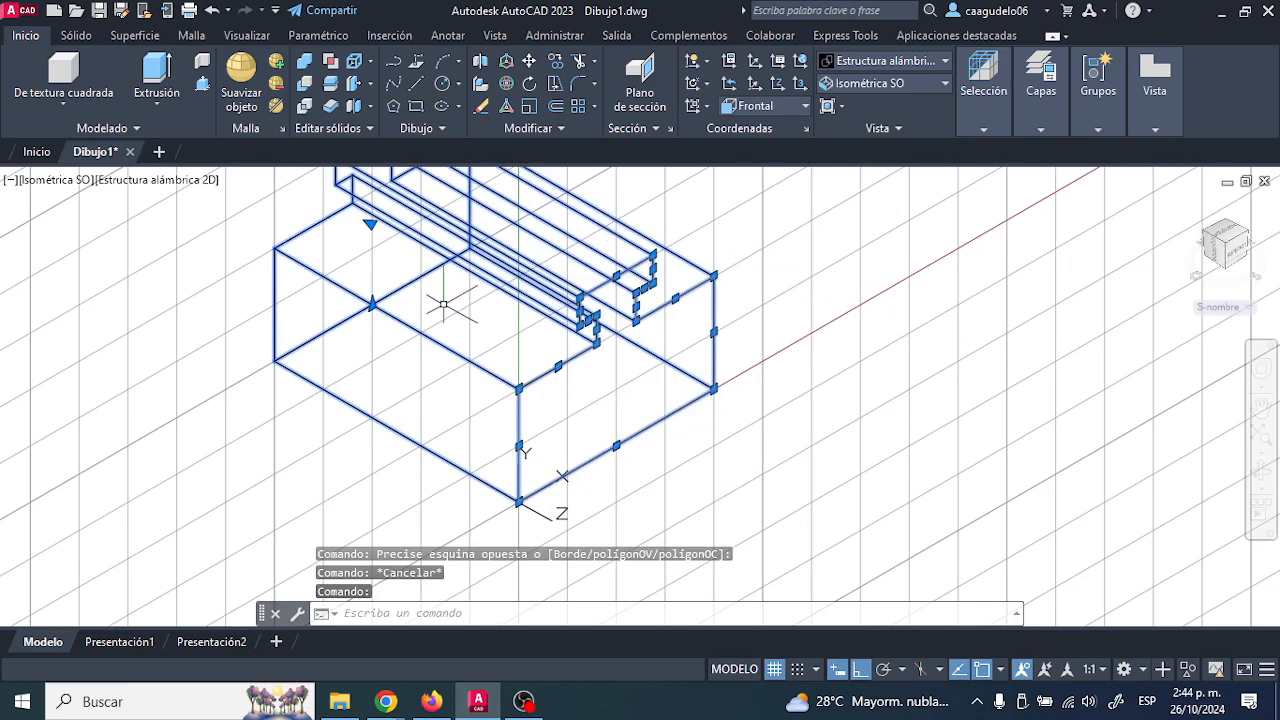
{"action": "middle_click_drag", "start_coordinate": [443, 304], "coordinate": [449, 326]}
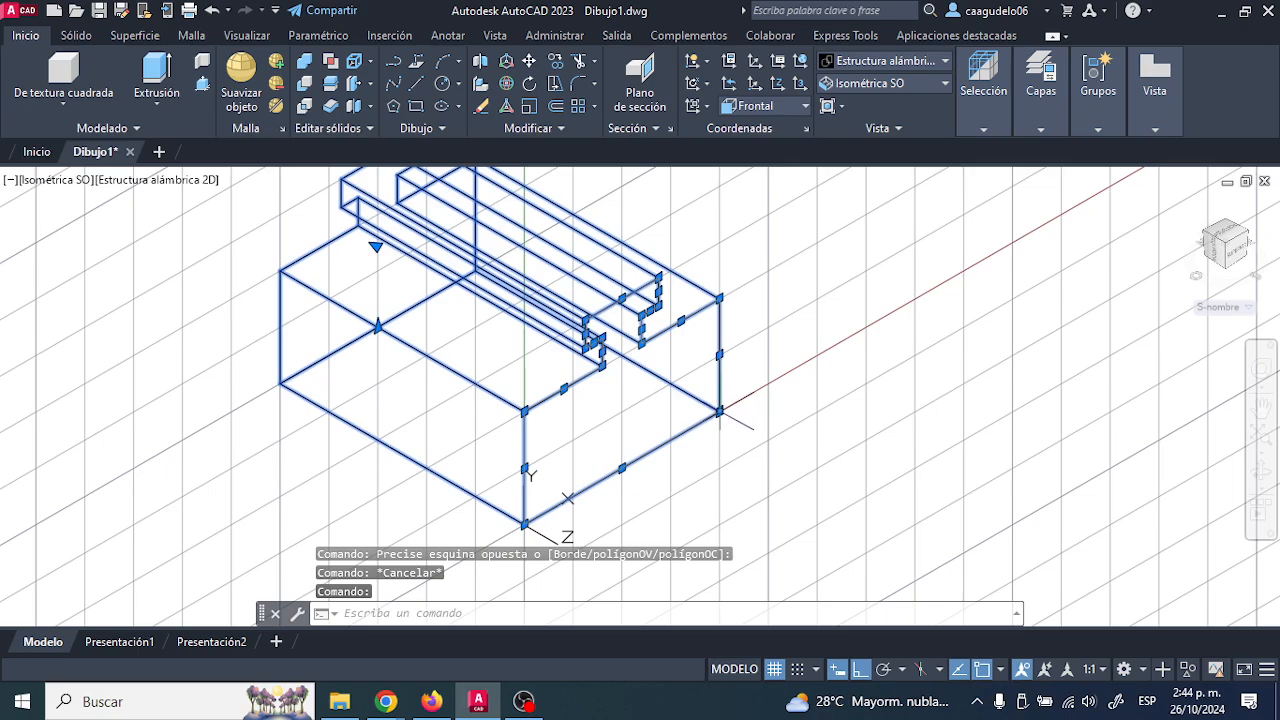
{"action": "left_click", "coordinate": [719, 298]}
{"action": "left_click", "coordinate": [789, 262]}
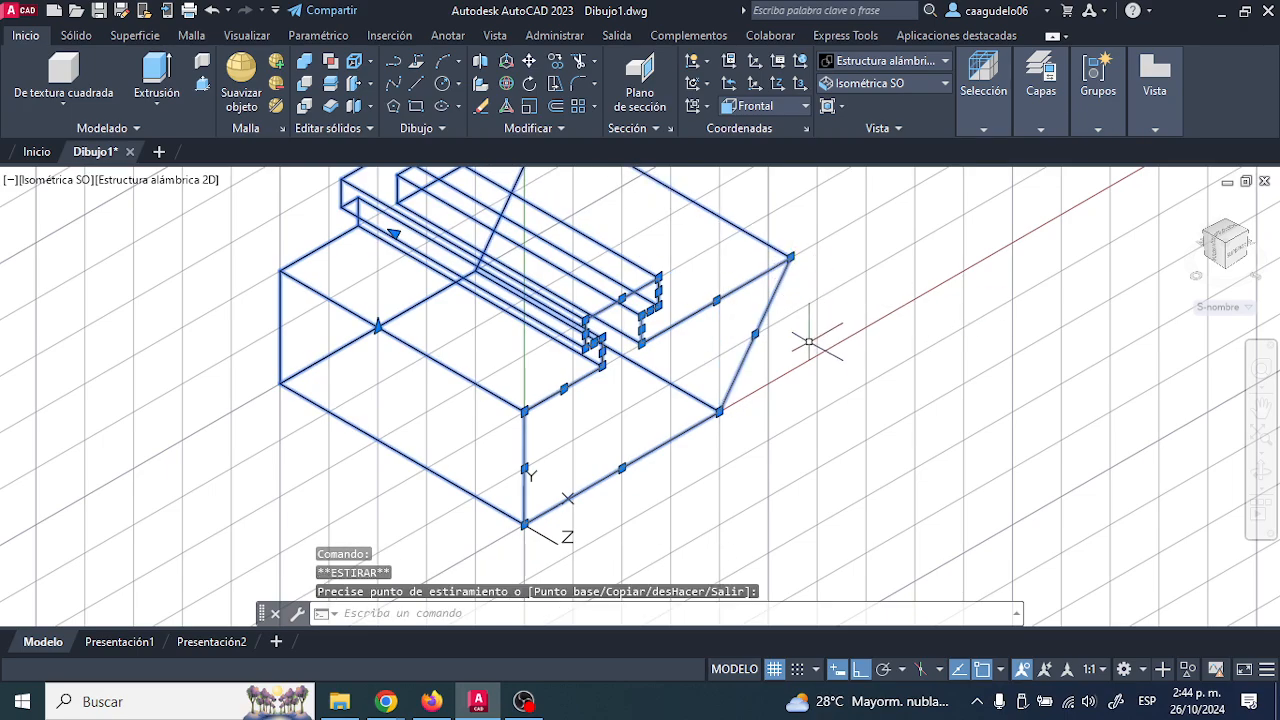
{"action": "key", "text": "ctrl+z"}
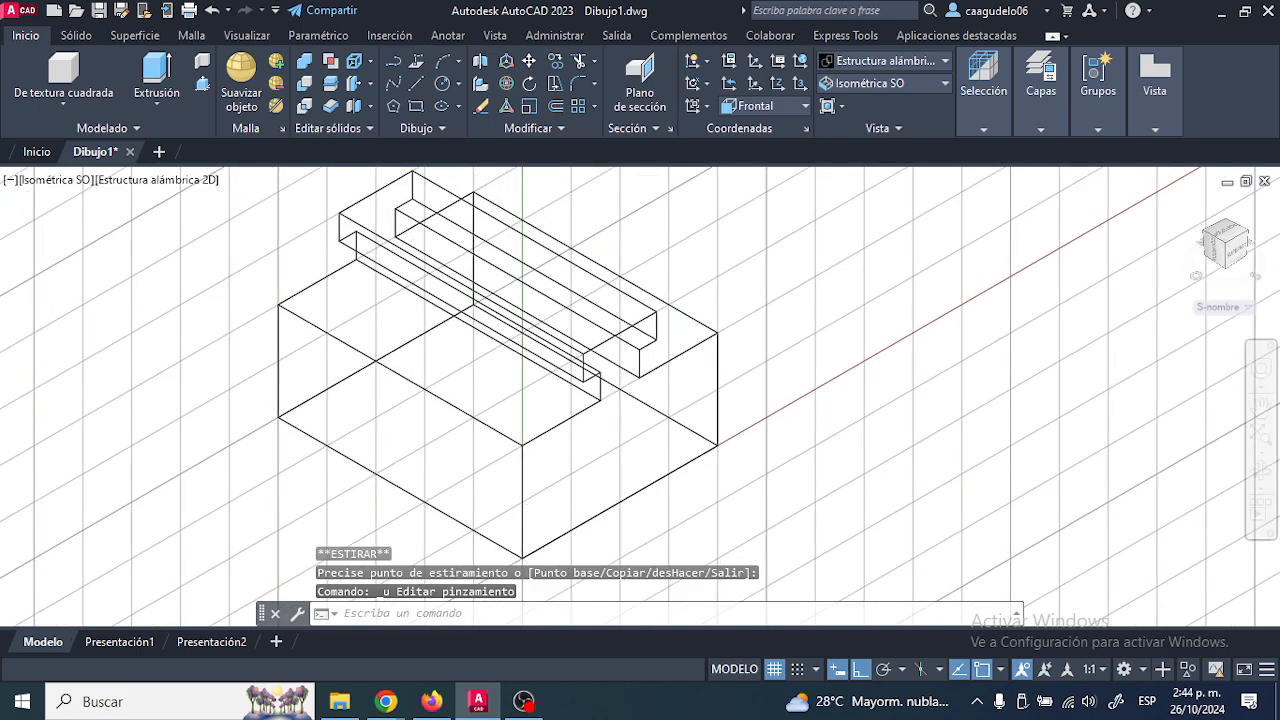
Select the whole solid and try out stretching its side face outward along the X axis from the front edge's midpoint grip.
{"action": "scroll", "coordinate": [686, 337], "scroll_direction": "up", "scroll_amount": 2}
{"action": "key", "text": "ctrl+a"}
{"action": "scroll", "coordinate": [700, 355], "scroll_direction": "down", "scroll_amount": 2}
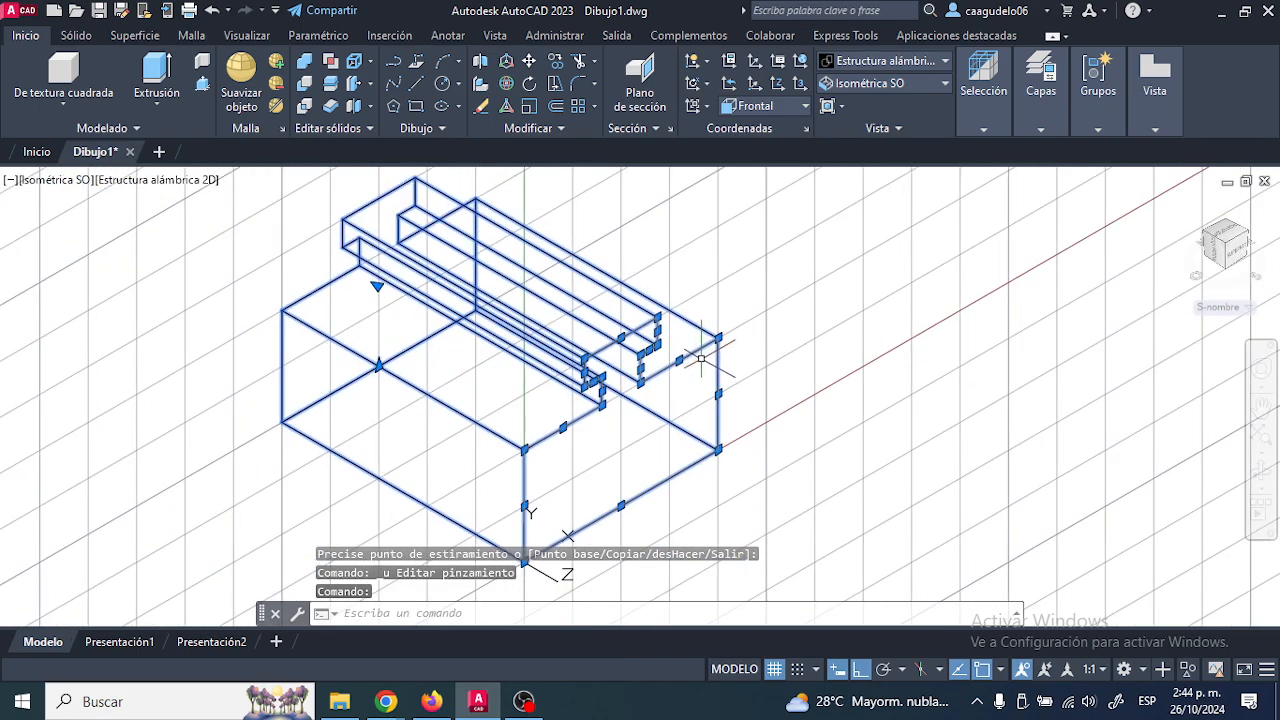
{"action": "scroll", "coordinate": [699, 349], "scroll_direction": "up", "scroll_amount": 3}
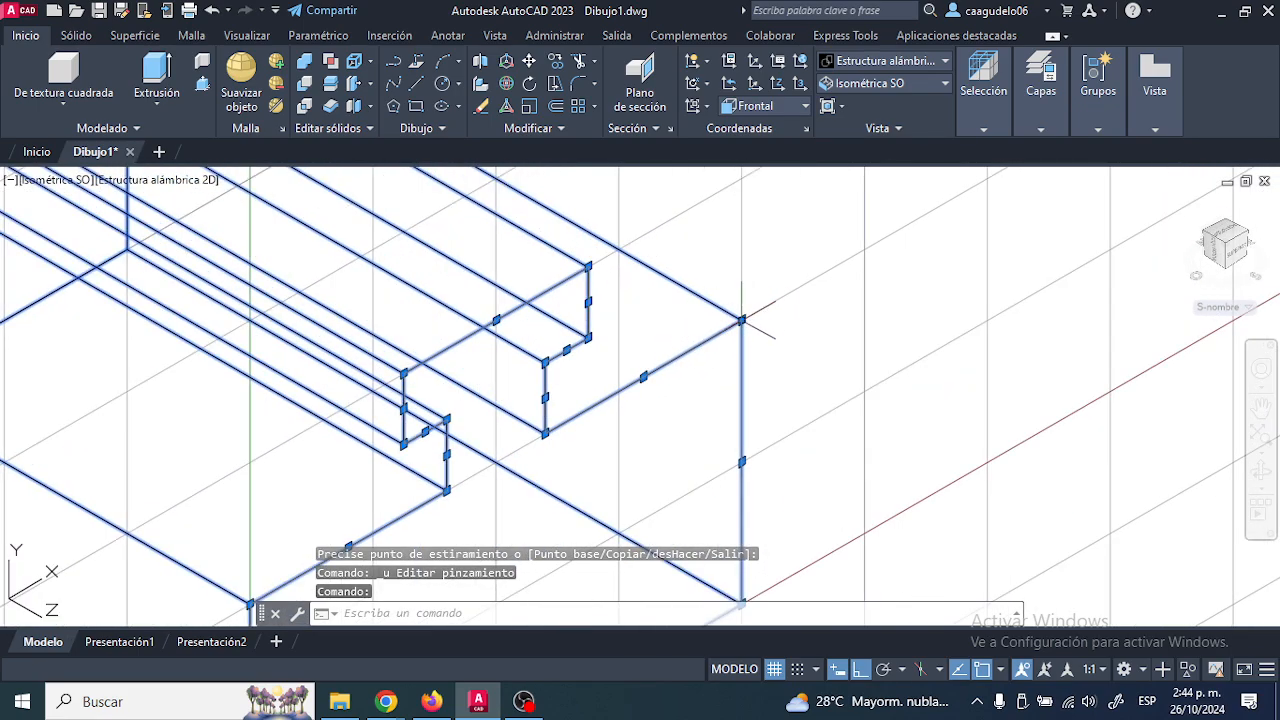
{"action": "scroll", "coordinate": [740, 374], "scroll_direction": "down", "scroll_amount": 2}
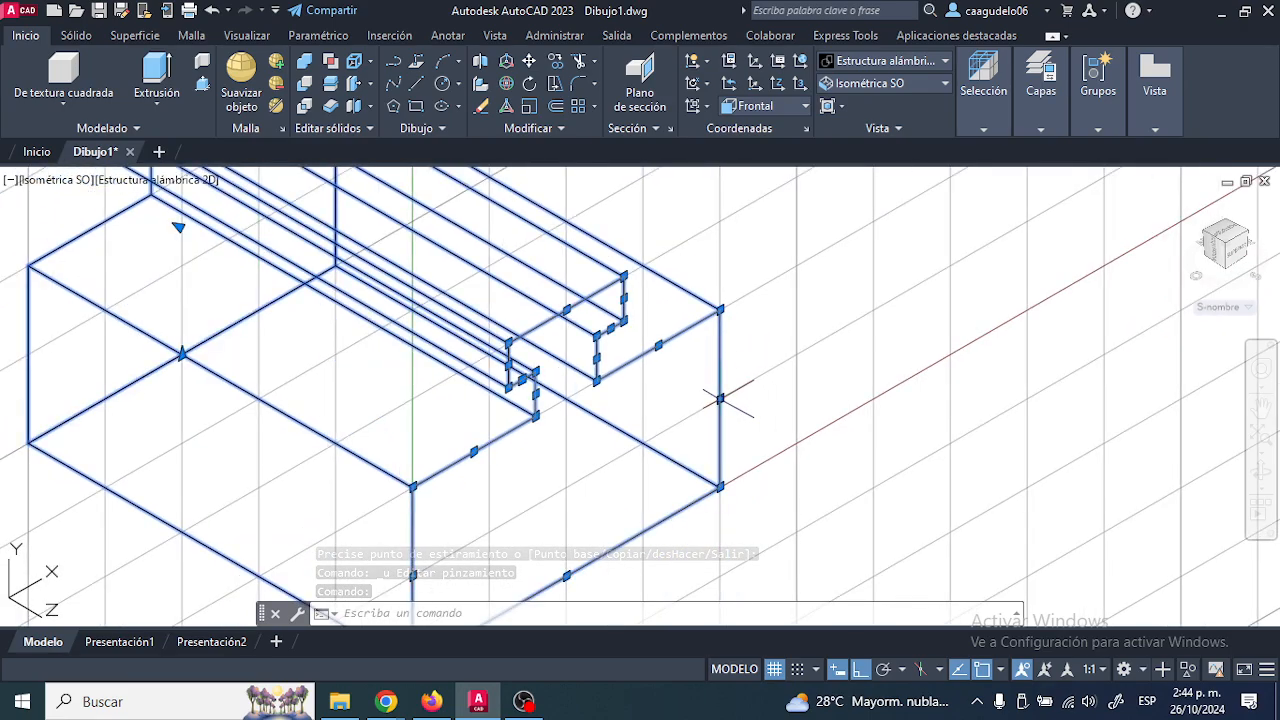
{"action": "left_click", "coordinate": [719, 399]}
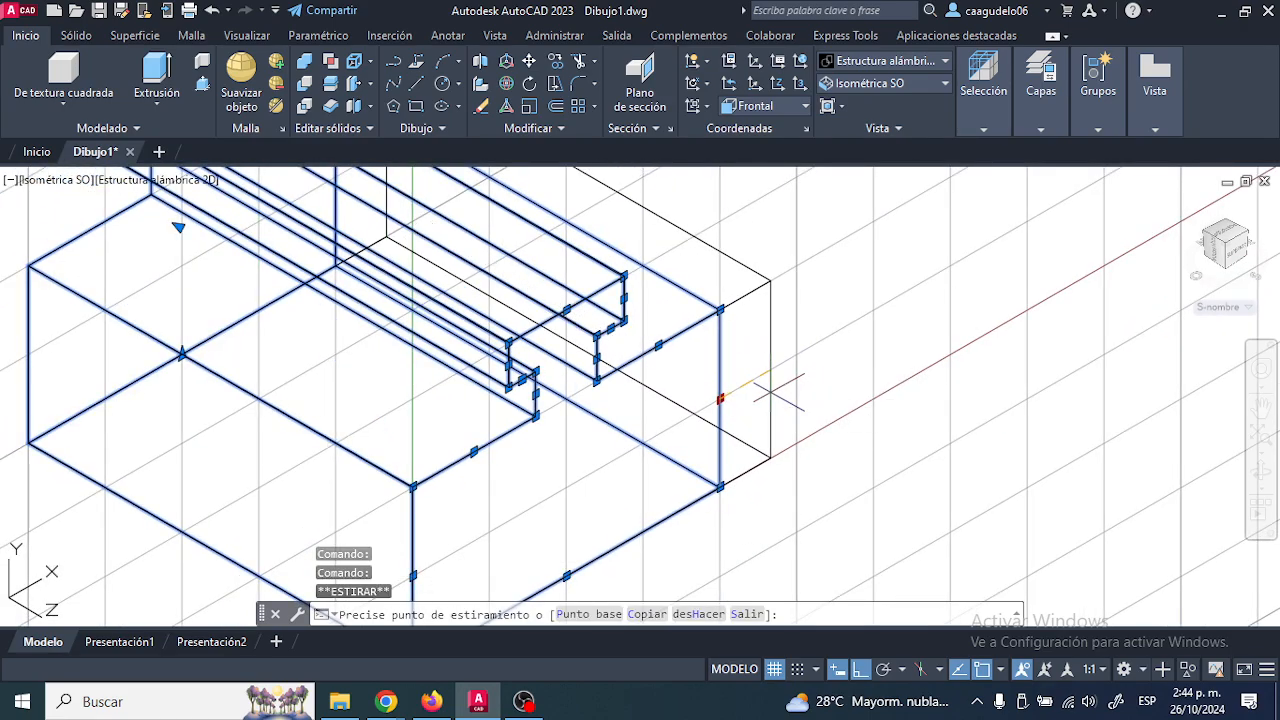
{"action": "key", "text": "Escape"}
{"action": "scroll", "coordinate": [722, 360], "scroll_direction": "down", "scroll_amount": 2}
{"action": "middle_click_drag", "start_coordinate": [711, 405], "coordinate": [693, 393]}
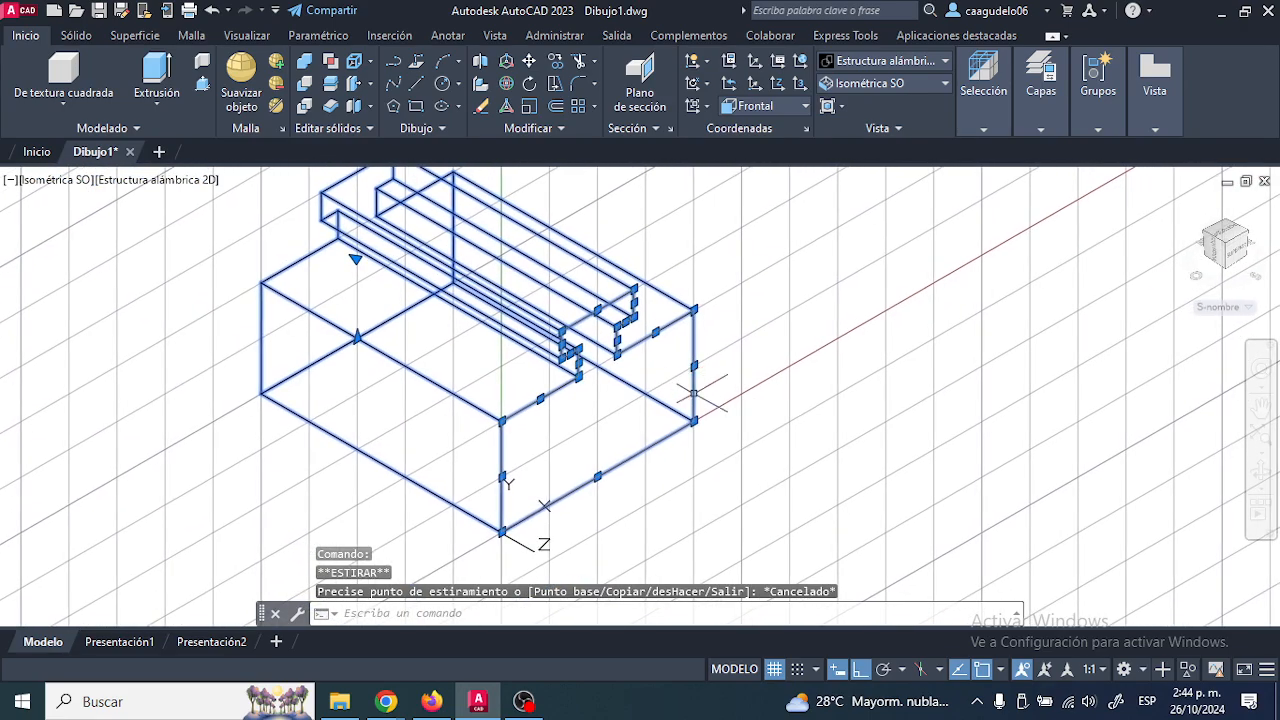
Consult the exercise drawing in the browser, return to AutoCAD and stretch the solid's side face 10 units outward along the X axis.
{"action": "key", "text": "alt+Tab"}
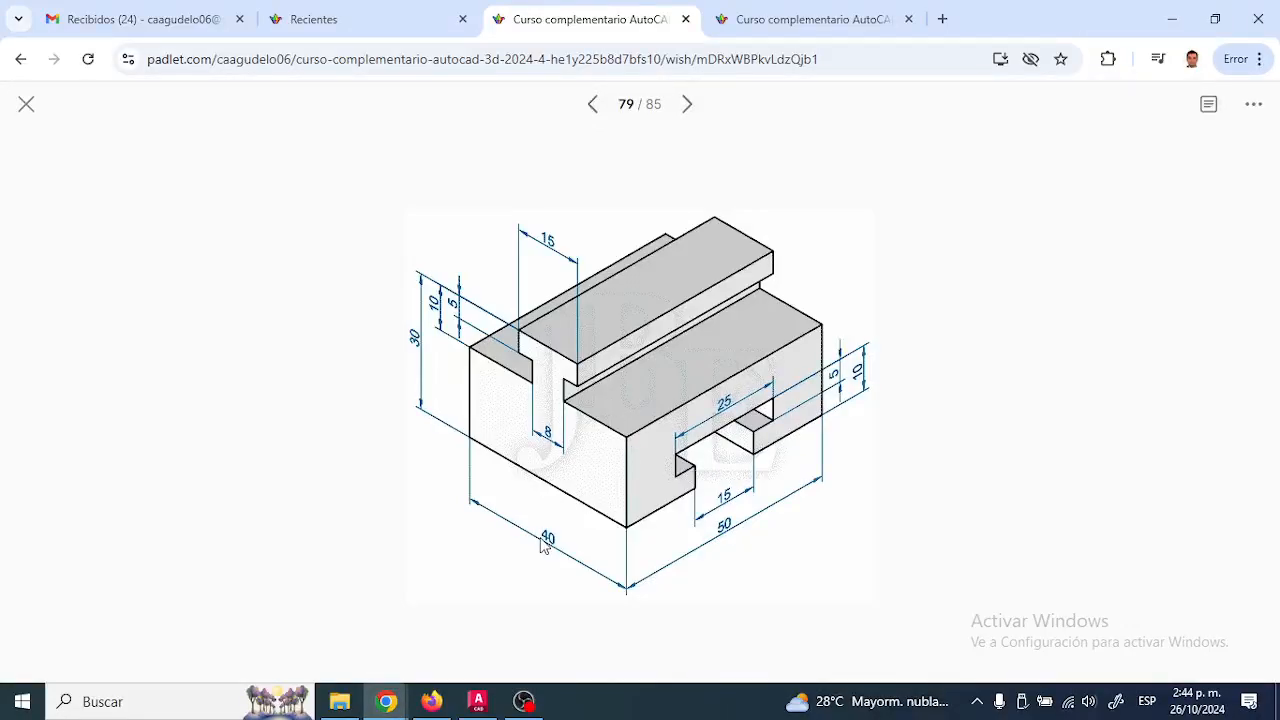
{"action": "key", "text": "alt+Tab"}
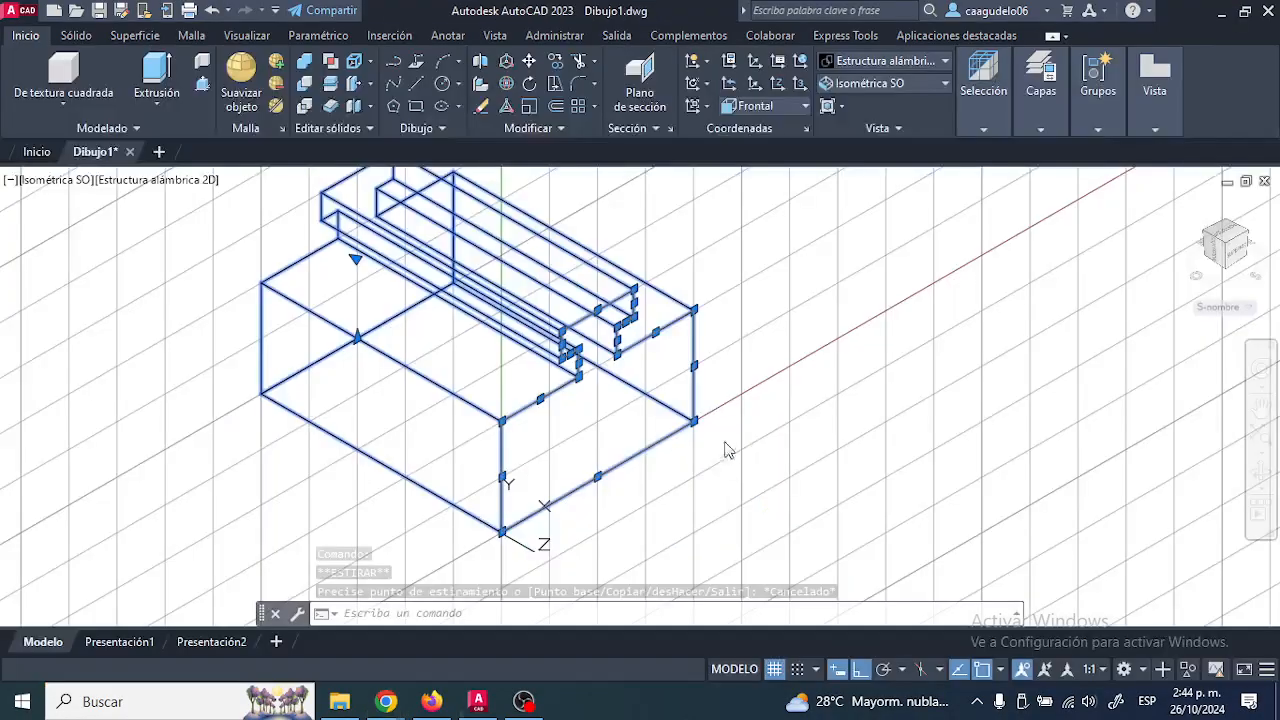
{"action": "left_click", "coordinate": [694, 366]}
{"action": "key", "text": "Escape"}
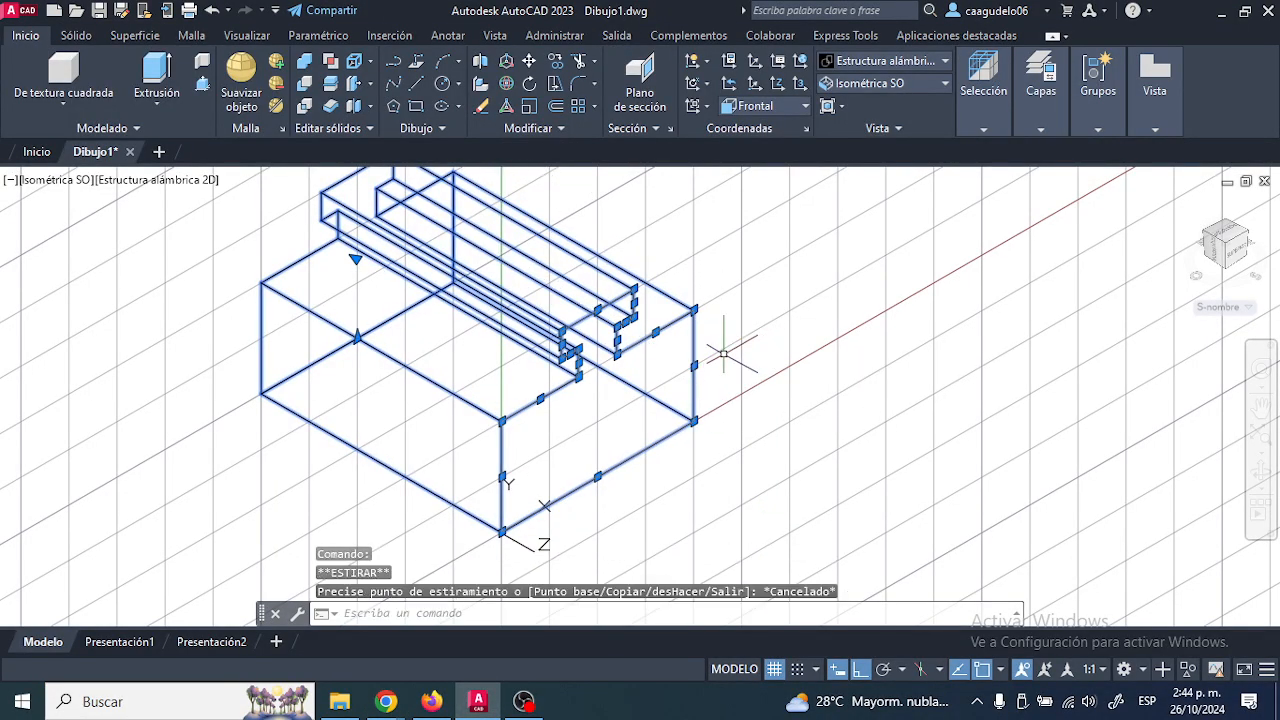
{"action": "left_click", "coordinate": [694, 366]}
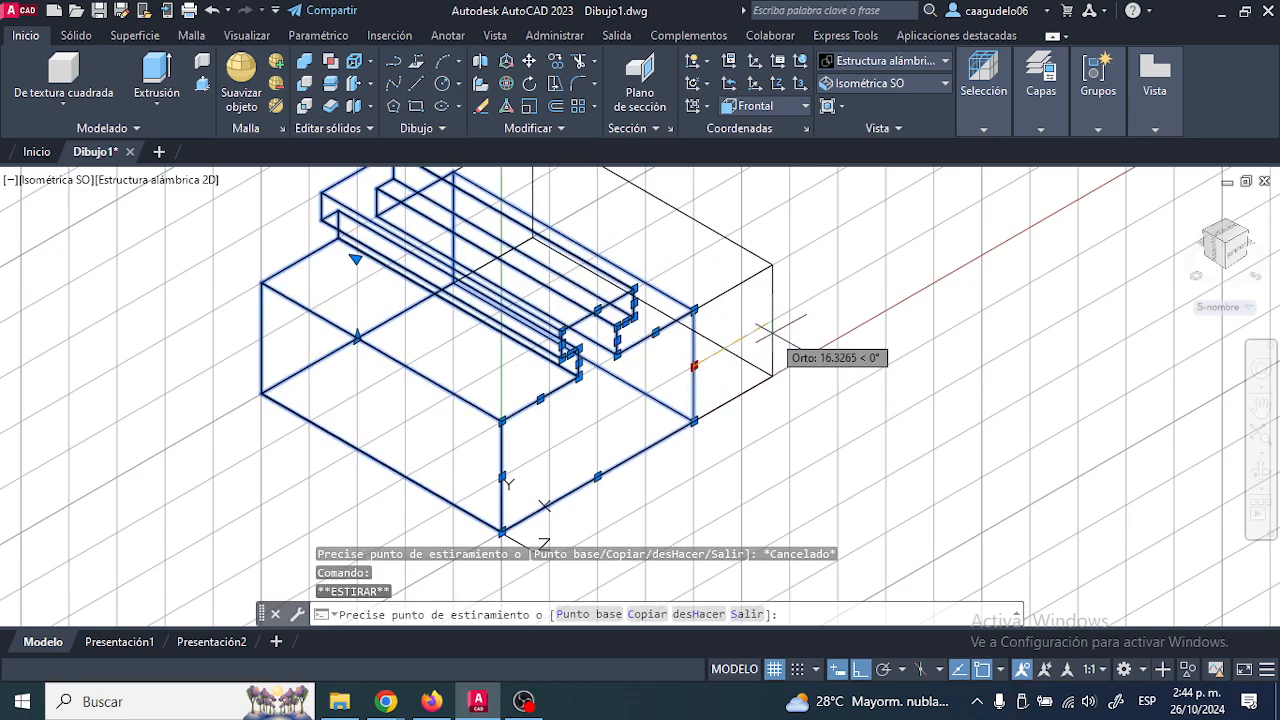
{"action": "type", "text": "10"}
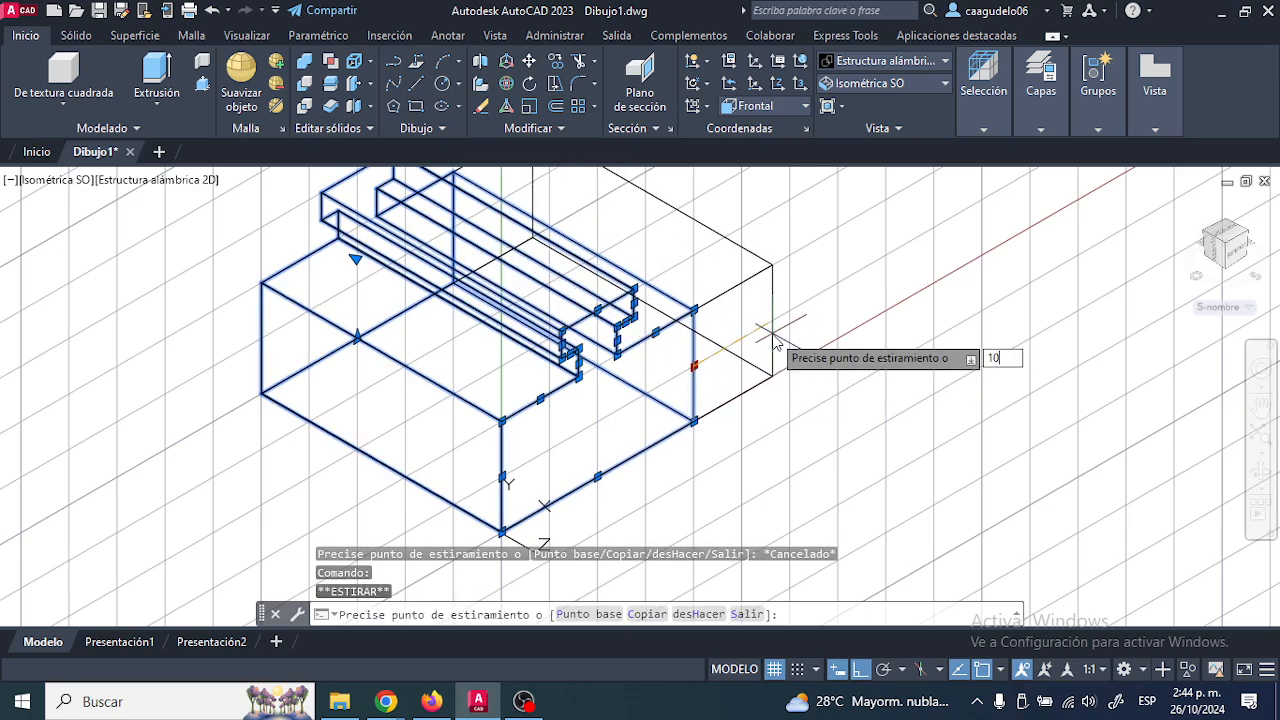
{"action": "key", "text": "Return"}
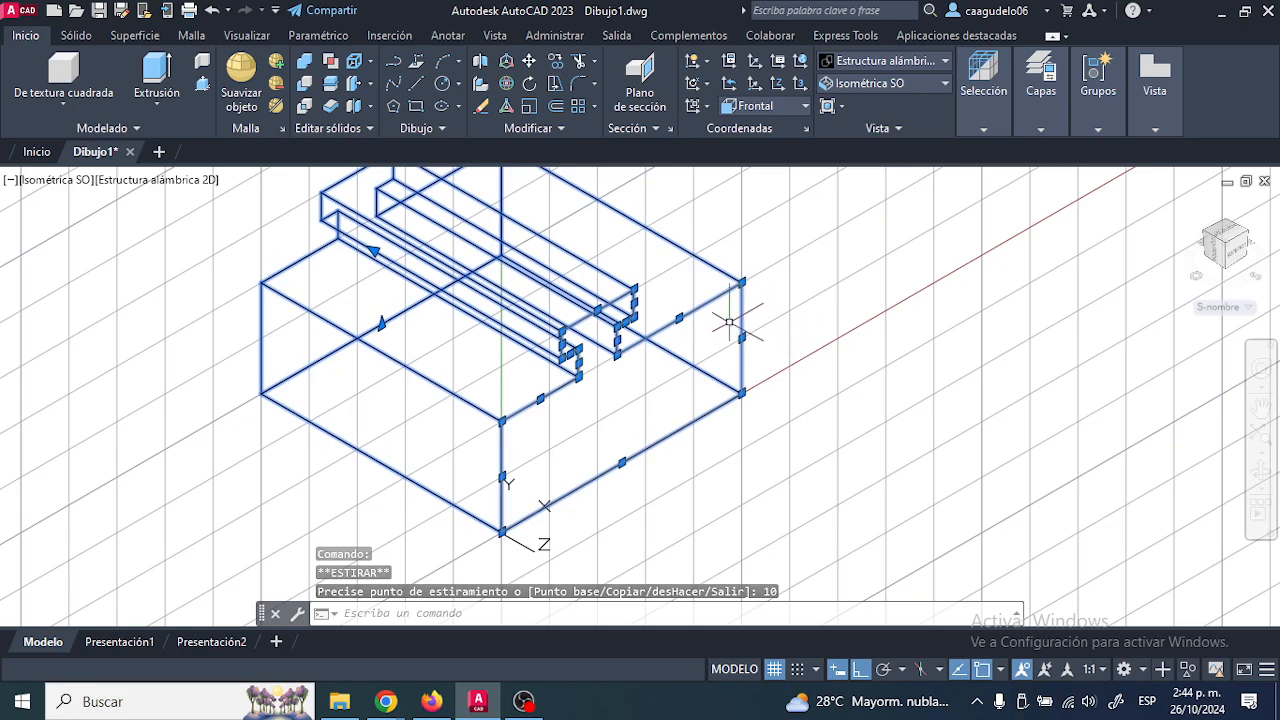
Try stretching the solid's ledge downward from its front edge's midpoint grip, and display the model in the Conceptual visual style.
{"action": "left_click", "coordinate": [679, 318]}
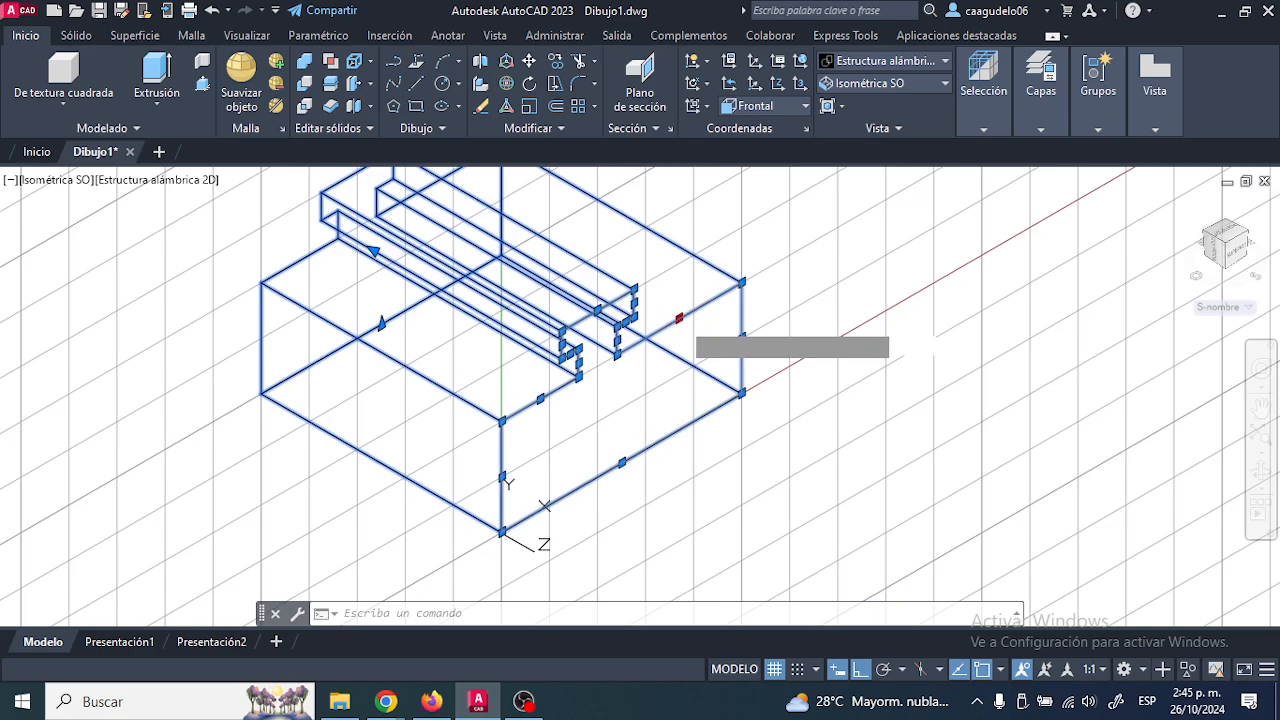
{"action": "scroll", "coordinate": [660, 350], "scroll_direction": "up", "scroll_amount": 2}
{"action": "left_click", "coordinate": [654, 362]}
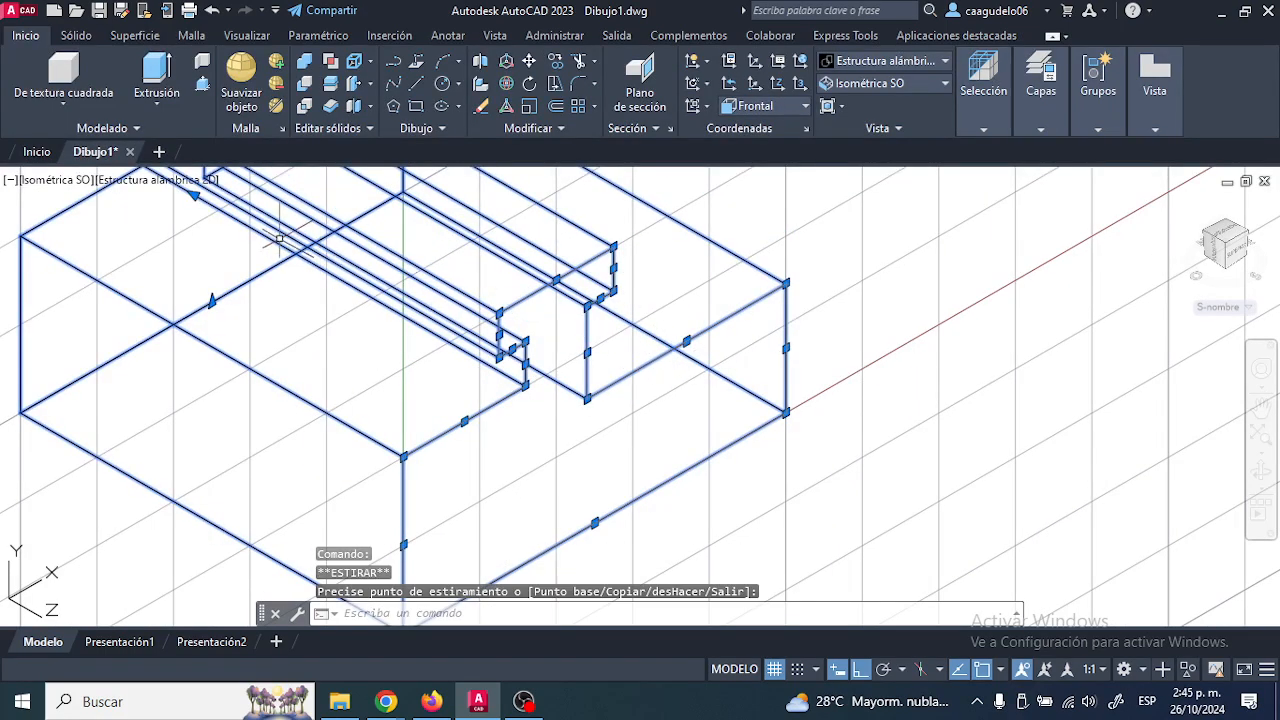
{"action": "left_click", "coordinate": [152, 182]}
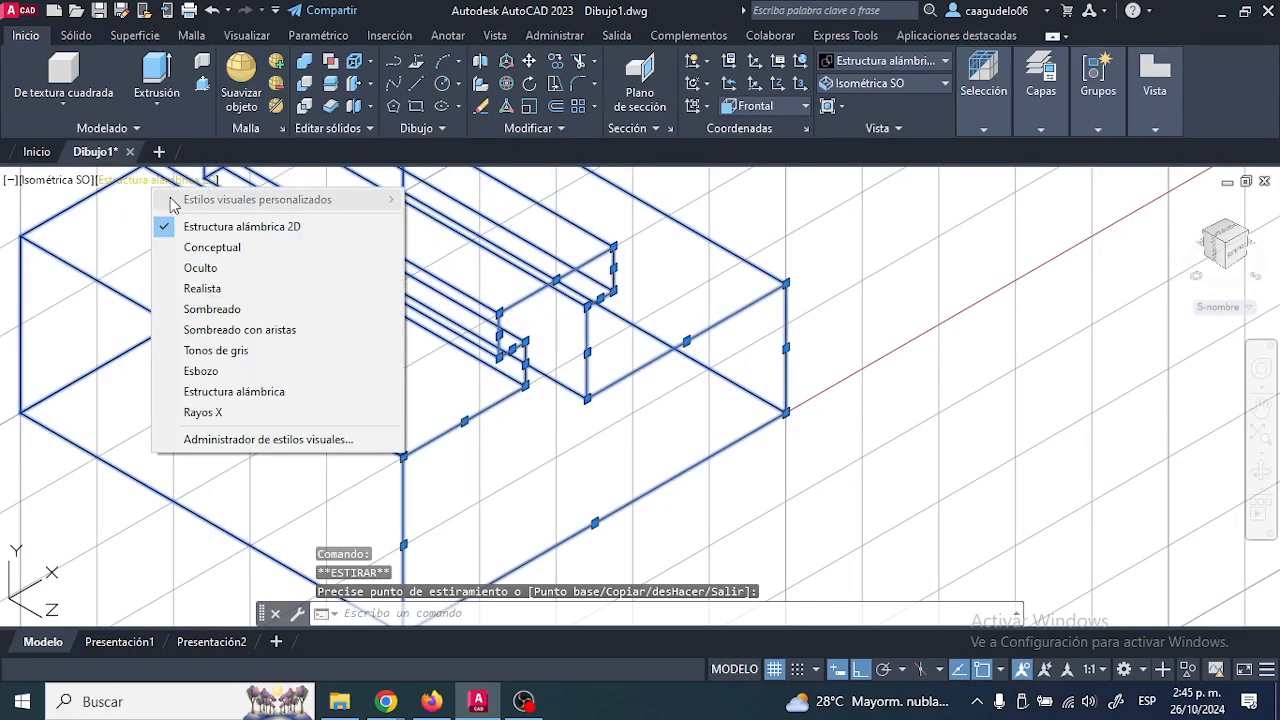
{"action": "left_click", "coordinate": [212, 247]}
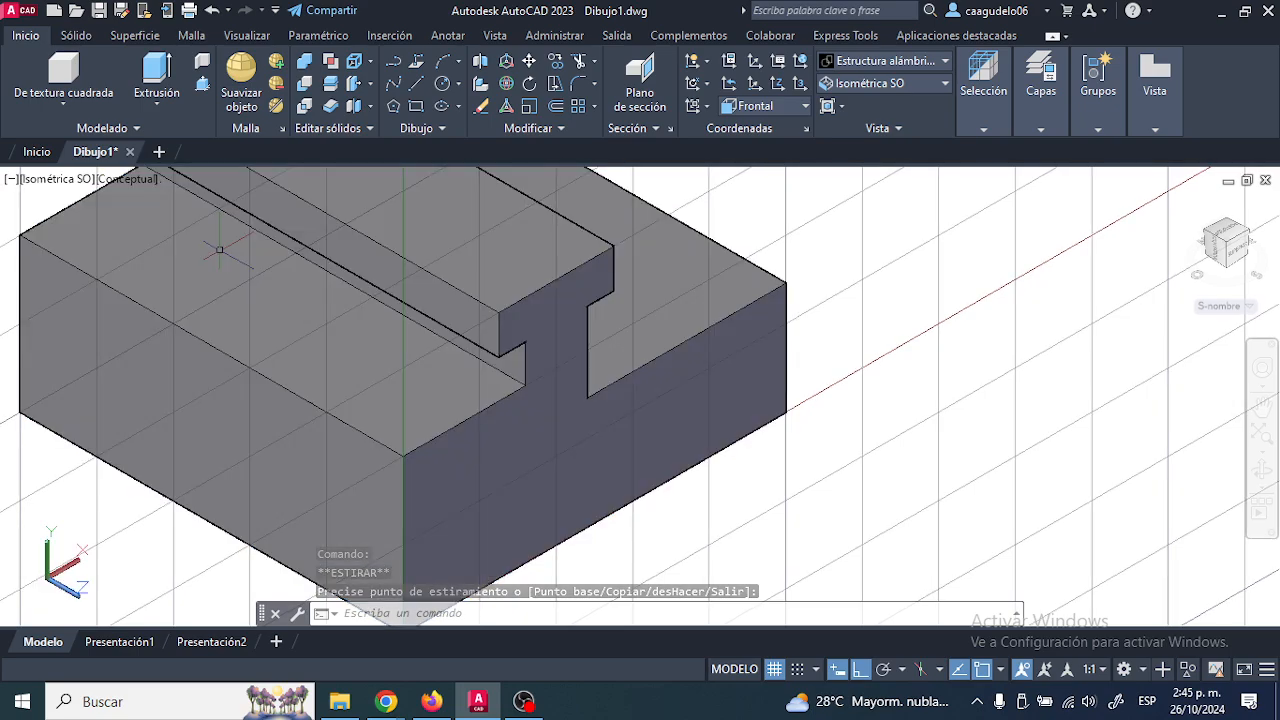
Select the solid and try stretching the ledge upward and the side face inward from their midpoint grips, and clear the selection.
{"action": "left_click", "coordinate": [654, 322]}
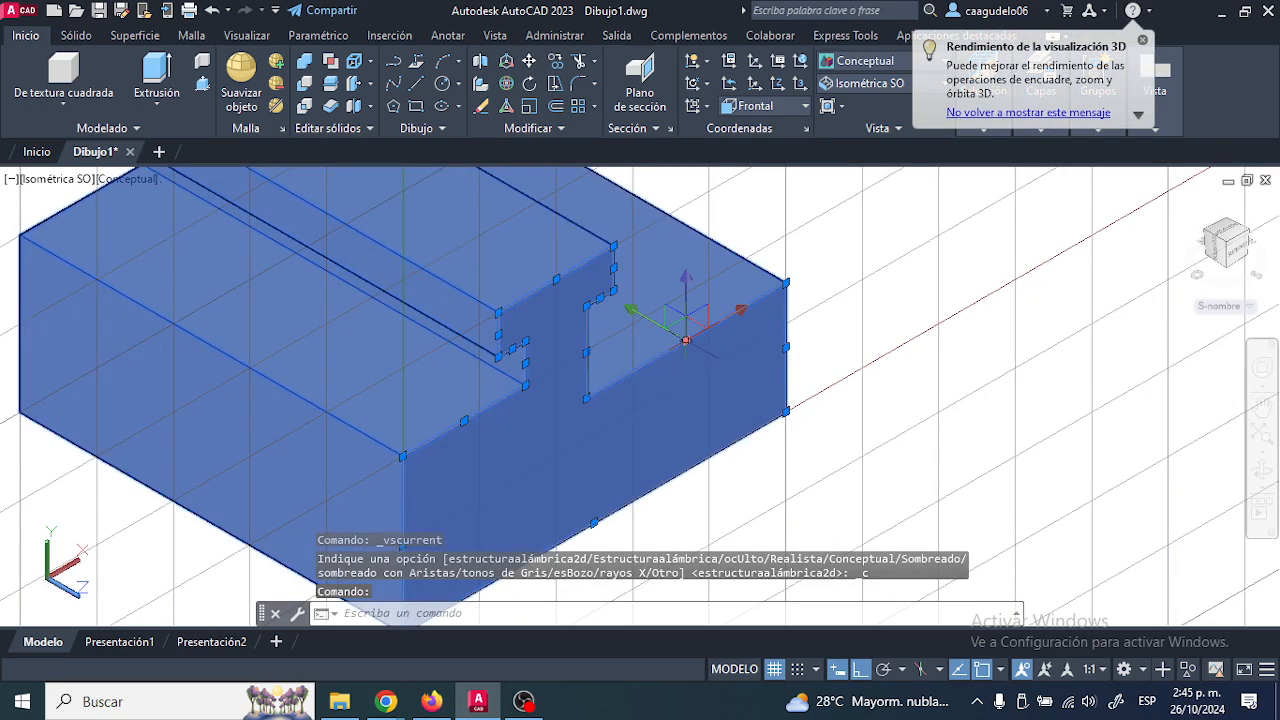
{"action": "left_click", "coordinate": [685, 340]}
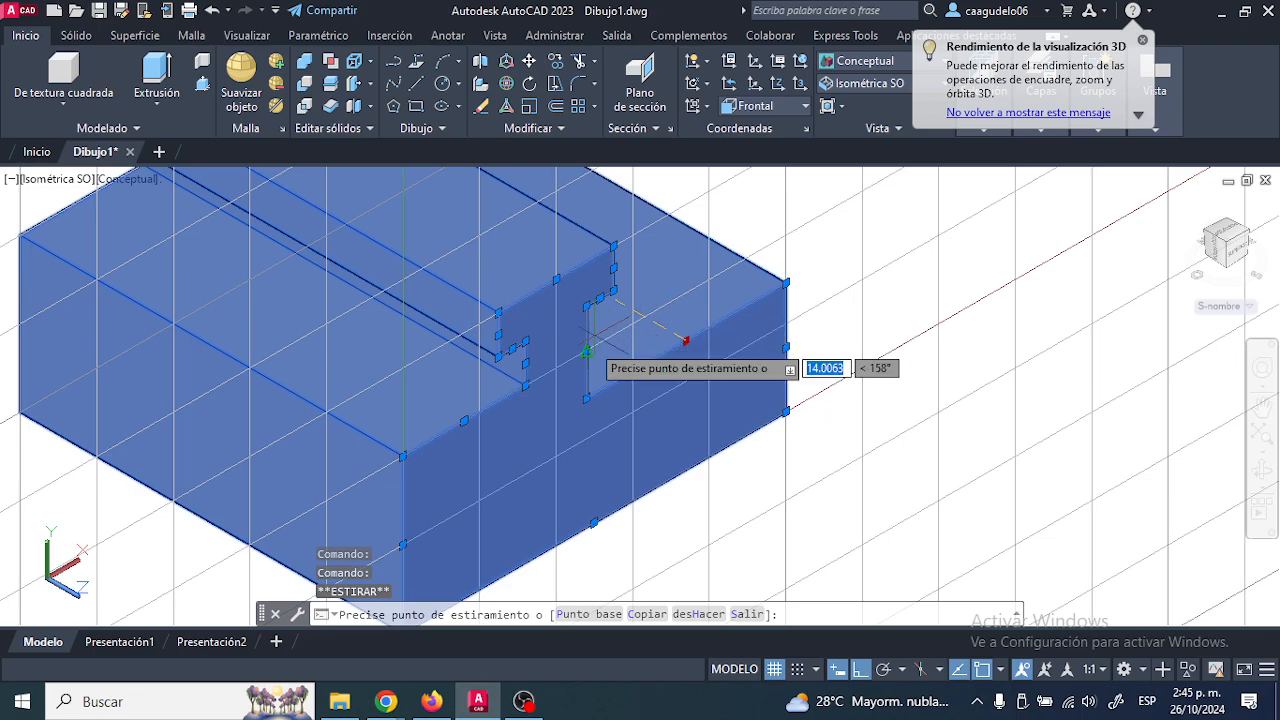
{"action": "left_click", "coordinate": [672, 297]}
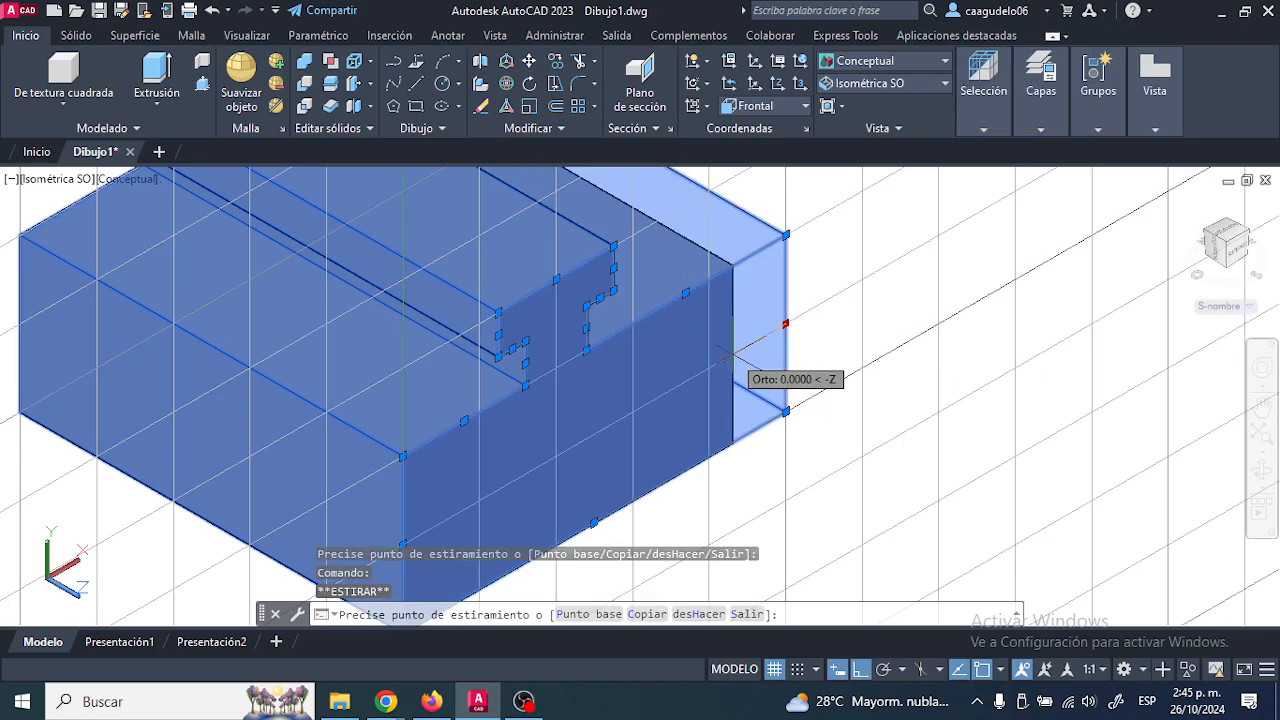
{"action": "scroll", "coordinate": [745, 345], "scroll_direction": "down", "scroll_amount": 3}
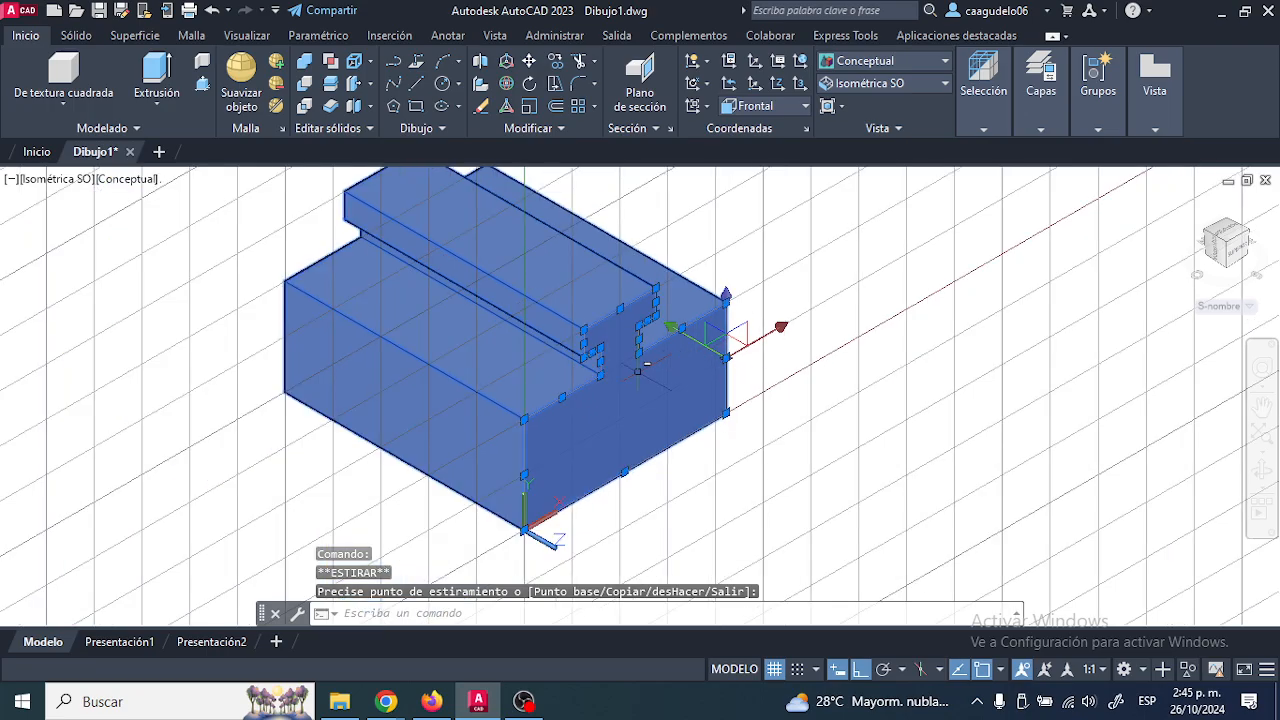
{"action": "middle_click_drag", "start_coordinate": [638, 368], "coordinate": [586, 329], "text": "shift"}
{"action": "key", "text": "Escape"}
Undo the grip stretches, the Conceptual visual style and the 10-unit side face stretch.
{"action": "key", "text": "ctrl+z"}
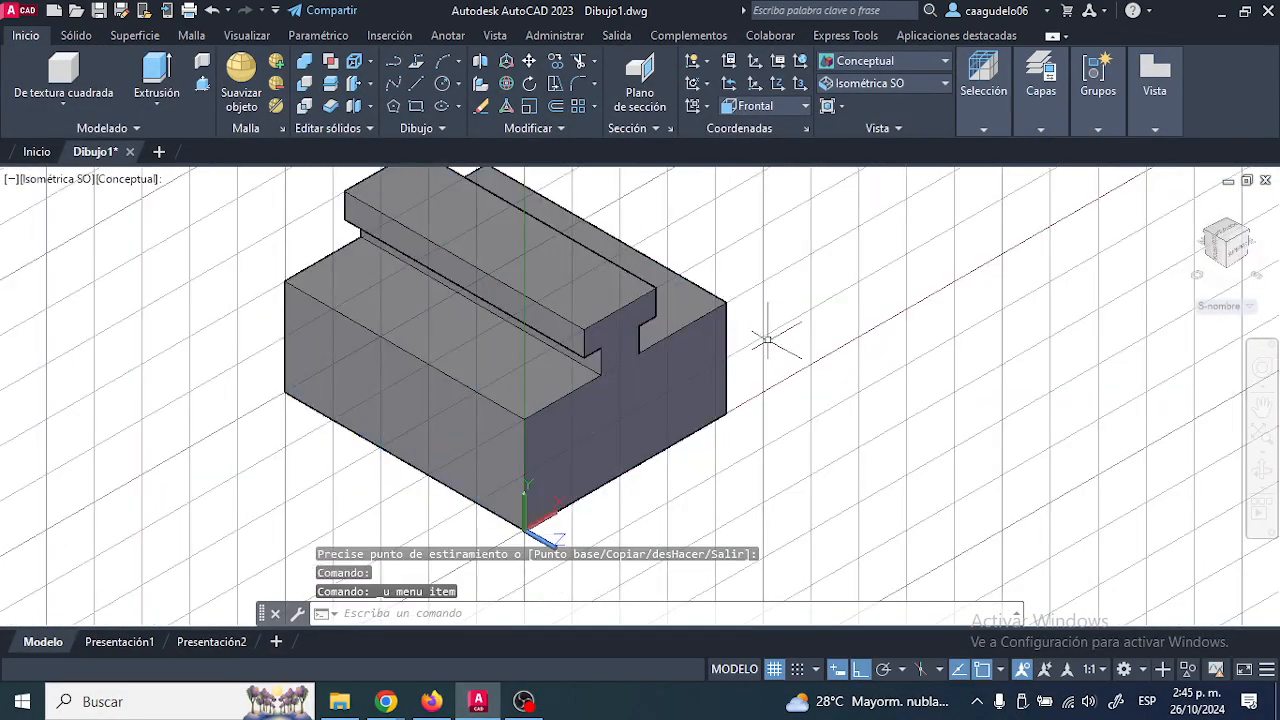
{"action": "key", "text": "ctrl+z"}
{"action": "key", "text": "ctrl+z"}
{"action": "key", "text": "ctrl+z"}
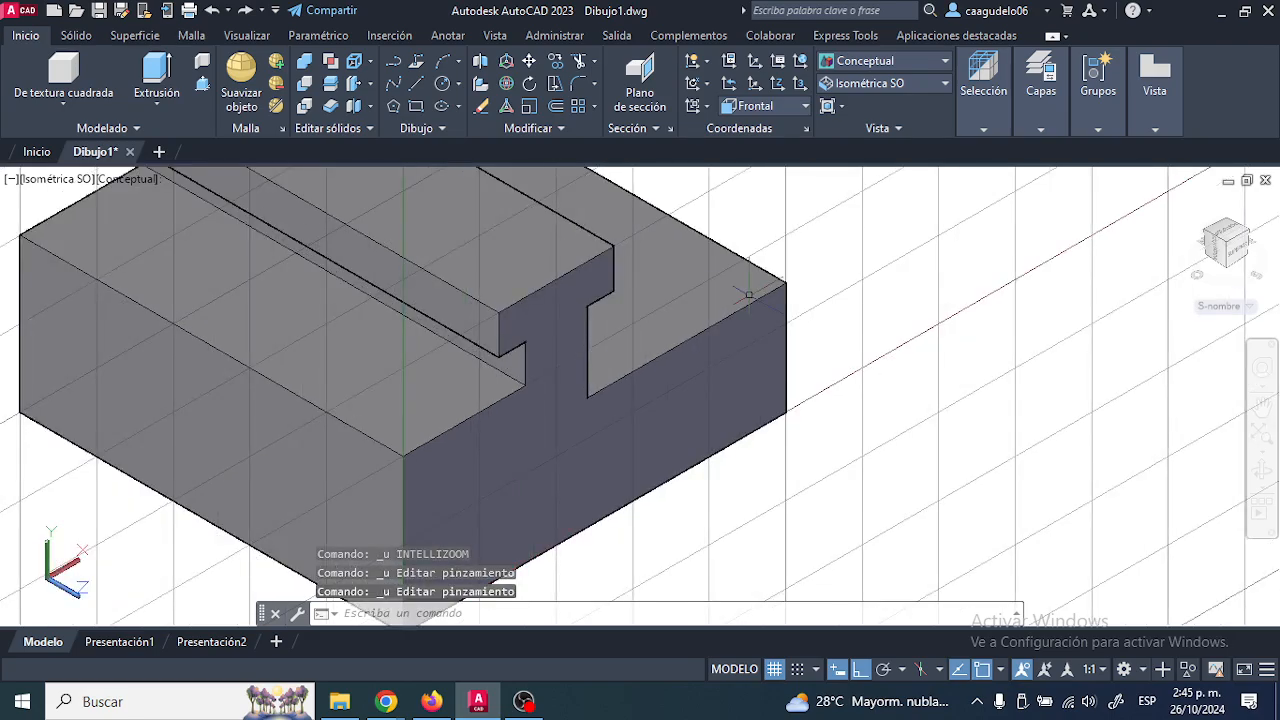
{"action": "key", "text": "ctrl+z"}
{"action": "key", "text": "ctrl+z"}
{"action": "key", "text": "ctrl+z"}
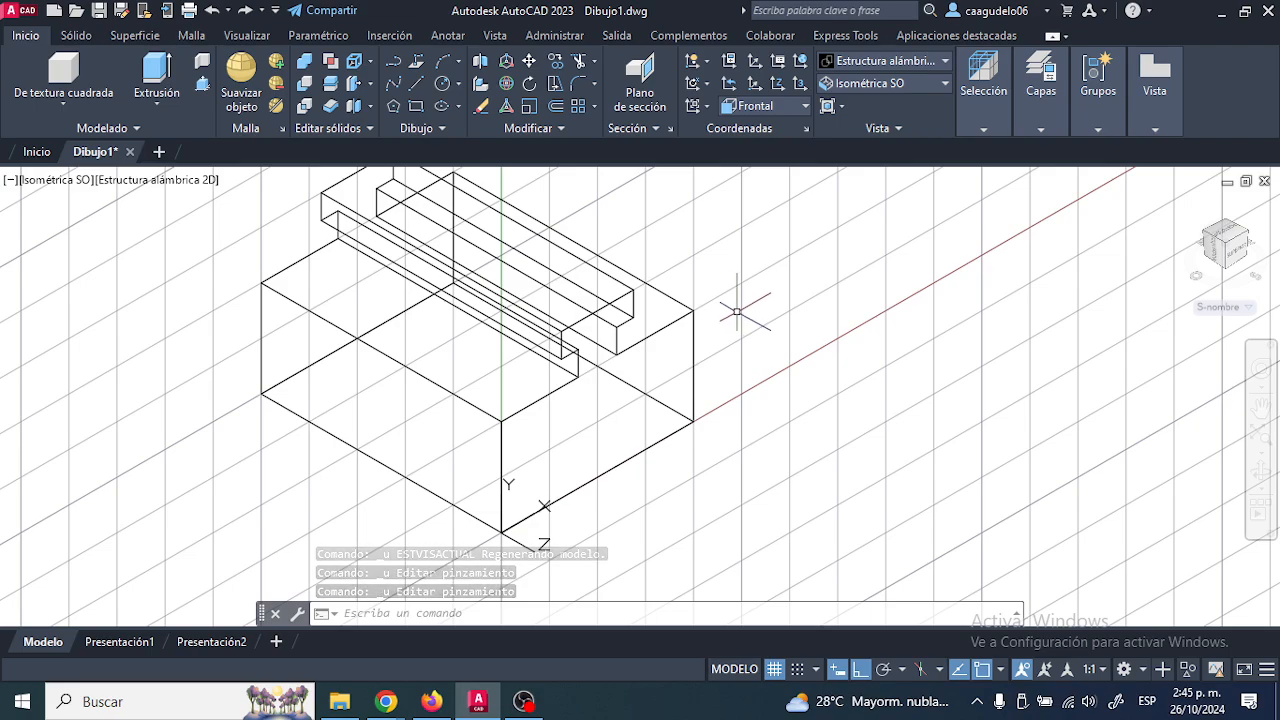
Draw a line from the solid's lower front corner outward along the X axis, about as long as the solid's front width.
{"action": "middle_click_drag", "start_coordinate": [279, 304], "coordinate": [336, 328]}
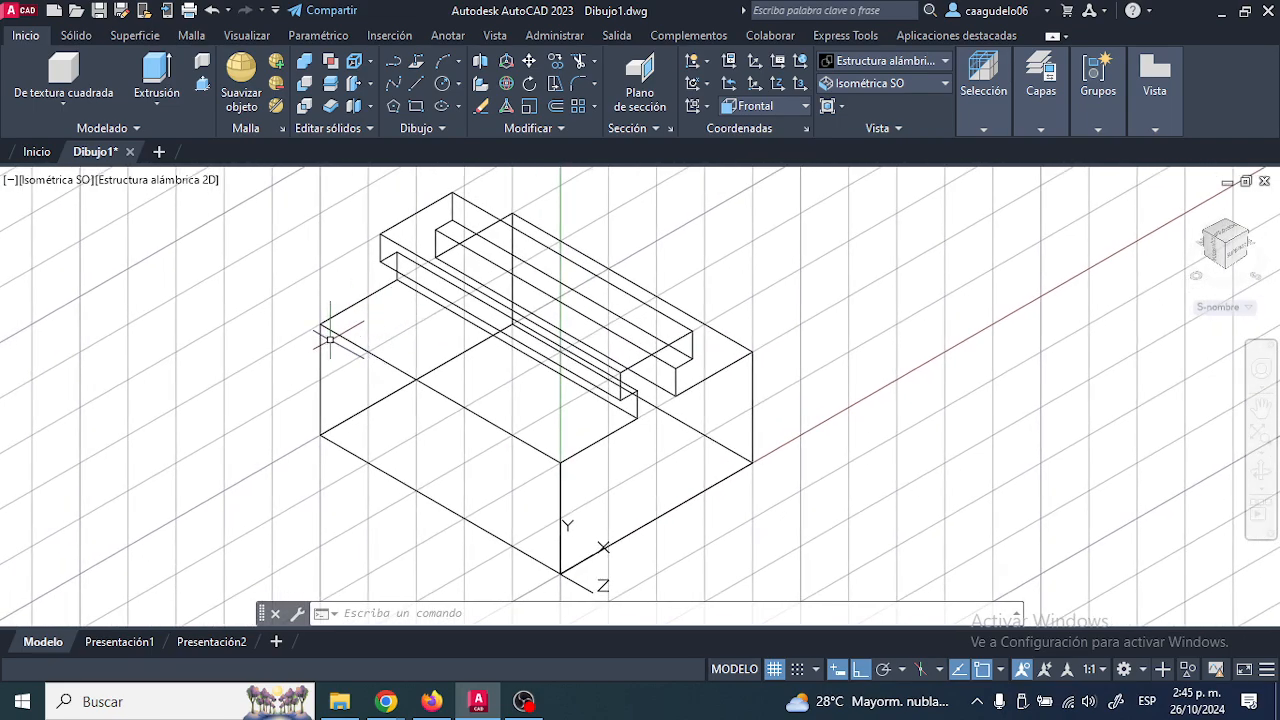
{"action": "middle_click_drag", "start_coordinate": [689, 358], "coordinate": [547, 381]}
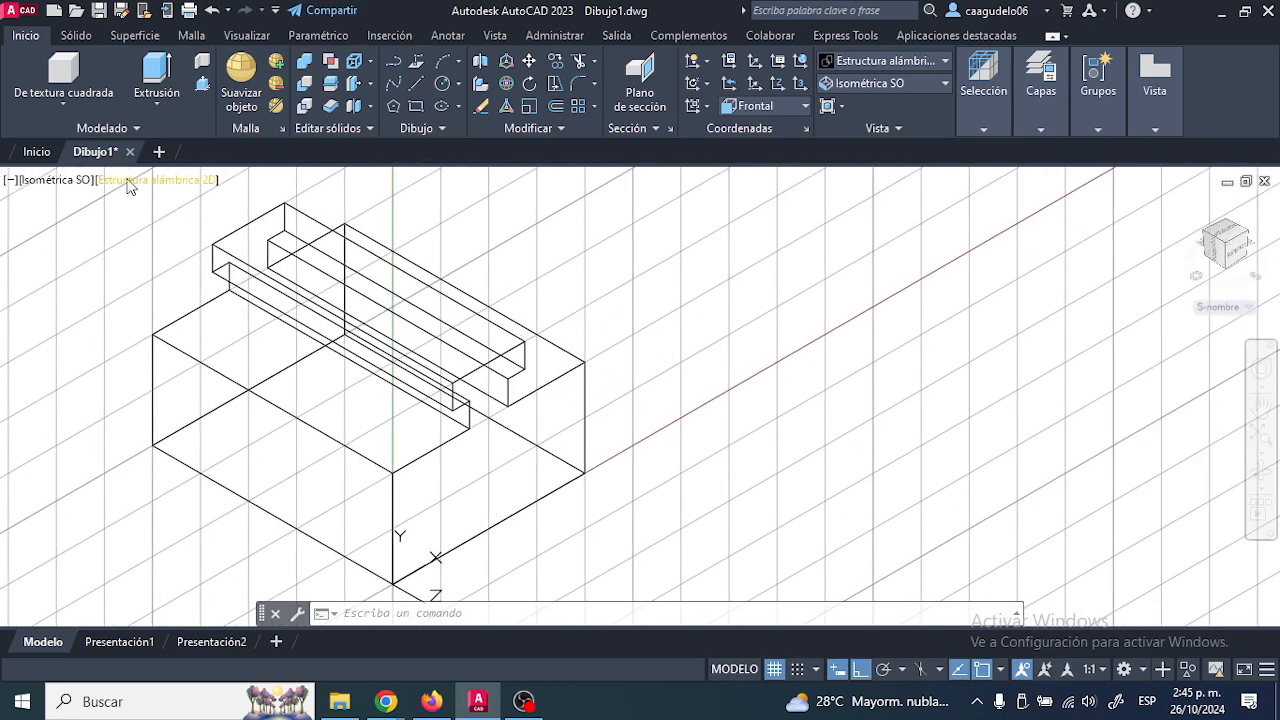
{"action": "left_click", "coordinate": [417, 83]}
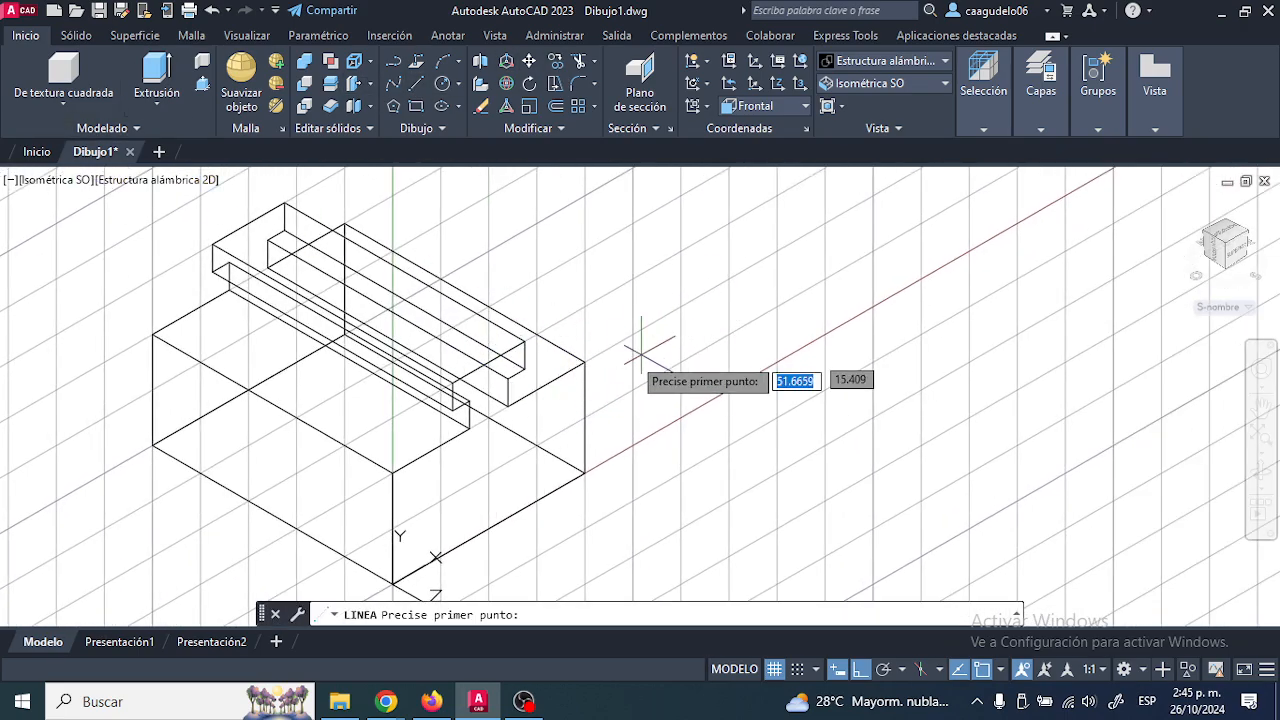
{"action": "left_click", "coordinate": [585, 471]}
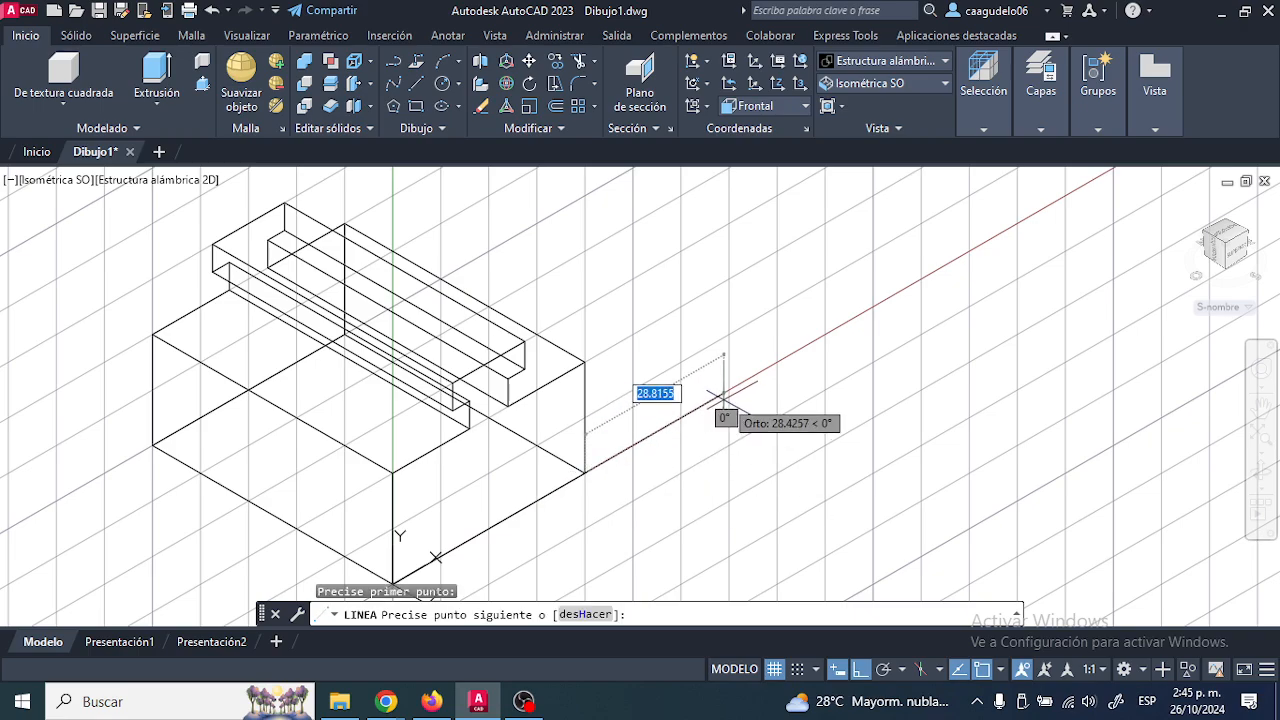
{"action": "left_click", "coordinate": [773, 352]}
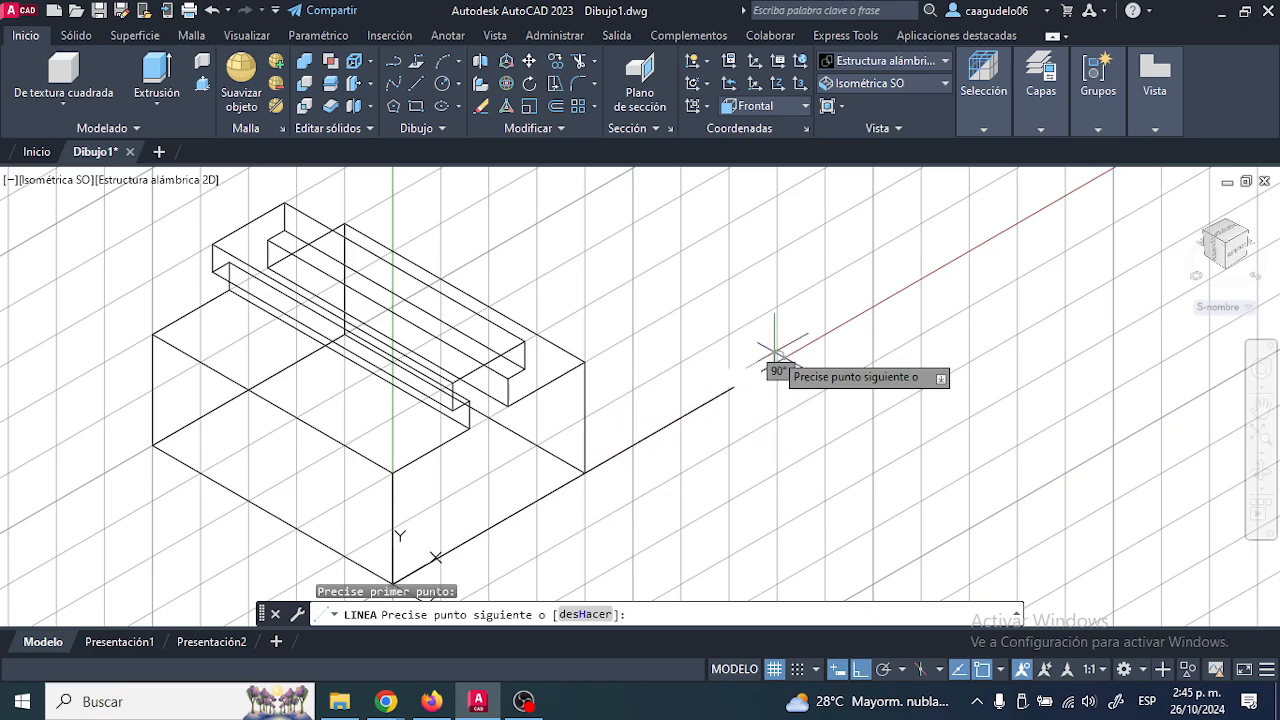
{"action": "key", "text": "Escape"}
Consult the T-slot dimensions on the browser drawing, return to AutoCAD and draw a 5-unit line upward from the guide line's free end.
{"action": "key", "text": "alt+Tab"}
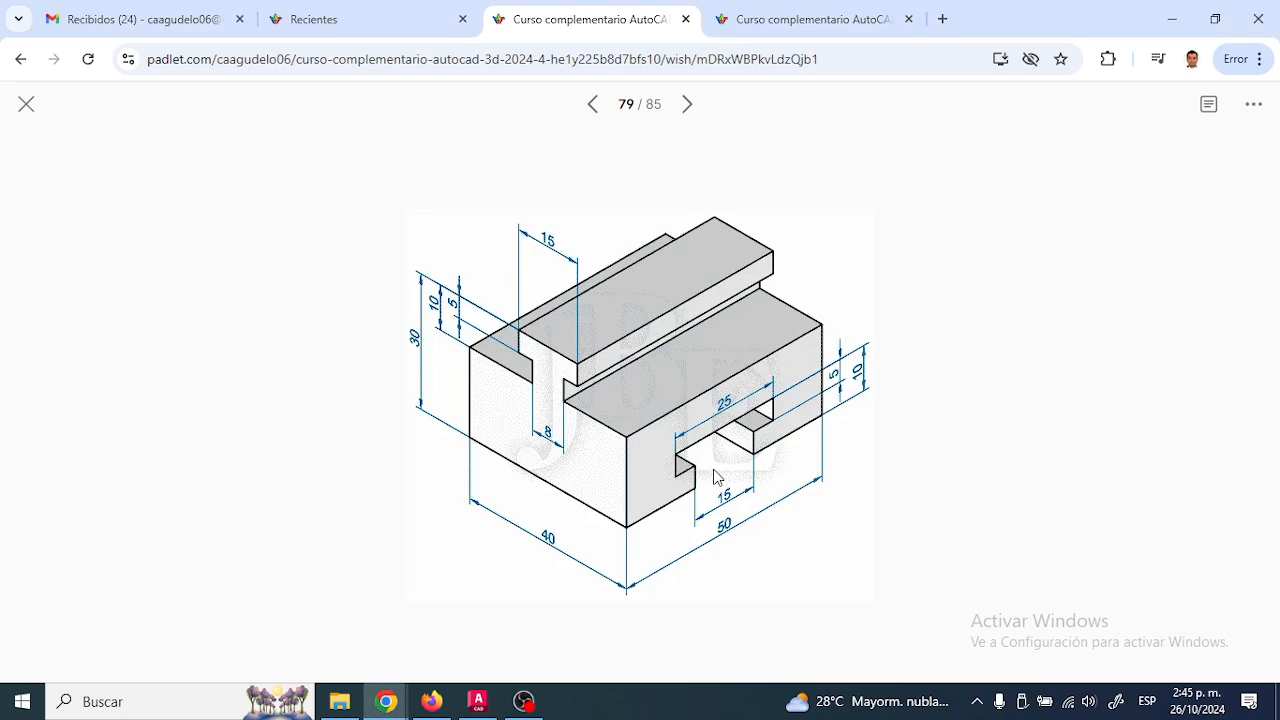
{"action": "scroll", "coordinate": [731, 466], "scroll_direction": "up", "scroll_amount": 2, "text": "ctrl"}
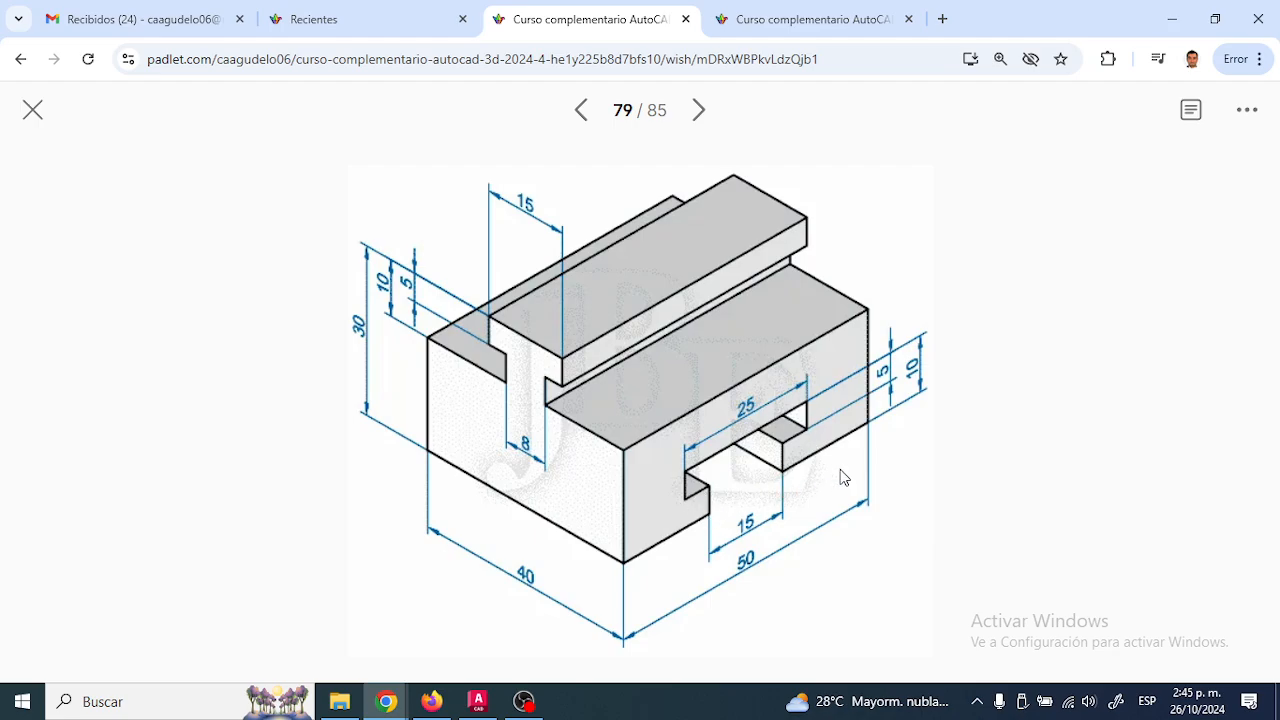
{"action": "key", "text": "alt+Tab"}
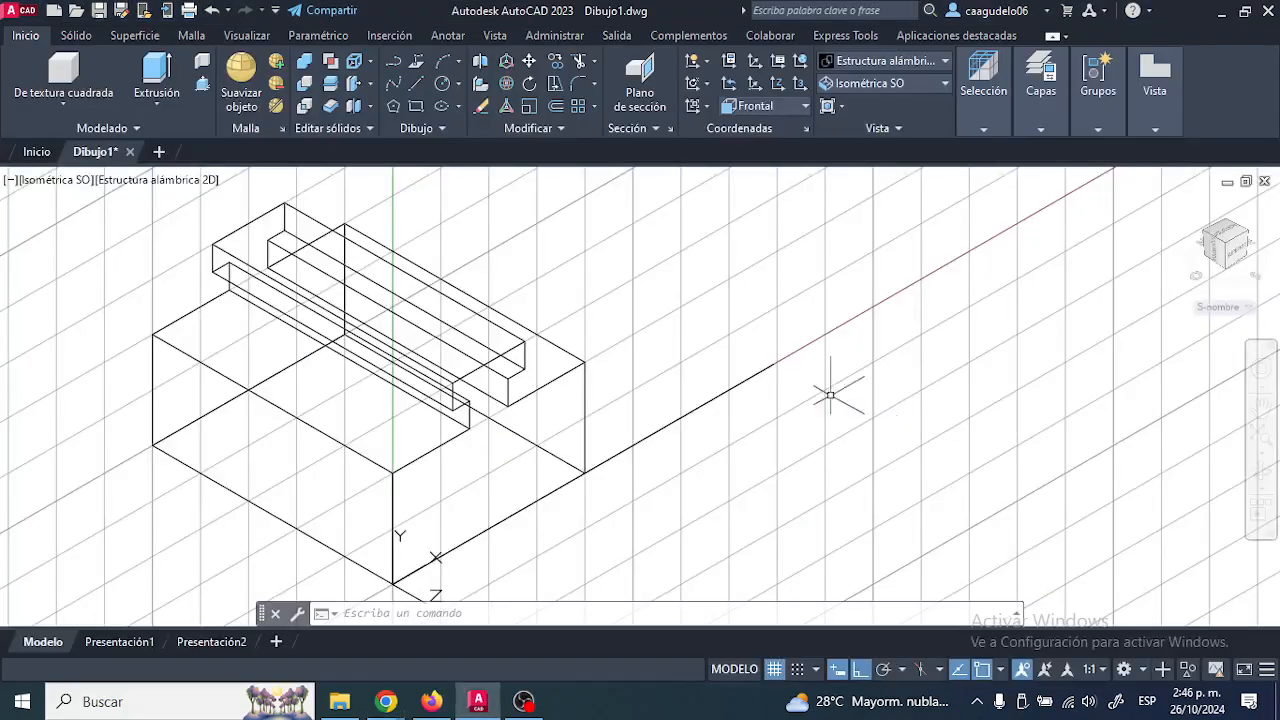
{"action": "left_click", "coordinate": [419, 84]}
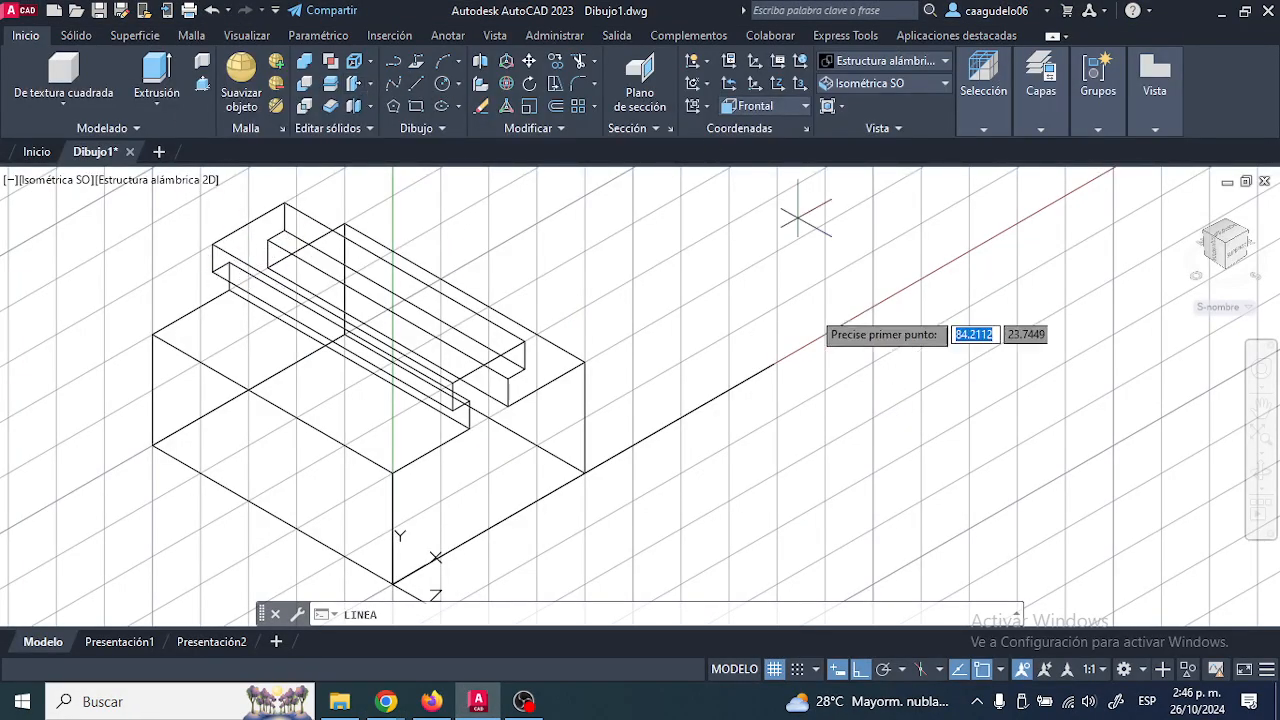
{"action": "left_click", "coordinate": [768, 363]}
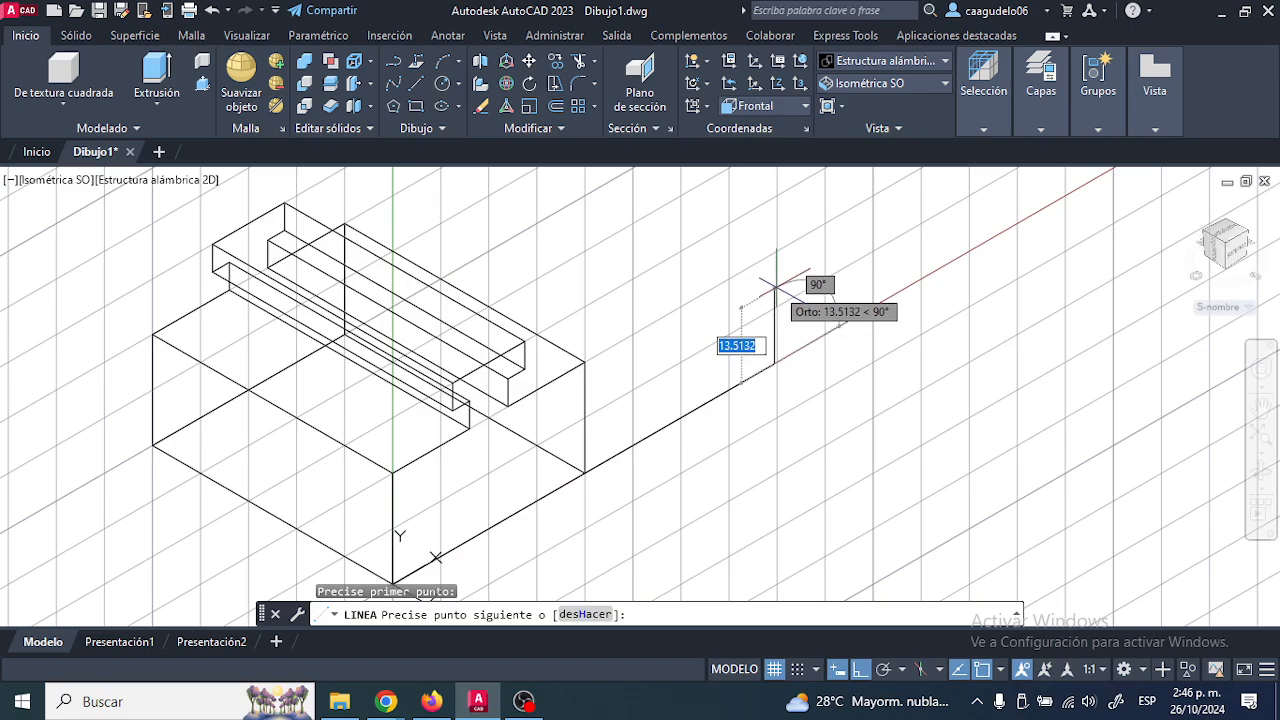
{"action": "type", "text": "5"}
{"action": "key", "text": "Return"}
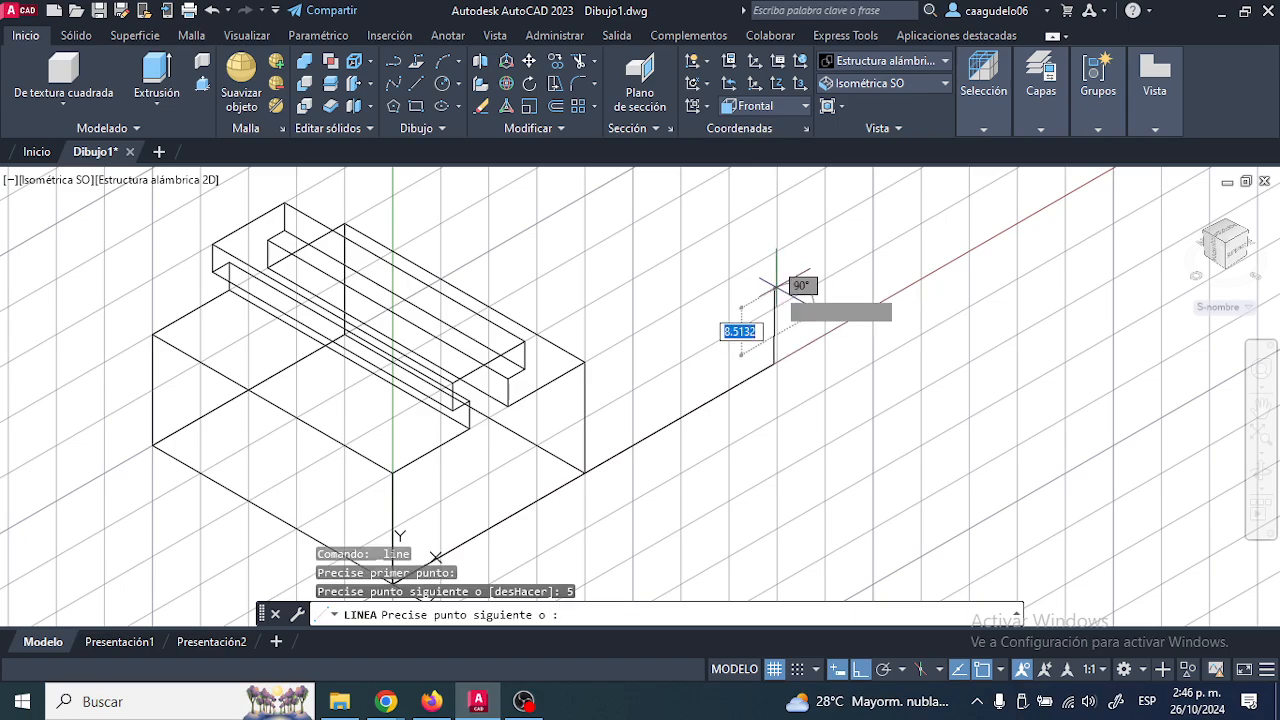
Recheck the drawing in the browser, return to AutoCAD and continue the outline 5 units back toward the solid and 5 units upward.
{"action": "key", "text": "alt+Tab"}
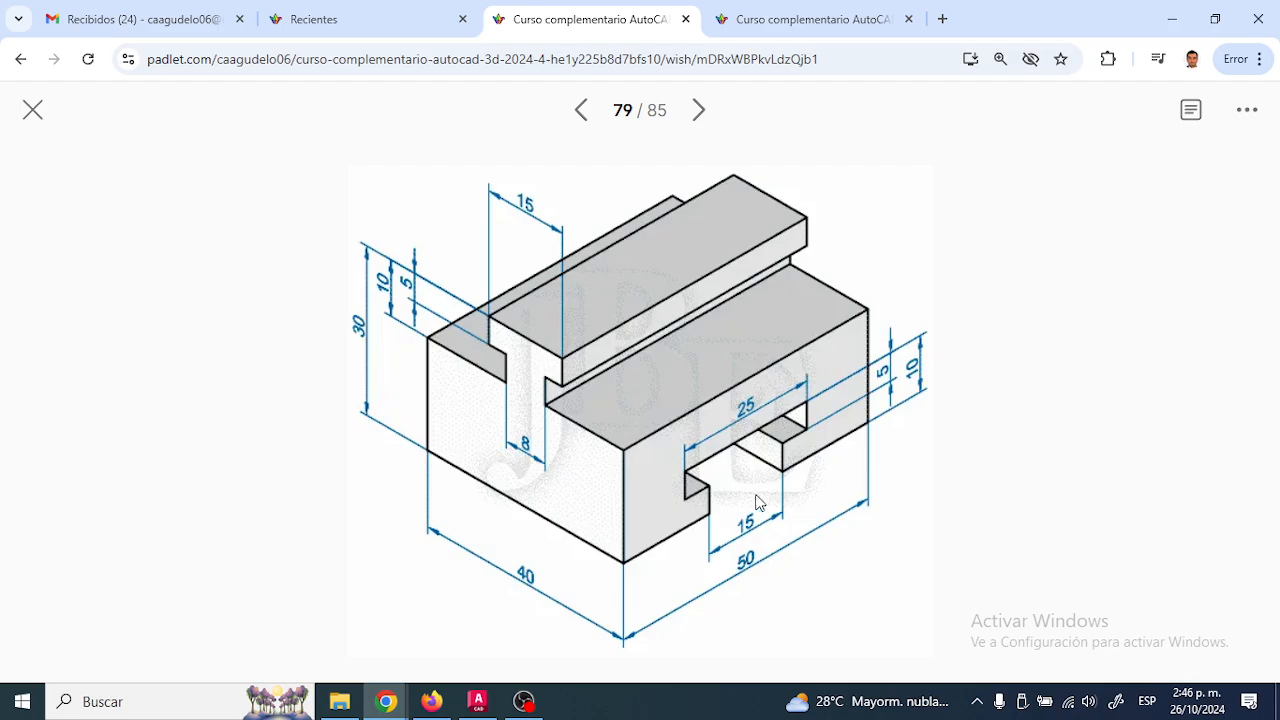
{"action": "key", "text": "alt+Tab"}
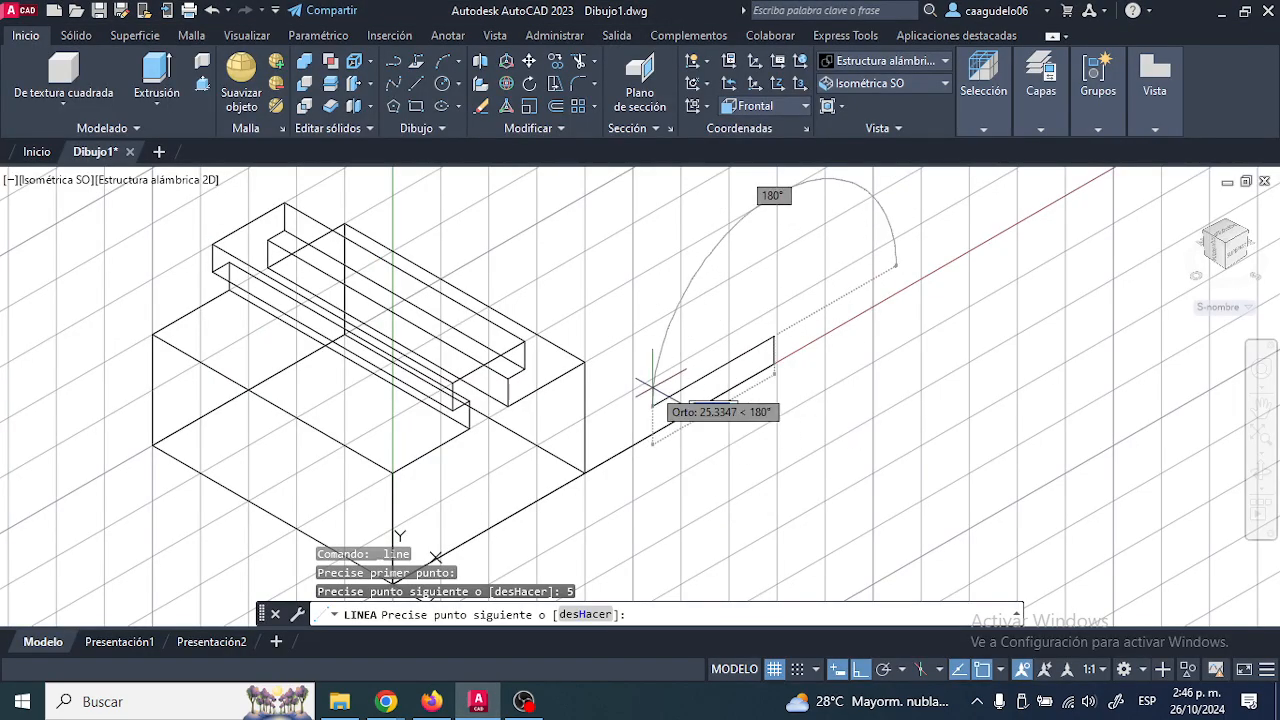
{"action": "type", "text": "5"}
{"action": "key", "text": "Return"}
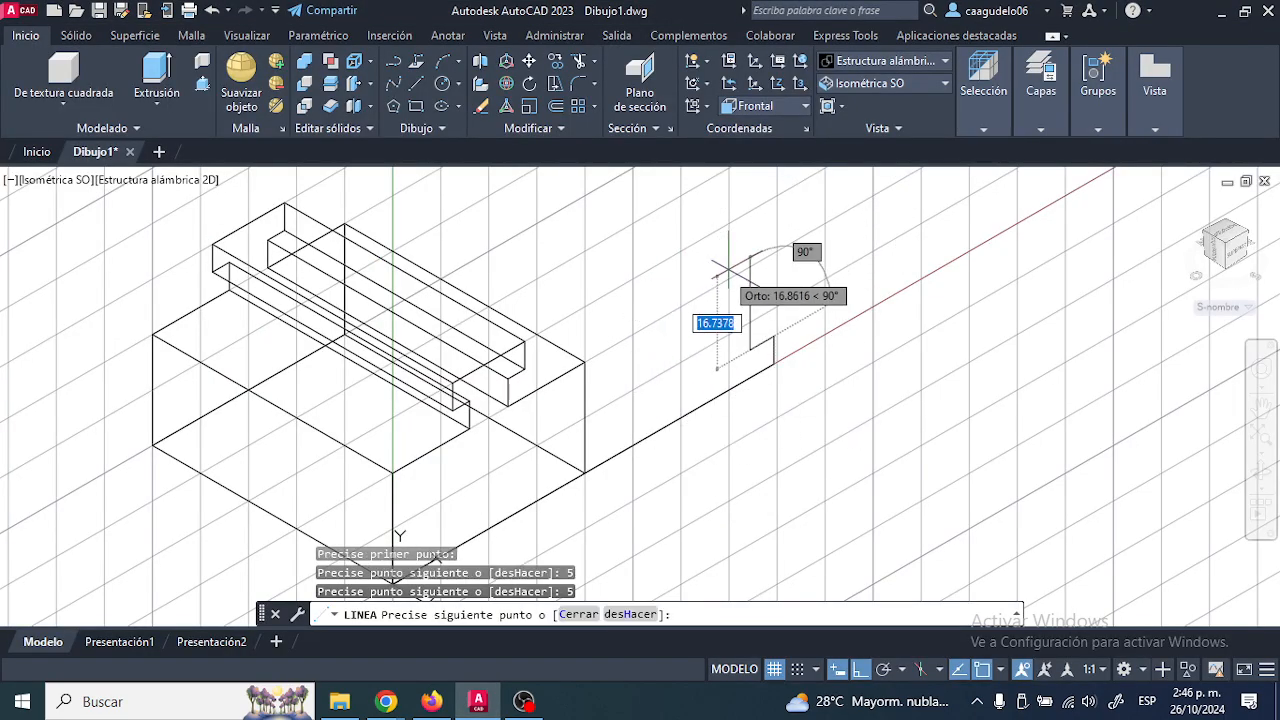
{"action": "type", "text": "5"}
{"action": "key", "text": "Return"}
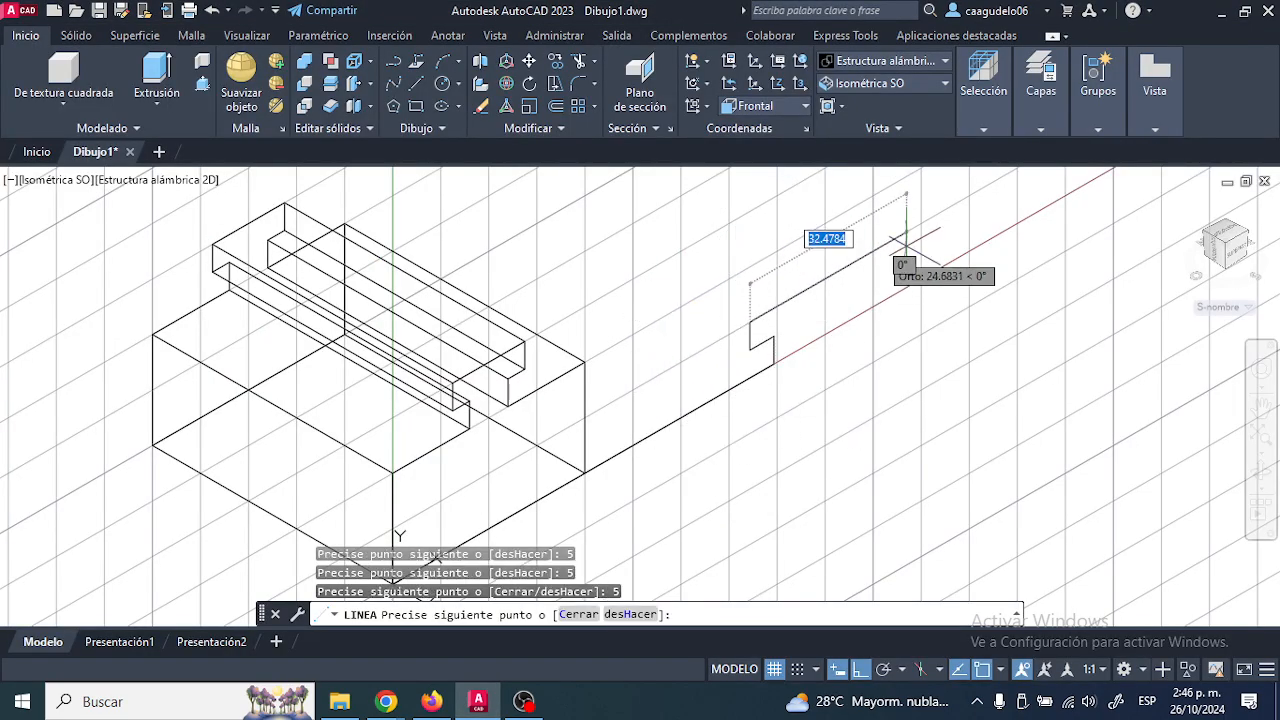
Check the slot width in the browser, return to AutoCAD and continue the outline 25 units outward along X and 5 units downward.
{"action": "key", "text": "alt+Tab"}
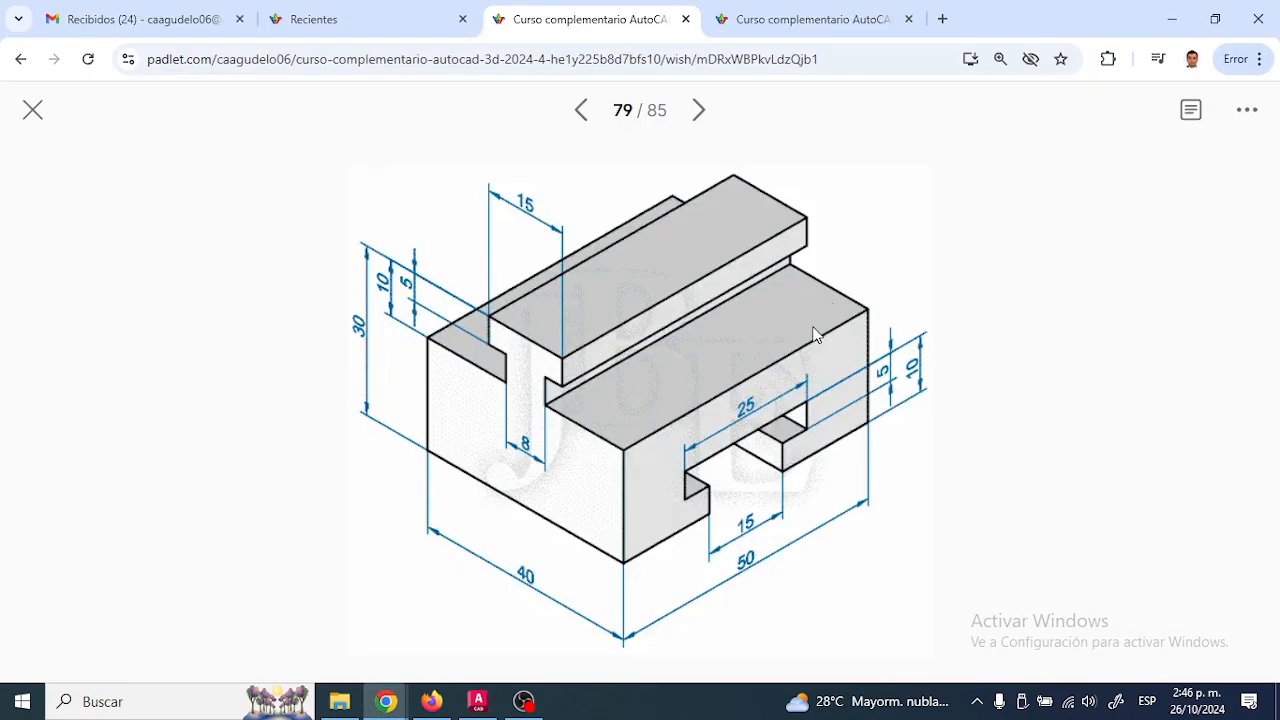
{"action": "key", "text": "alt+Tab"}
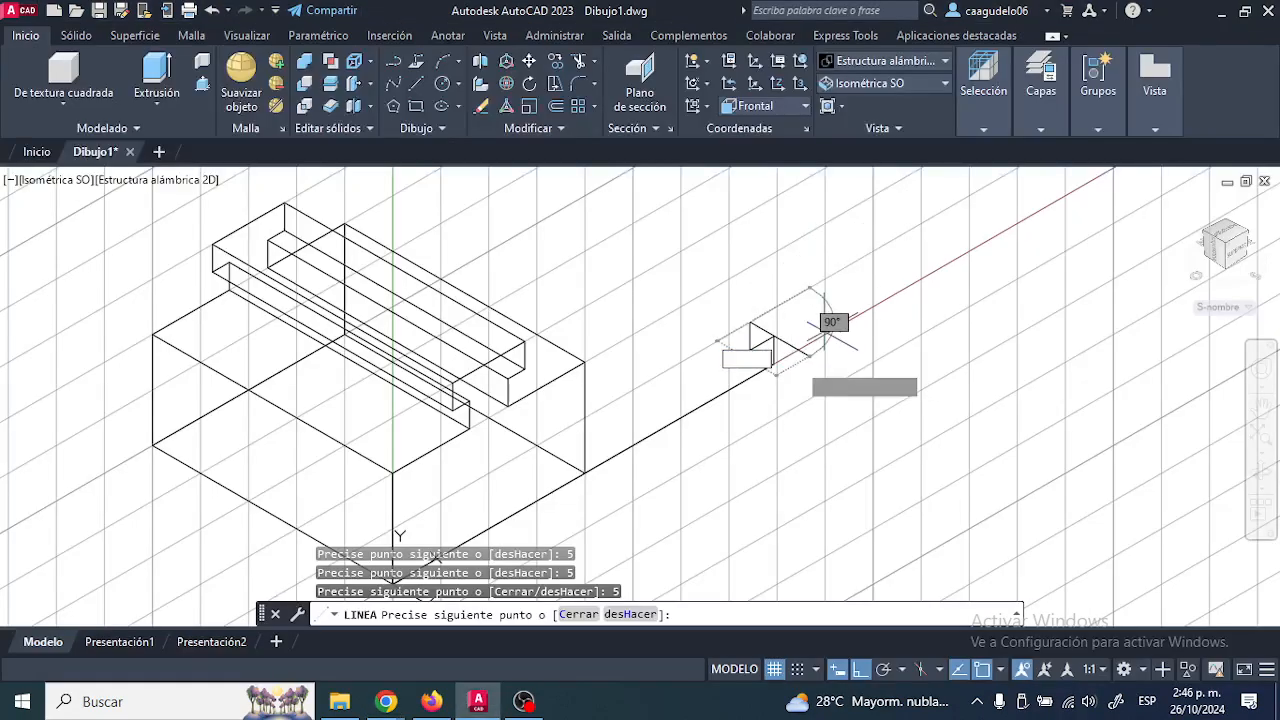
{"action": "type", "text": "25"}
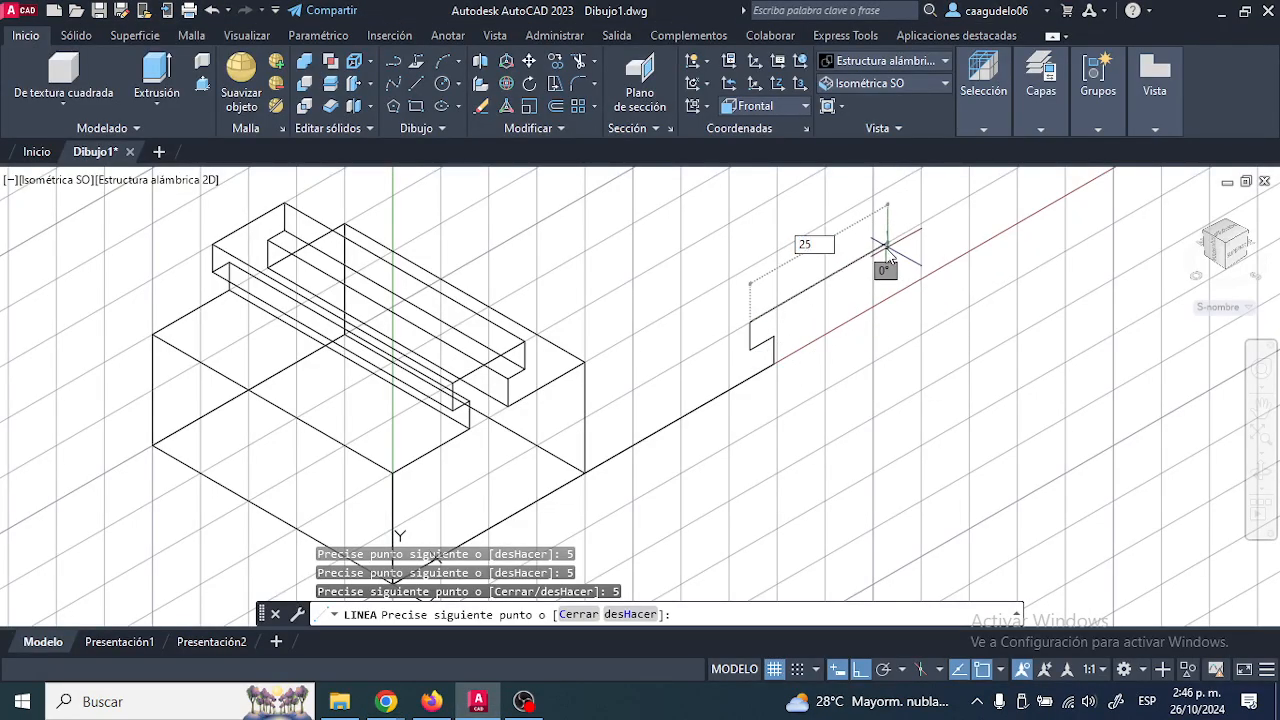
{"action": "key", "text": "Return"}
{"action": "type", "text": "5"}
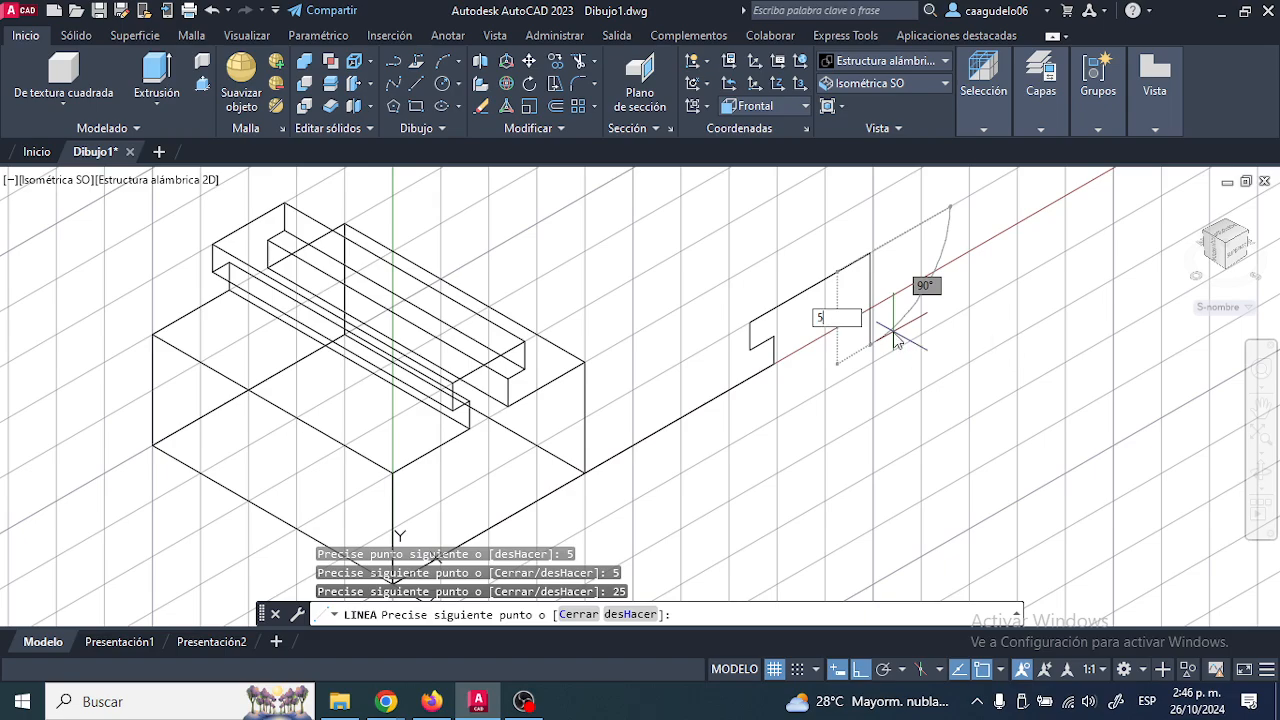
{"action": "key", "text": "Return"}
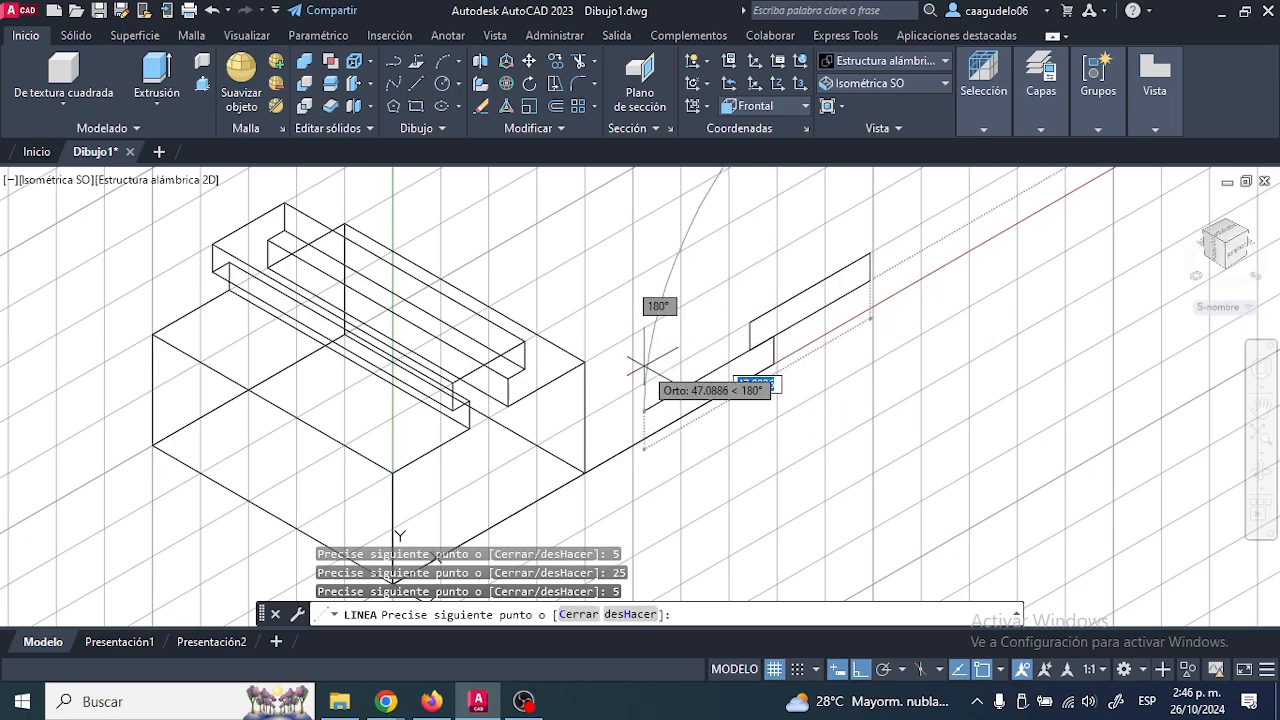
Complete the T-slot outline with 5-unit segments inward and downward and a closing line to its starting point, and end the Line command.
{"action": "type", "text": "5"}
{"action": "key", "text": "Return"}
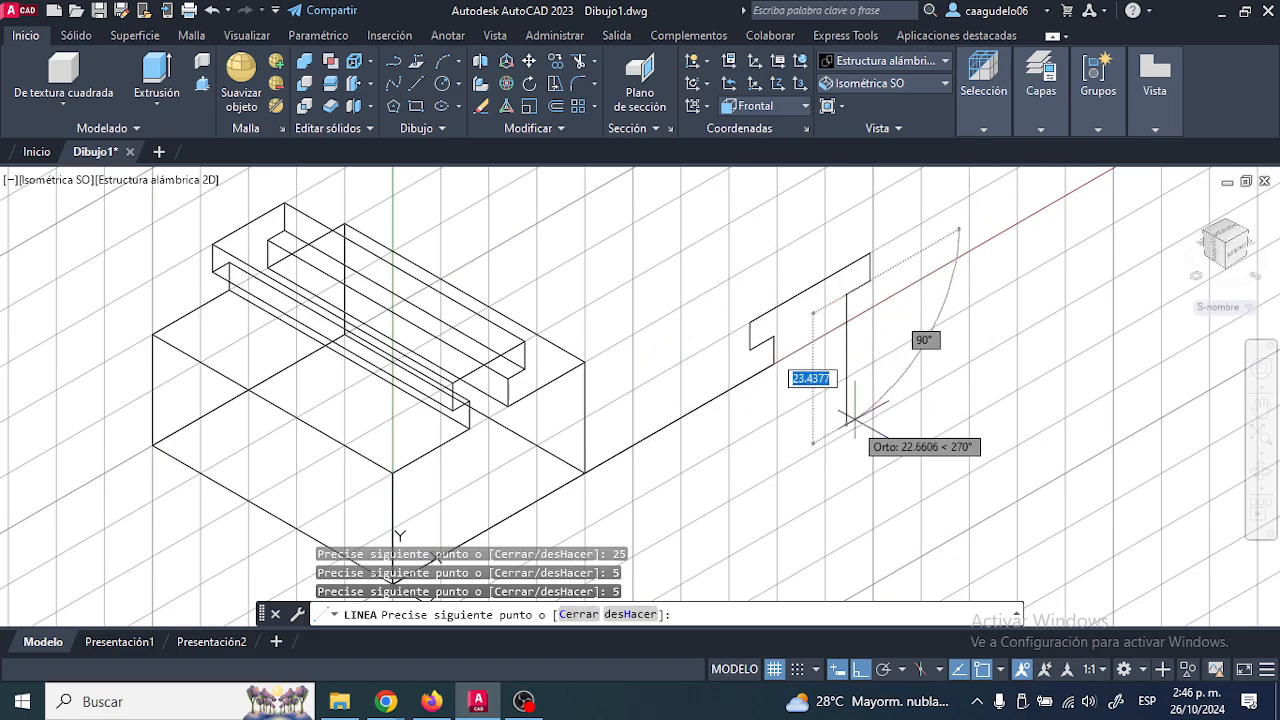
{"action": "type", "text": "5"}
{"action": "key", "text": "Return"}
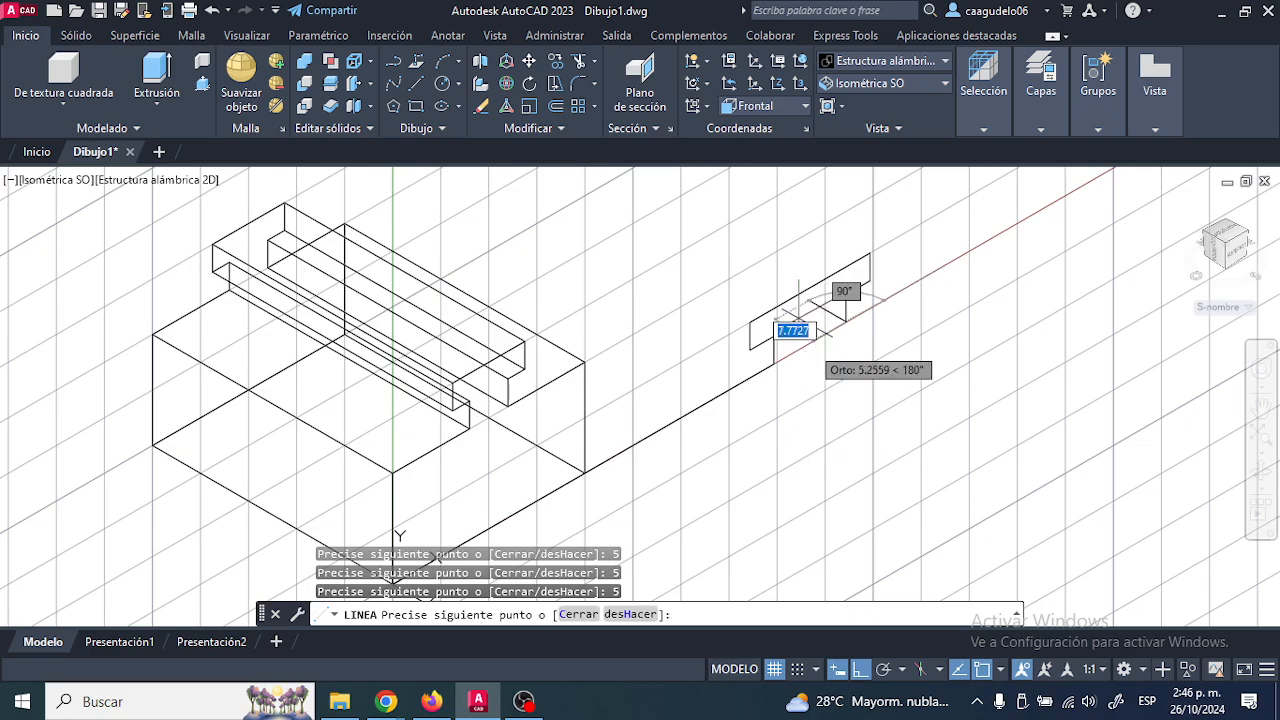
{"action": "scroll", "coordinate": [798, 314], "scroll_direction": "up", "scroll_amount": 5}
{"action": "left_click", "coordinate": [737, 435]}
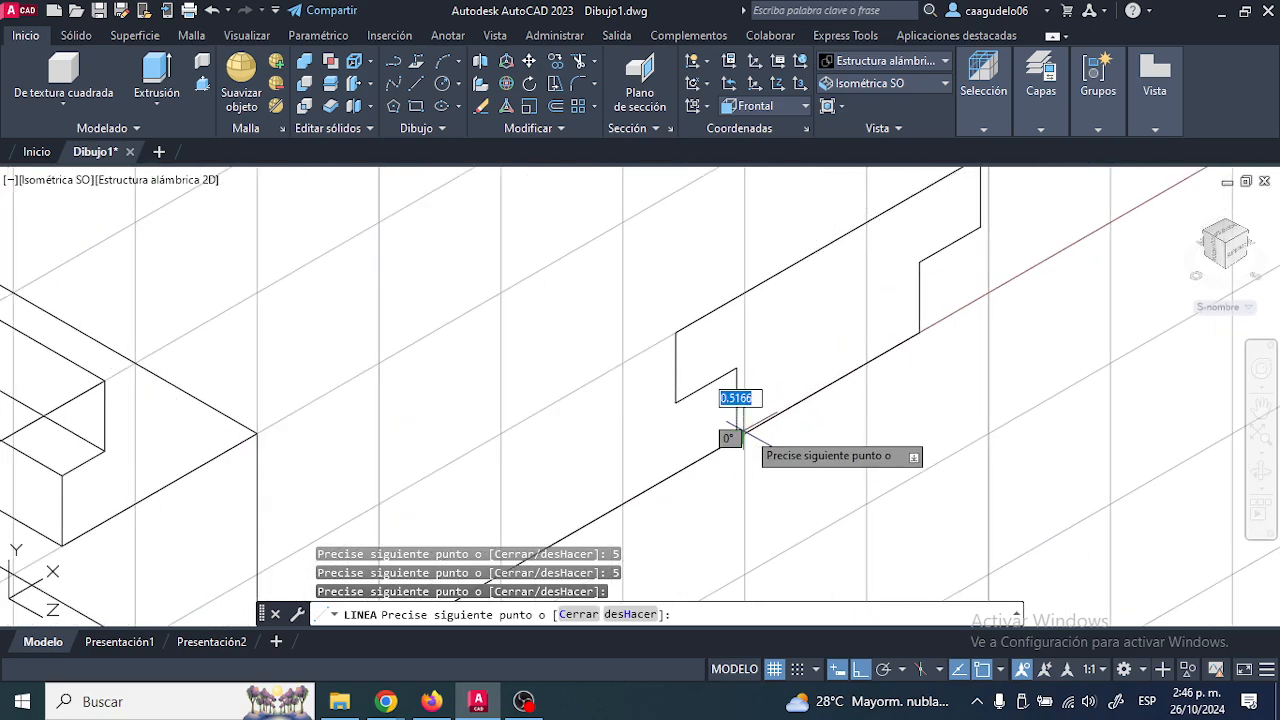
{"action": "key", "text": "Escape"}
{"action": "key", "text": "Escape"}
{"action": "left_click", "coordinate": [794, 404]}
{"action": "key", "text": "Escape"}
{"action": "scroll", "coordinate": [829, 420], "scroll_direction": "down", "scroll_amount": 5}
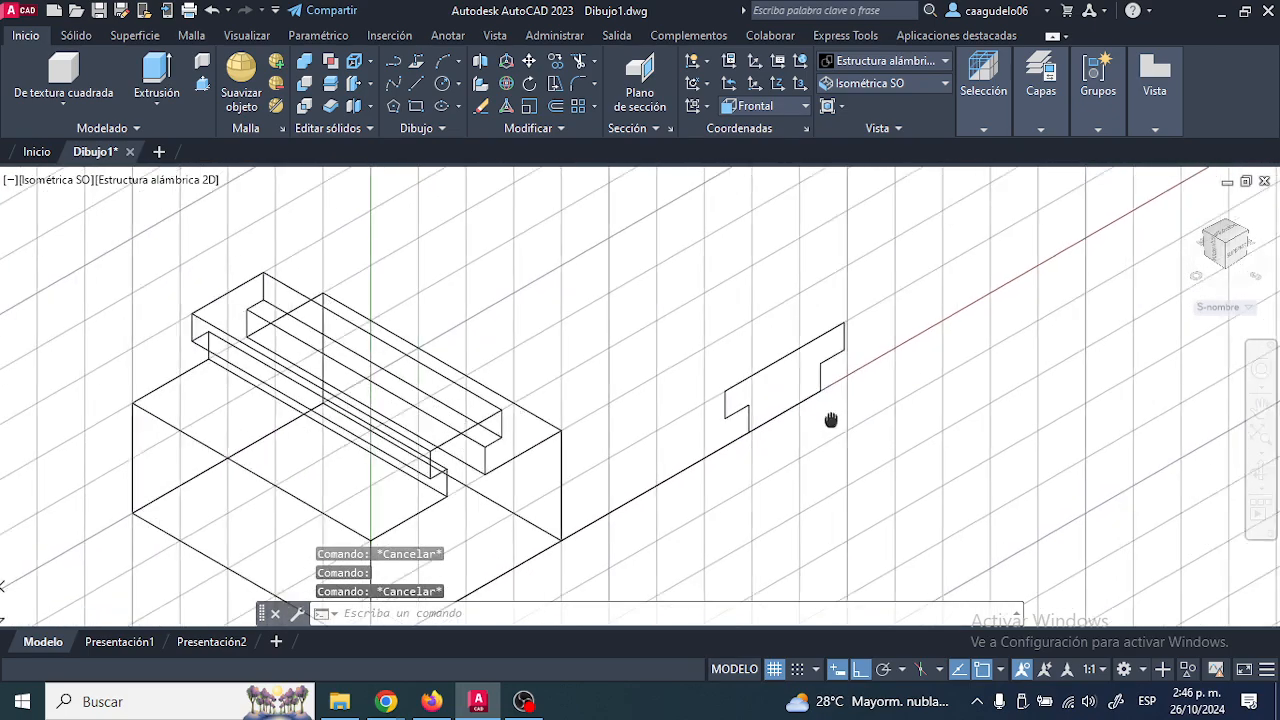
Join all the segments of the closed T-slot outline into a single polyline.
{"action": "scroll", "coordinate": [782, 403], "scroll_direction": "up", "scroll_amount": 4}
{"action": "left_click", "coordinate": [528, 140]}
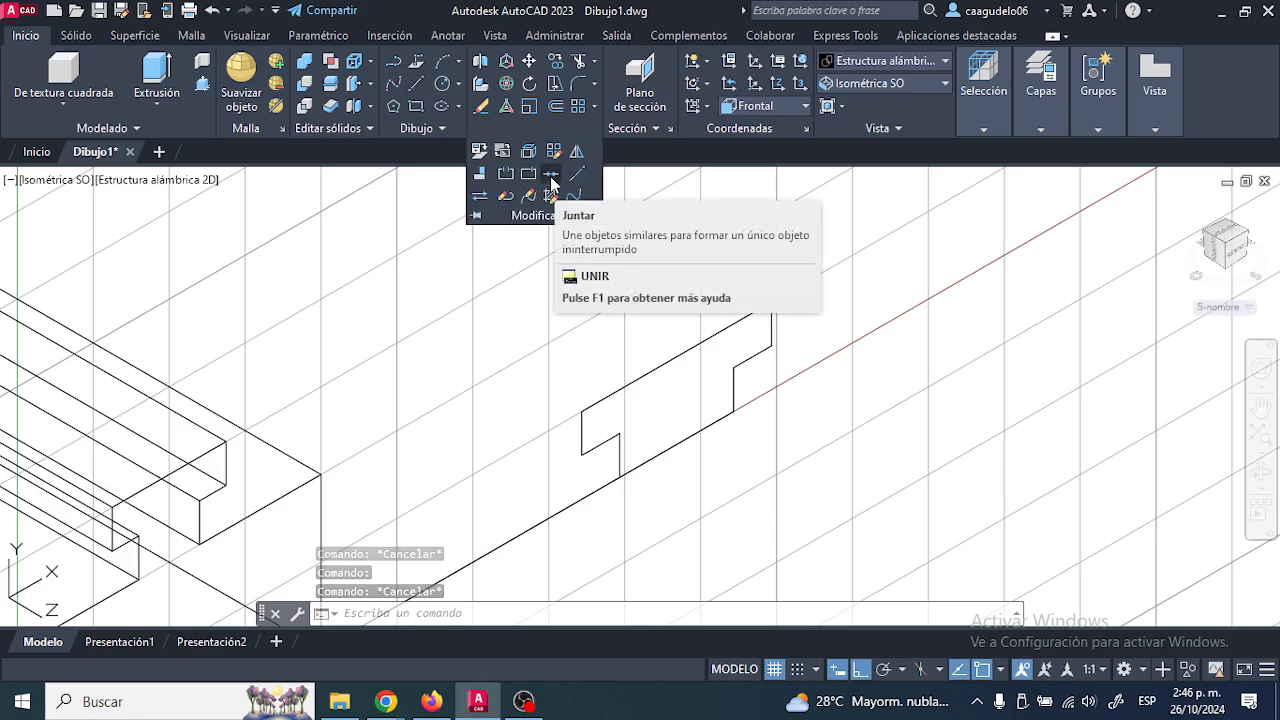
{"action": "left_click", "coordinate": [550, 176]}
{"action": "left_click", "coordinate": [541, 265]}
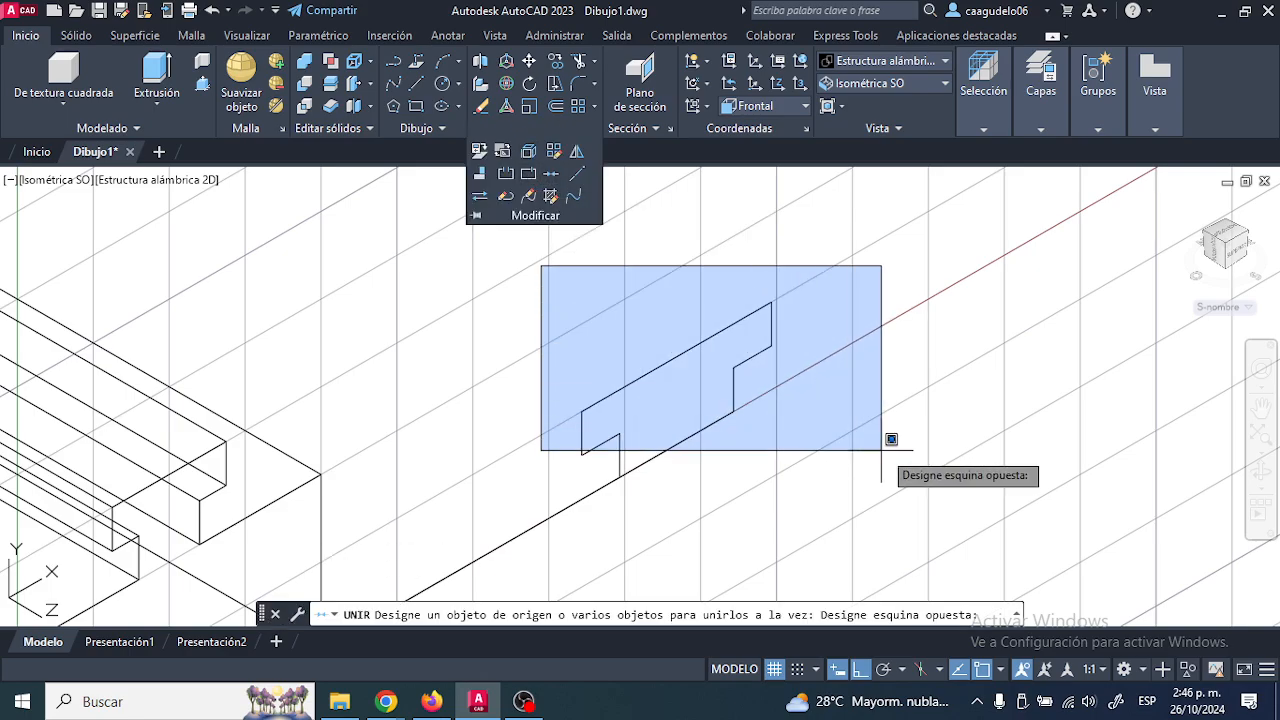
{"action": "left_click", "coordinate": [943, 487]}
{"action": "key", "text": "Return"}
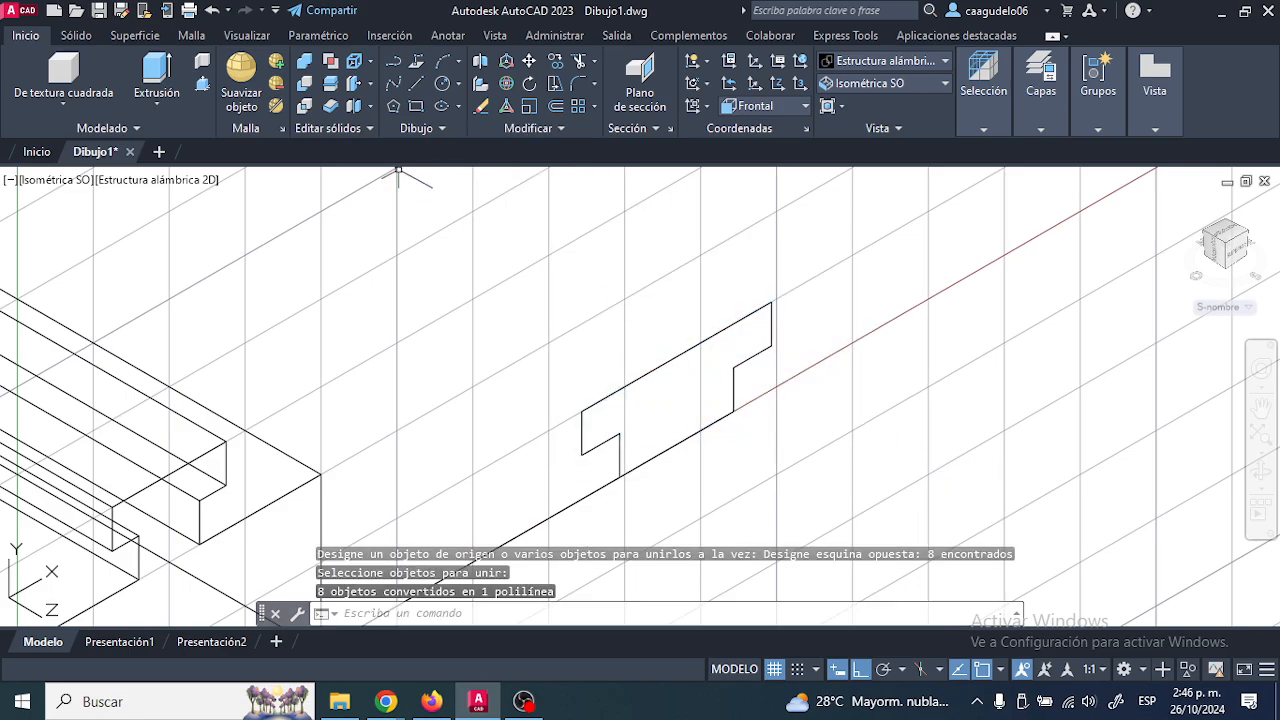
Extrude the T-slot profile 50 units backward, parallel to the block, consulting the dimensioned drawing in the browser for the length.
{"action": "left_click", "coordinate": [156, 75]}
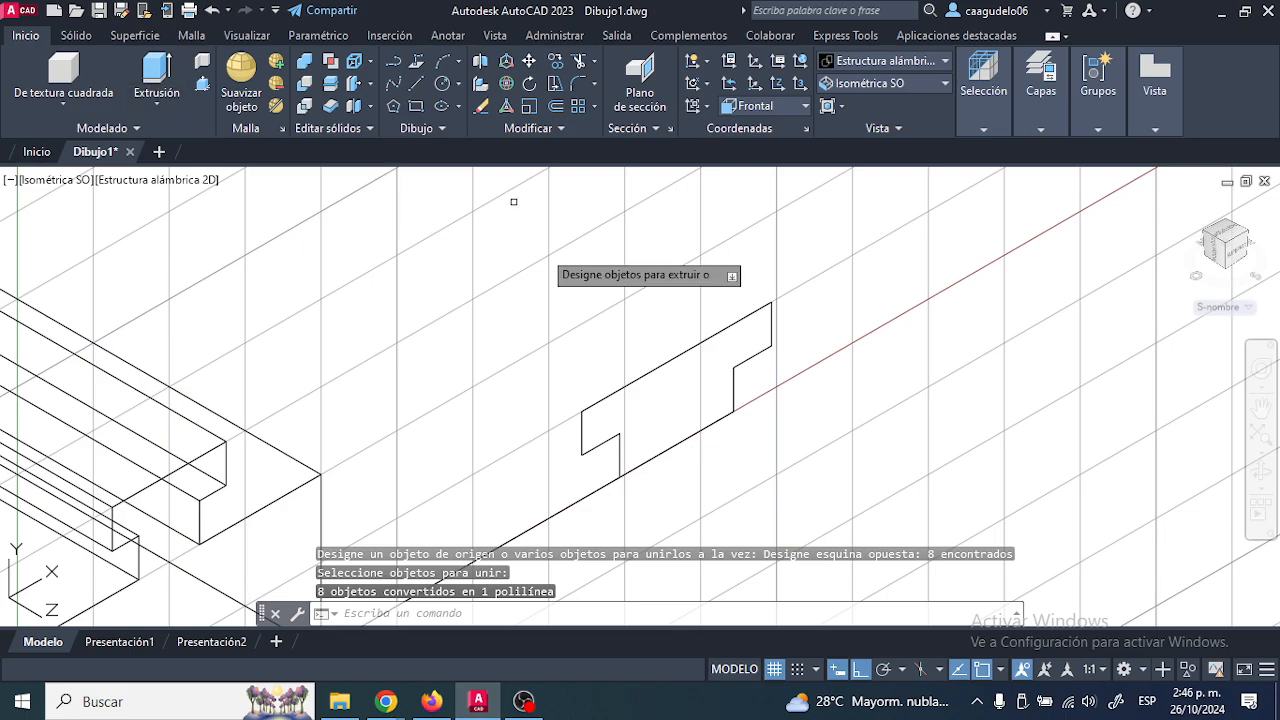
{"action": "left_click", "coordinate": [609, 394]}
{"action": "key", "text": "Return"}
{"action": "scroll", "coordinate": [497, 330], "scroll_direction": "down", "scroll_amount": 3}
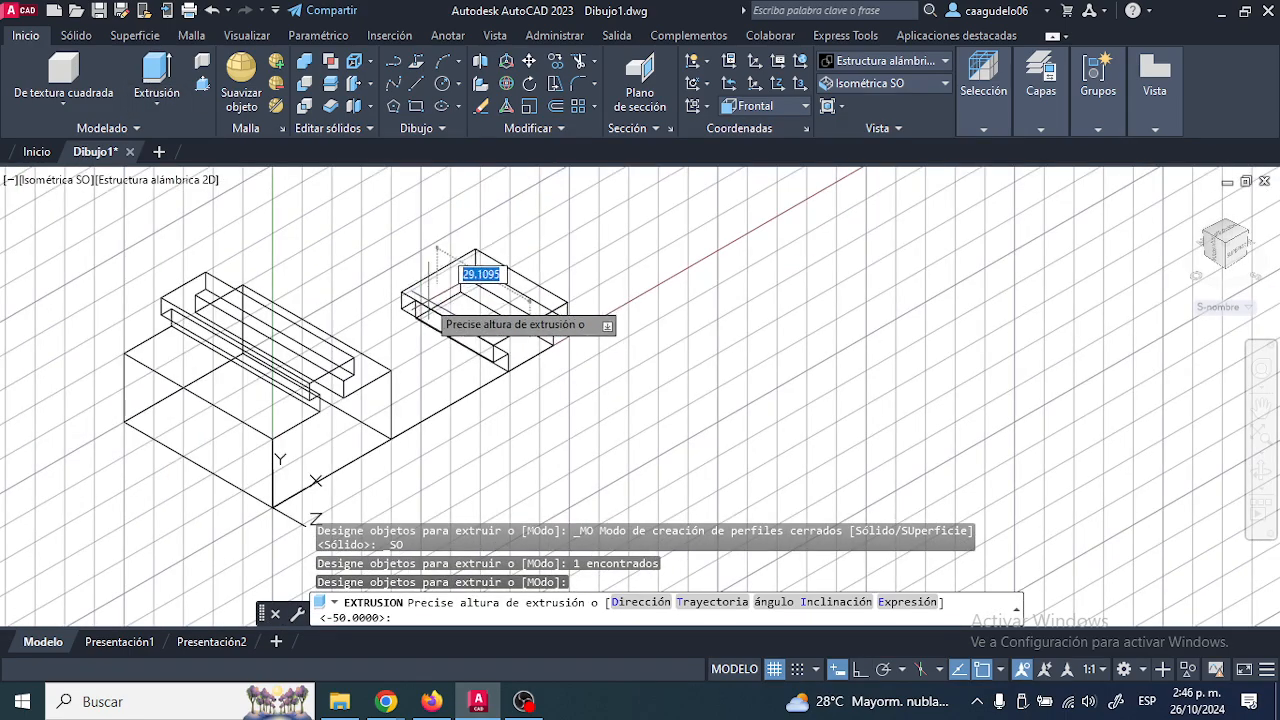
{"action": "scroll", "coordinate": [386, 286], "scroll_direction": "down", "scroll_amount": 2}
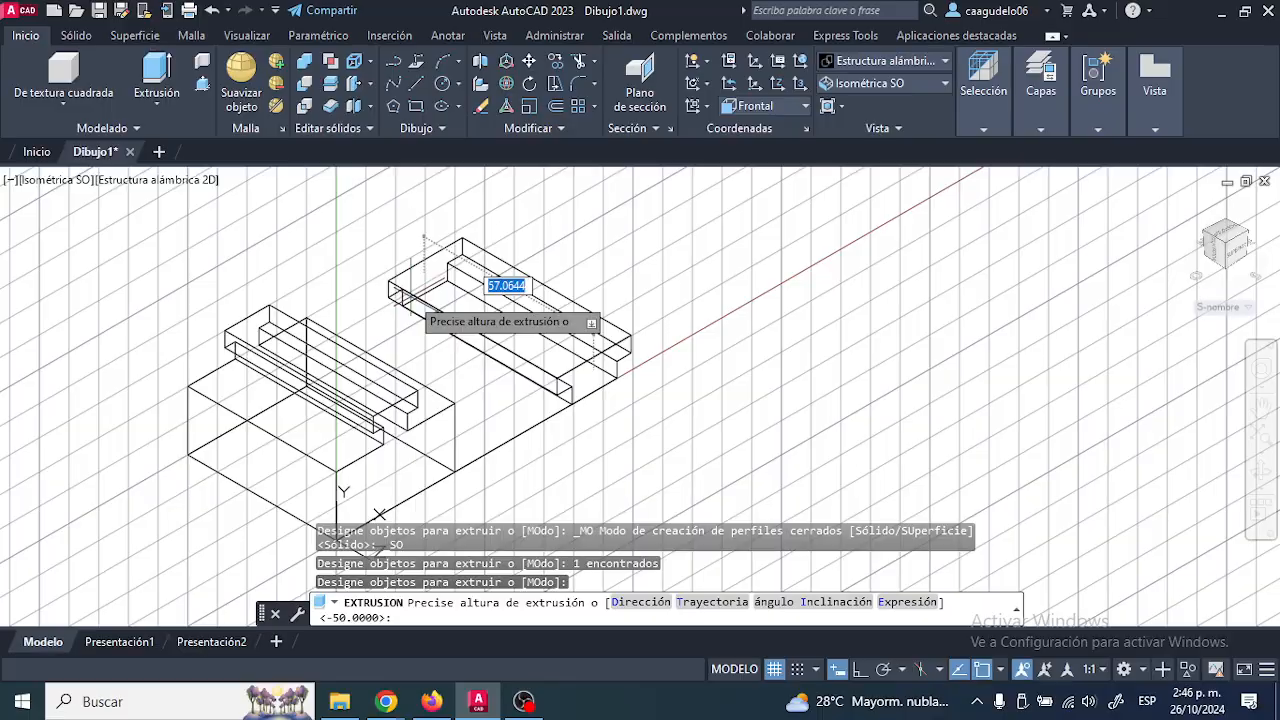
{"action": "key", "text": "alt+Tab"}
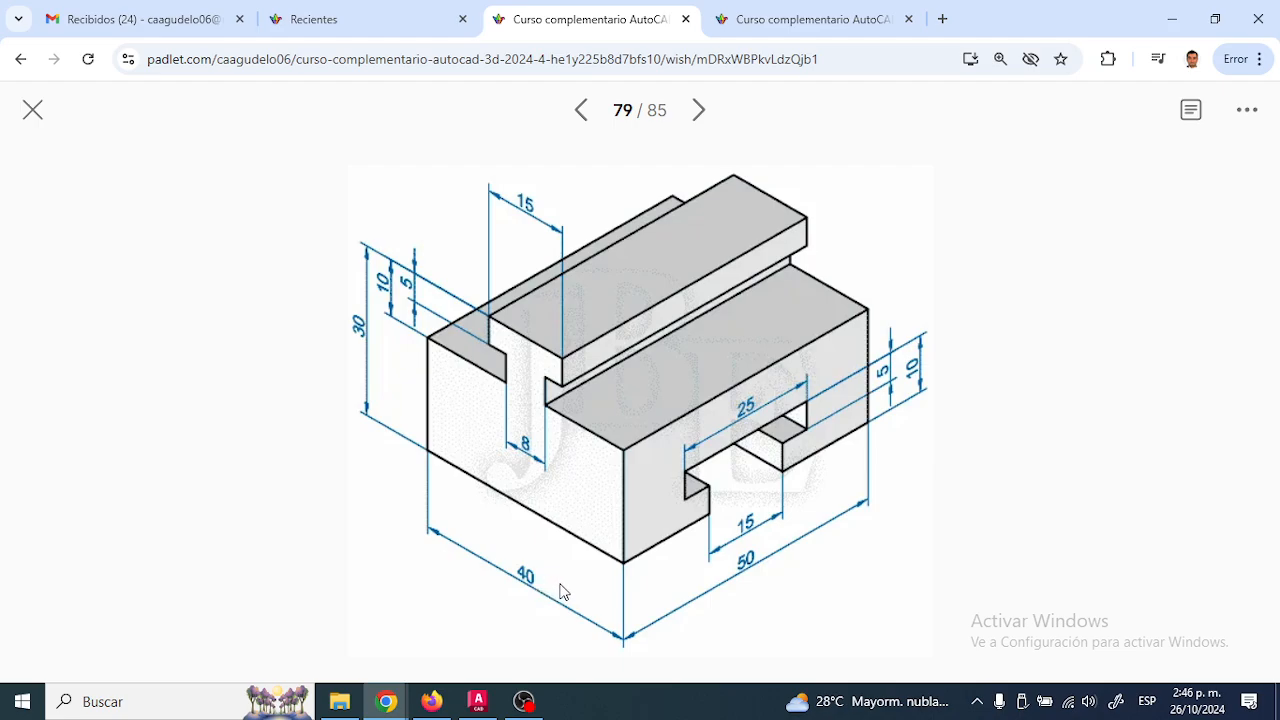
{"action": "key", "text": "alt+Tab"}
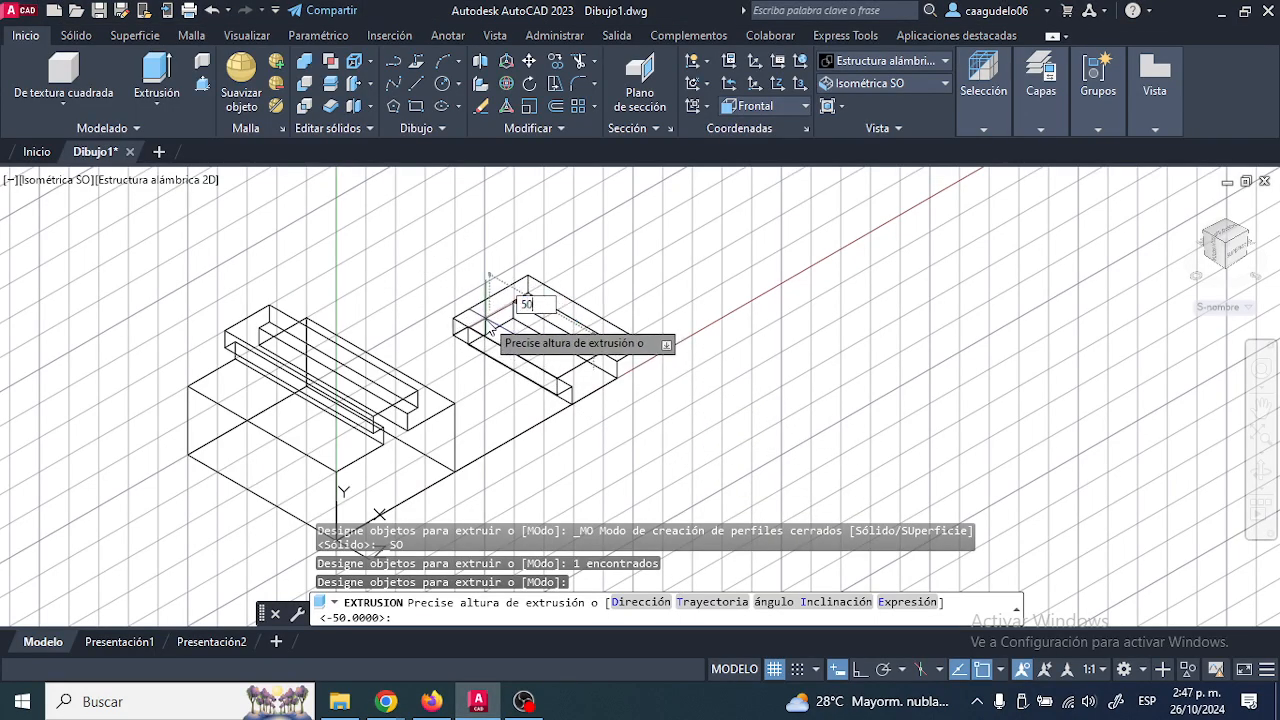
{"action": "key", "text": "Return"}
Check the slot's orientation on the browser drawing, return to AutoCAD and set the visual style to Conceptual.
{"action": "middle_click_drag", "start_coordinate": [389, 263], "coordinate": [446, 234]}
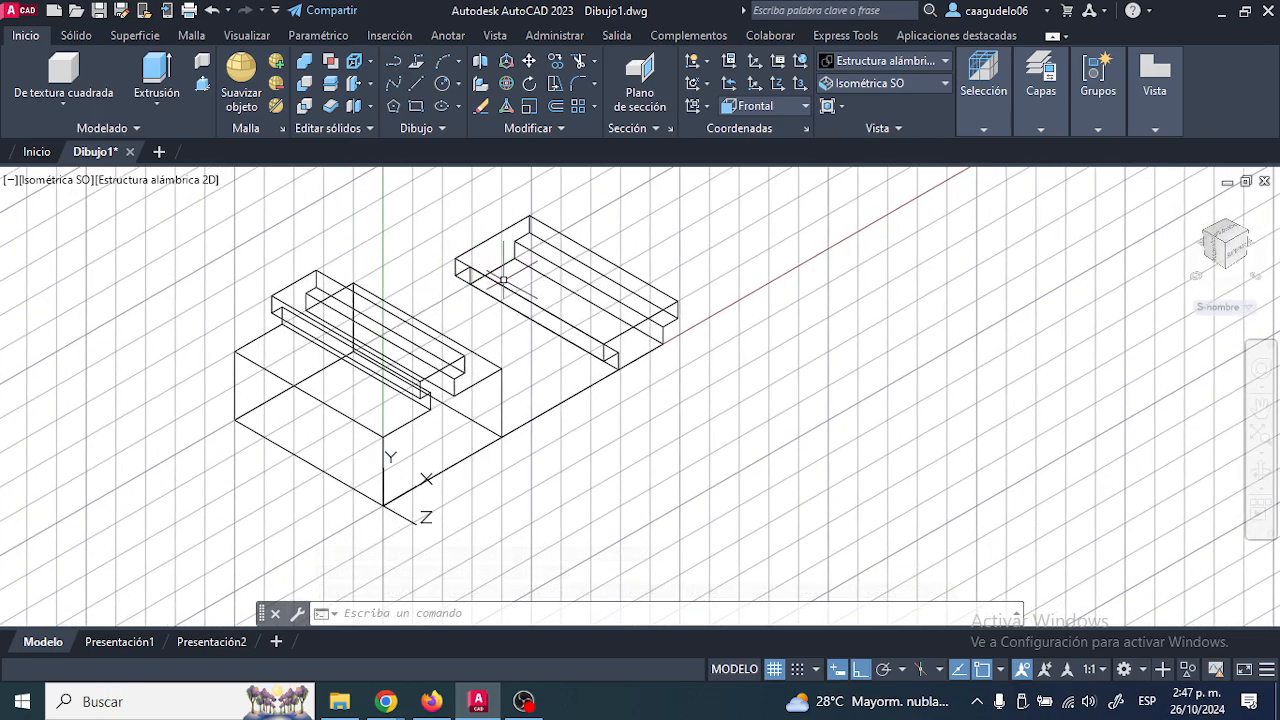
{"action": "key", "text": "alt+Tab"}
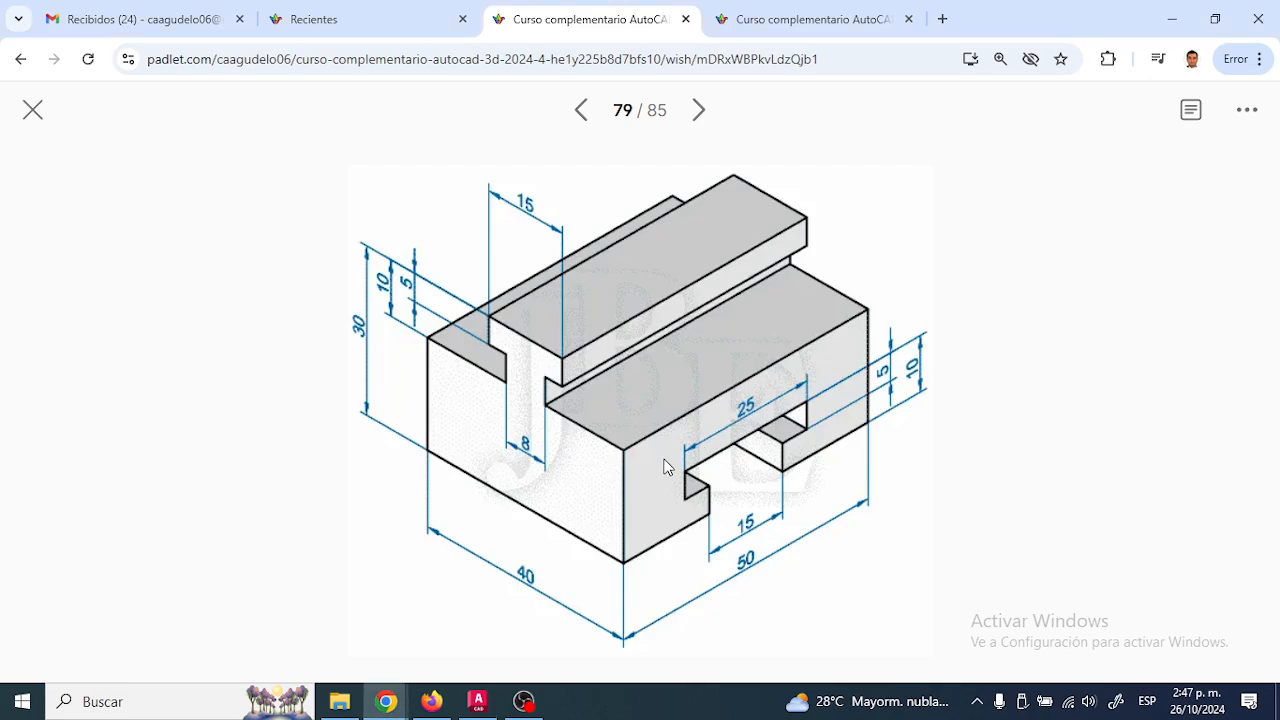
{"action": "key", "text": "alt+Tab"}
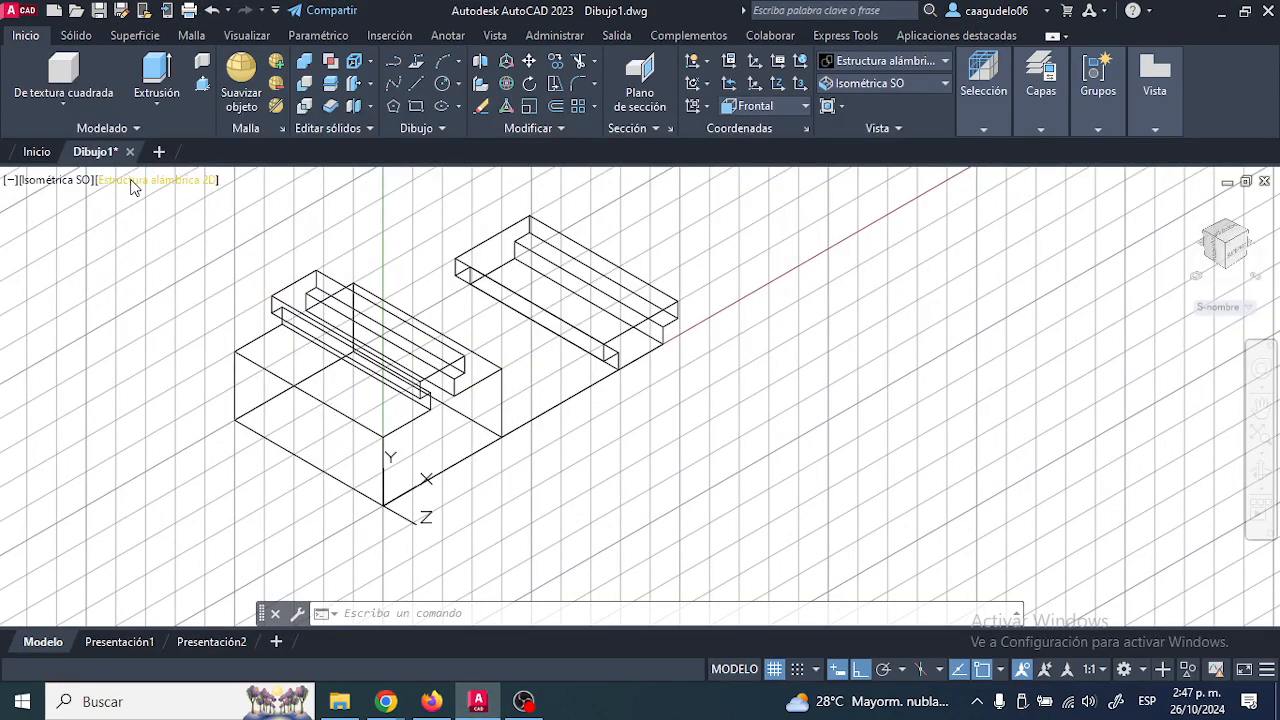
{"action": "left_click", "coordinate": [133, 184]}
{"action": "left_click", "coordinate": [168, 246]}
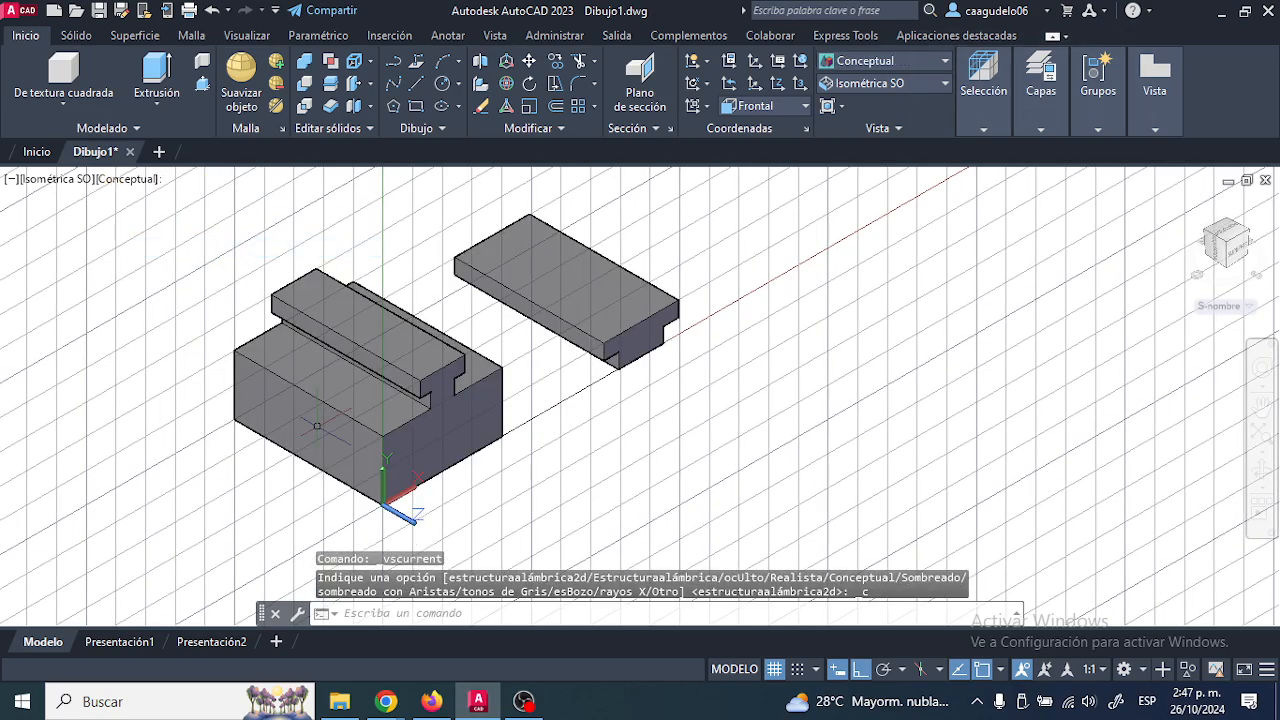
{"action": "left_click", "coordinate": [305, 395]}
{"action": "key", "text": "Escape"}
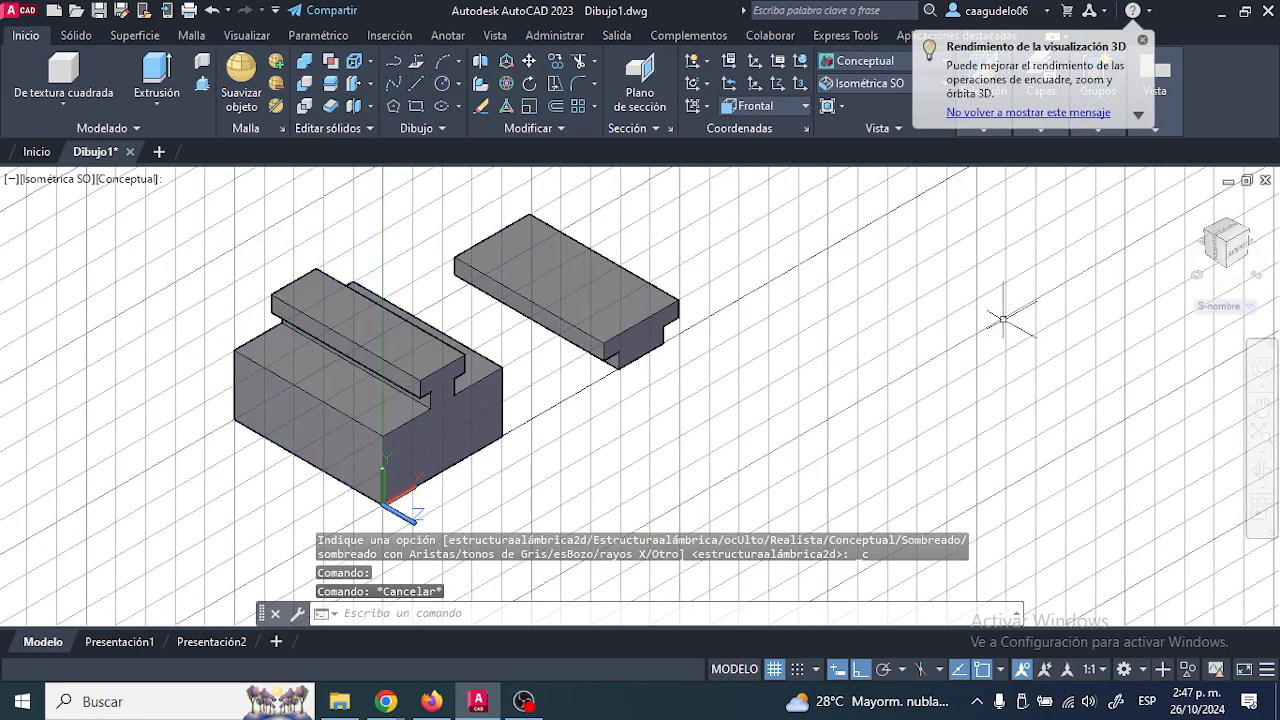
Set the coordinate system to Universal (World).
{"action": "left_click", "coordinate": [205, 36]}
{"action": "left_click", "coordinate": [245, 36]}
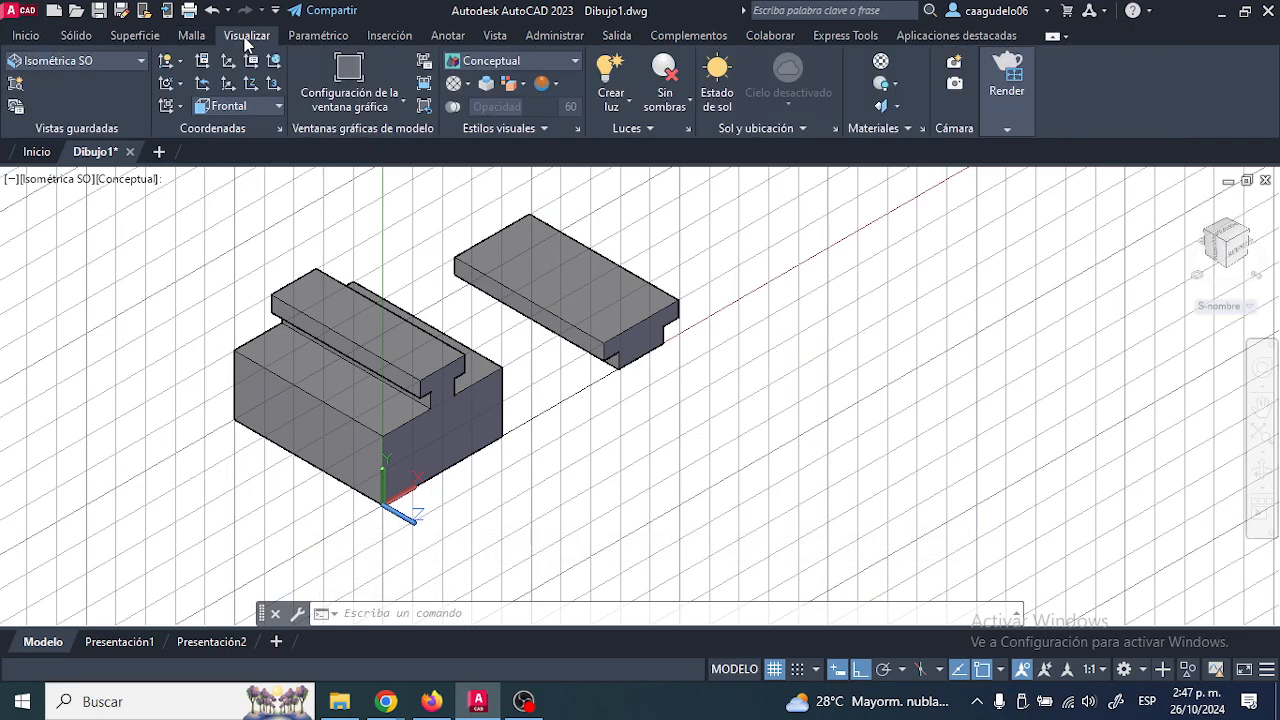
{"action": "left_click", "coordinate": [240, 105]}
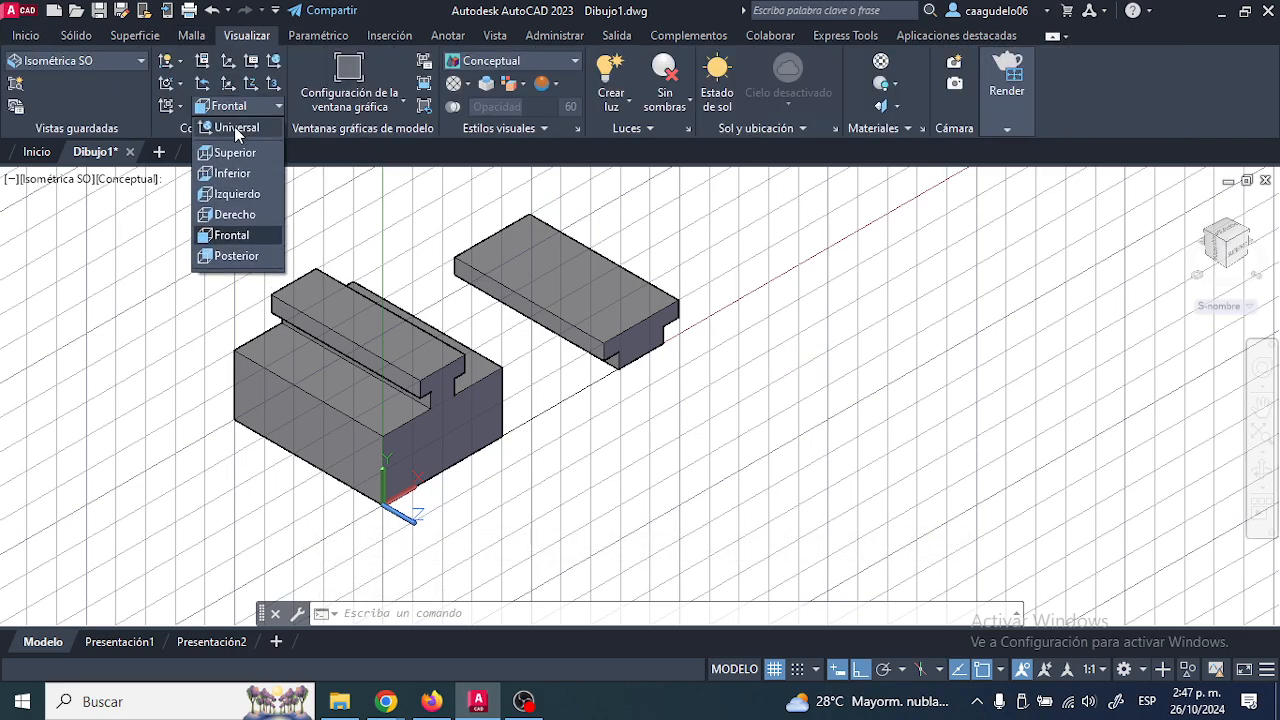
{"action": "left_click", "coordinate": [236, 128]}
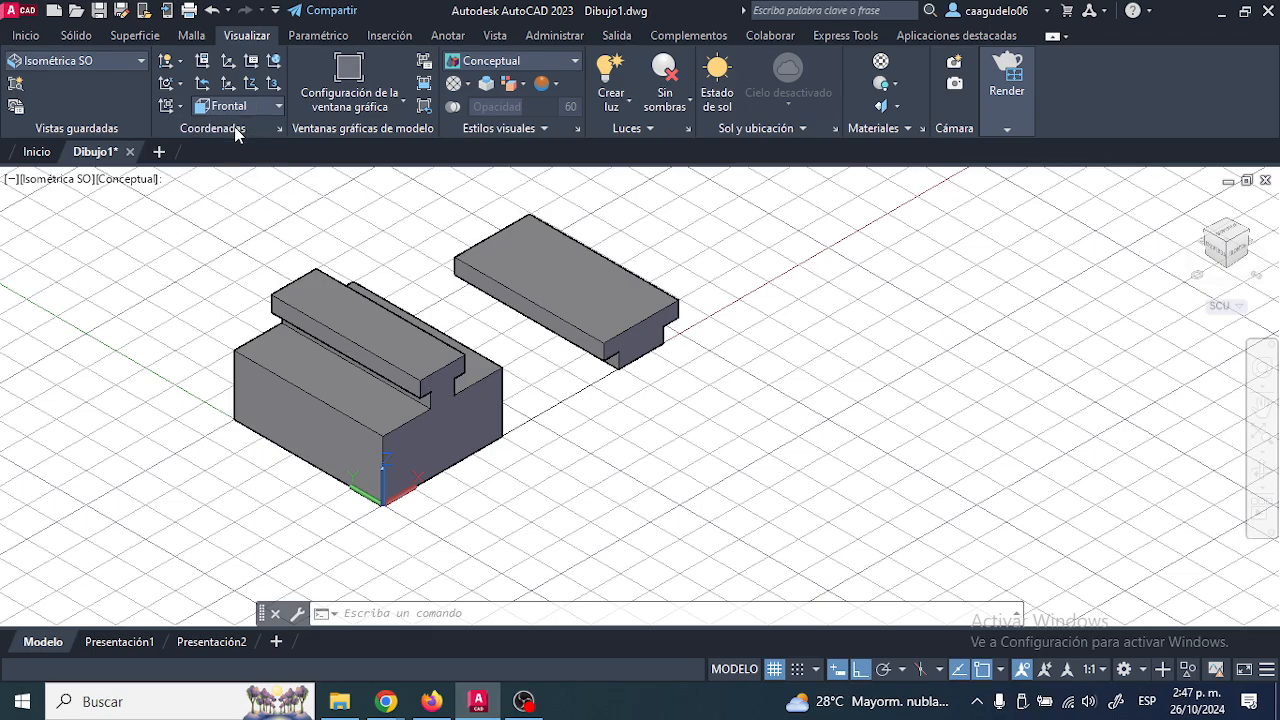
{"action": "left_click", "coordinate": [30, 37]}
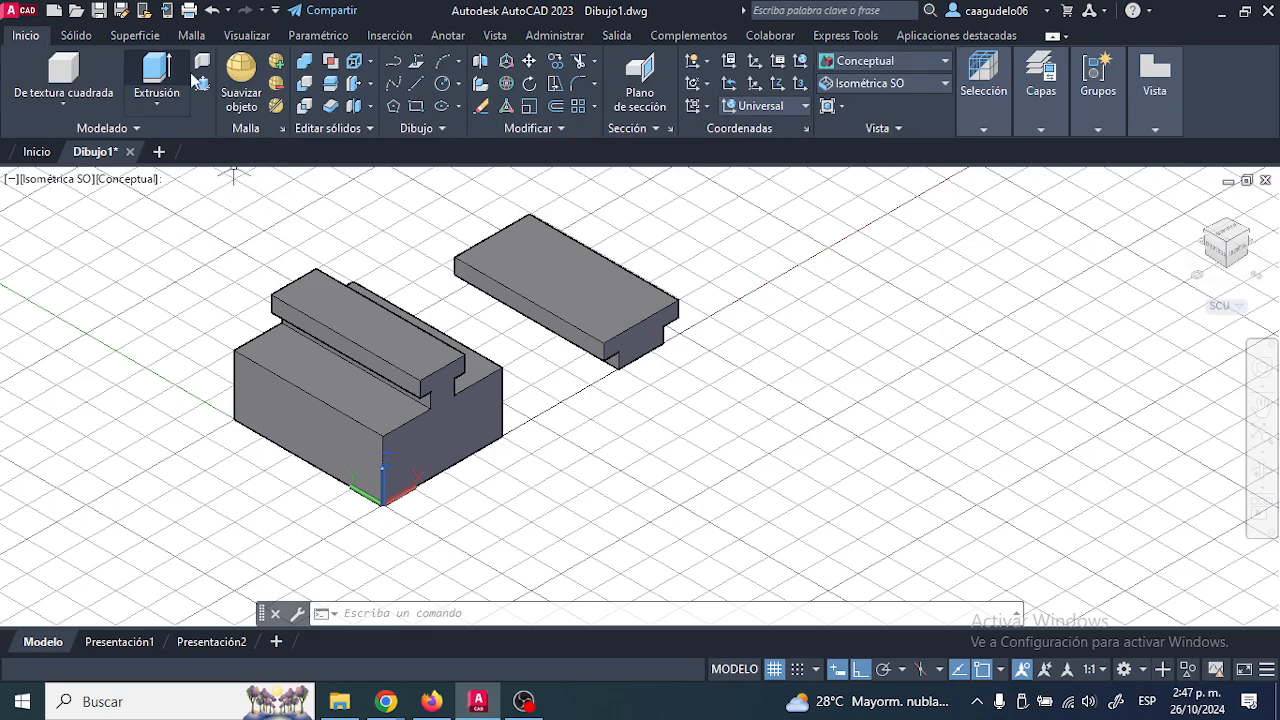
Rotate the extruded T-slot solid a quarter turn clockwise about its lower front corner so that it runs along the X axis.
{"action": "left_click", "coordinate": [530, 85]}
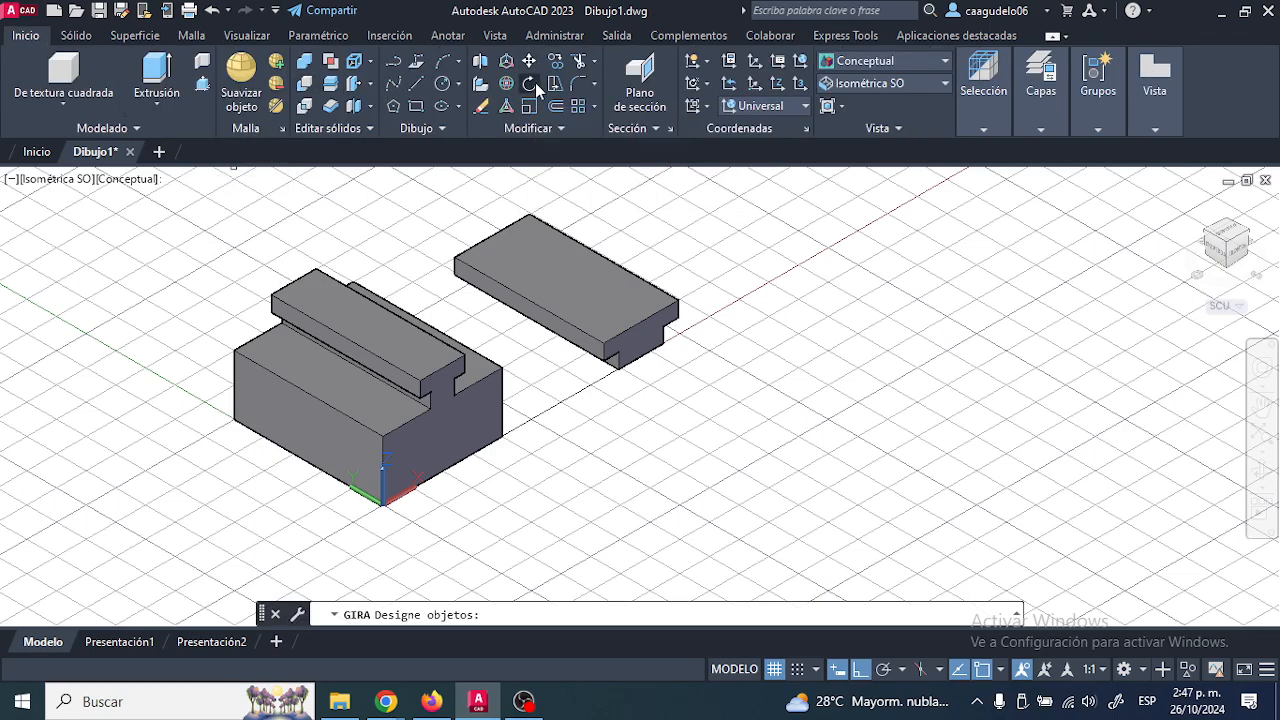
{"action": "left_click", "coordinate": [619, 266]}
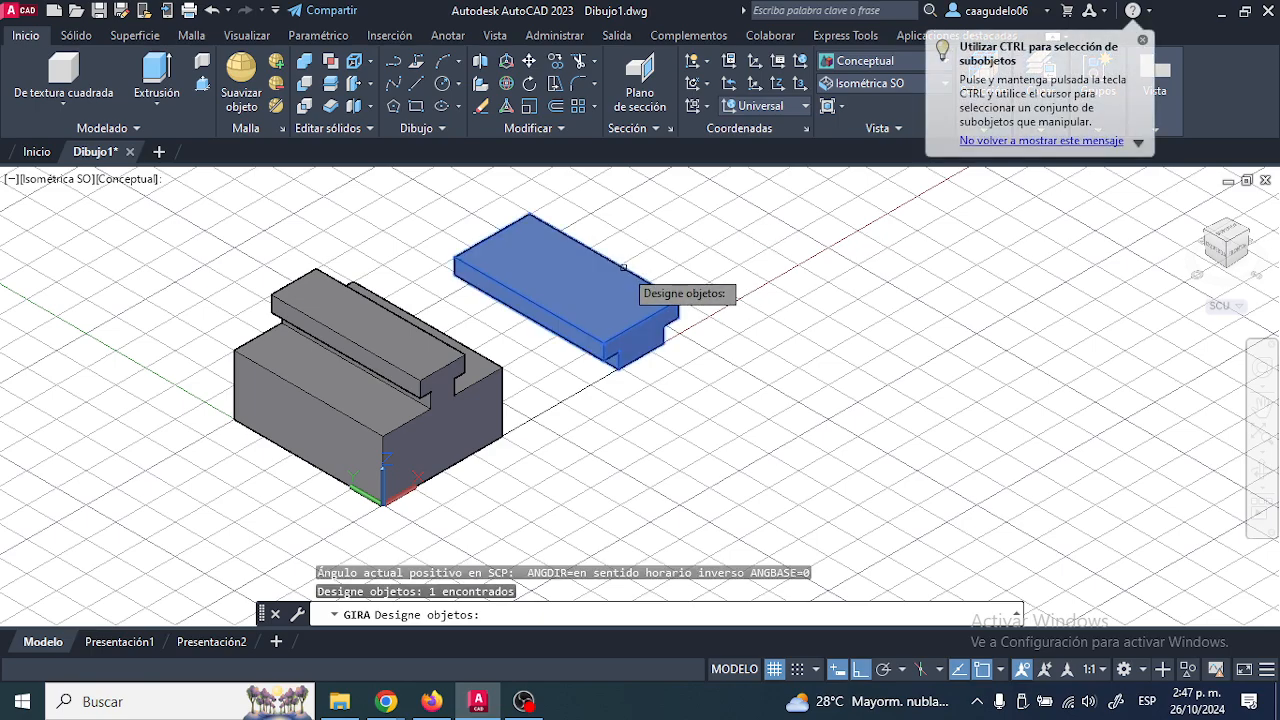
{"action": "key", "text": "Return"}
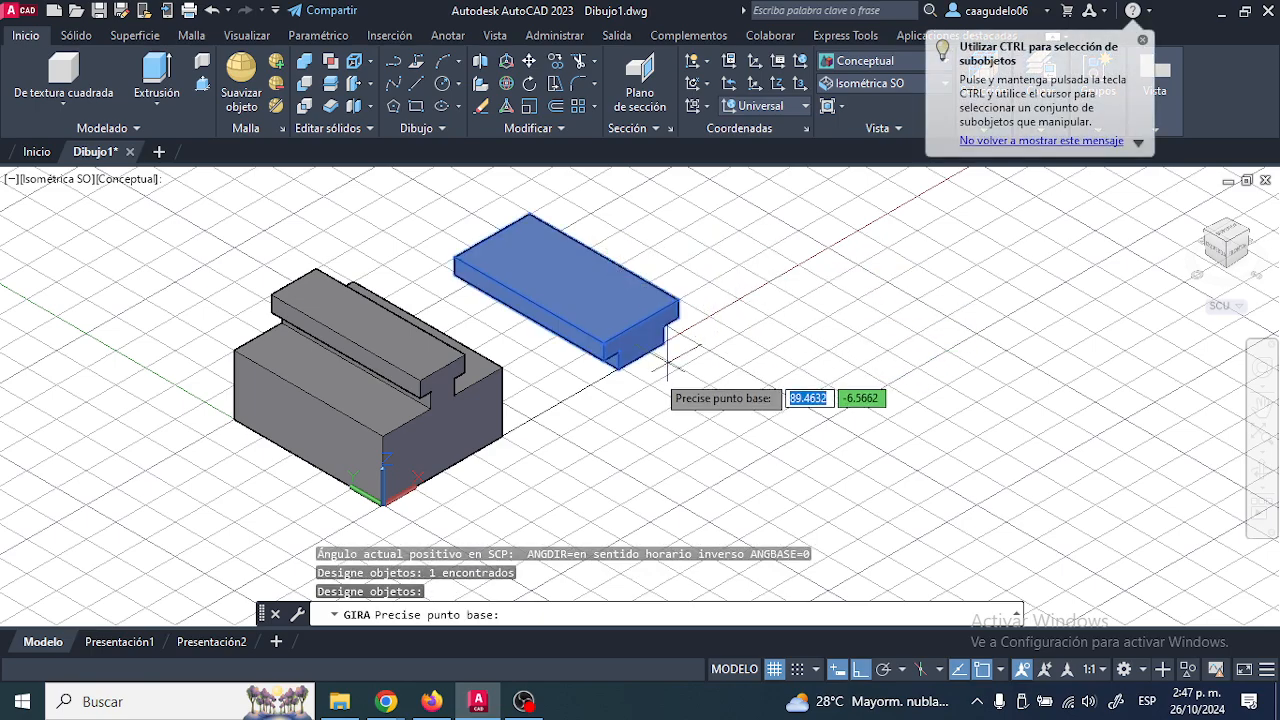
{"action": "scroll", "coordinate": [666, 362], "scroll_direction": "up", "scroll_amount": 4}
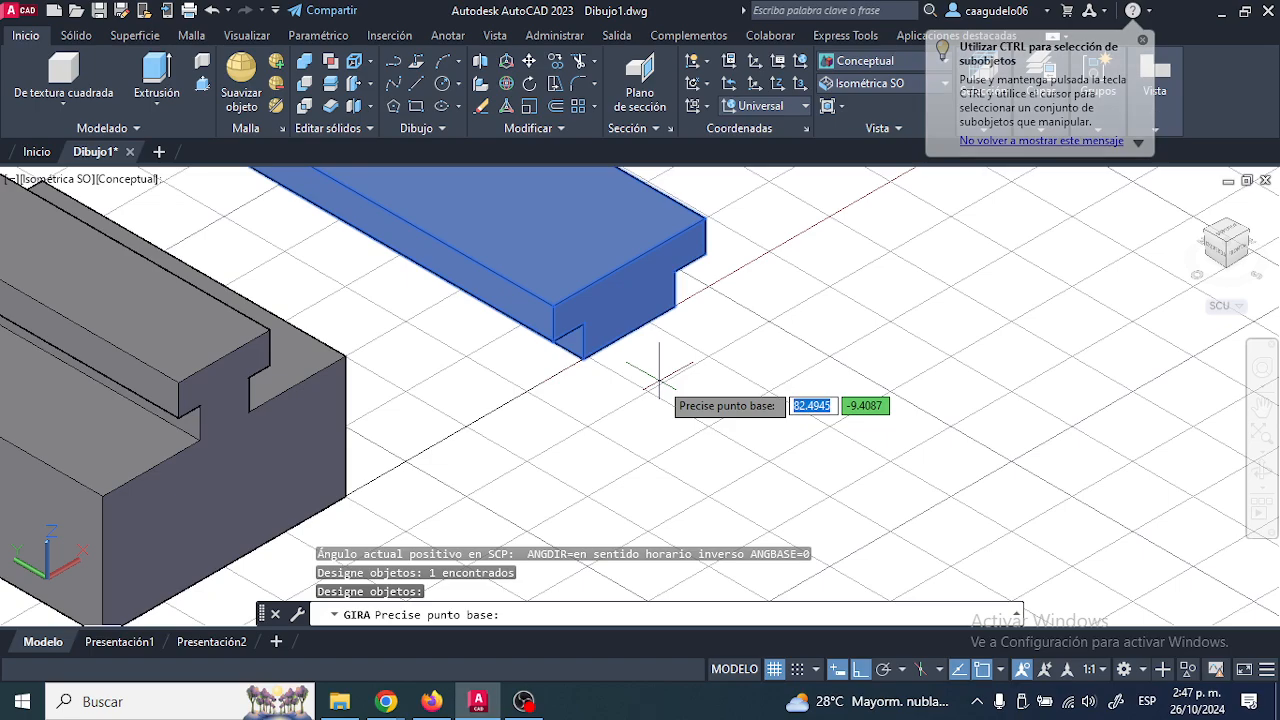
{"action": "left_click", "coordinate": [583, 358]}
{"action": "scroll", "coordinate": [600, 380], "scroll_direction": "down", "scroll_amount": 4}
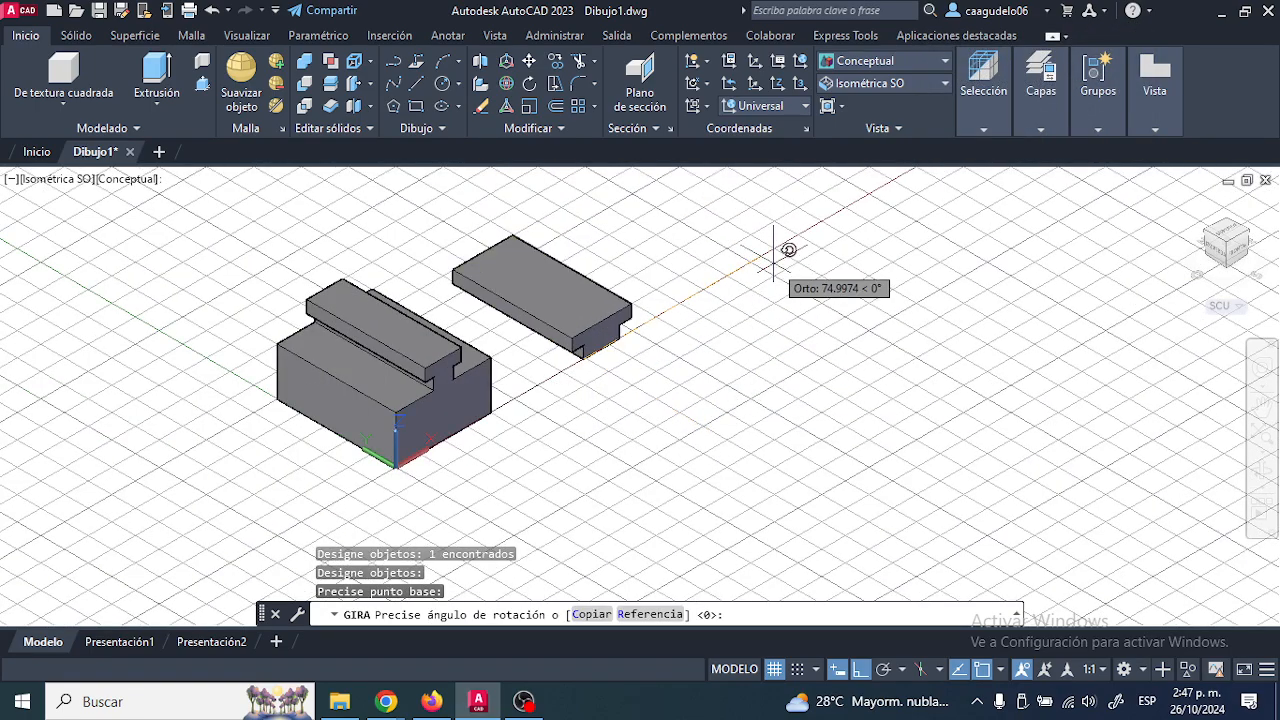
{"action": "left_click", "coordinate": [799, 418]}
{"action": "scroll", "coordinate": [574, 429], "scroll_direction": "up", "scroll_amount": 2}
{"action": "middle_click_drag", "start_coordinate": [574, 429], "coordinate": [706, 443]}
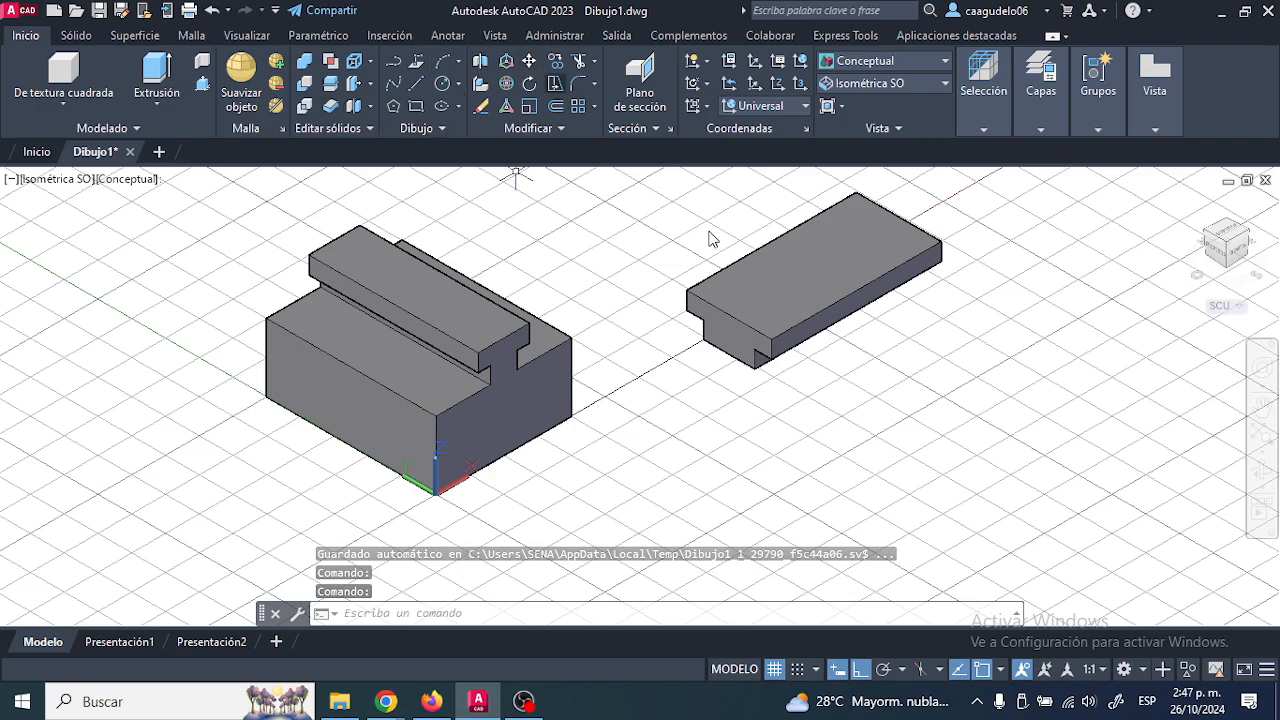
Move the T-slot solid from the midpoint of its lower end edge to the midpoint of the block's lower edge on the Y-axis side.
{"action": "type", "text": "move"}
{"action": "key", "text": "Return"}
{"action": "left_click", "coordinate": [716, 304]}
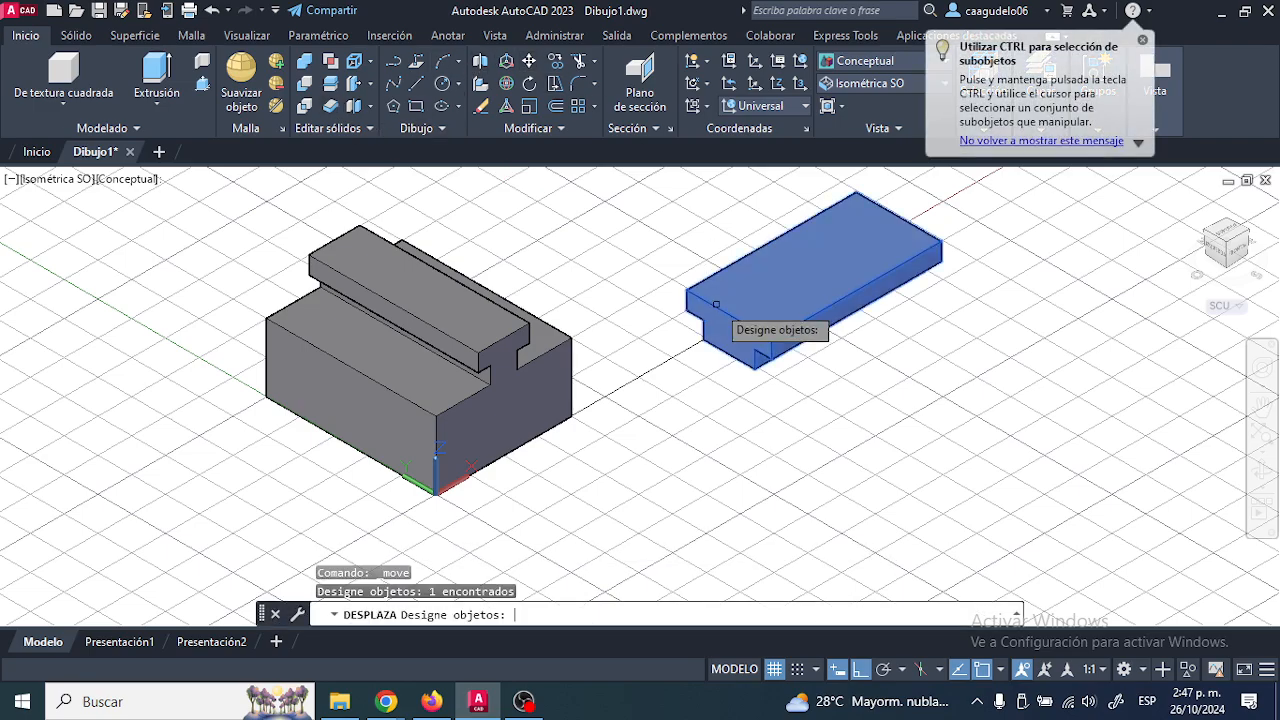
{"action": "key", "text": "Return"}
{"action": "scroll", "coordinate": [640, 310], "scroll_direction": "up", "scroll_amount": 3}
{"action": "scroll", "coordinate": [634, 306], "scroll_direction": "up", "scroll_amount": 2}
{"action": "scroll", "coordinate": [749, 277], "scroll_direction": "up", "scroll_amount": 1}
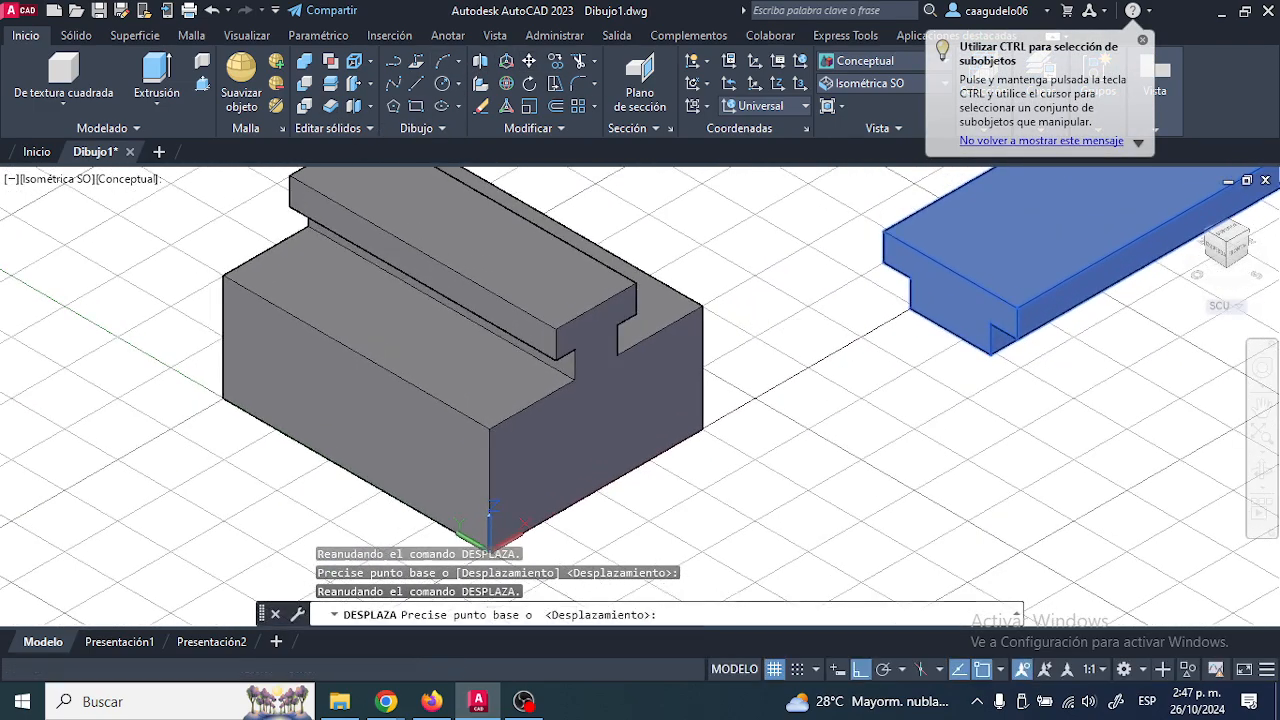
{"action": "left_click", "coordinate": [950, 330]}
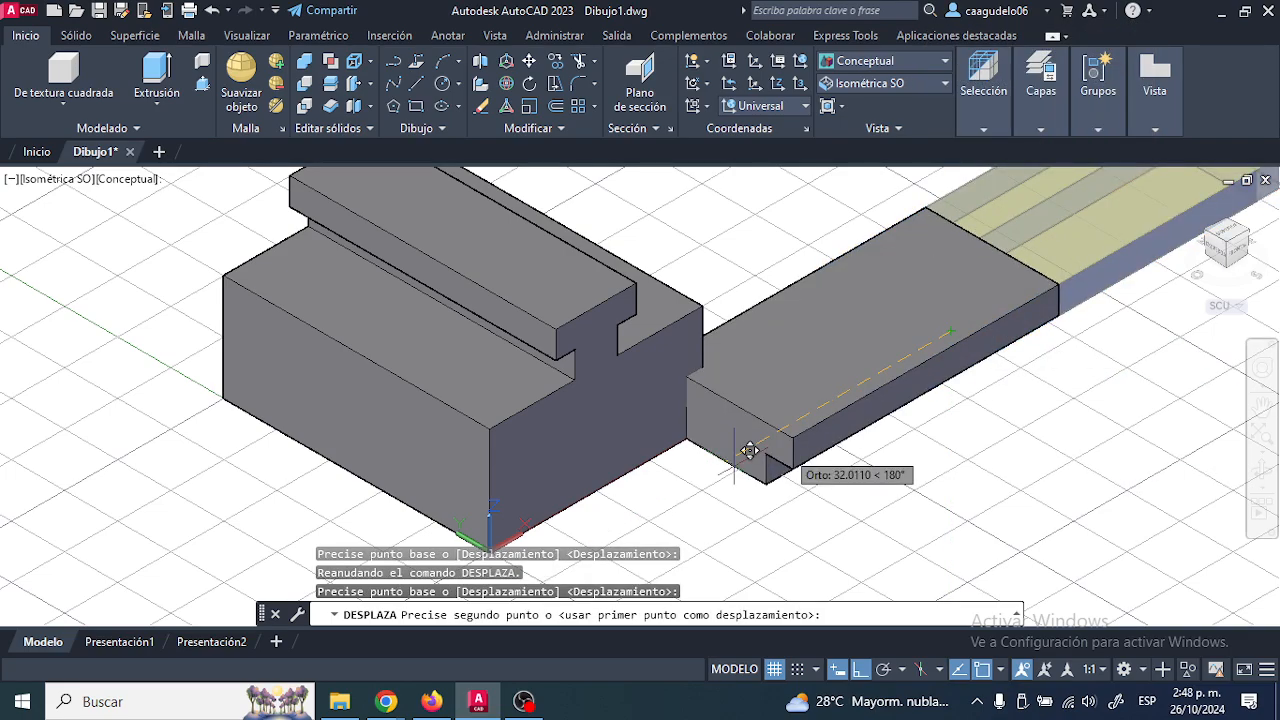
{"action": "left_click", "coordinate": [353, 469]}
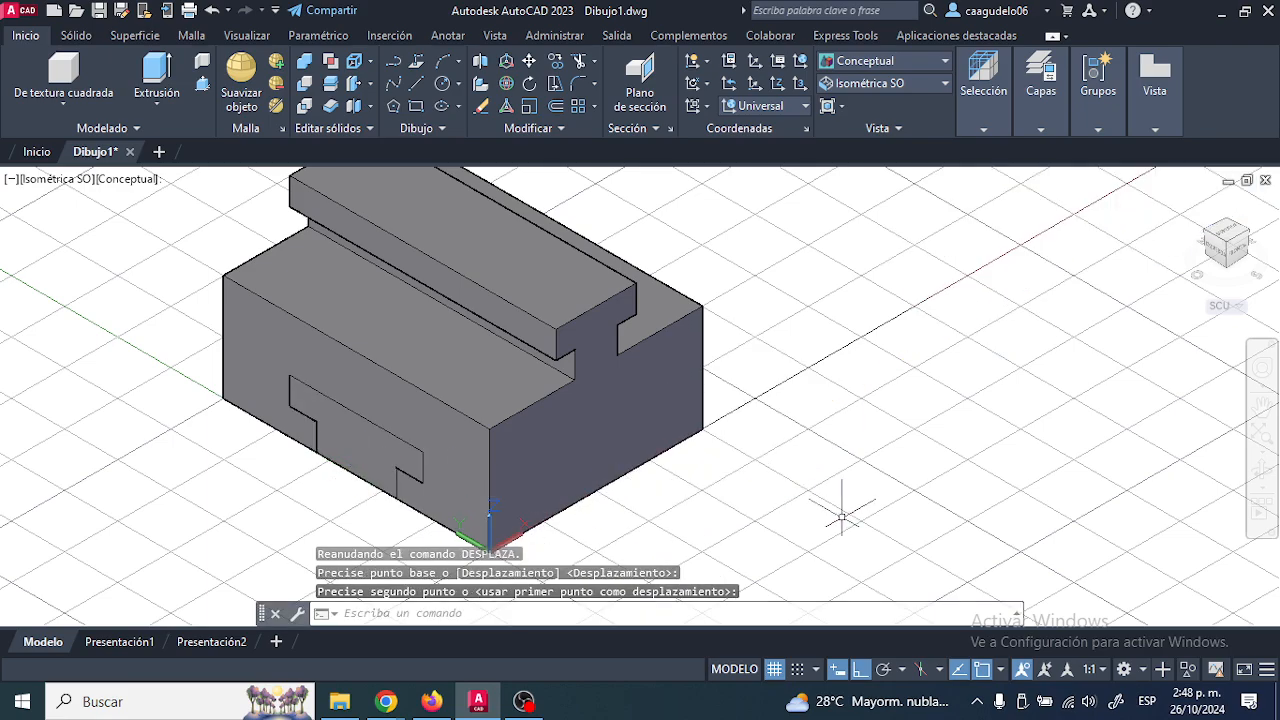
Subtract the T-slot solid from the main block to cut the slot through its base, and inspect the cut in 3D.
{"action": "middle_click_drag", "start_coordinate": [648, 385], "coordinate": [640, 360], "text": "shift"}
{"action": "key", "text": "Escape"}
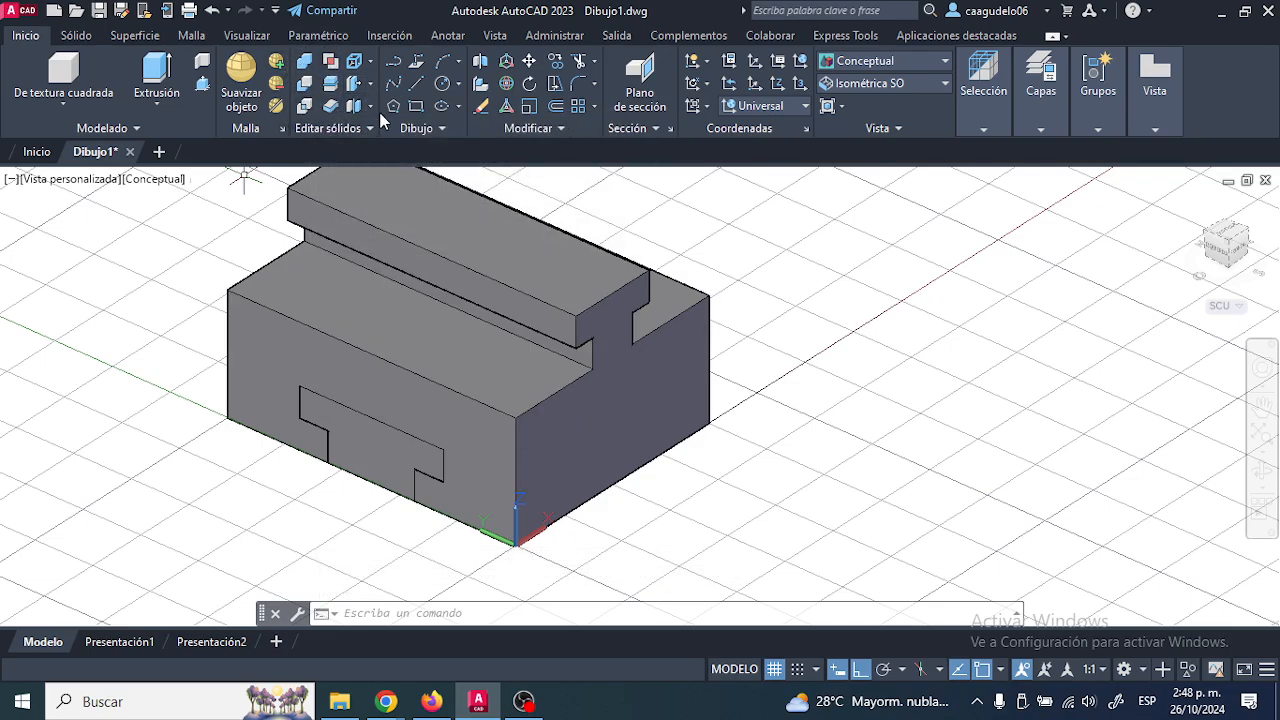
{"action": "left_click", "coordinate": [304, 87]}
{"action": "mouse_move", "coordinate": [790, 306]}
{"action": "middle_mouse_down"}
{"action": "mouse_move", "coordinate": [838, 342]}
{"action": "mouse_move", "coordinate": [791, 308]}
{"action": "middle_mouse_up"}
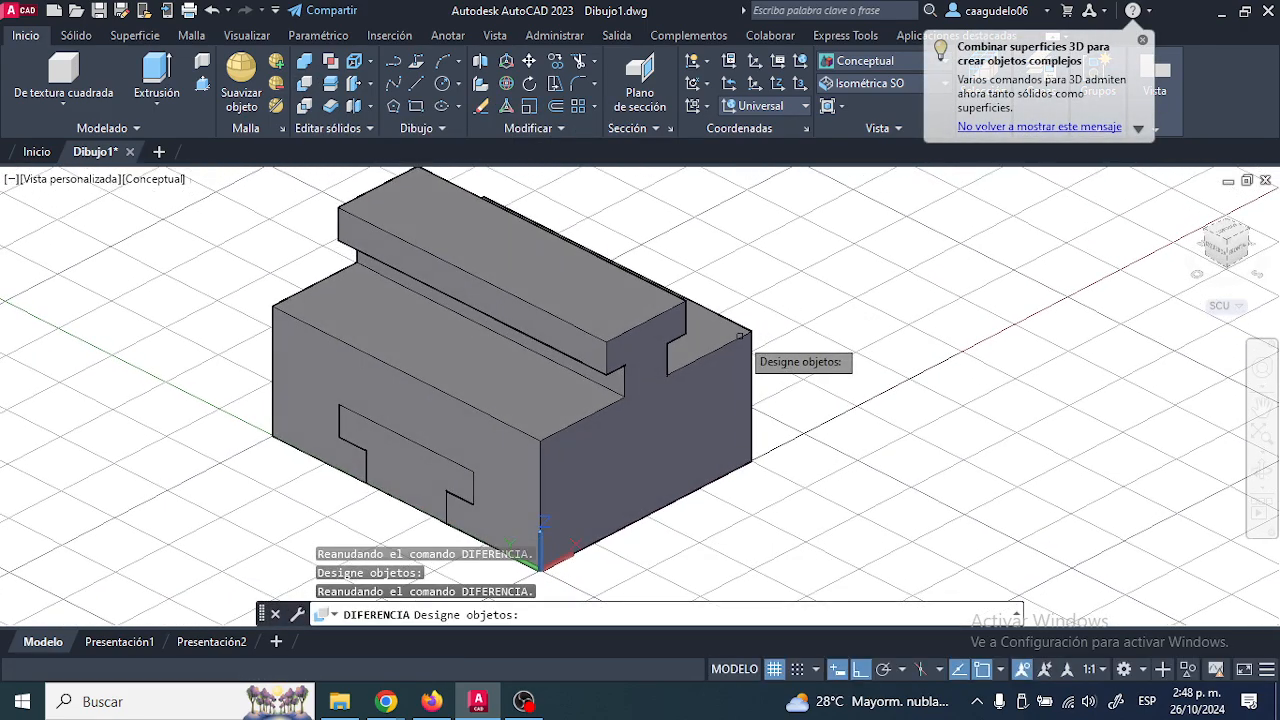
{"action": "left_click", "coordinate": [741, 335]}
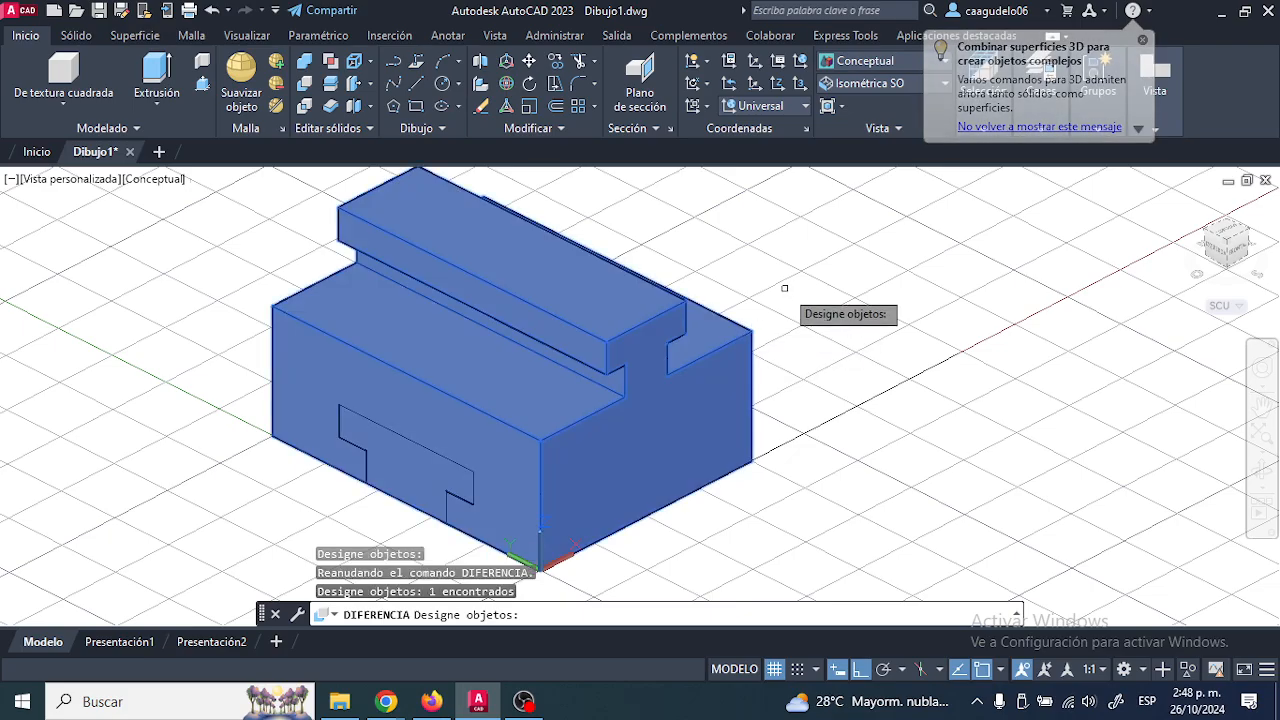
{"action": "key", "text": "Return"}
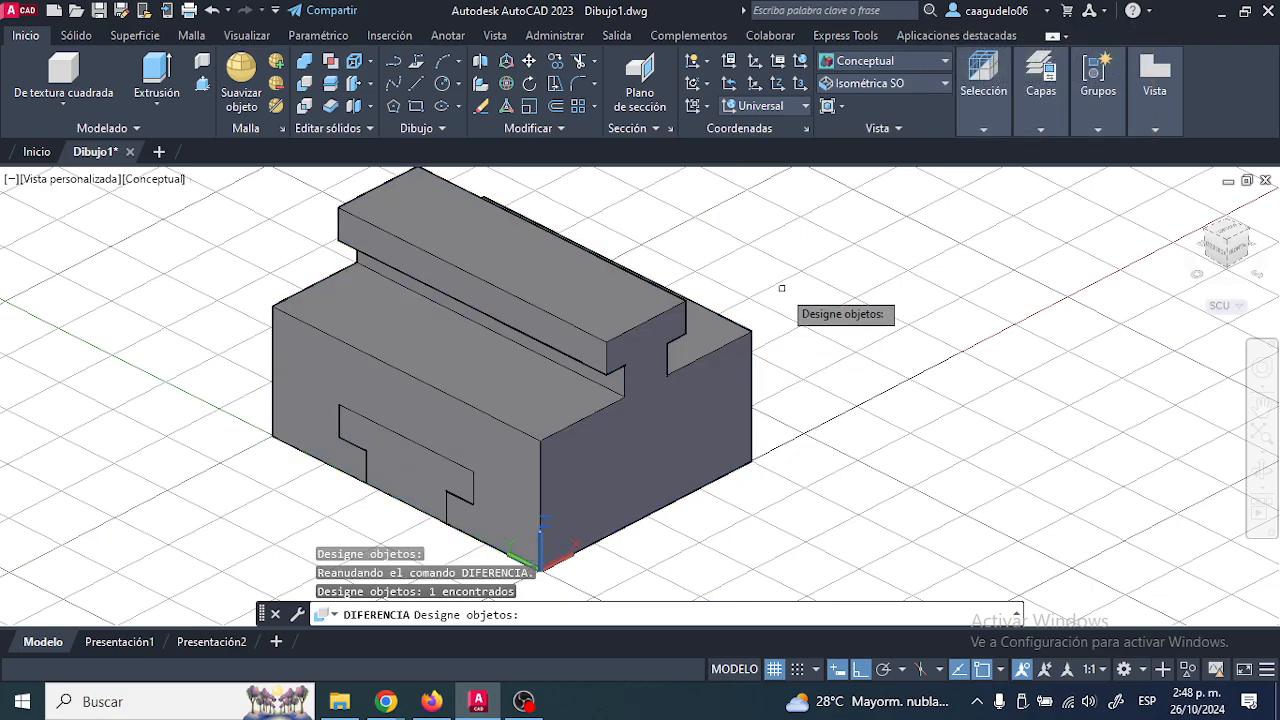
{"action": "middle_click_drag", "start_coordinate": [789, 294], "coordinate": [712, 305], "text": "shift"}
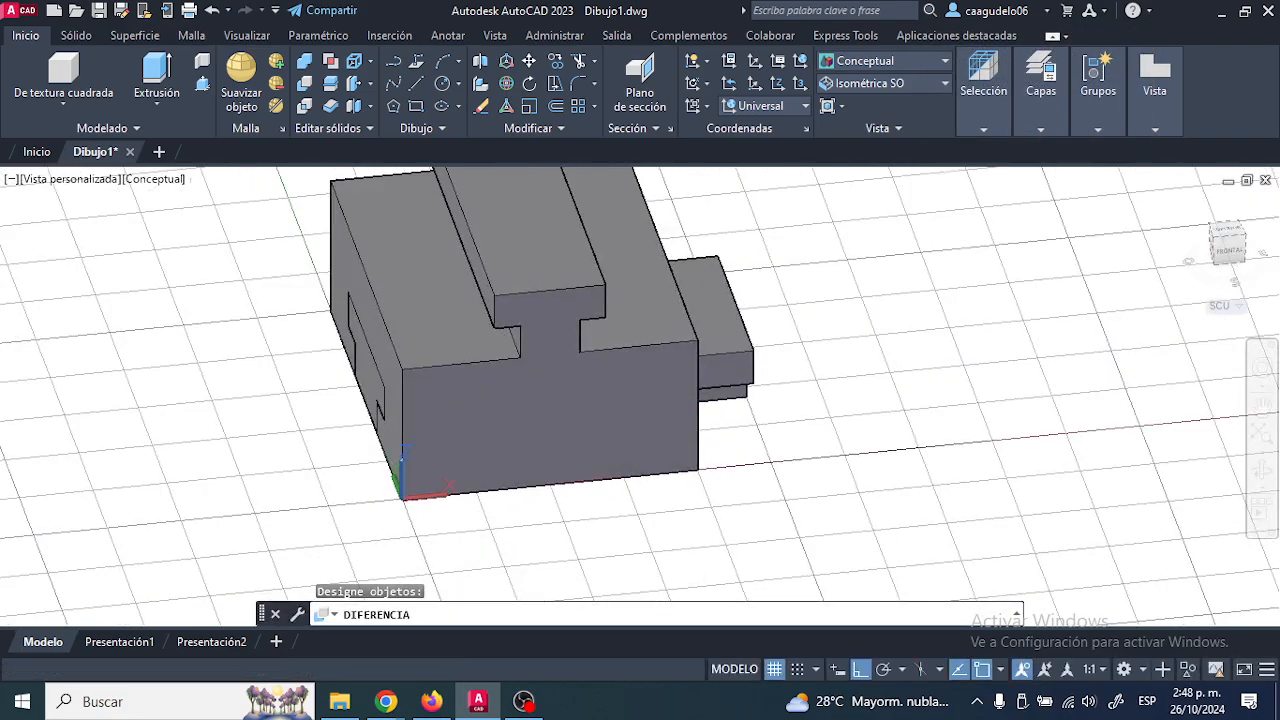
{"action": "left_click", "coordinate": [718, 308]}
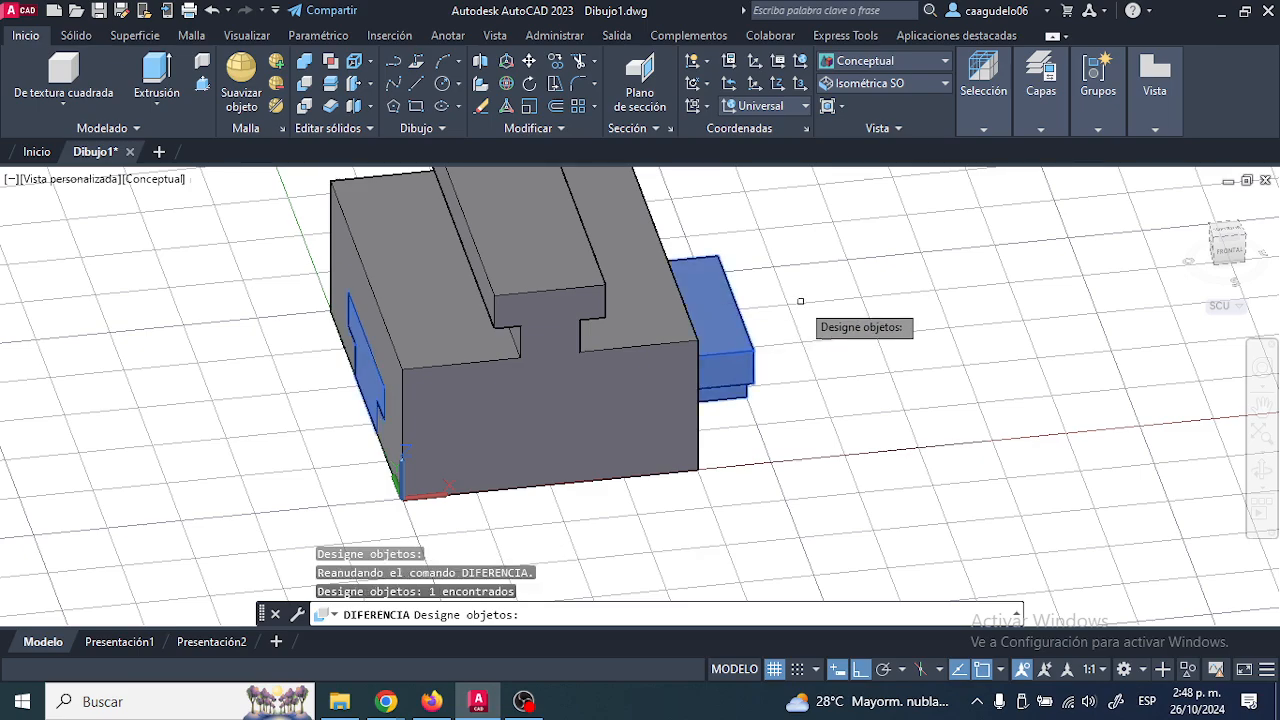
{"action": "key", "text": "Return"}
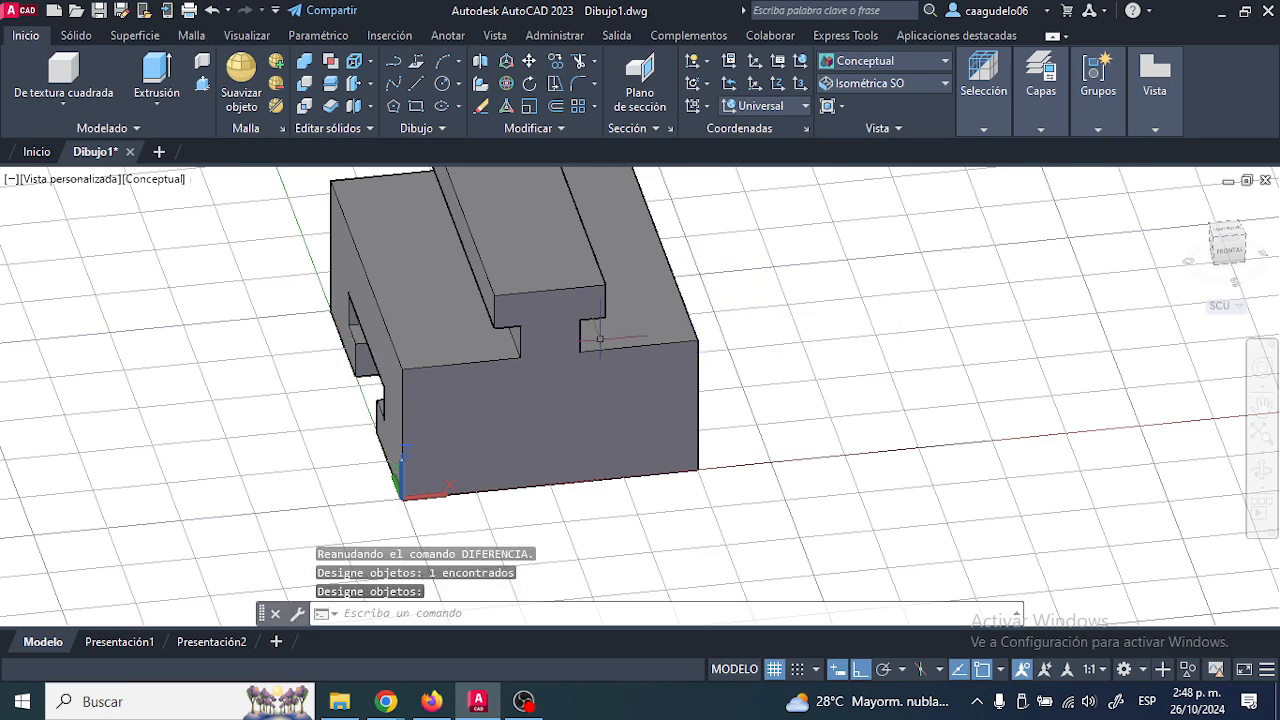
{"action": "middle_click_drag", "start_coordinate": [460, 380], "coordinate": [533, 366], "text": "shift"}
{"action": "key", "text": "Escape"}
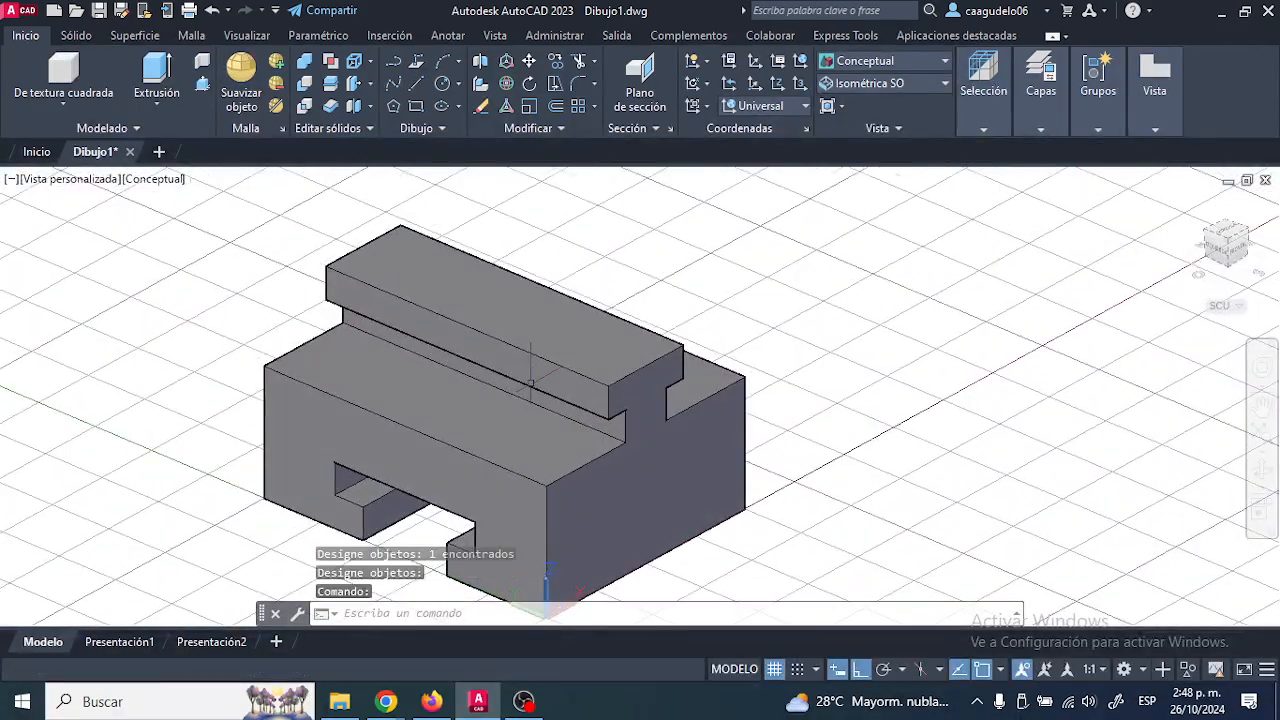
Undo the T-slot subtraction so that the main block and the T-slot solid are separate again.
{"action": "scroll", "coordinate": [529, 331], "scroll_direction": "up", "scroll_amount": 3}
{"action": "key", "text": "ctrl+z"}
{"action": "key", "text": "ctrl+z"}
{"action": "key", "text": "ctrl+z"}
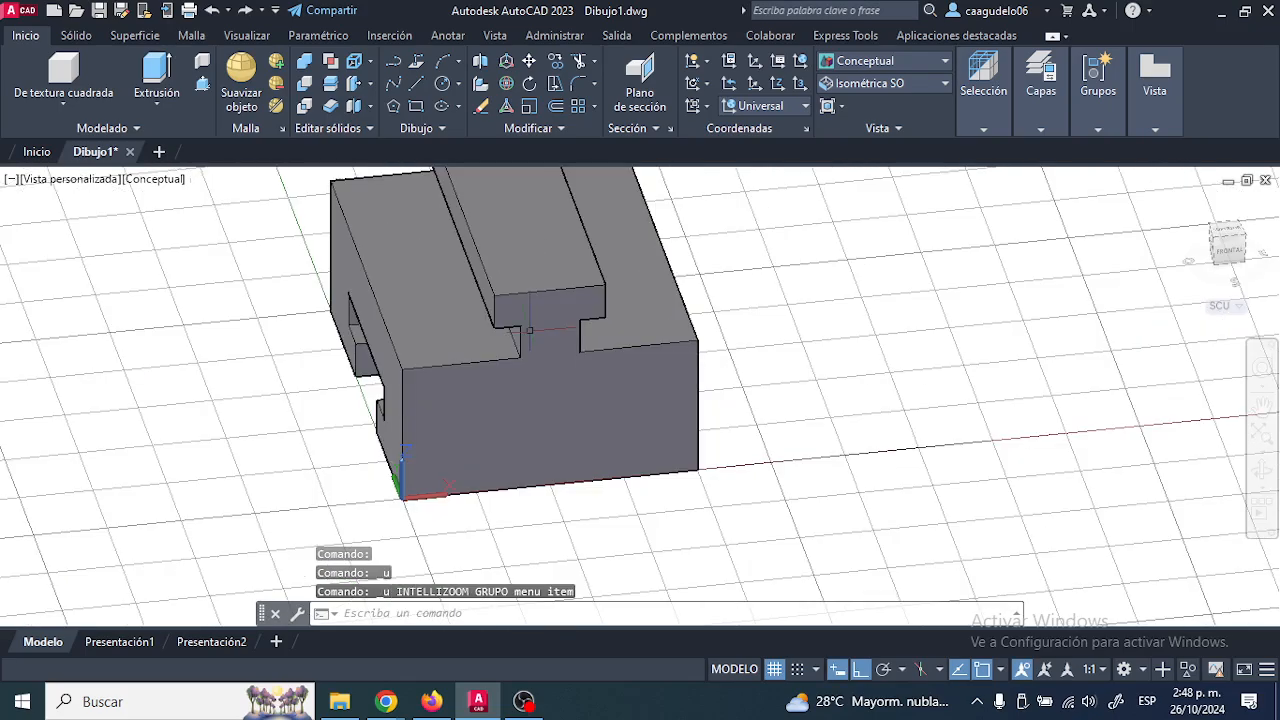
{"action": "left_click", "coordinate": [387, 444]}
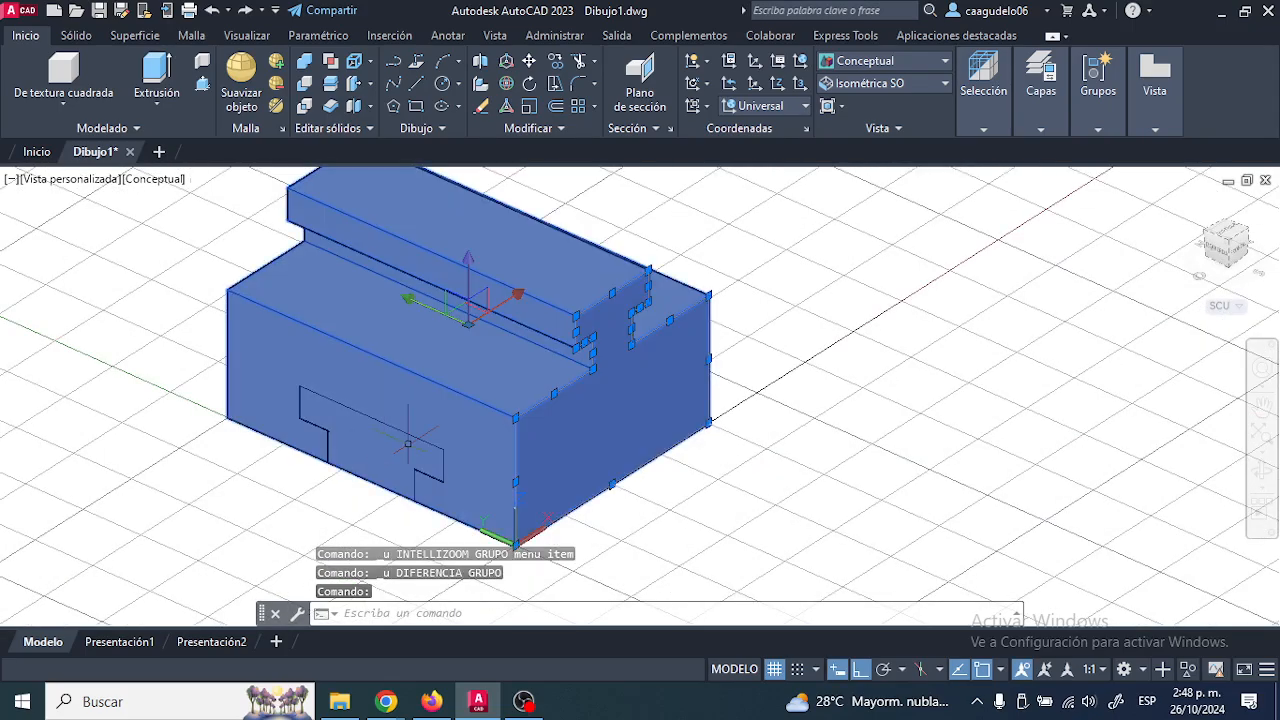
{"action": "key", "text": "Escape"}
{"action": "key", "text": "Escape"}
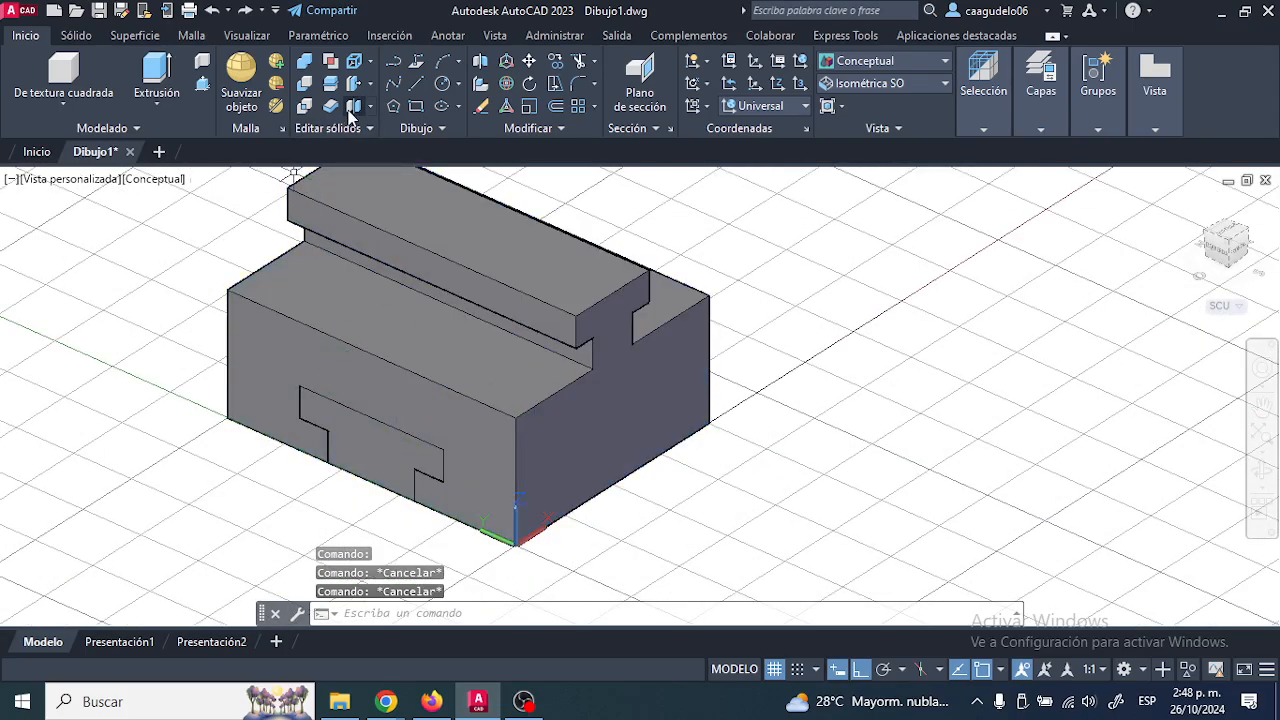
Move the T-slot solid 5 units along the negative Y axis, using its lower front corner as the base point.
{"action": "left_click", "coordinate": [531, 62]}
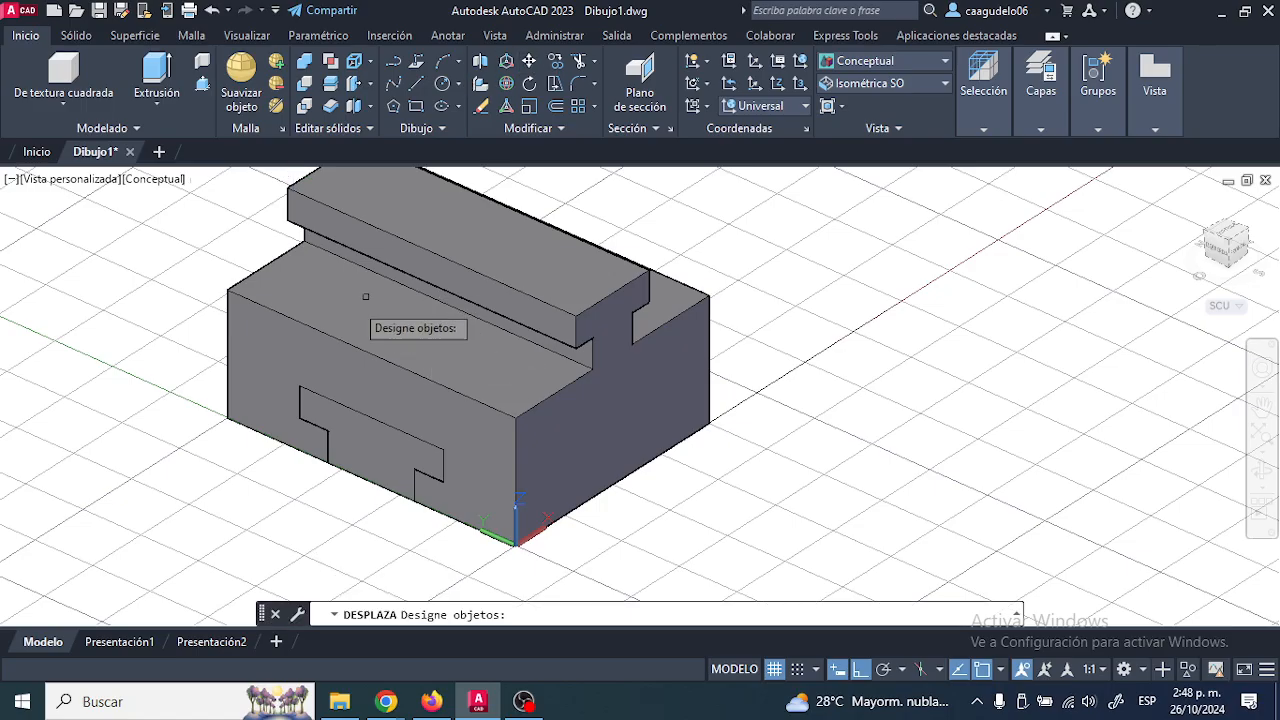
{"action": "middle_click_drag", "start_coordinate": [503, 403], "coordinate": [543, 300], "text": "shift"}
{"action": "left_click", "coordinate": [662, 312]}
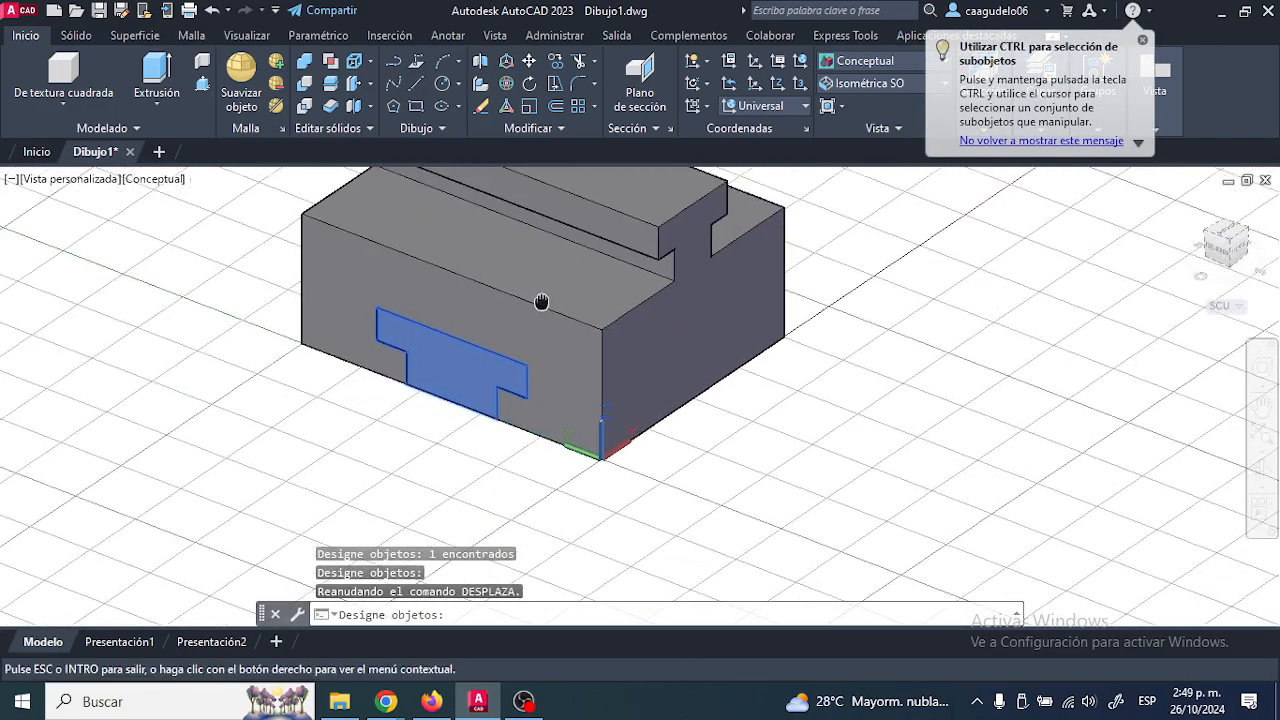
{"action": "scroll", "coordinate": [443, 449], "scroll_direction": "up", "scroll_amount": 4}
{"action": "key", "text": "Return"}
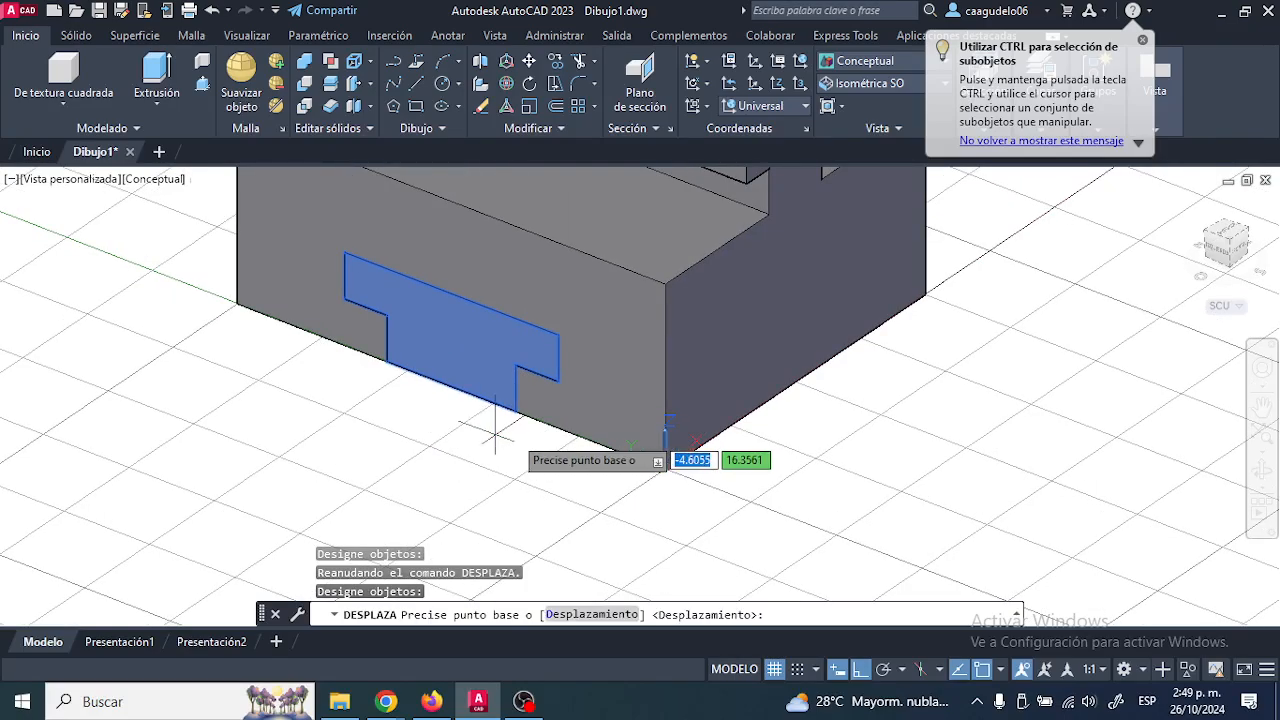
{"action": "left_click", "coordinate": [512, 411]}
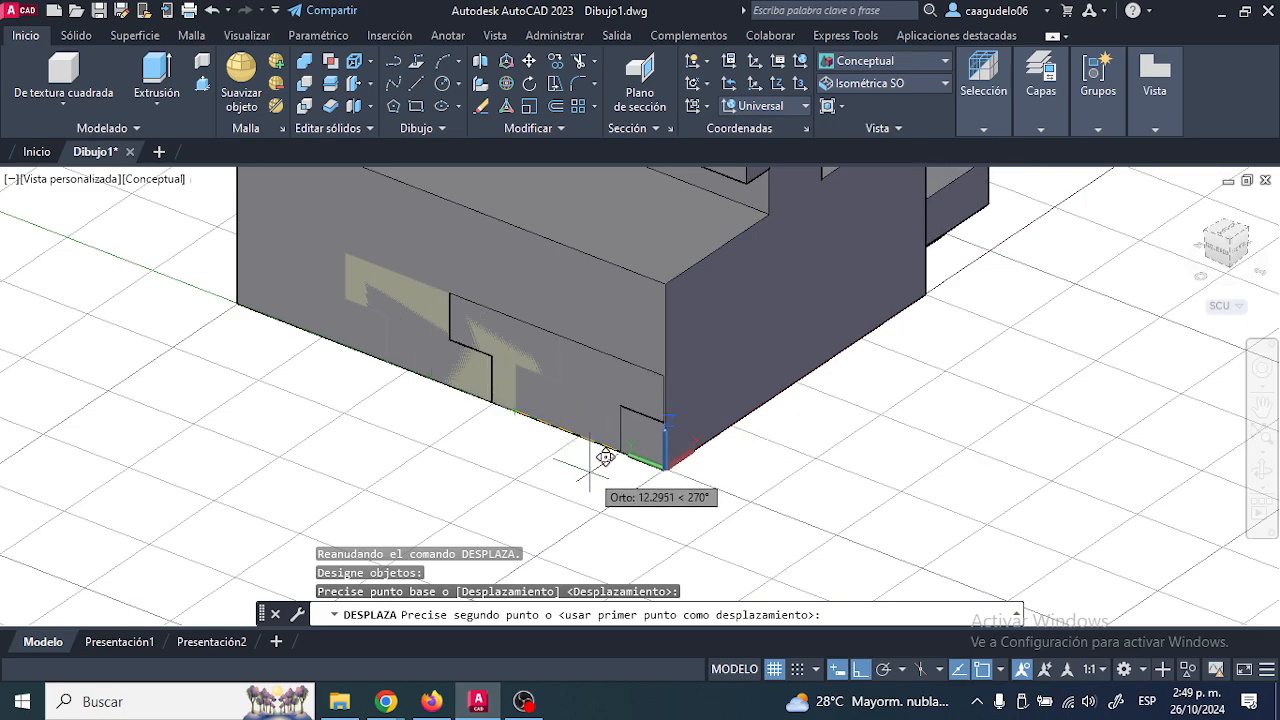
{"action": "type", "text": "5"}
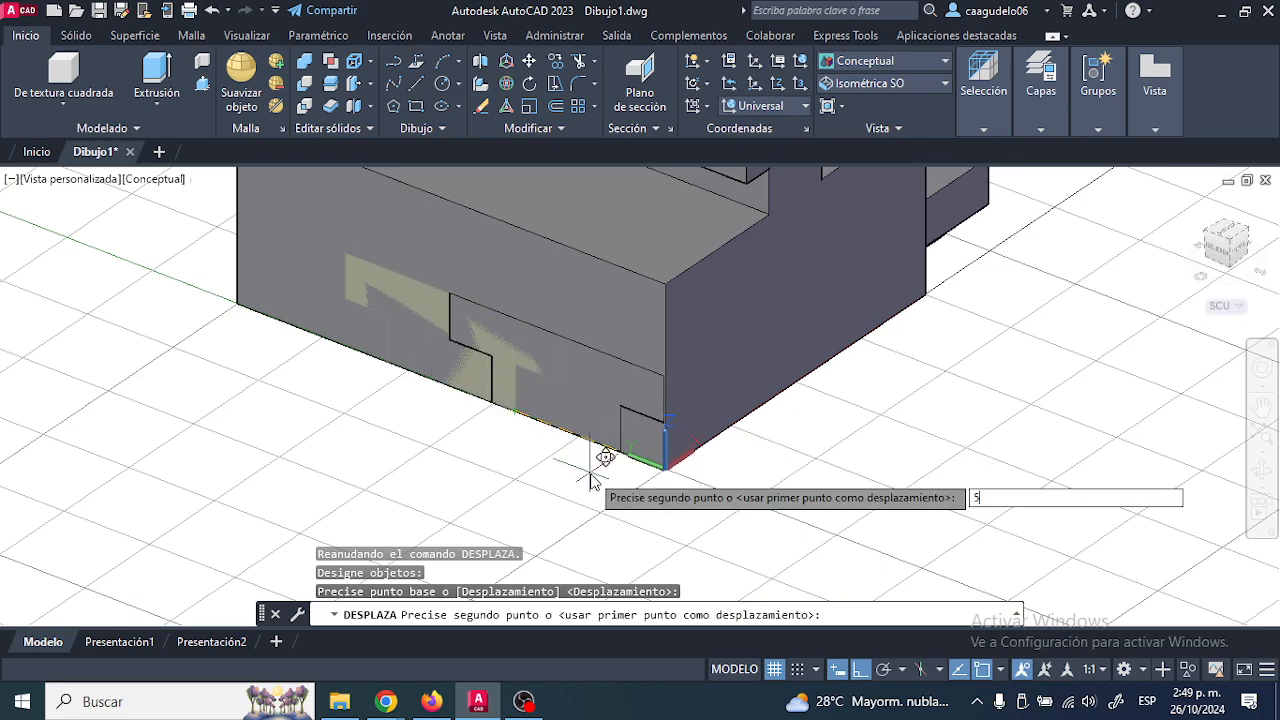
{"action": "key", "text": "Return"}
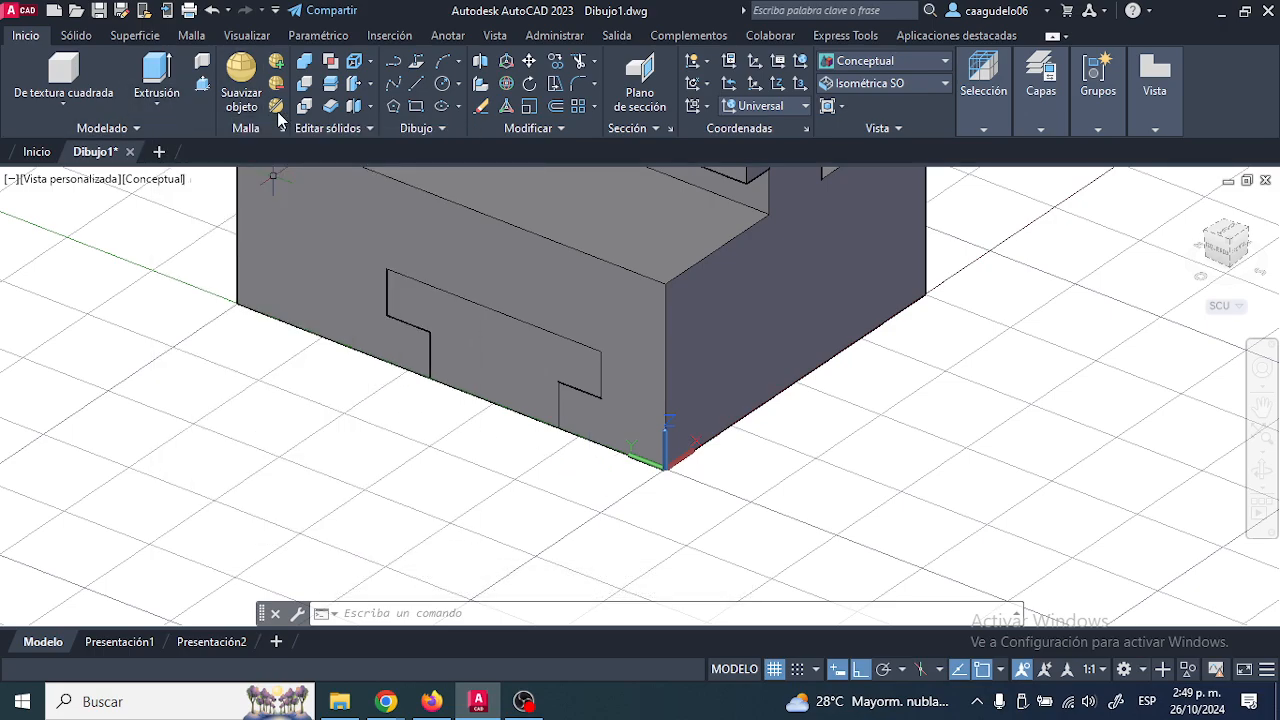
Examine the main block and the protruding T-slot solid from several sides, selecting each one separately.
{"action": "left_click", "coordinate": [510, 388]}
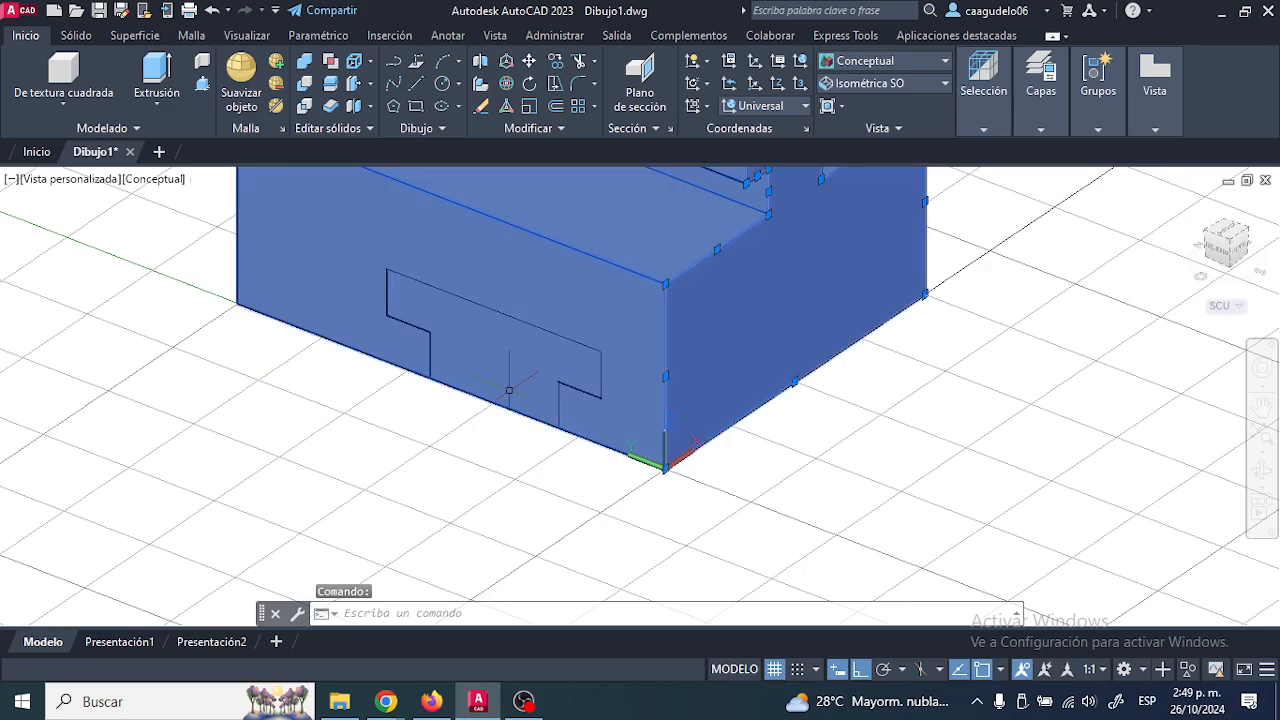
{"action": "scroll", "coordinate": [509, 389], "scroll_direction": "down", "scroll_amount": 2}
{"action": "key", "text": "Escape"}
{"action": "middle_click_drag", "start_coordinate": [584, 377], "coordinate": [503, 340], "text": "shift"}
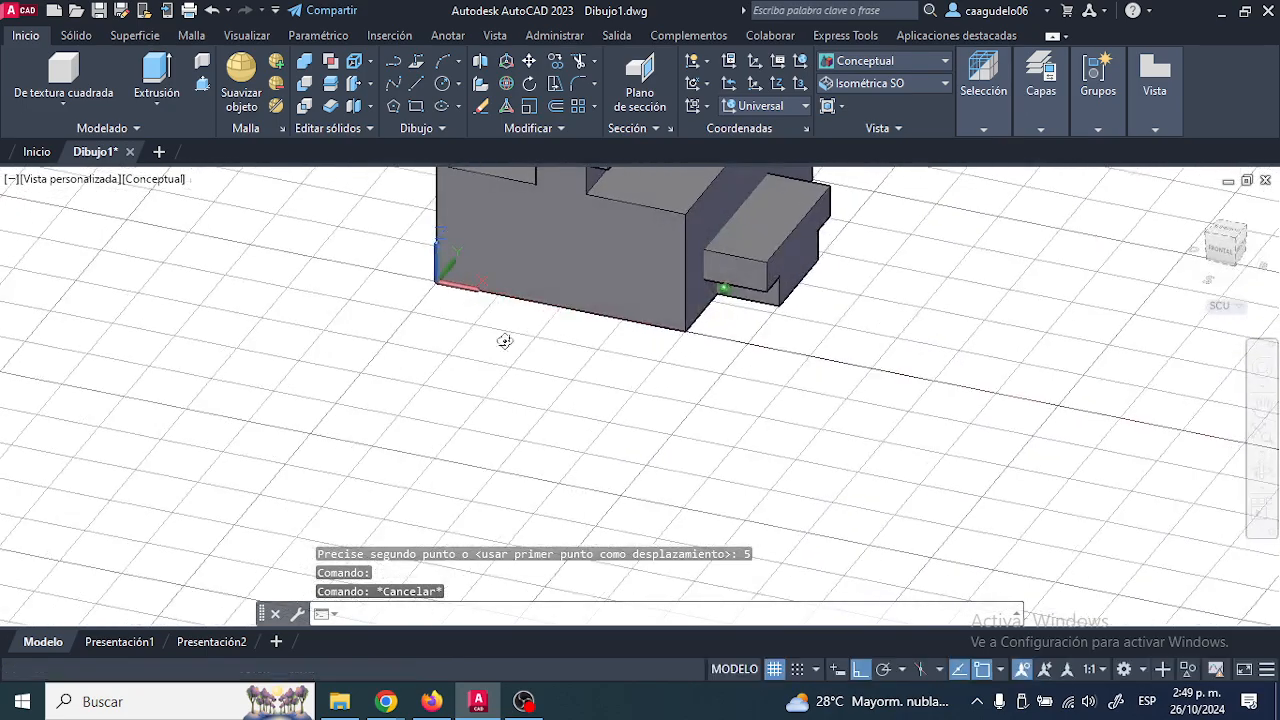
{"action": "left_click", "coordinate": [691, 232]}
{"action": "middle_click_drag", "start_coordinate": [669, 283], "coordinate": [617, 458]}
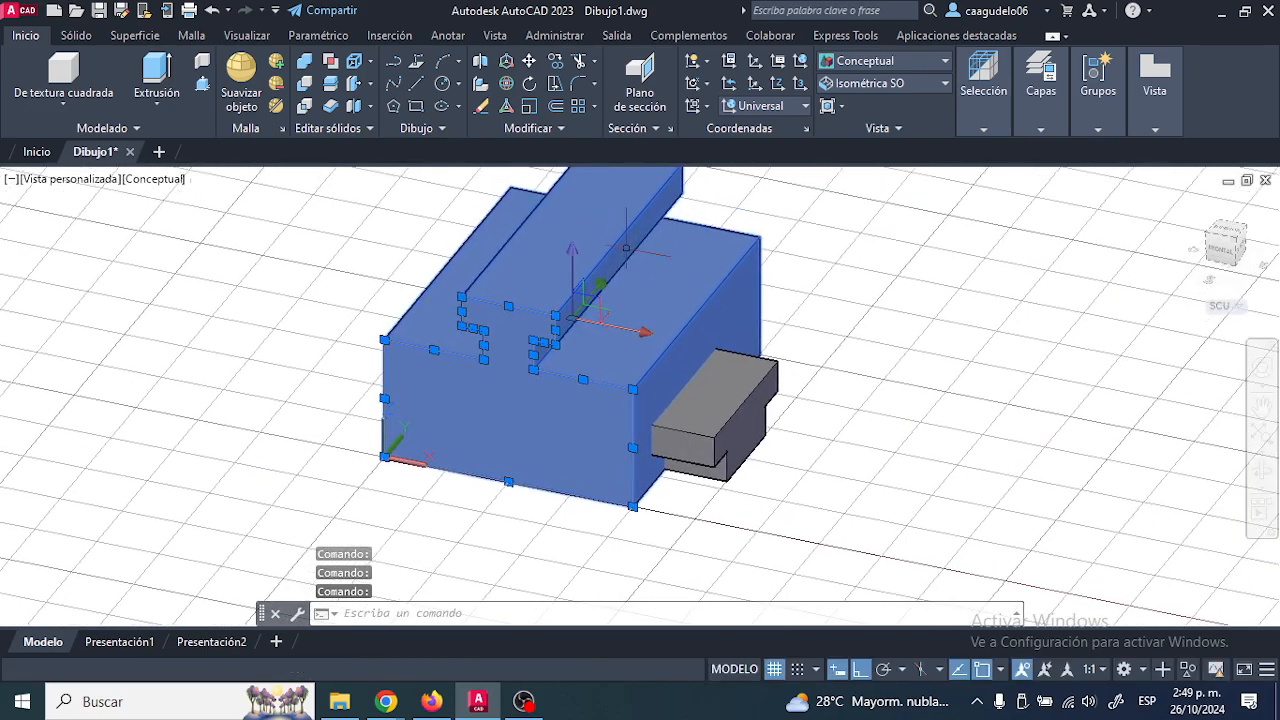
{"action": "middle_click_drag", "start_coordinate": [700, 327], "coordinate": [663, 320], "text": "shift"}
{"action": "key", "text": "Escape"}
{"action": "left_click", "coordinate": [735, 399]}
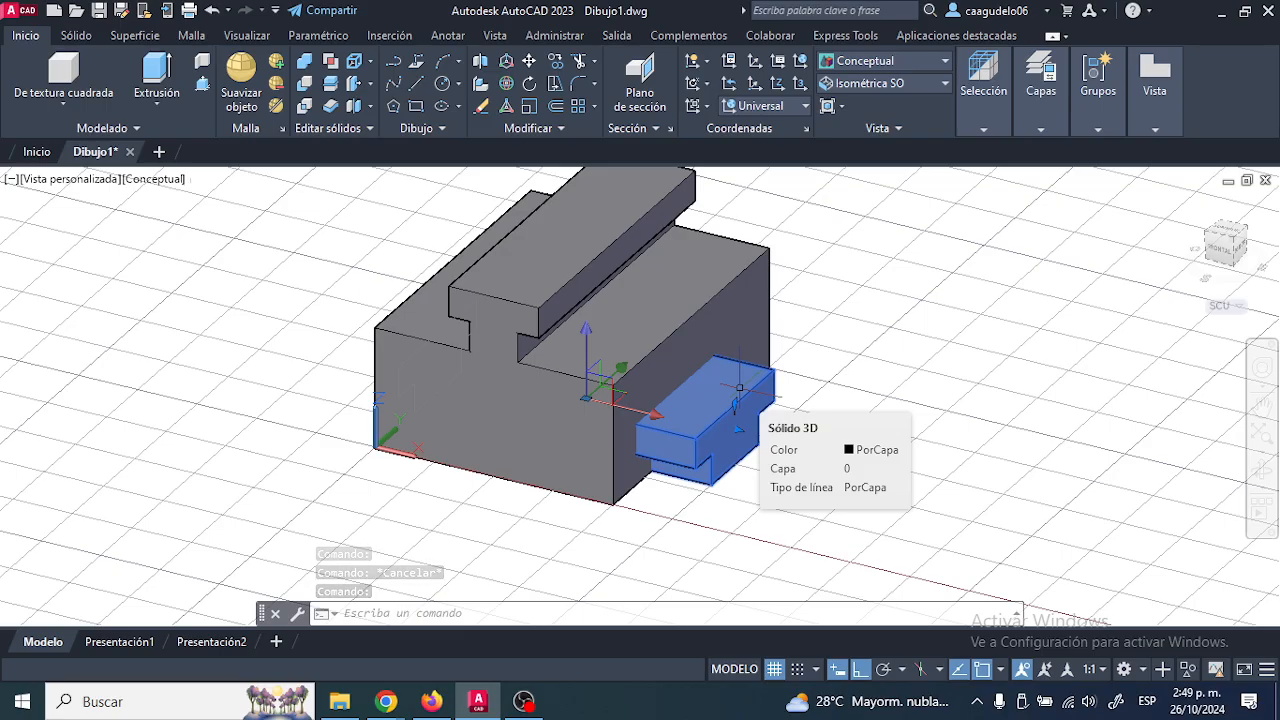
{"action": "key", "text": "Escape"}
{"action": "key", "text": "Escape"}
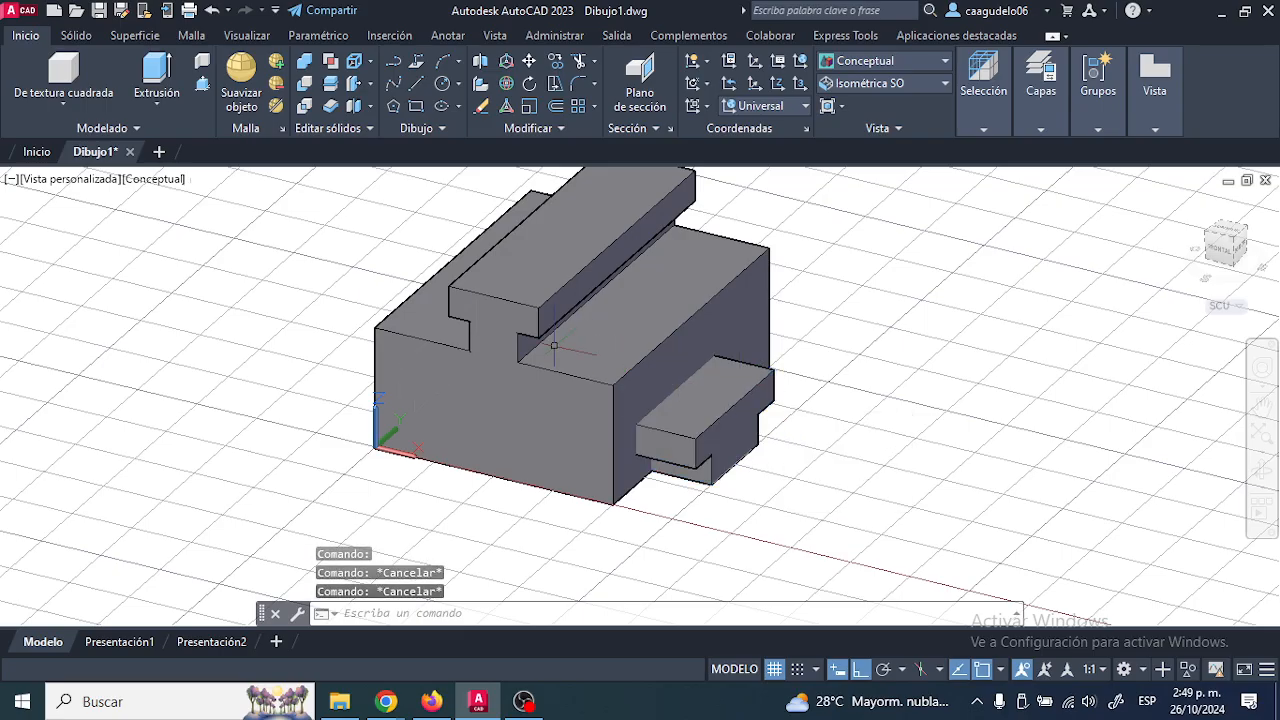
{"action": "middle_click_drag", "start_coordinate": [739, 381], "coordinate": [726, 303], "text": "shift"}
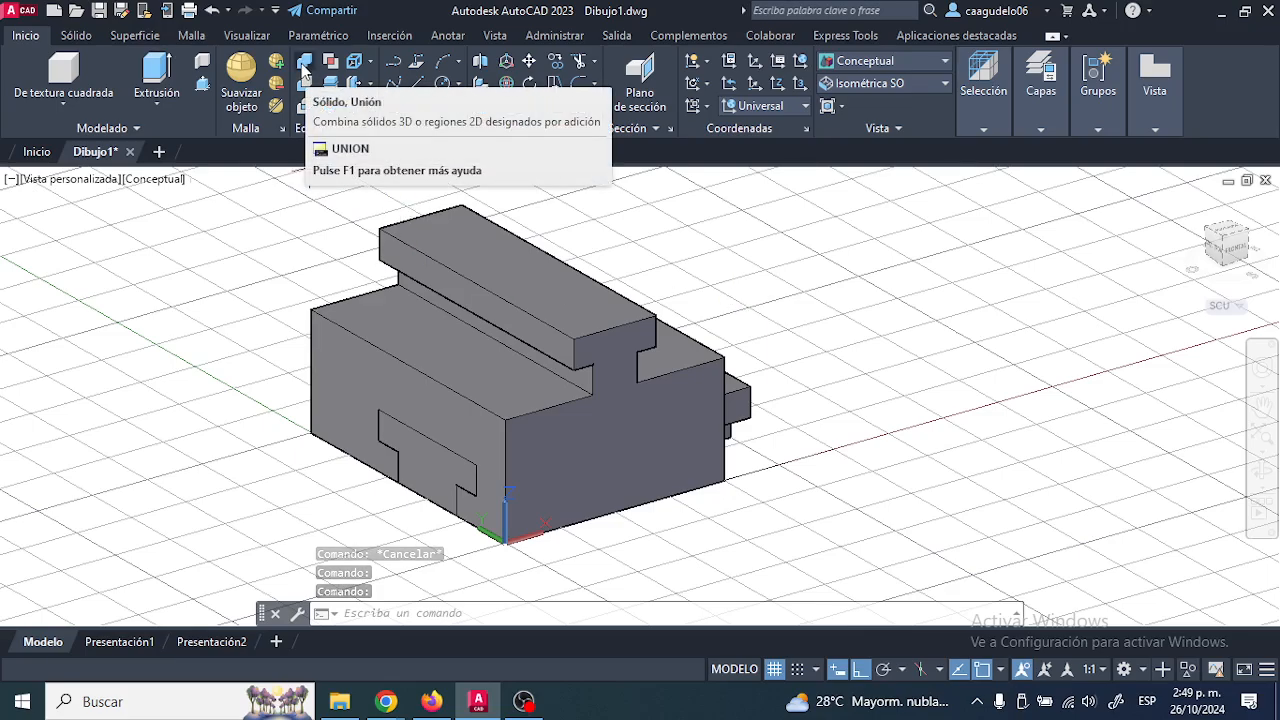
Unite the main block and the T-slot solid with Union, and inspect the combined solid in 3D.
{"action": "left_click", "coordinate": [304, 66]}
{"action": "left_click", "coordinate": [631, 331]}
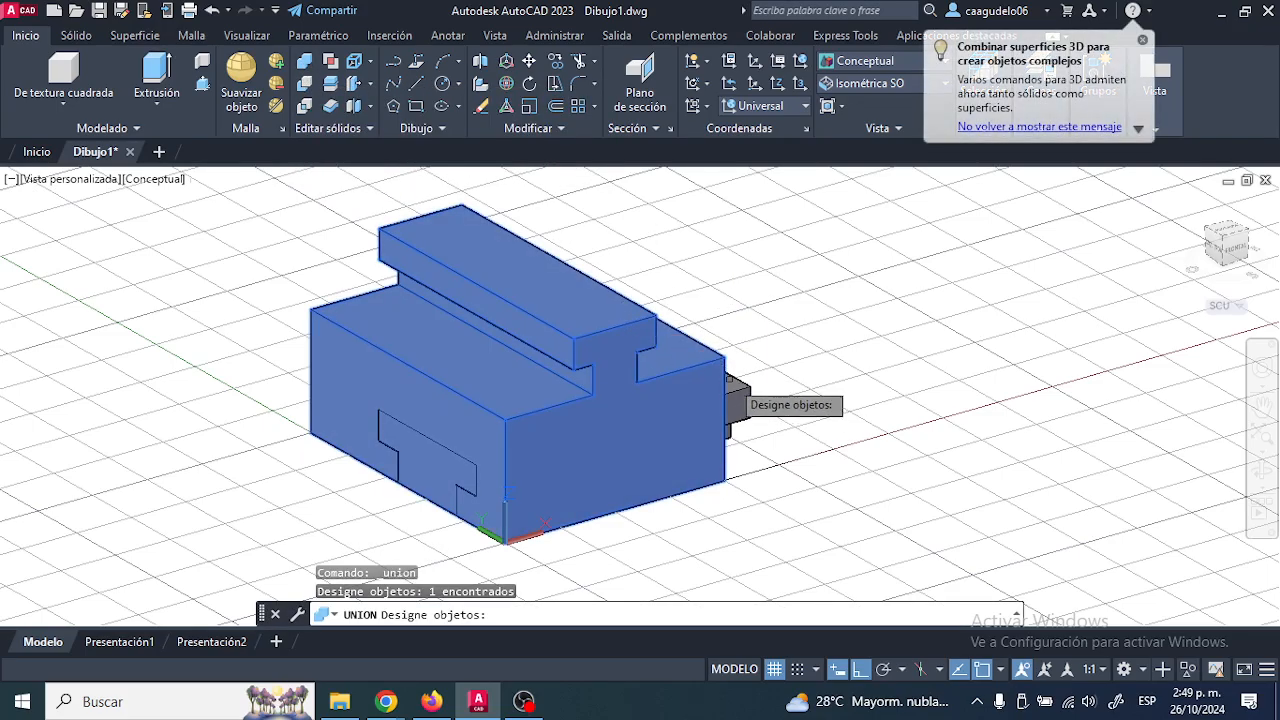
{"action": "left_click", "coordinate": [741, 381]}
{"action": "key", "text": "Return"}
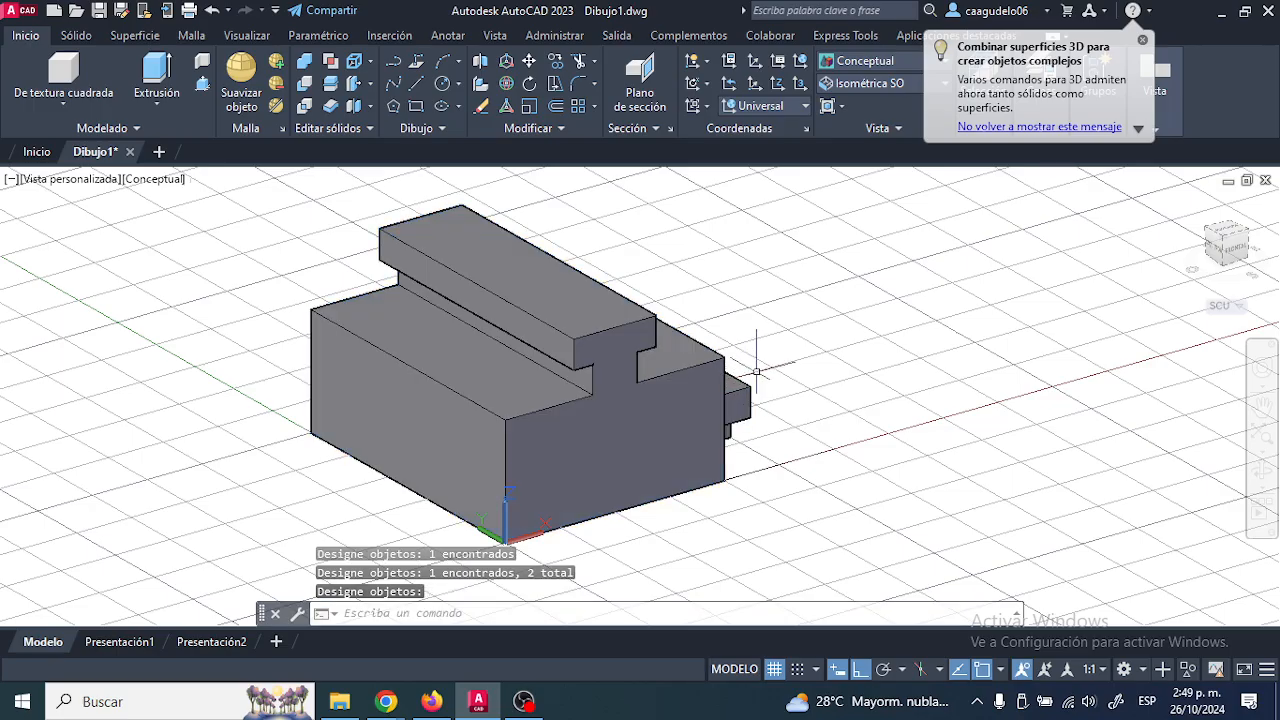
{"action": "middle_click_drag", "start_coordinate": [745, 368], "coordinate": [534, 331], "text": "shift"}
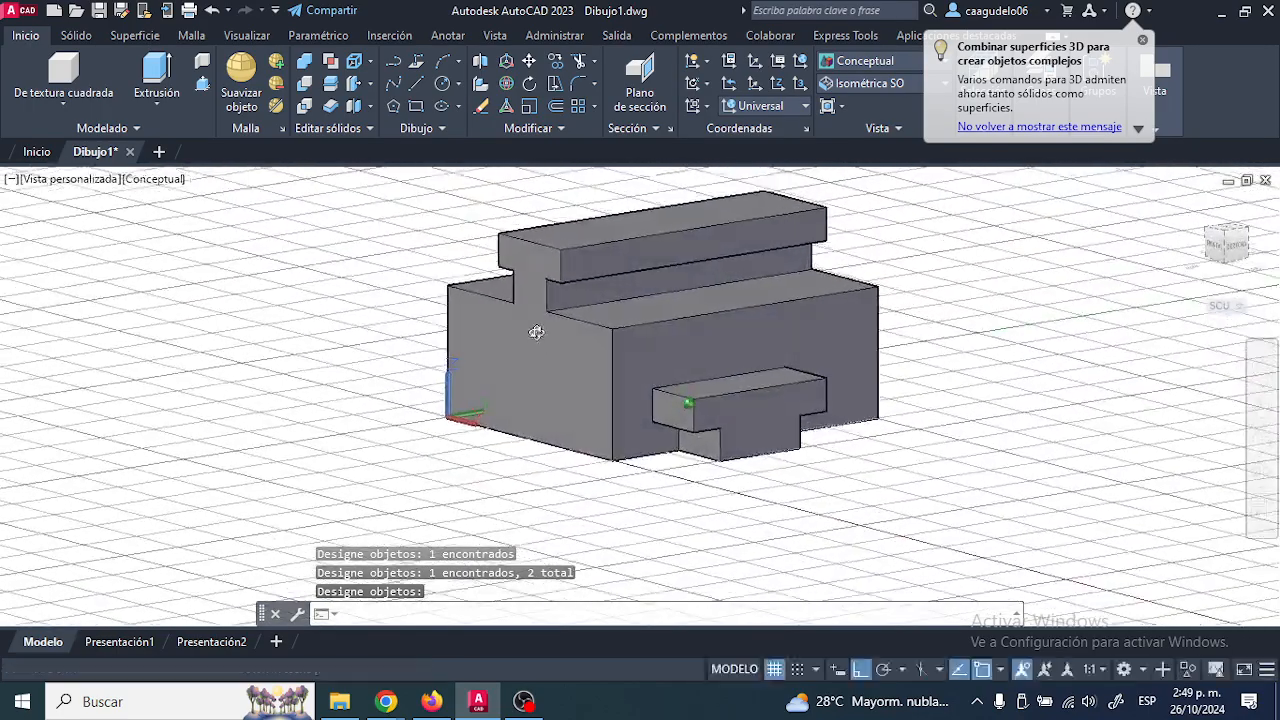
{"action": "middle_click_drag", "start_coordinate": [705, 420], "coordinate": [657, 432], "text": "shift"}
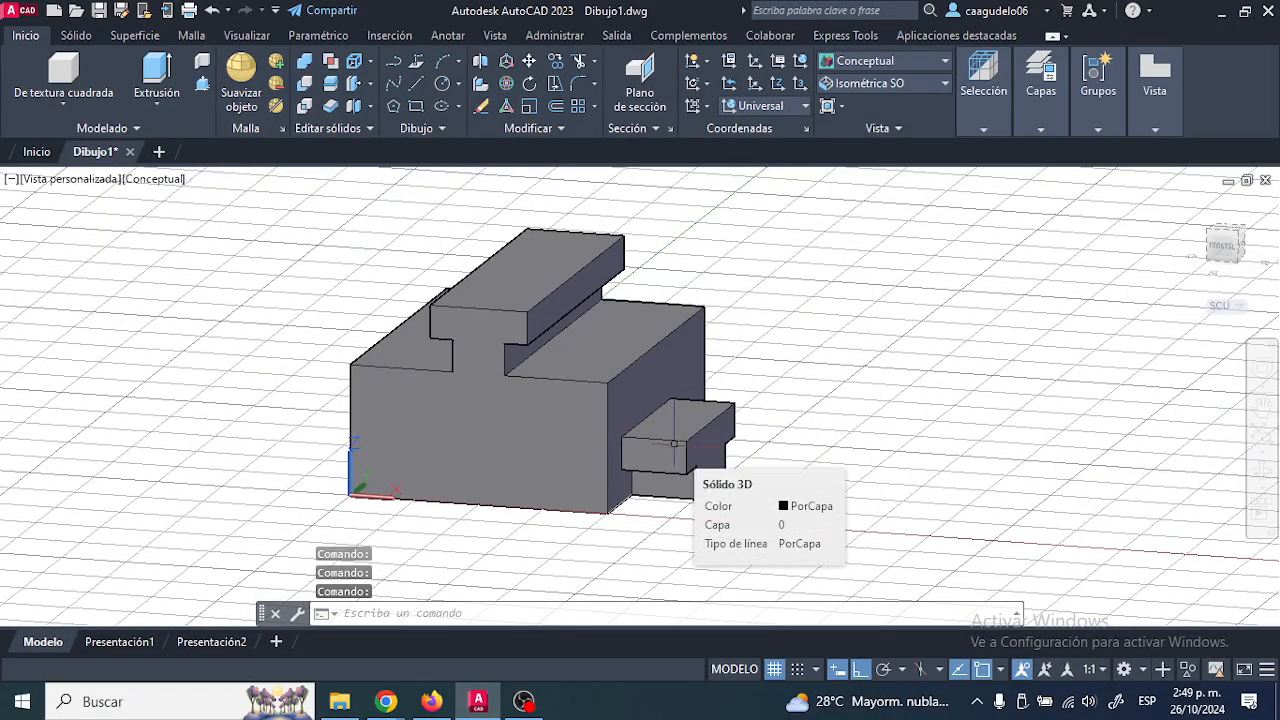
Undo the union of the main block and the T-slot solid.
{"action": "key", "text": "ctrl+z"}
{"action": "key", "text": "ctrl+z"}
{"action": "key", "text": "ctrl+z"}
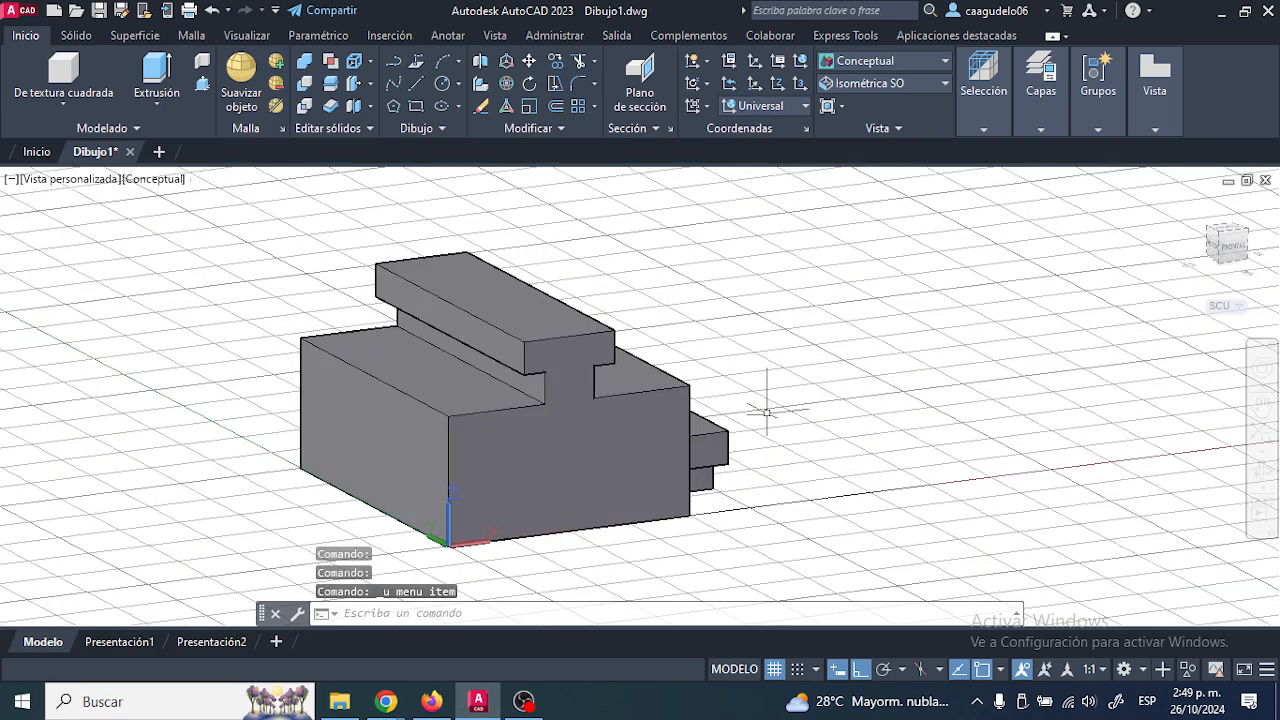
Intersect the main block with the T-slot solid to keep only their common volume, and inspect it in 3D.
{"action": "left_click", "coordinate": [305, 107]}
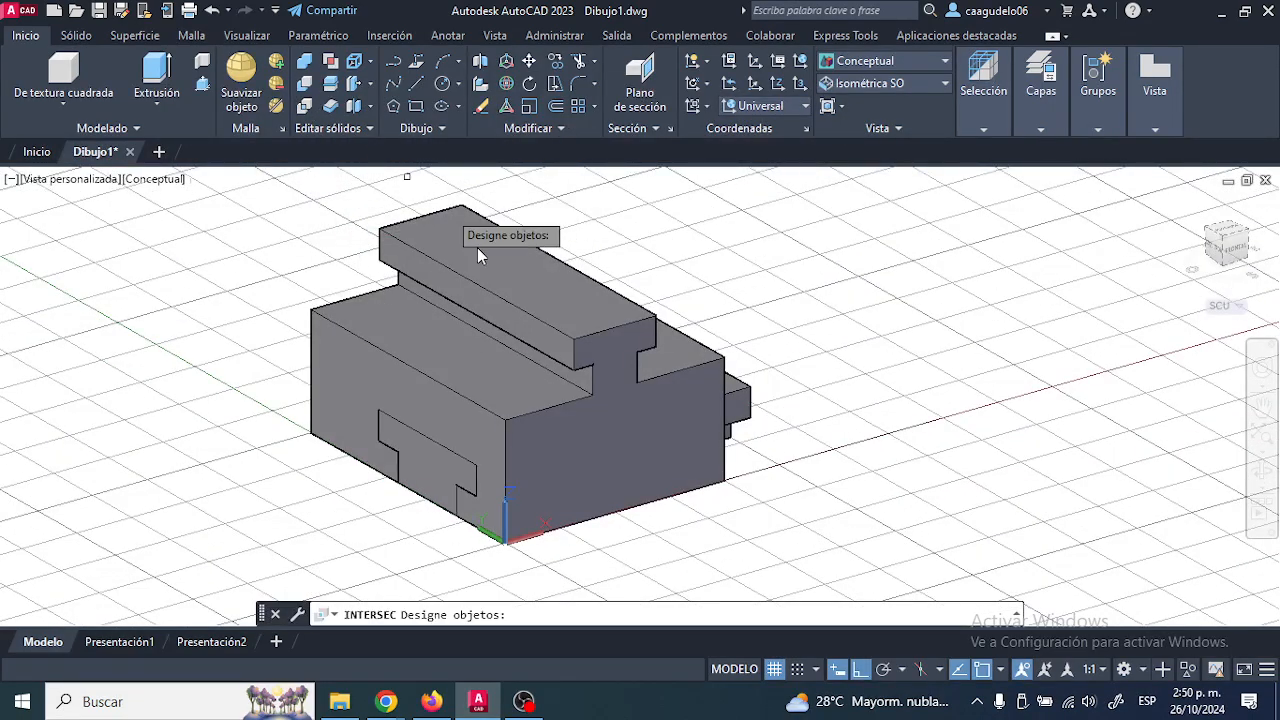
{"action": "left_click", "coordinate": [509, 280]}
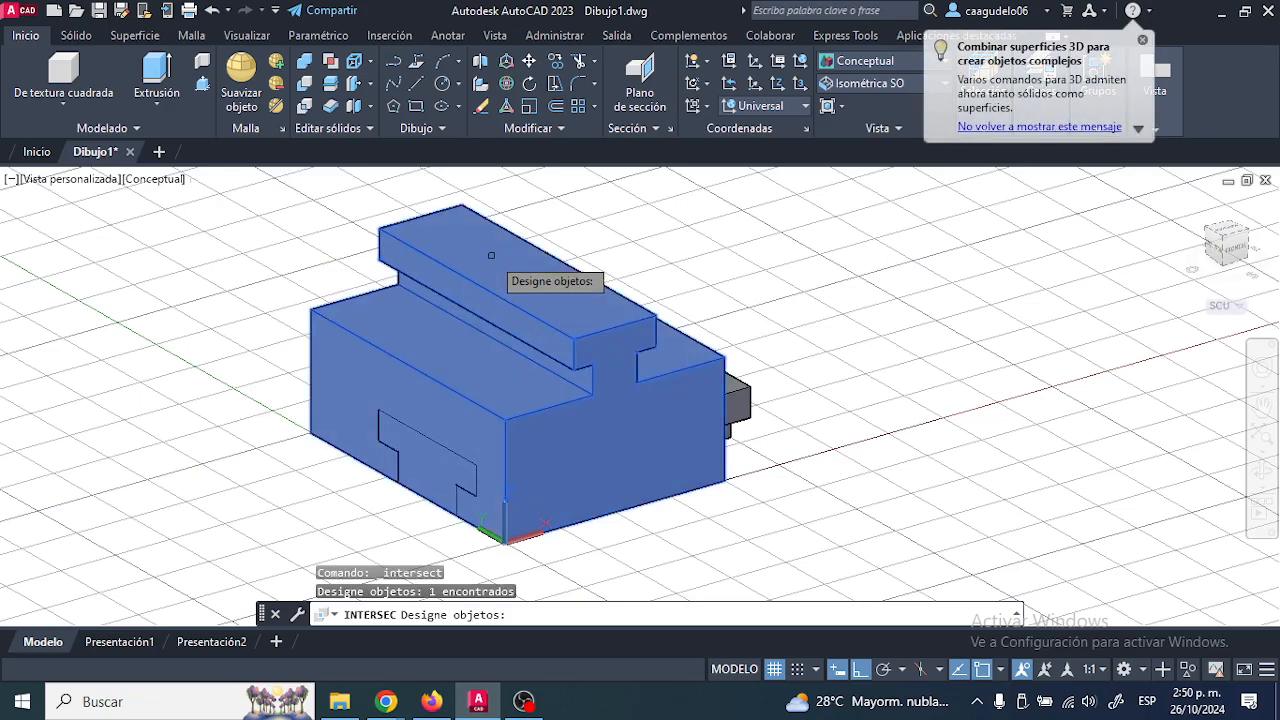
{"action": "left_click", "coordinate": [736, 392]}
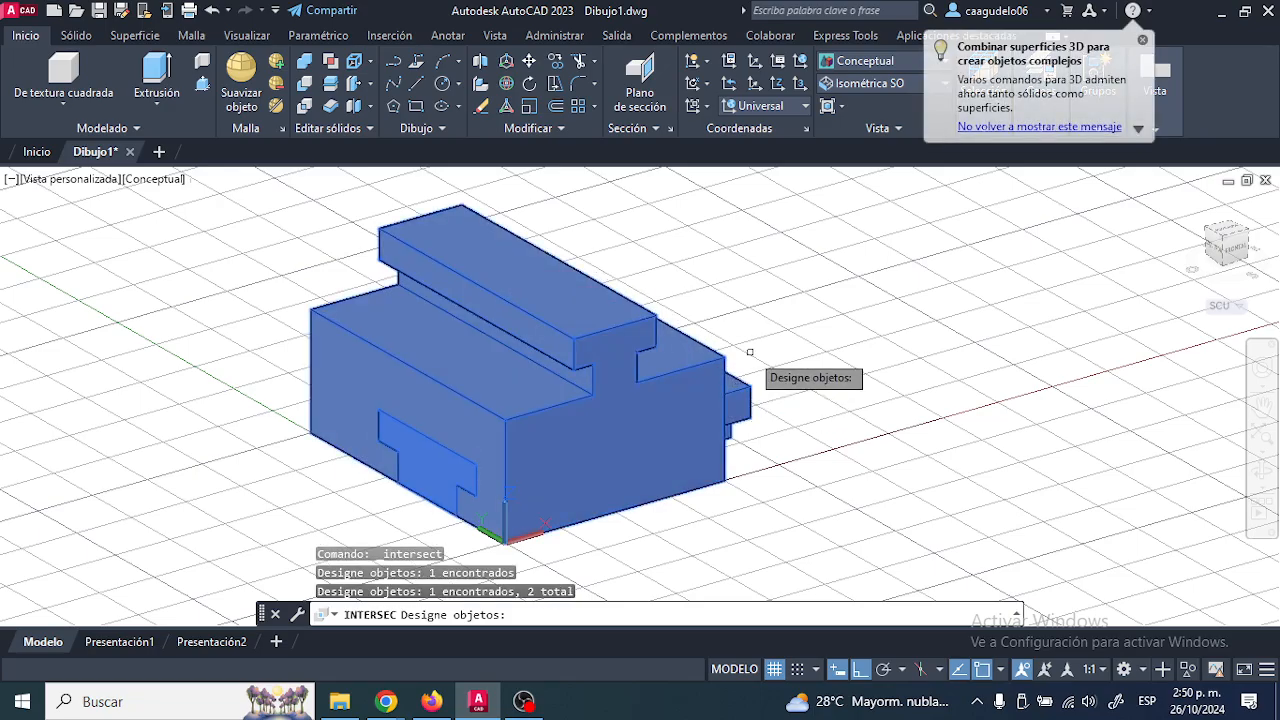
{"action": "key", "text": "Return"}
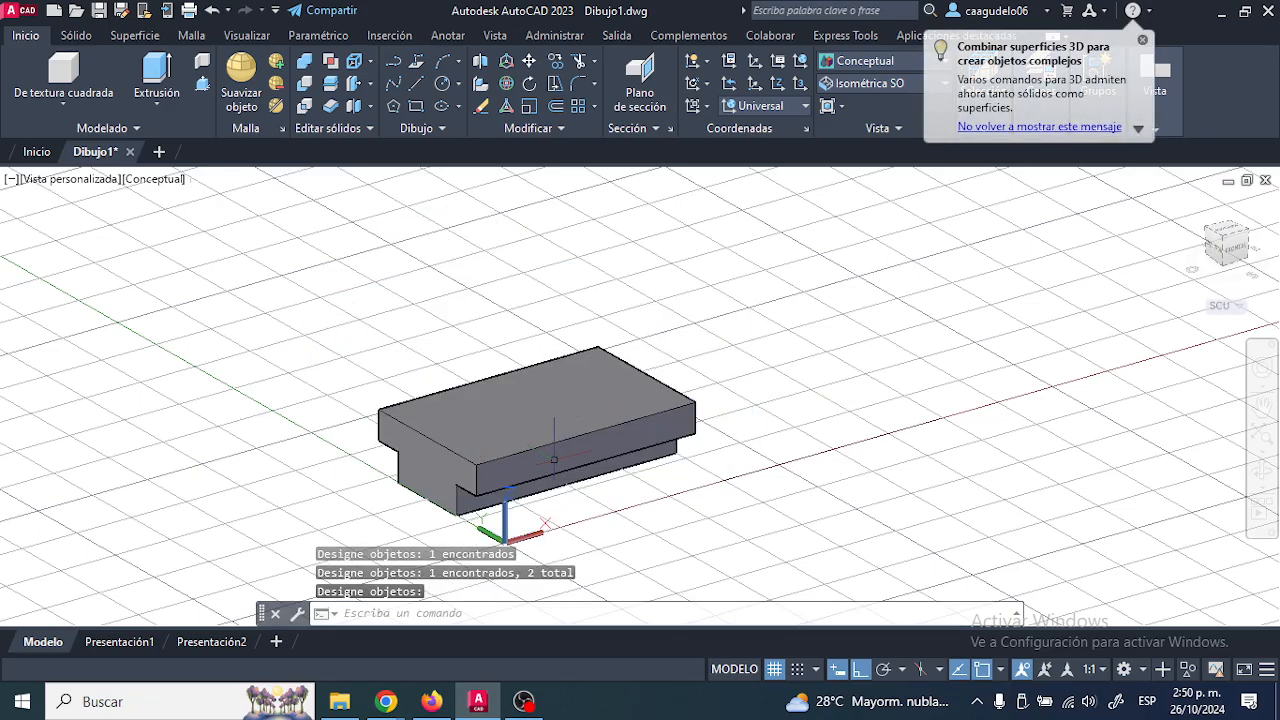
{"action": "middle_click_drag", "start_coordinate": [553, 460], "coordinate": [514, 463], "text": "shift"}
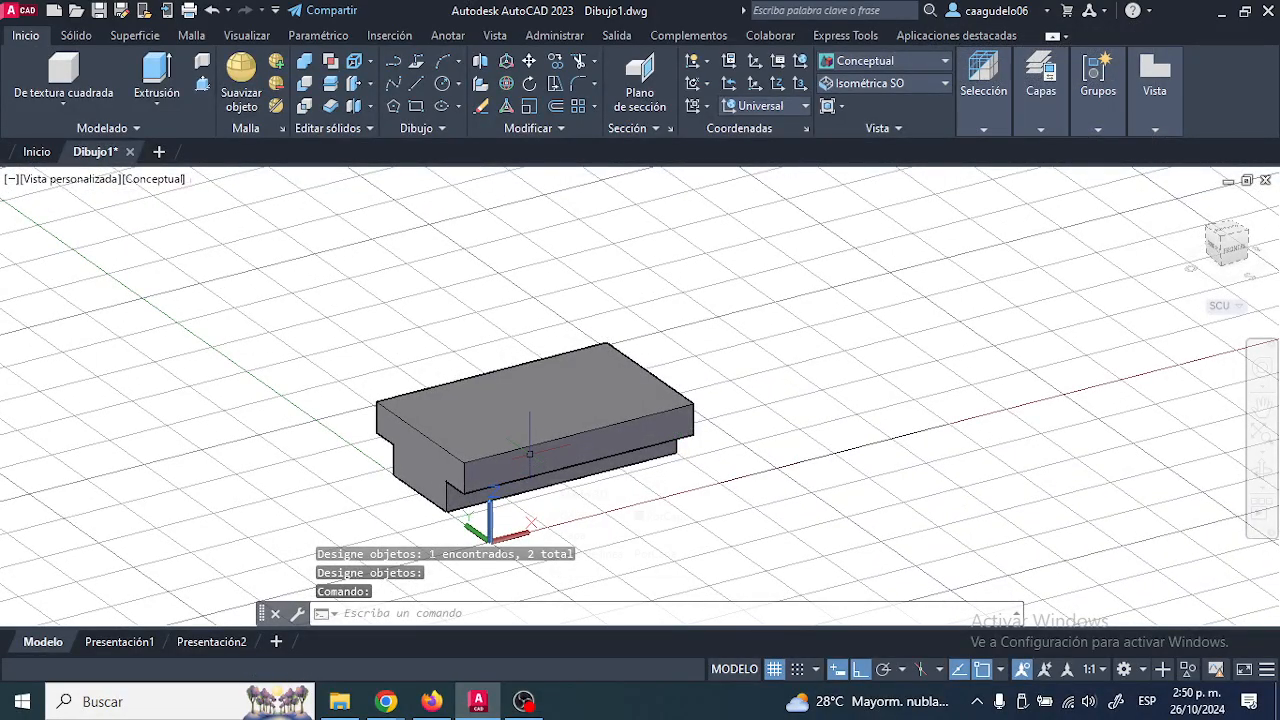
Undo the intersection to restore the main block and the T-slot solid.
{"action": "key", "text": "ctrl+z"}
{"action": "key", "text": "ctrl+z"}
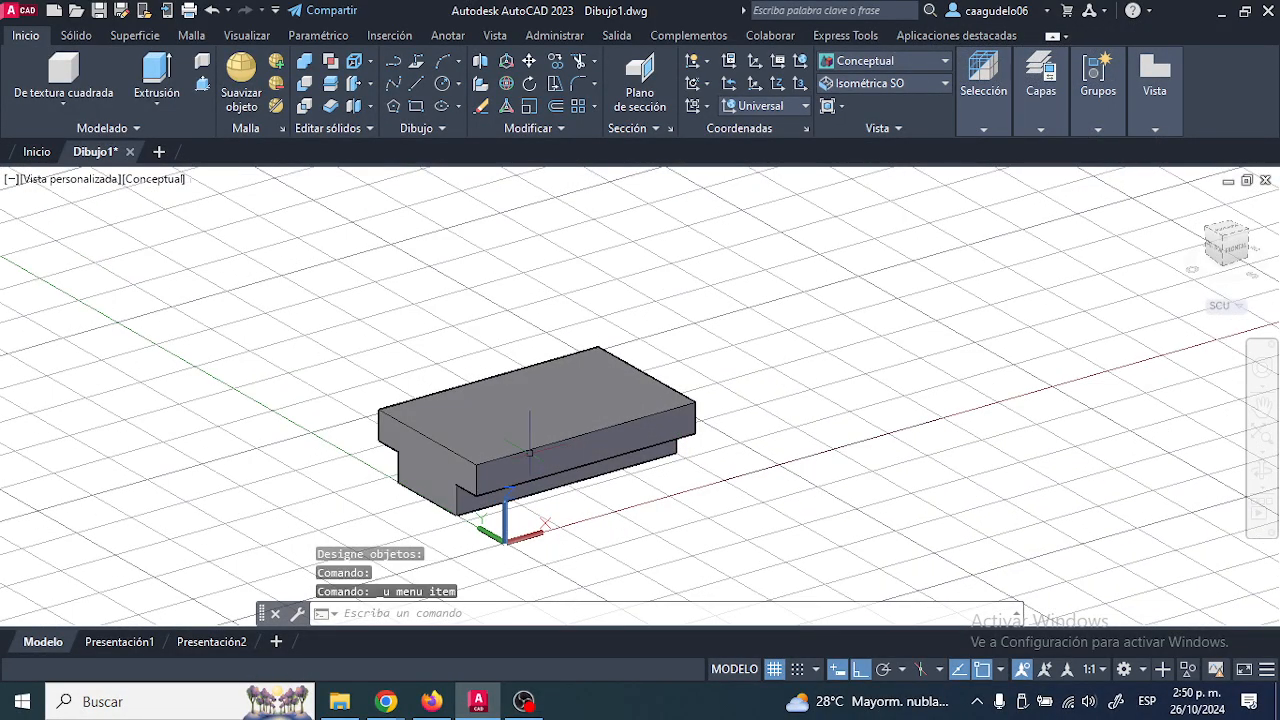
{"action": "key", "text": "ctrl+z"}
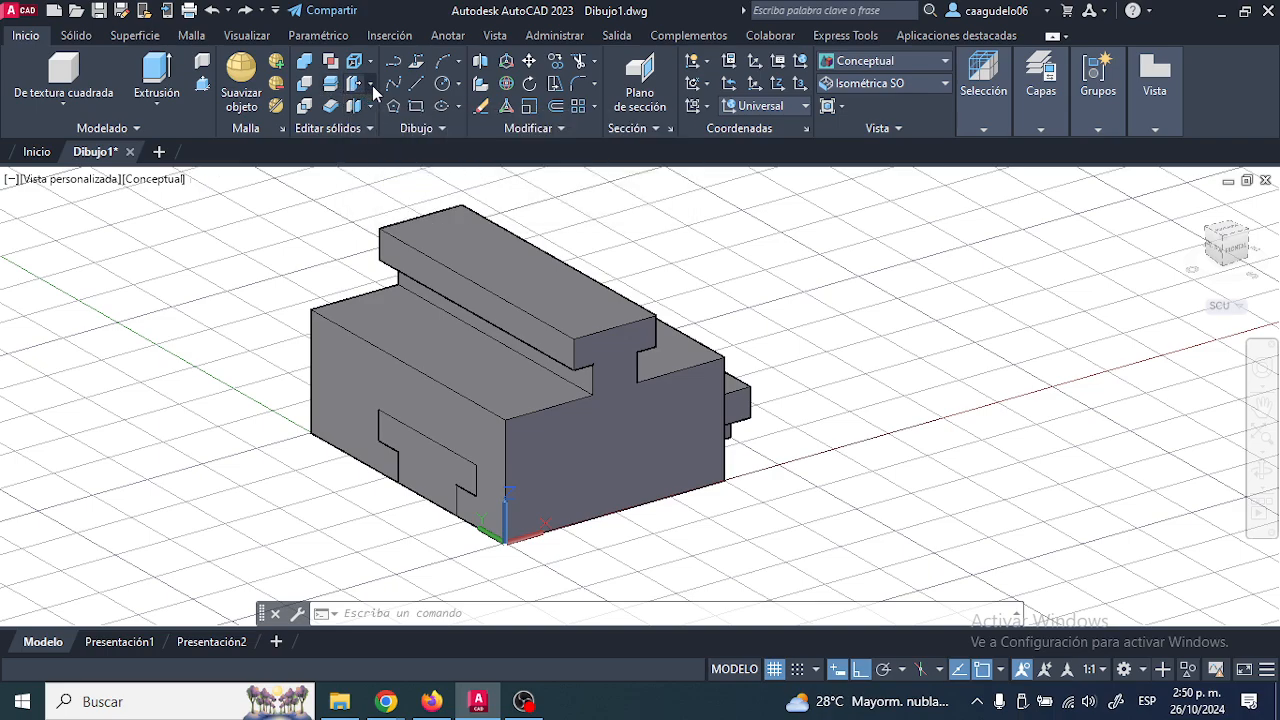
Extrude the top face of the block's upper T-shaped rail vertically from its corner to a freely picked height, with a 0° taper.
{"action": "left_click", "coordinate": [372, 85]}
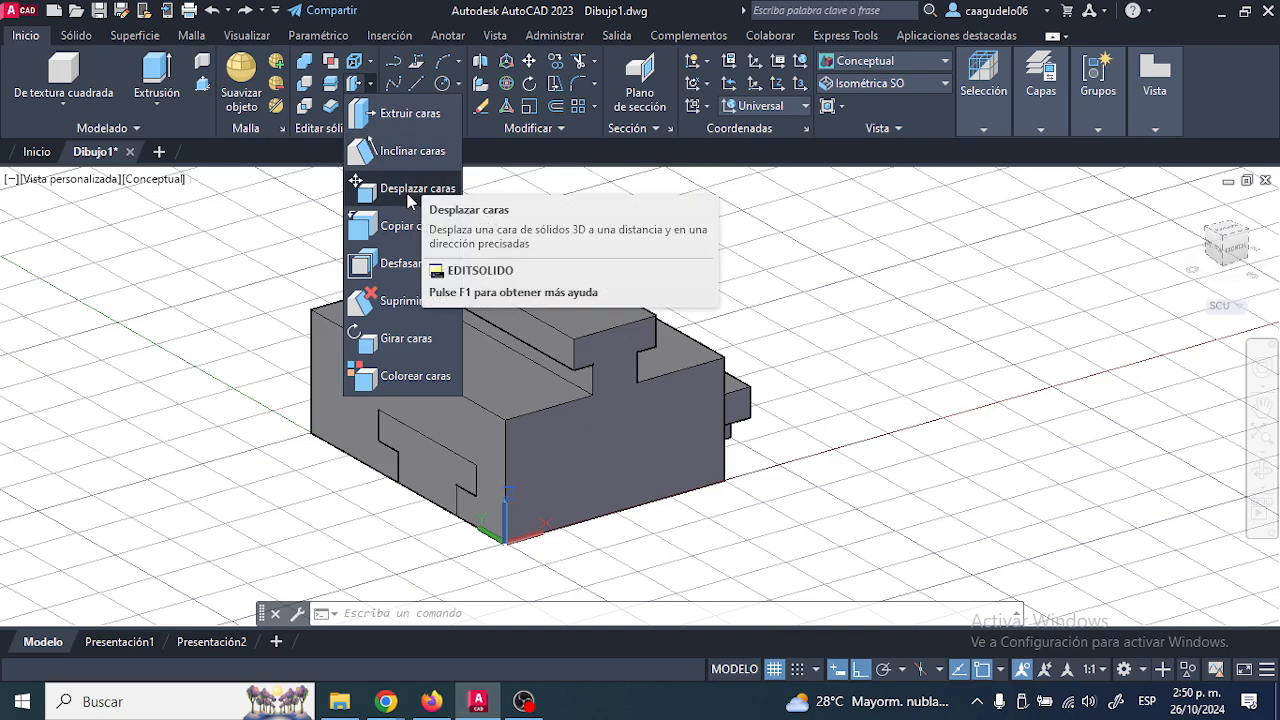
{"action": "left_click", "coordinate": [420, 115]}
{"action": "left_click", "coordinate": [524, 266]}
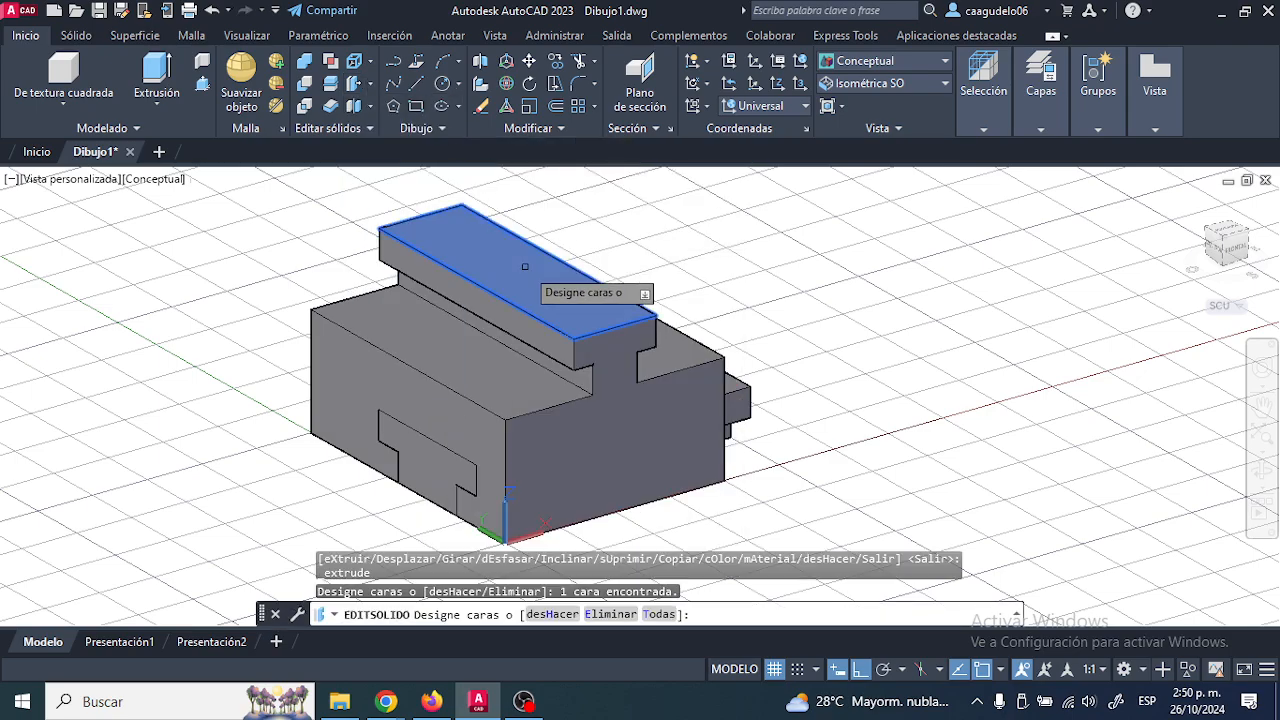
{"action": "middle_click_drag", "start_coordinate": [548, 216], "coordinate": [546, 221]}
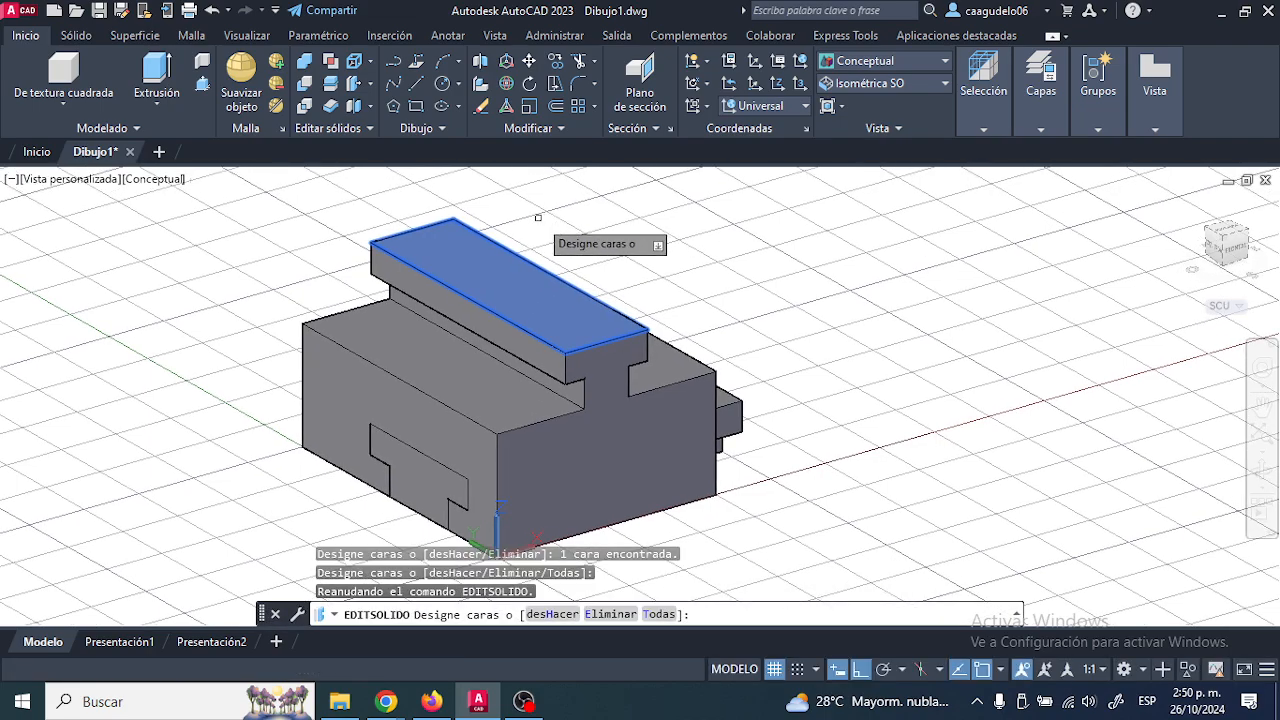
{"action": "scroll", "coordinate": [544, 227], "scroll_direction": "up", "scroll_amount": 2}
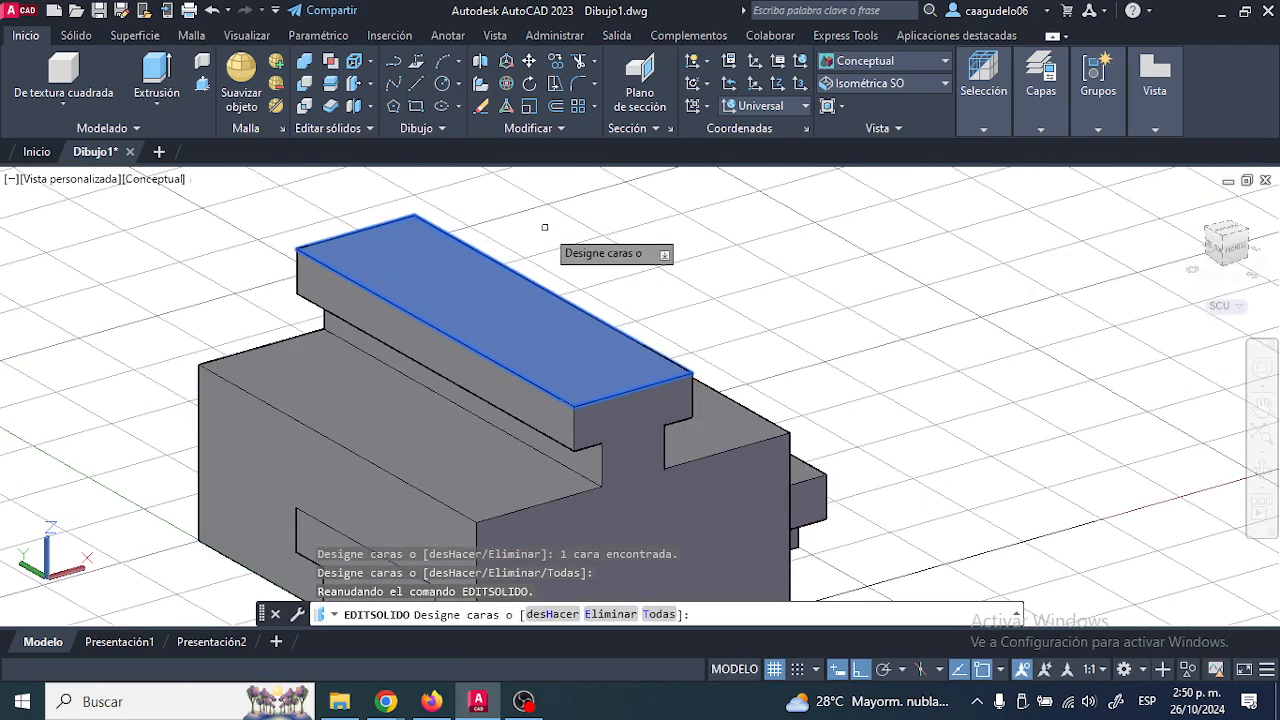
{"action": "key", "text": "Return"}
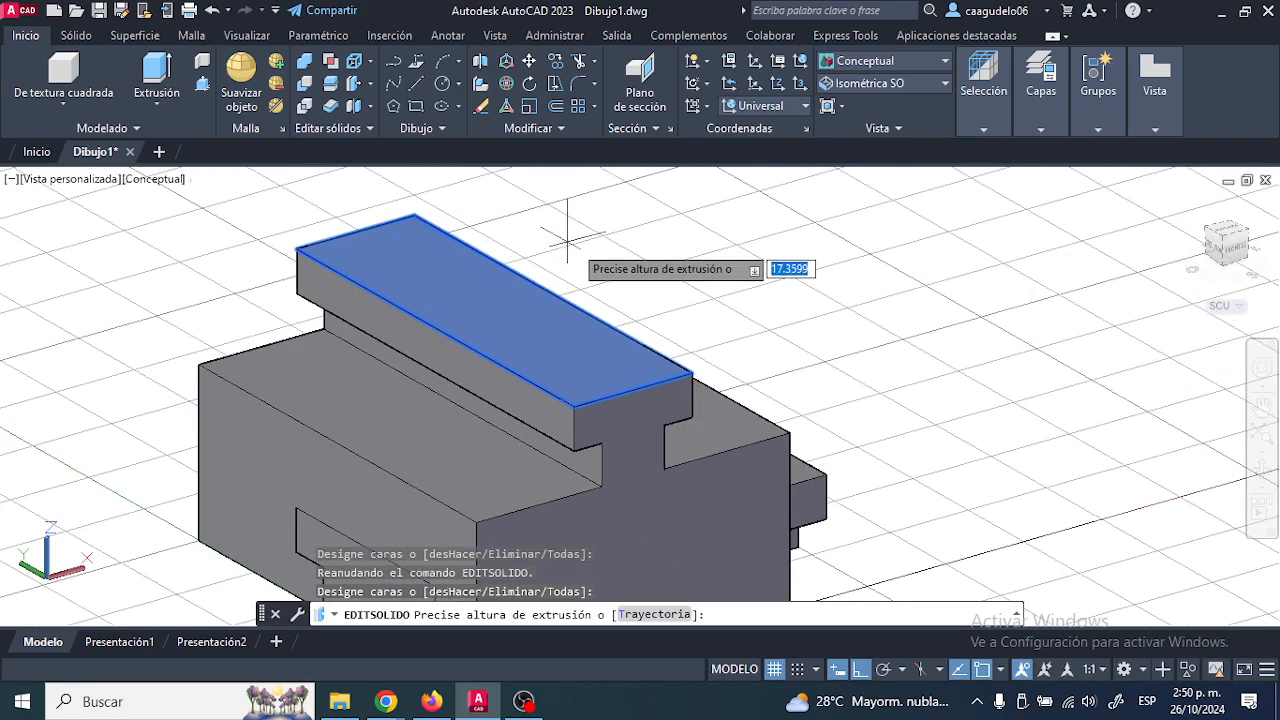
{"action": "left_click", "coordinate": [691, 373]}
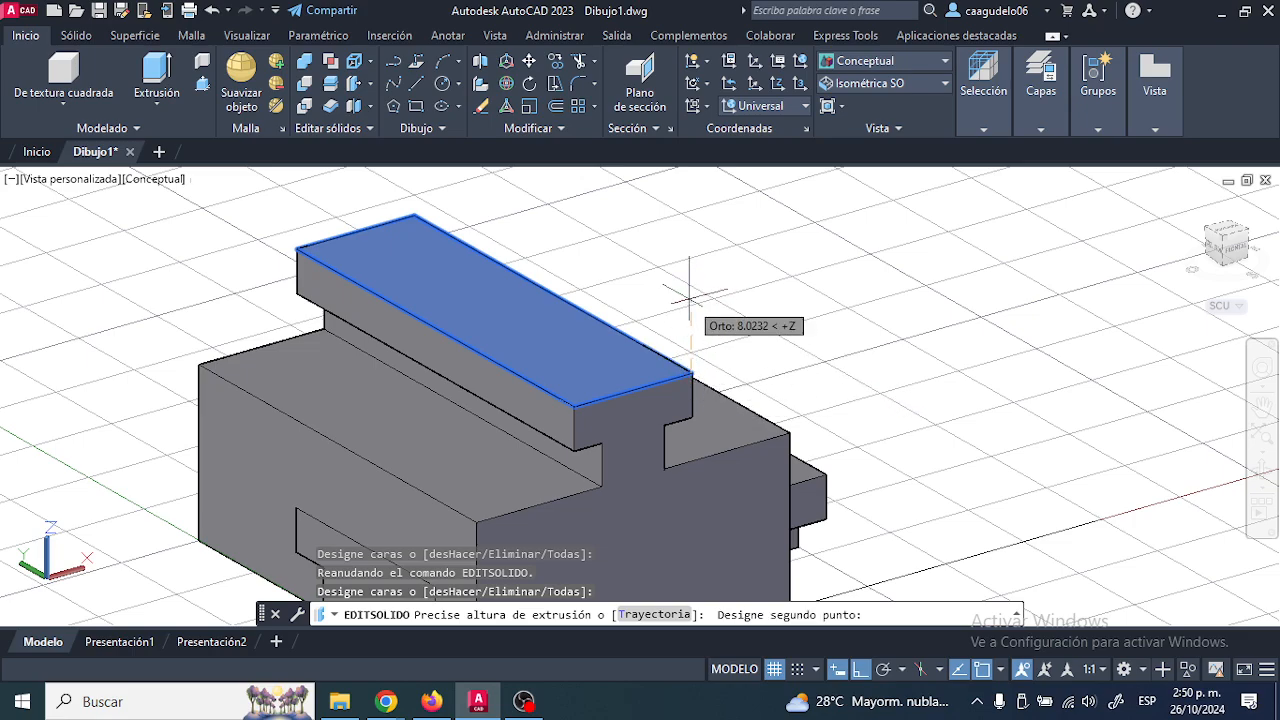
{"action": "left_click", "coordinate": [690, 252]}
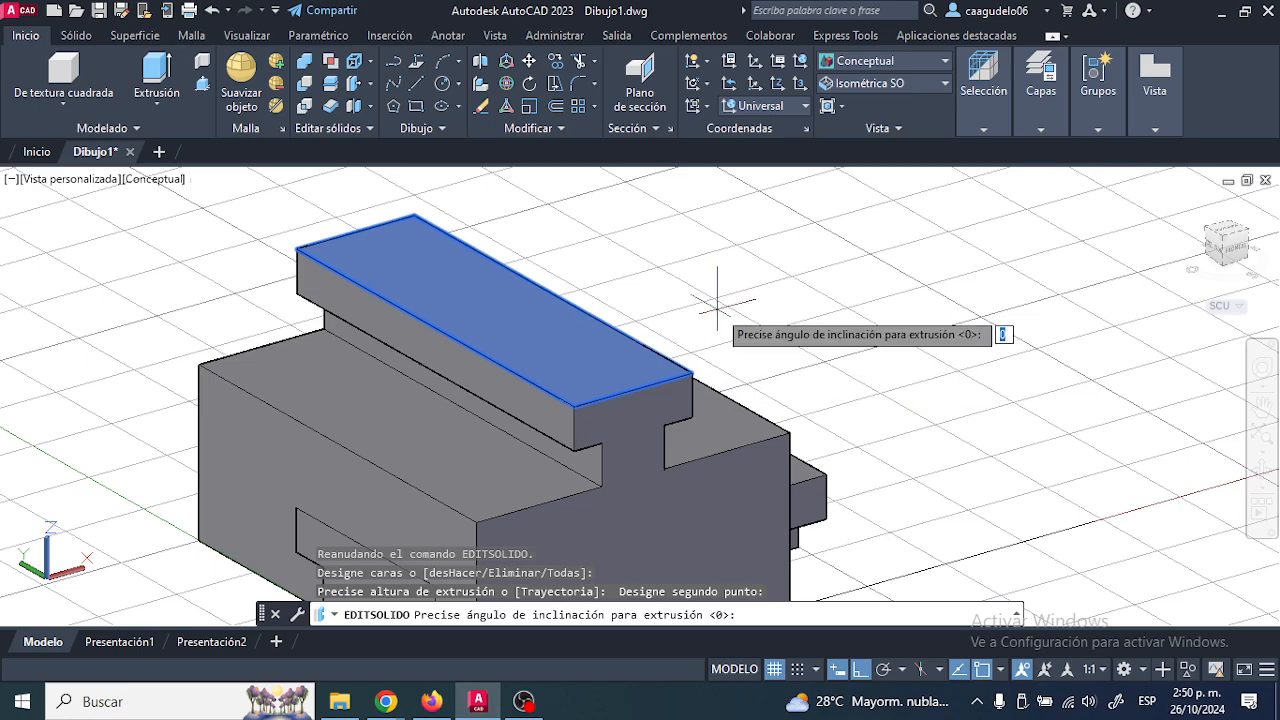
{"action": "key", "text": "Return"}
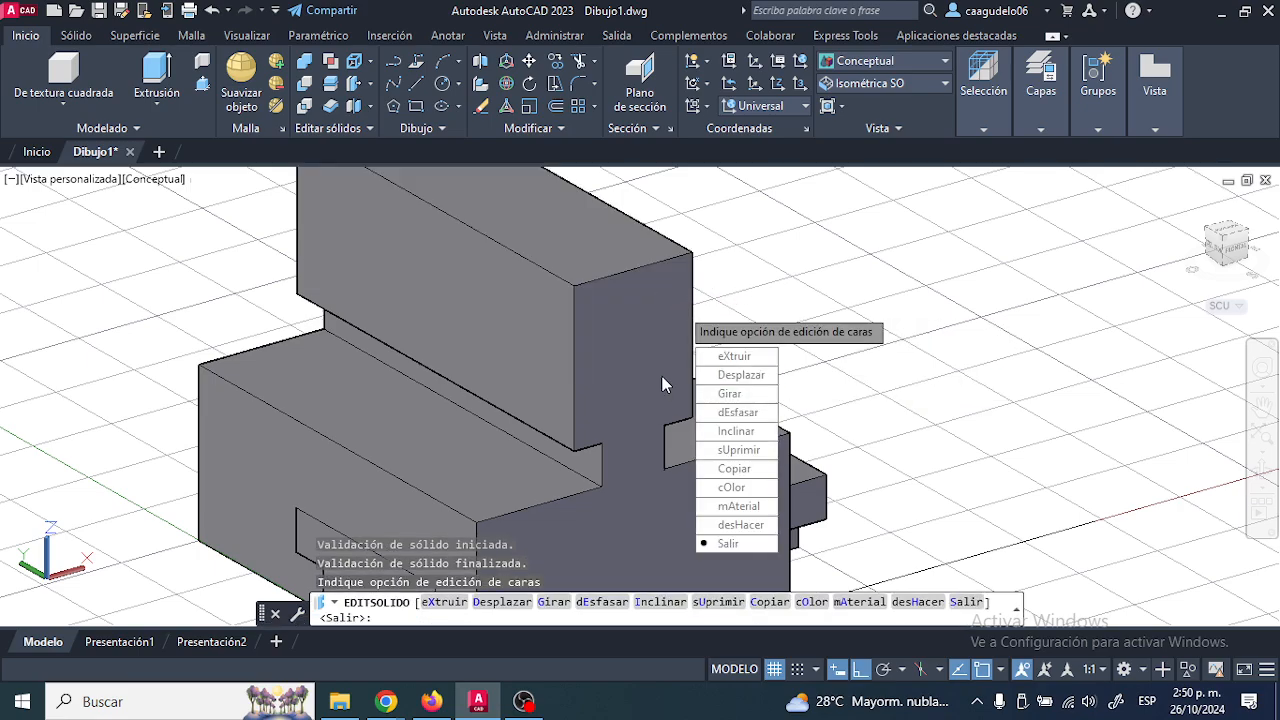
Undo the extrusion of the T-shaped rail's top face.
{"action": "left_click", "coordinate": [766, 374]}
{"action": "key", "text": "Escape"}
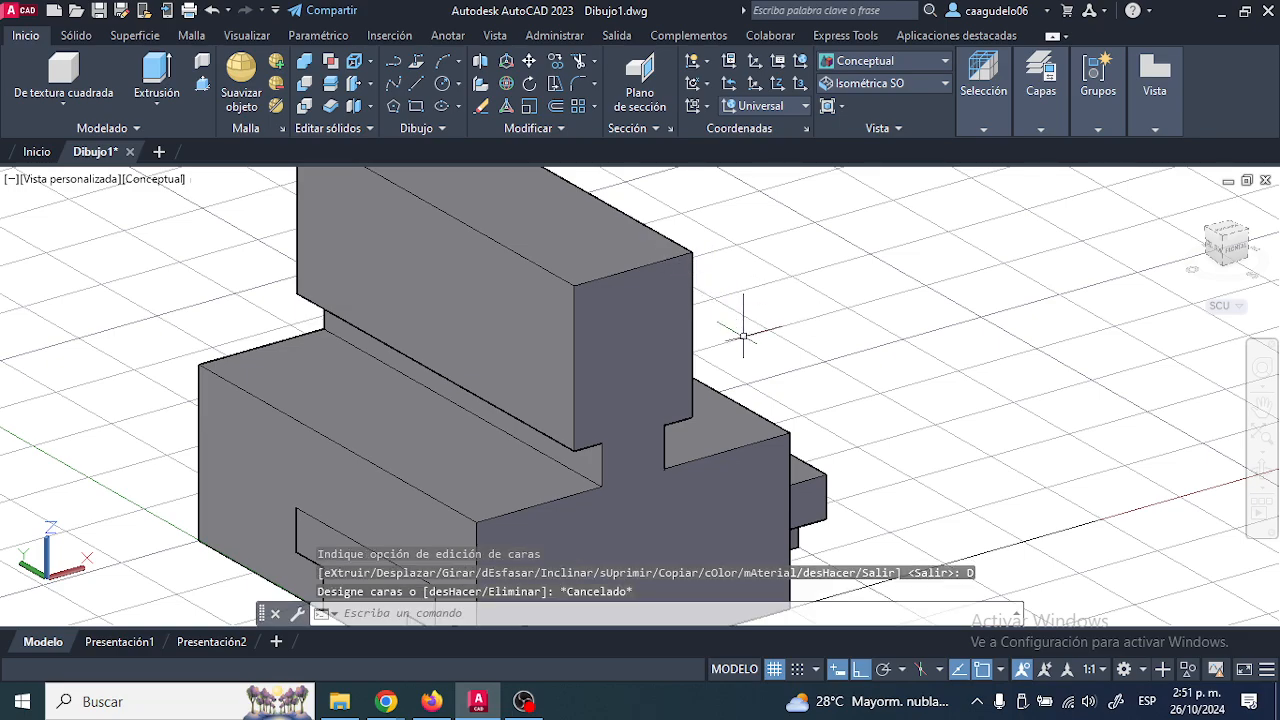
{"action": "key", "text": "ctrl+z"}
{"action": "scroll", "coordinate": [680, 300], "scroll_direction": "up", "scroll_amount": 4}
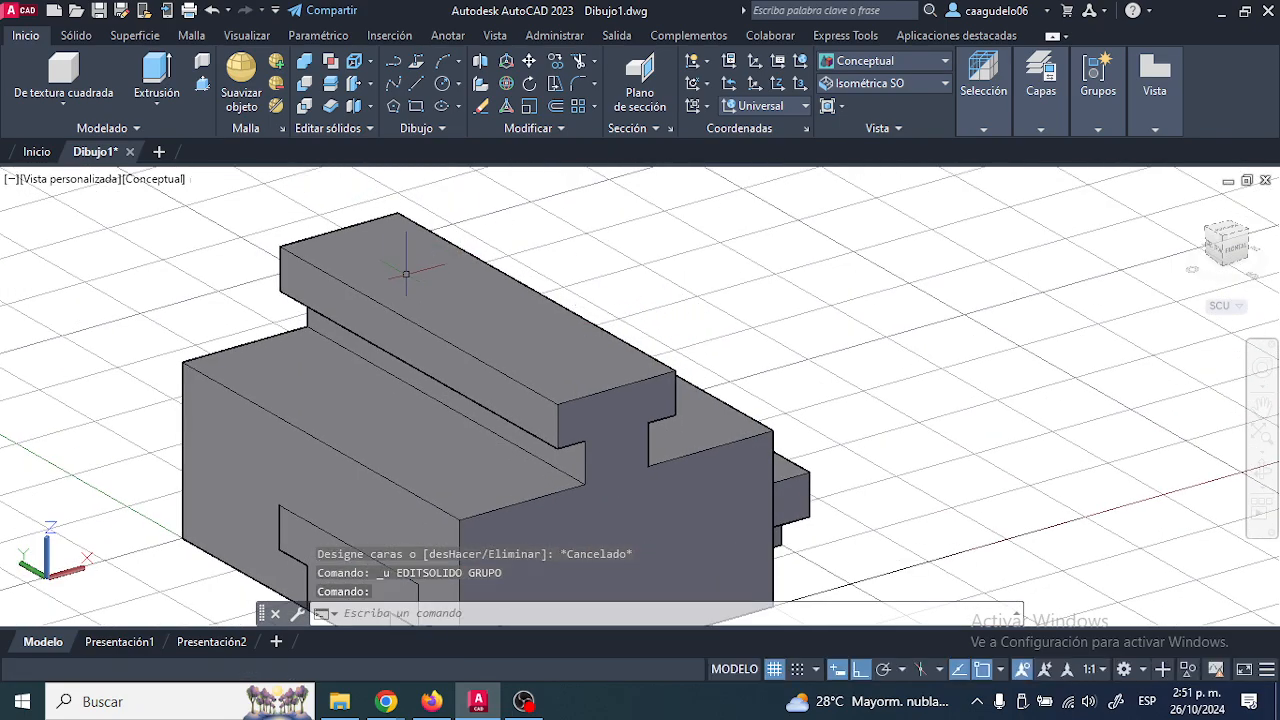
Set the coordinate system to the Frontal (front) preset.
{"action": "left_click", "coordinate": [230, 37]}
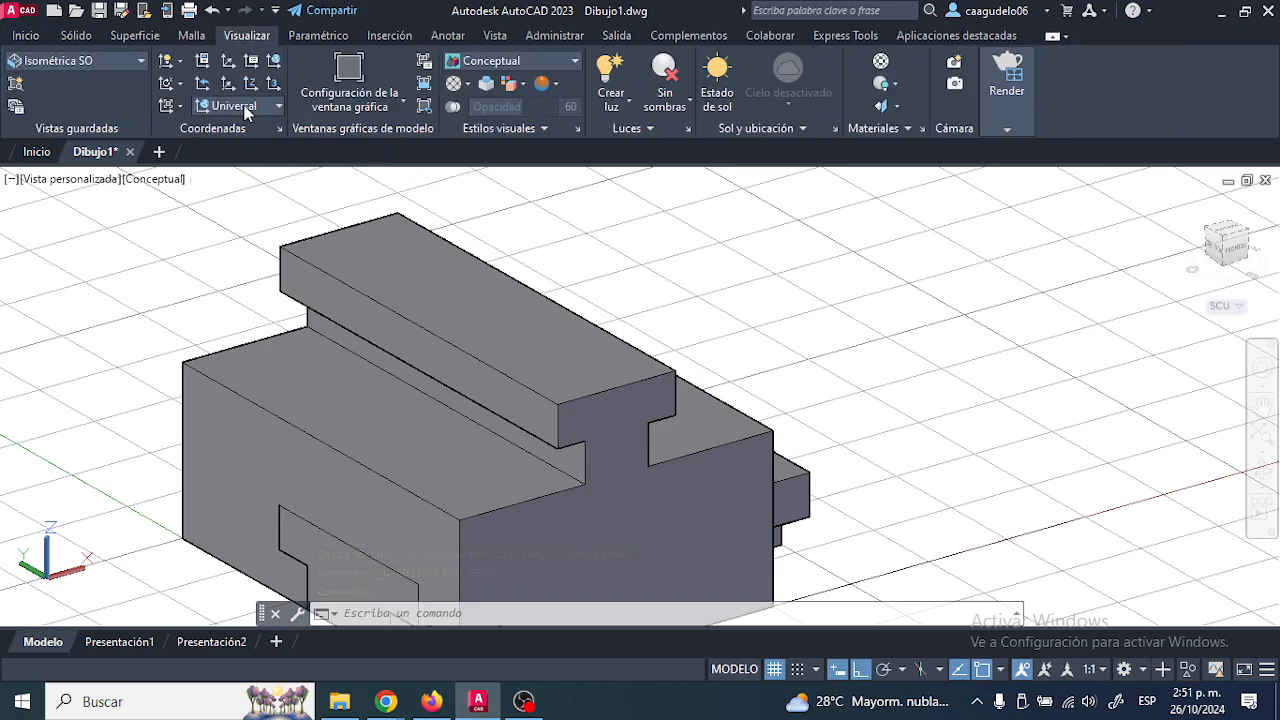
{"action": "left_click", "coordinate": [276, 106]}
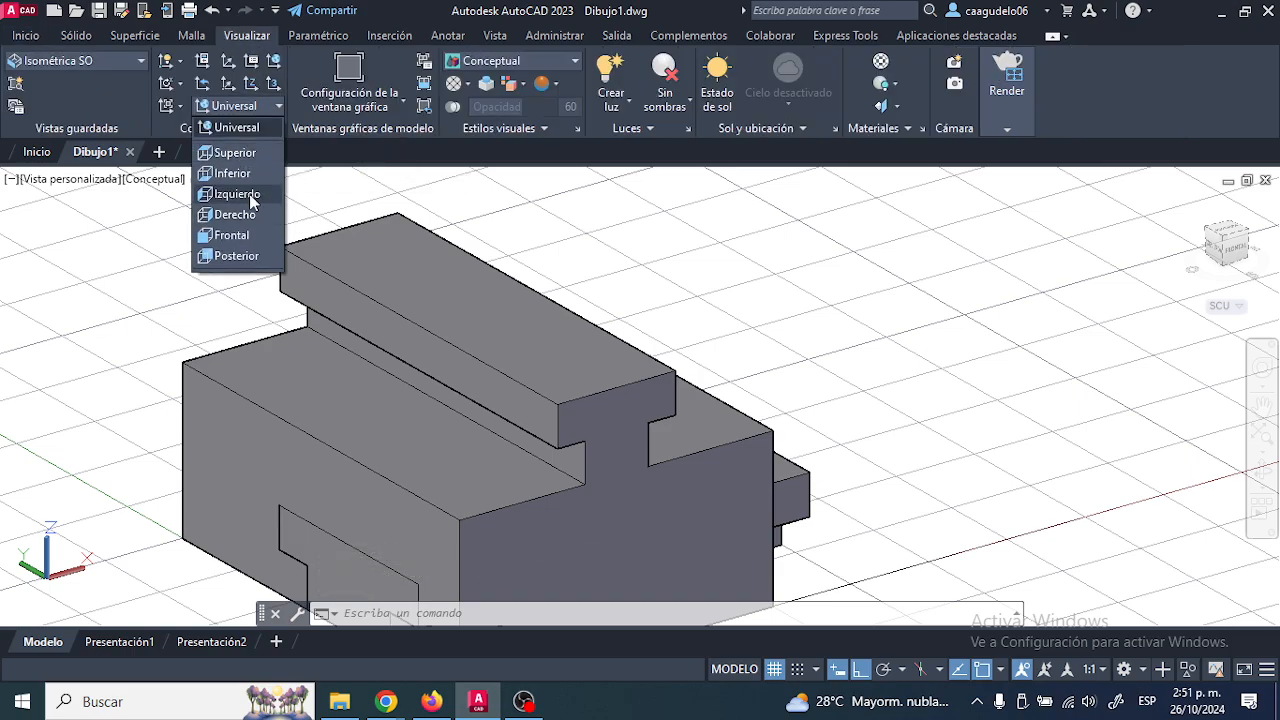
{"action": "left_click", "coordinate": [238, 236]}
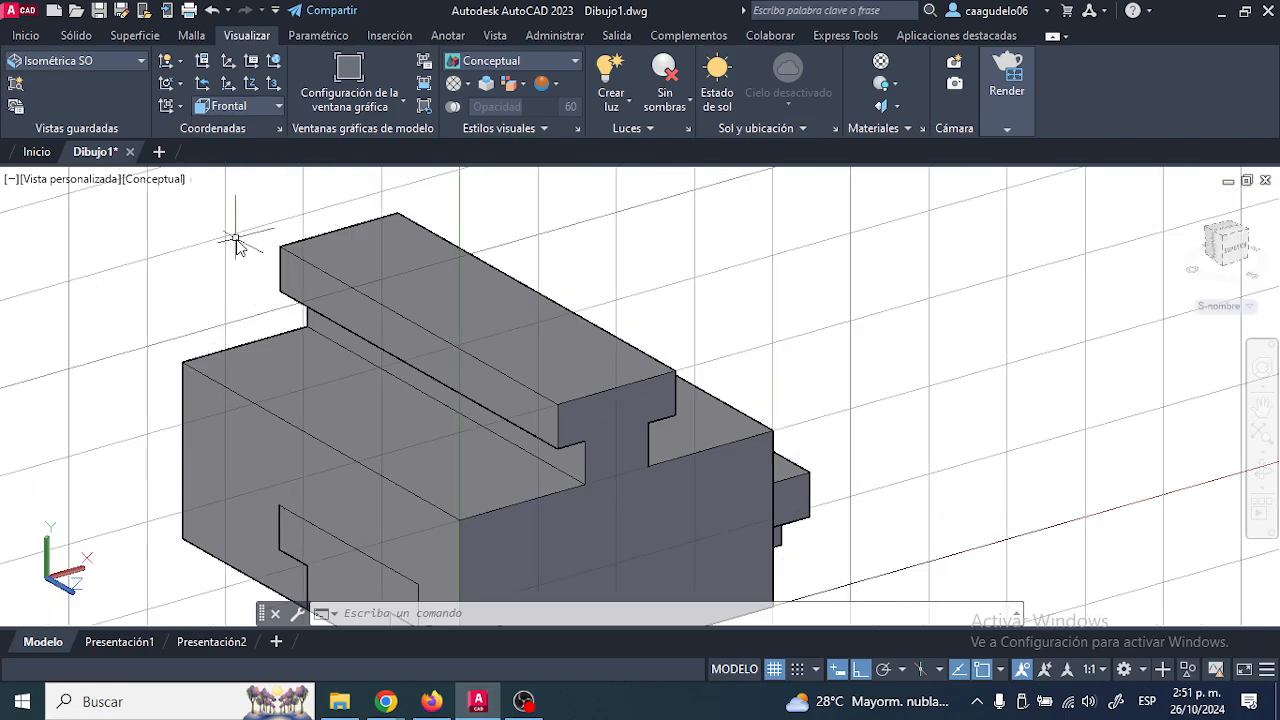
{"action": "left_click", "coordinate": [28, 36]}
Extrude the top face of the T-shaped rail upward by 5 from its front corner with a 0° taper.
{"action": "left_click", "coordinate": [354, 84]}
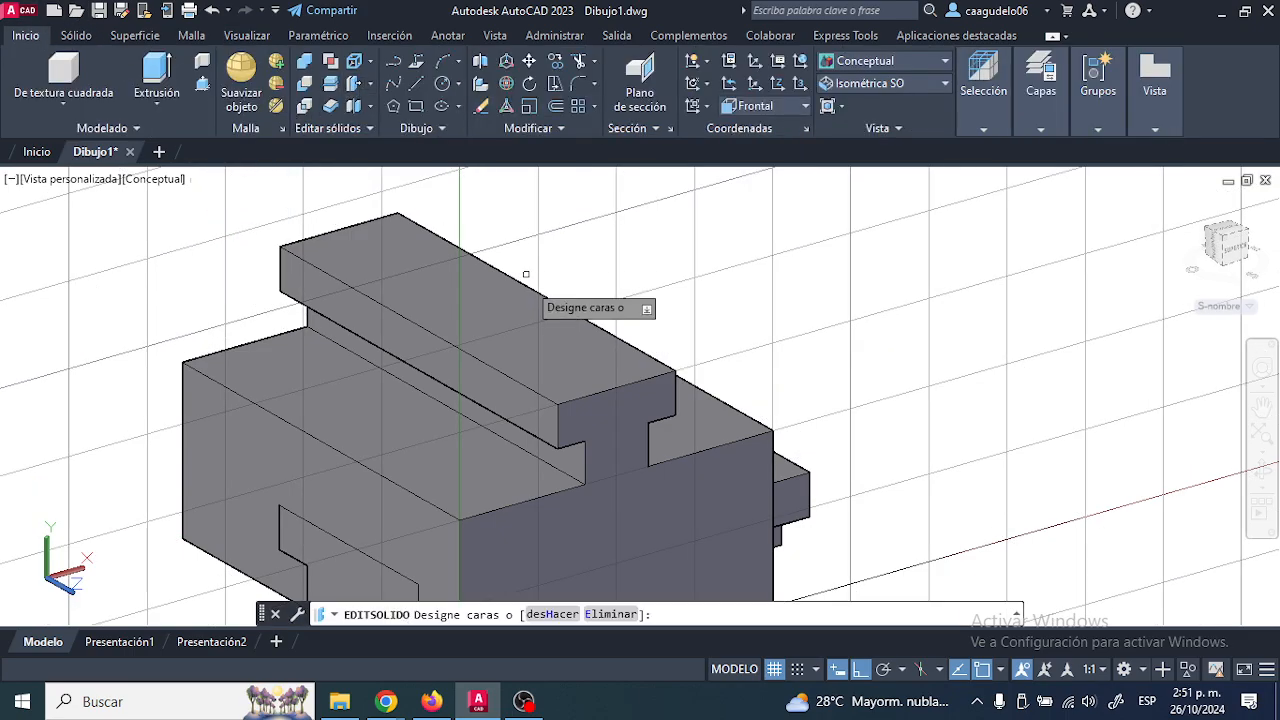
{"action": "left_click", "coordinate": [486, 308]}
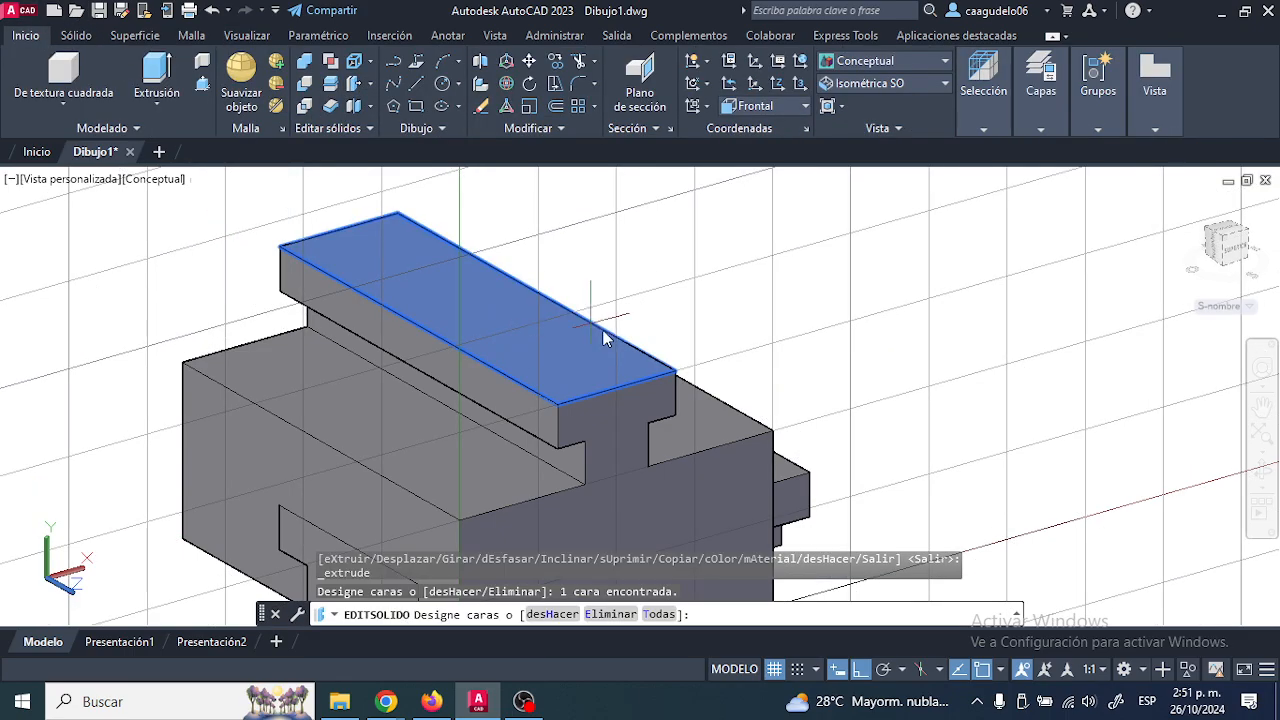
{"action": "key", "text": "Return"}
{"action": "left_click", "coordinate": [557, 401]}
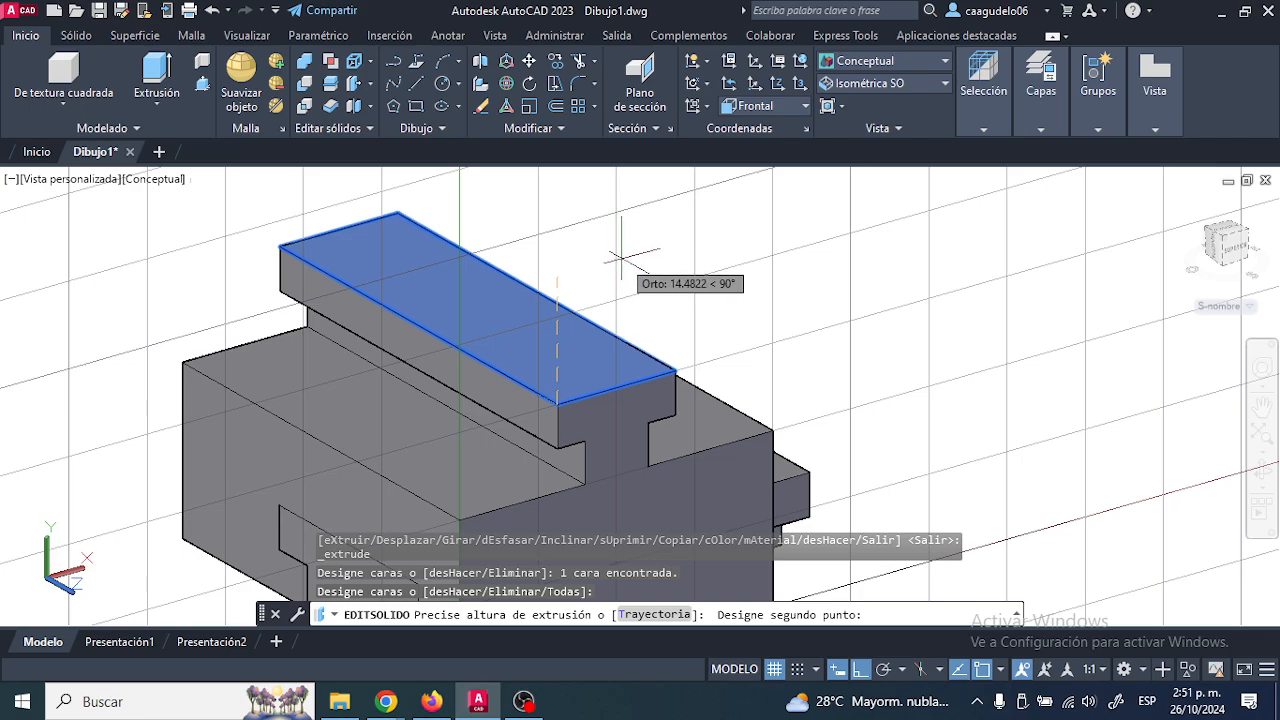
{"action": "type", "text": "5"}
{"action": "key", "text": "Return"}
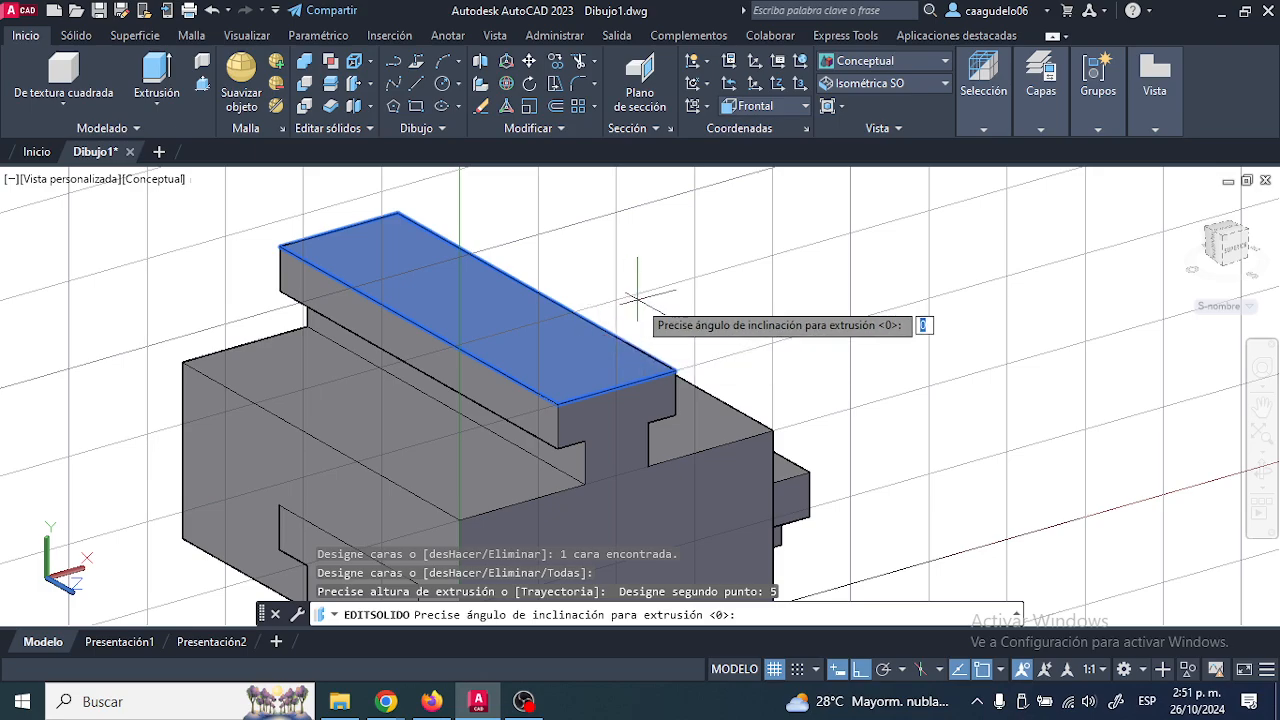
{"action": "key", "text": "Return"}
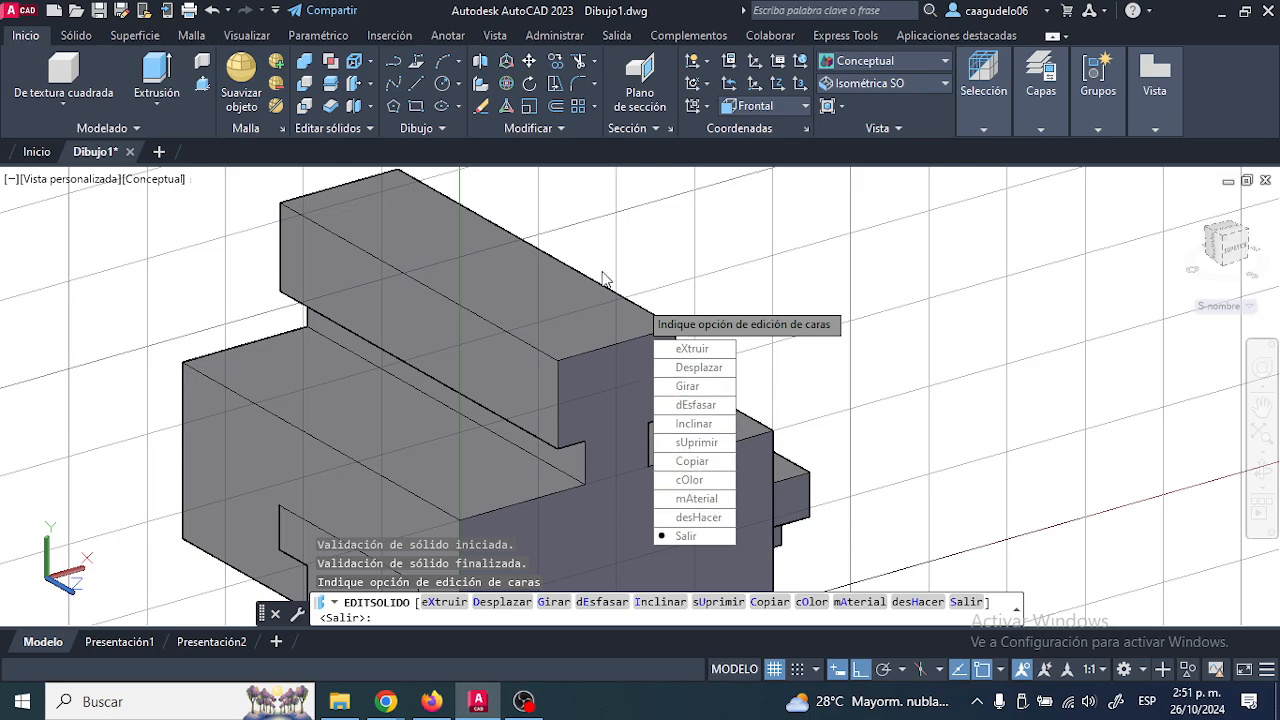
{"action": "key", "text": "Escape"}
{"action": "key", "text": "Escape"}
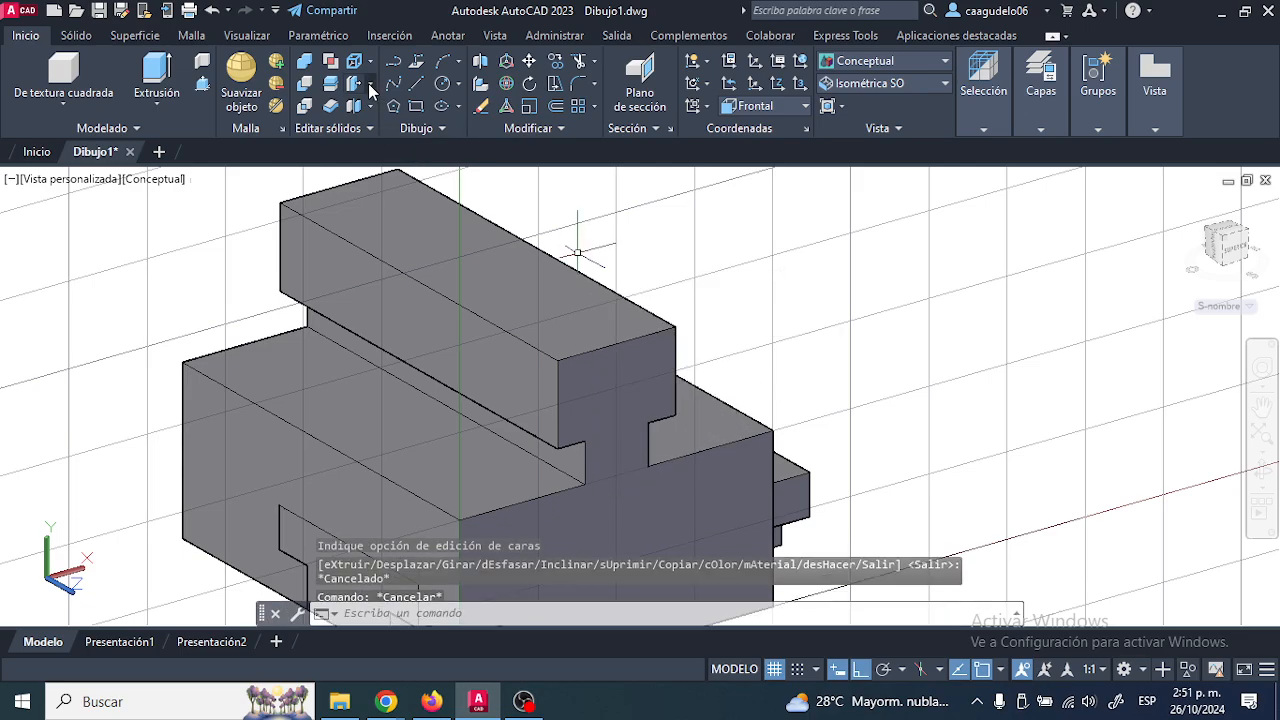
Taper the long side face of the rail's head, using its vertical front edge from lower to upper corner as the axis.
{"action": "left_click", "coordinate": [368, 83]}
{"action": "left_click", "coordinate": [403, 152]}
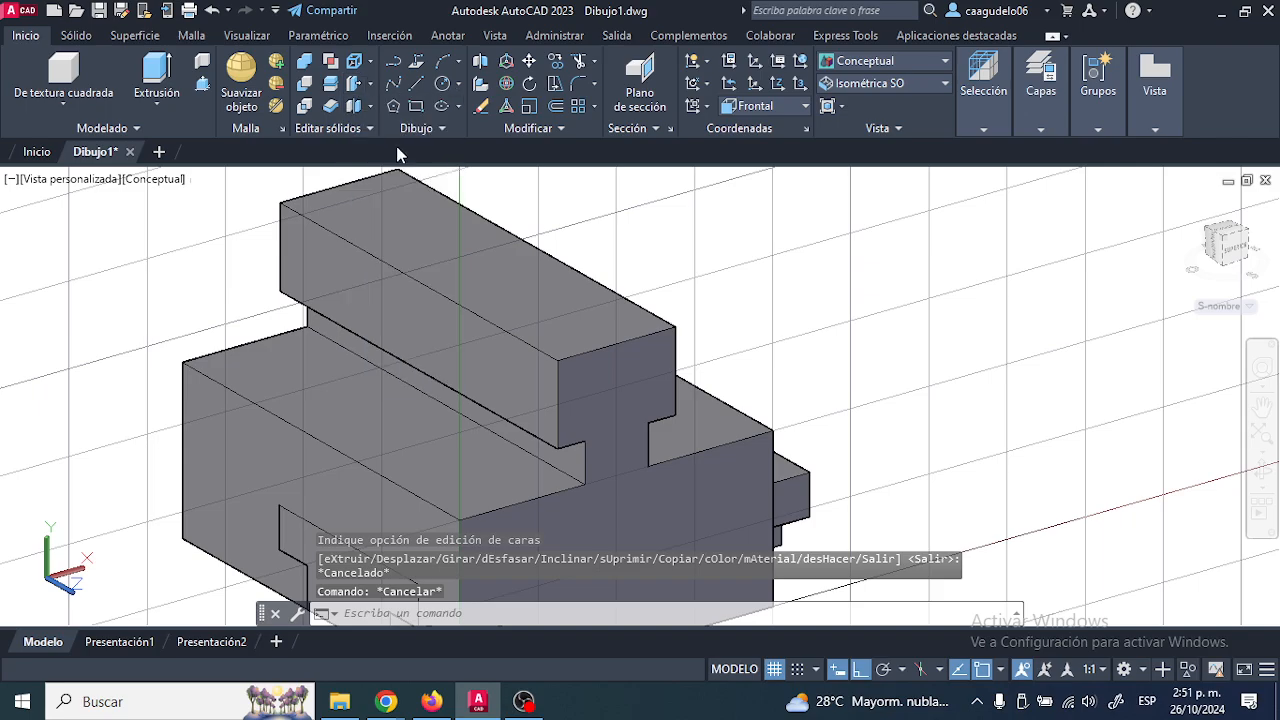
{"action": "middle_click_drag", "start_coordinate": [245, 368], "coordinate": [191, 296]}
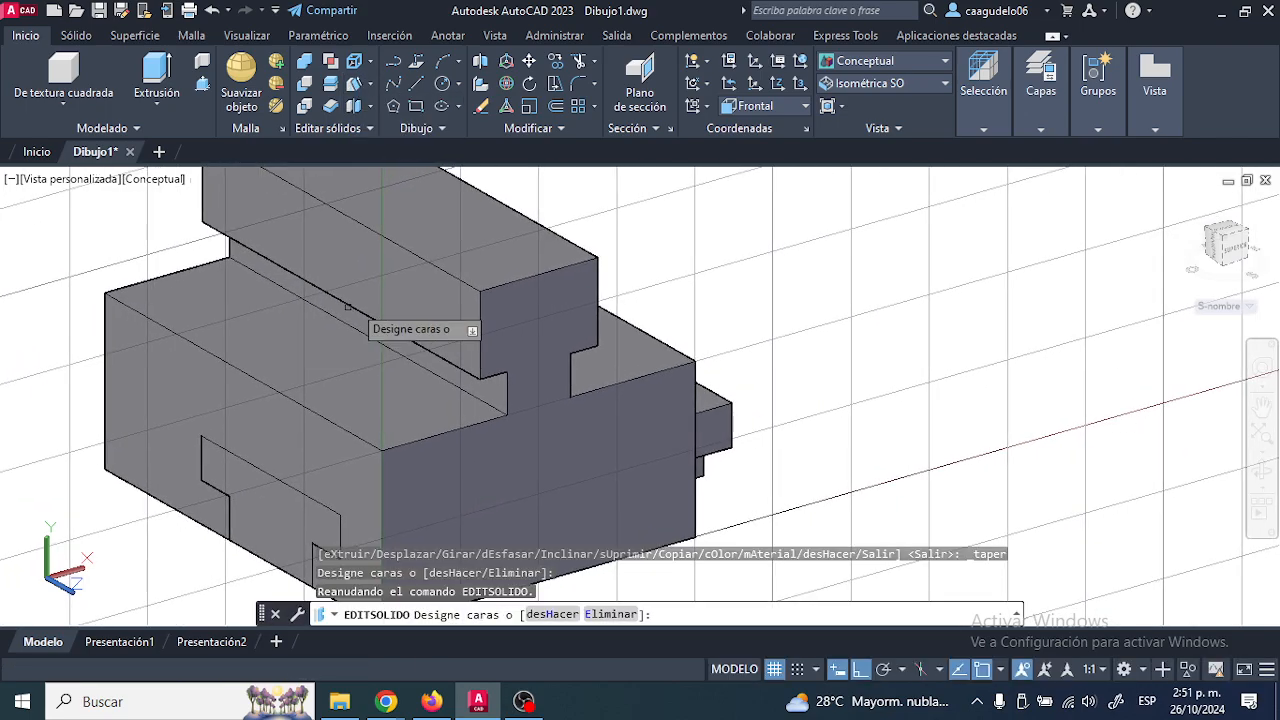
{"action": "left_click", "coordinate": [369, 272]}
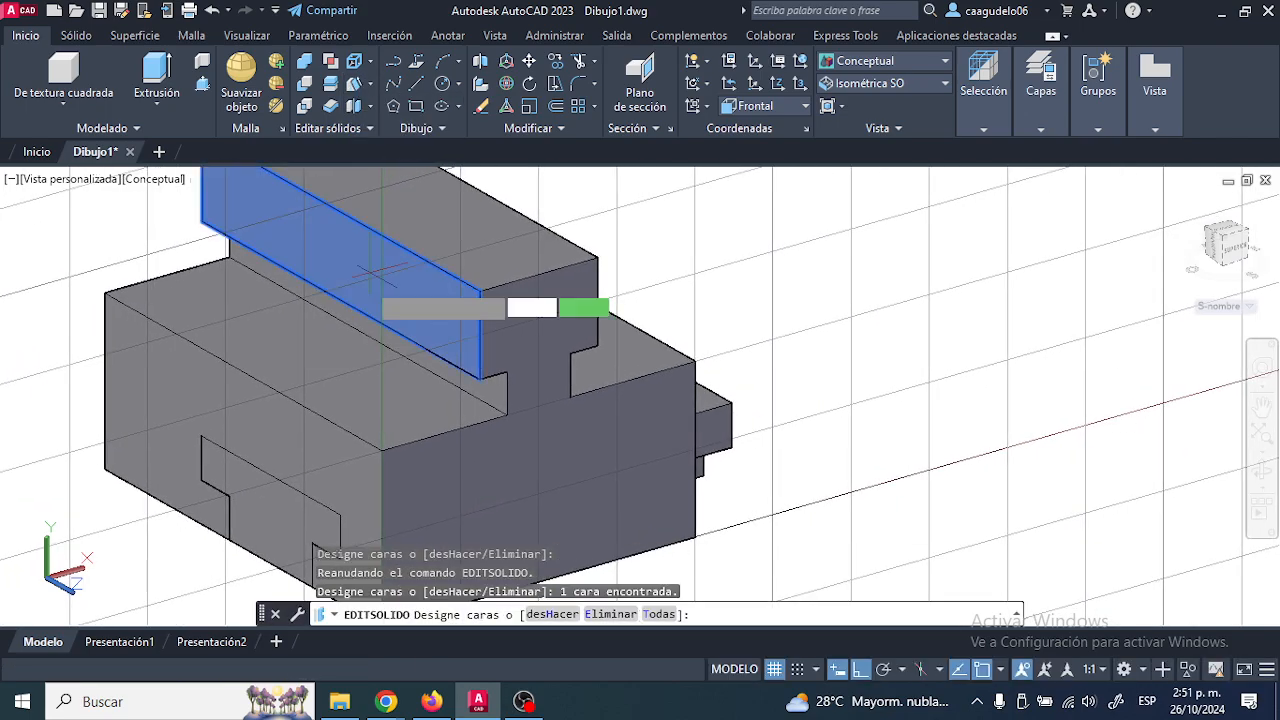
{"action": "key", "text": "Return"}
{"action": "left_click", "coordinate": [479, 378]}
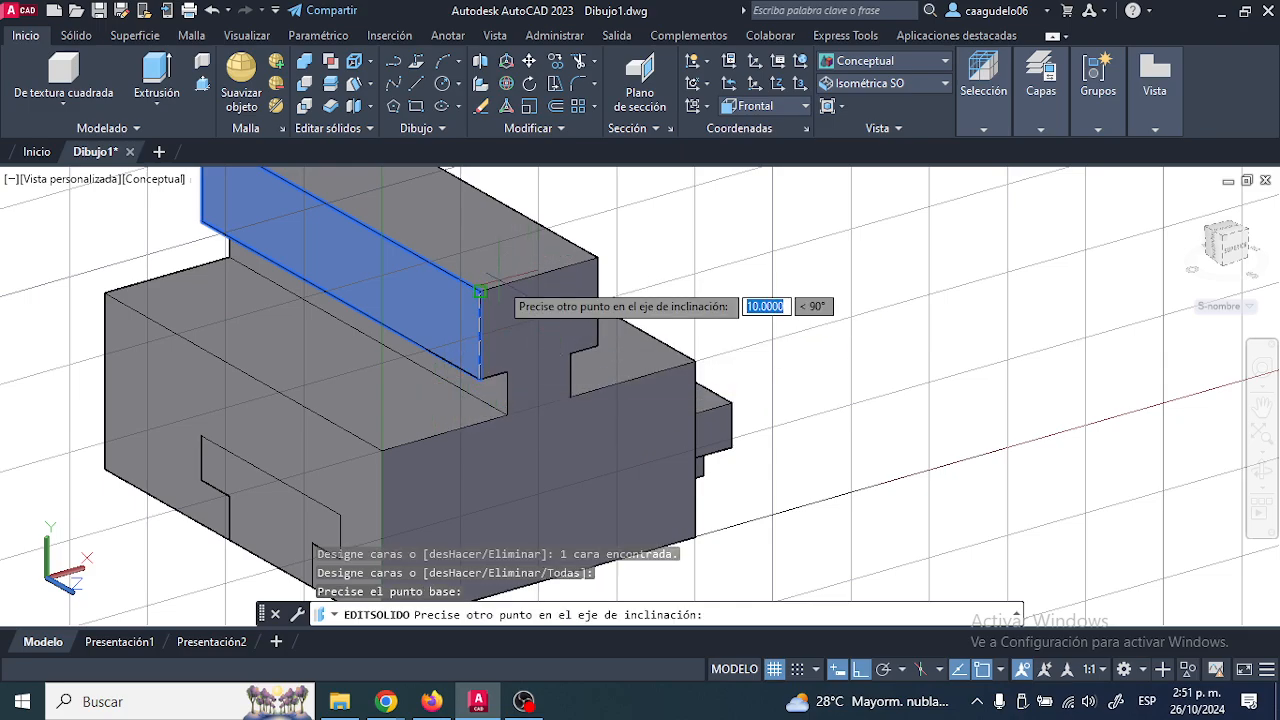
{"action": "left_click", "coordinate": [479, 291]}
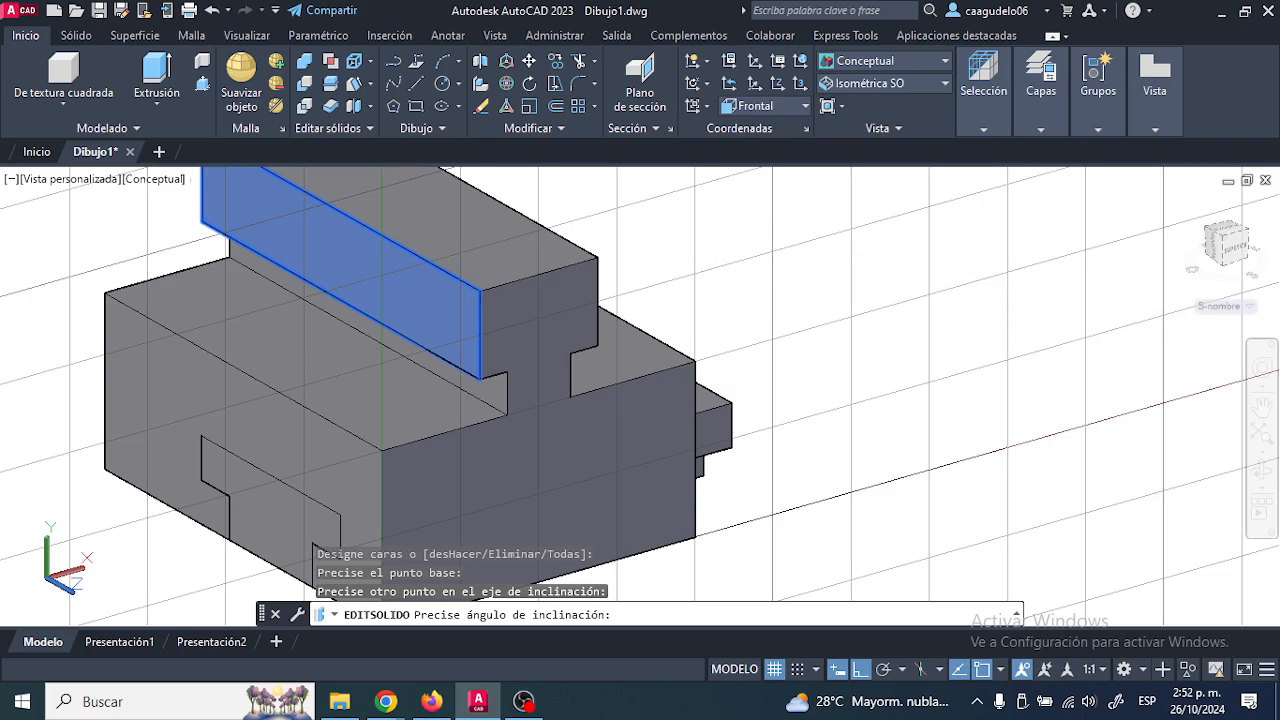
{"action": "key", "text": "Return"}
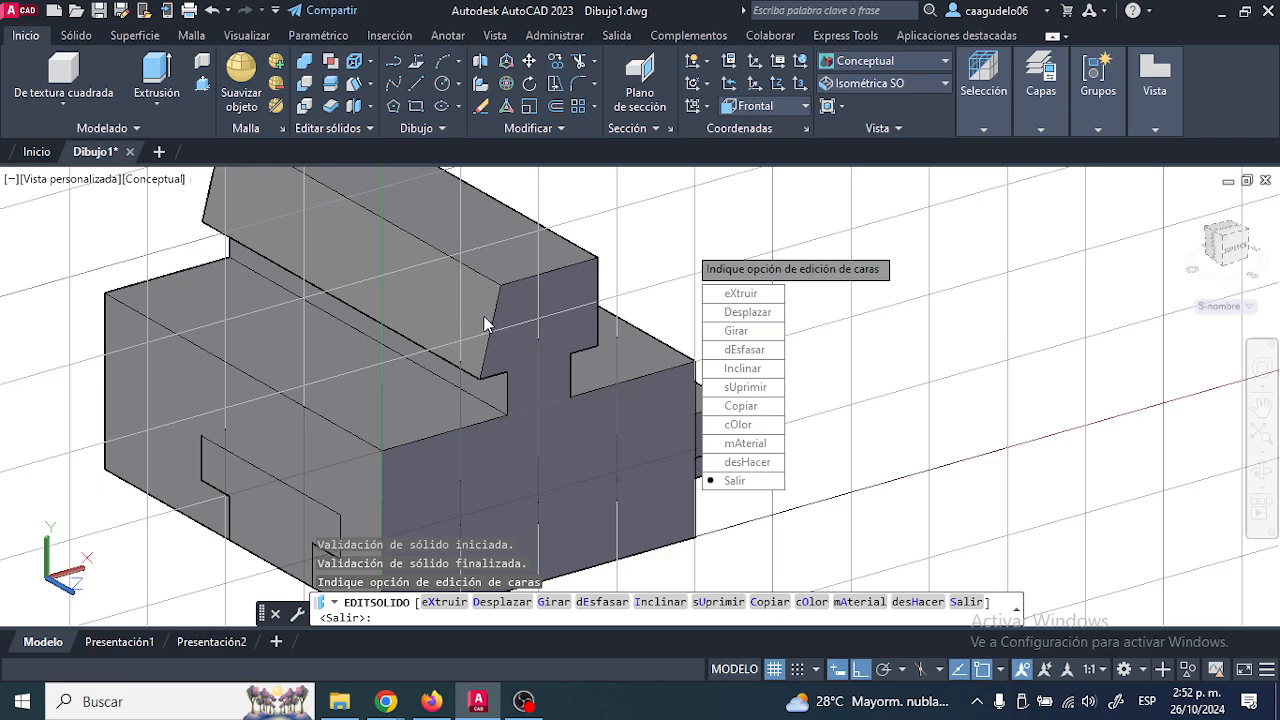
Undo the side face taper and leave the solid editing command.
{"action": "type", "text": "u"}
{"action": "key", "text": "Return"}
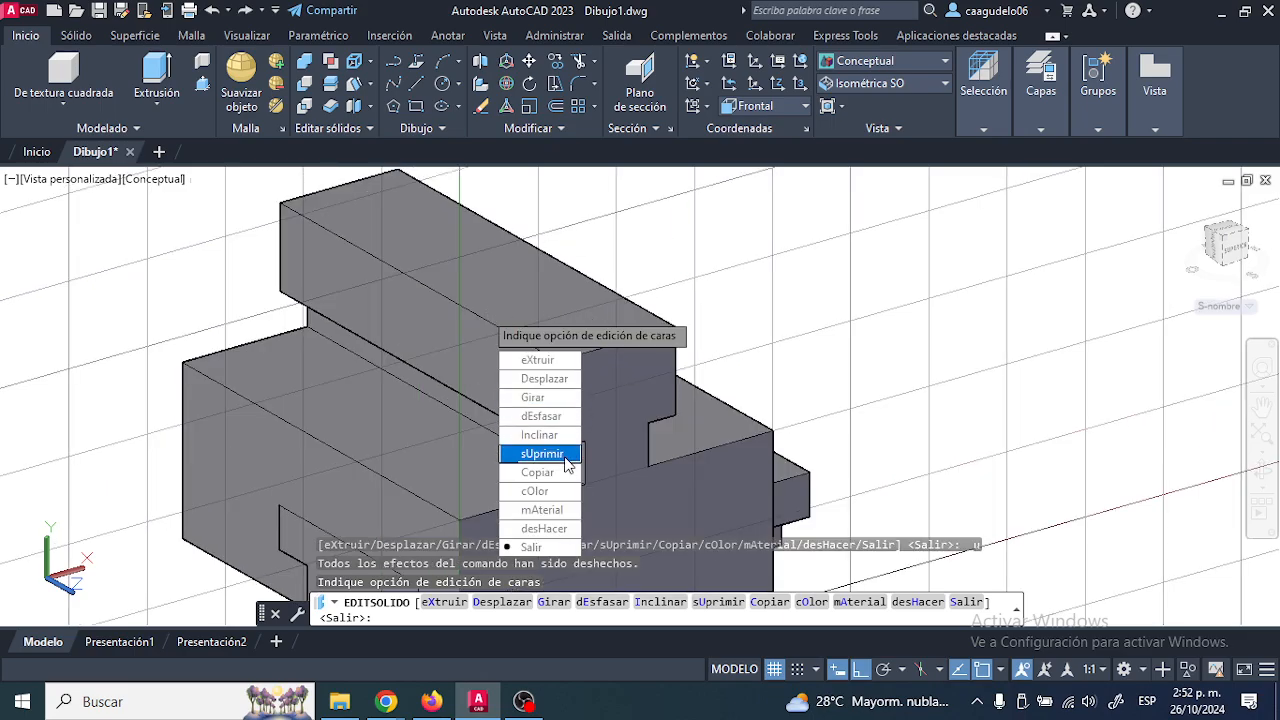
{"action": "key", "text": "Escape"}
{"action": "key", "text": "Escape"}
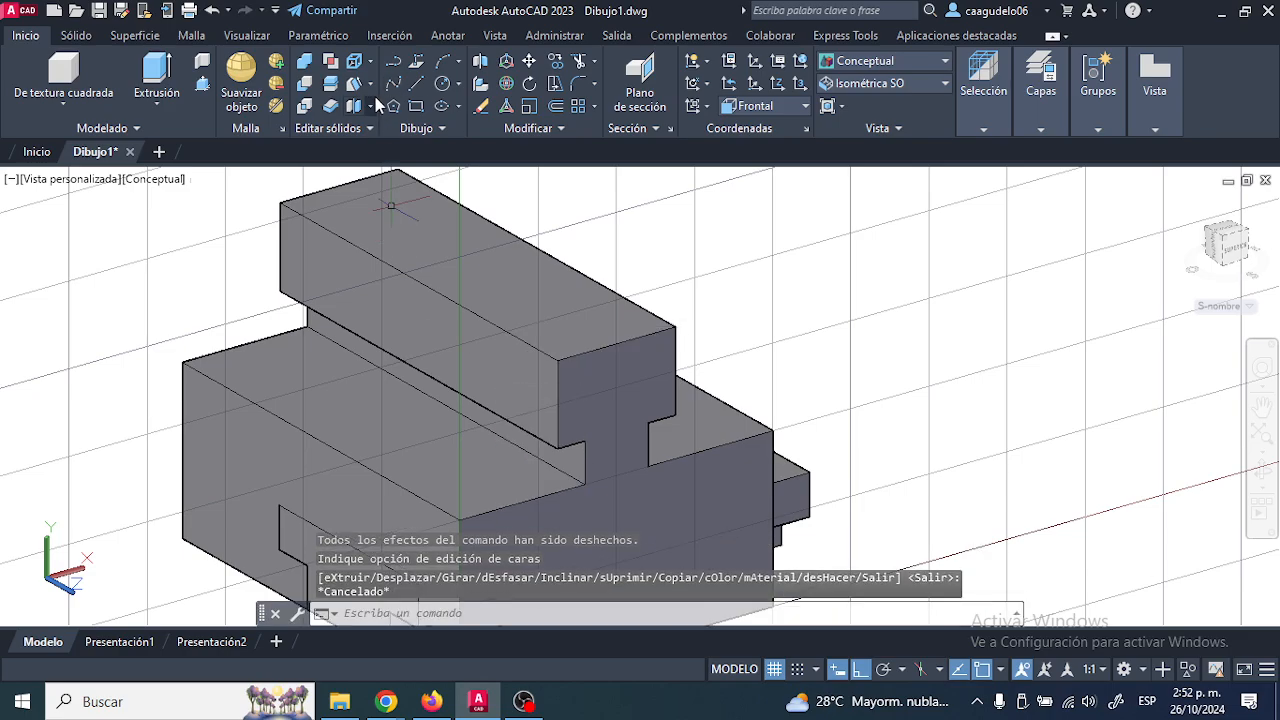
Try to delete the long side face of the rail's head with the face deletion command.
{"action": "left_click", "coordinate": [370, 84]}
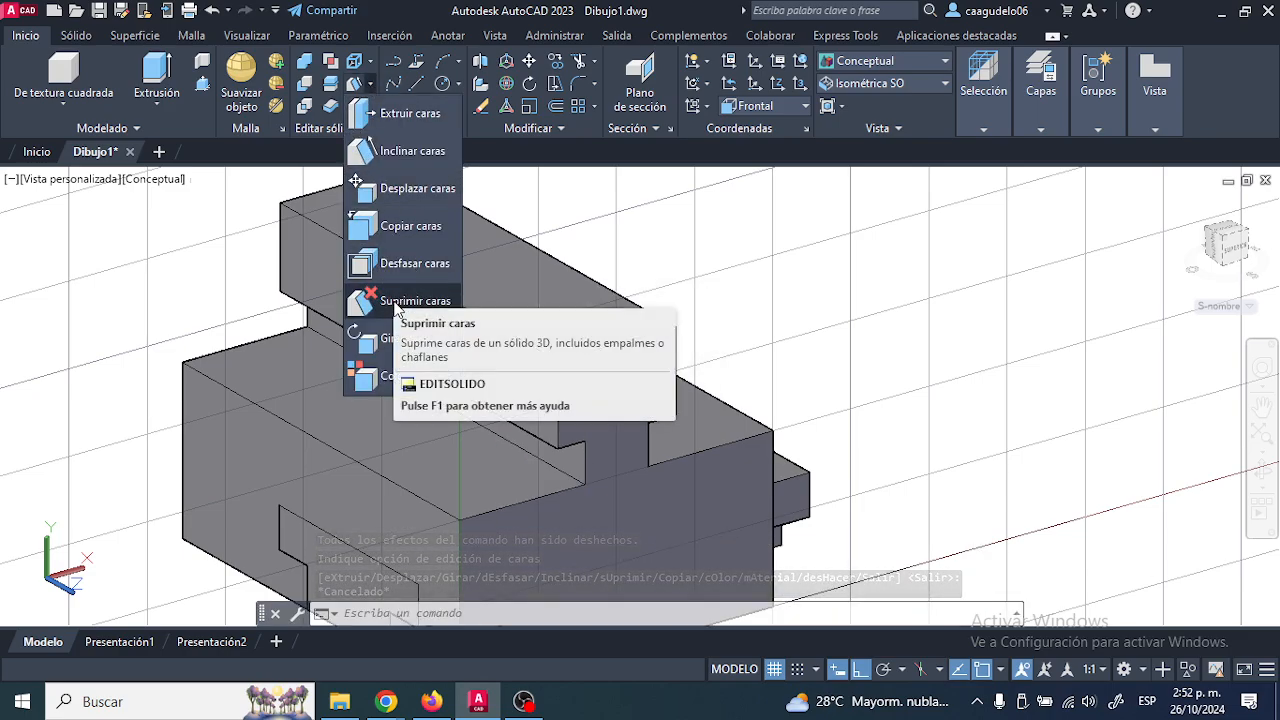
{"action": "left_click", "coordinate": [400, 300]}
{"action": "left_click", "coordinate": [388, 283]}
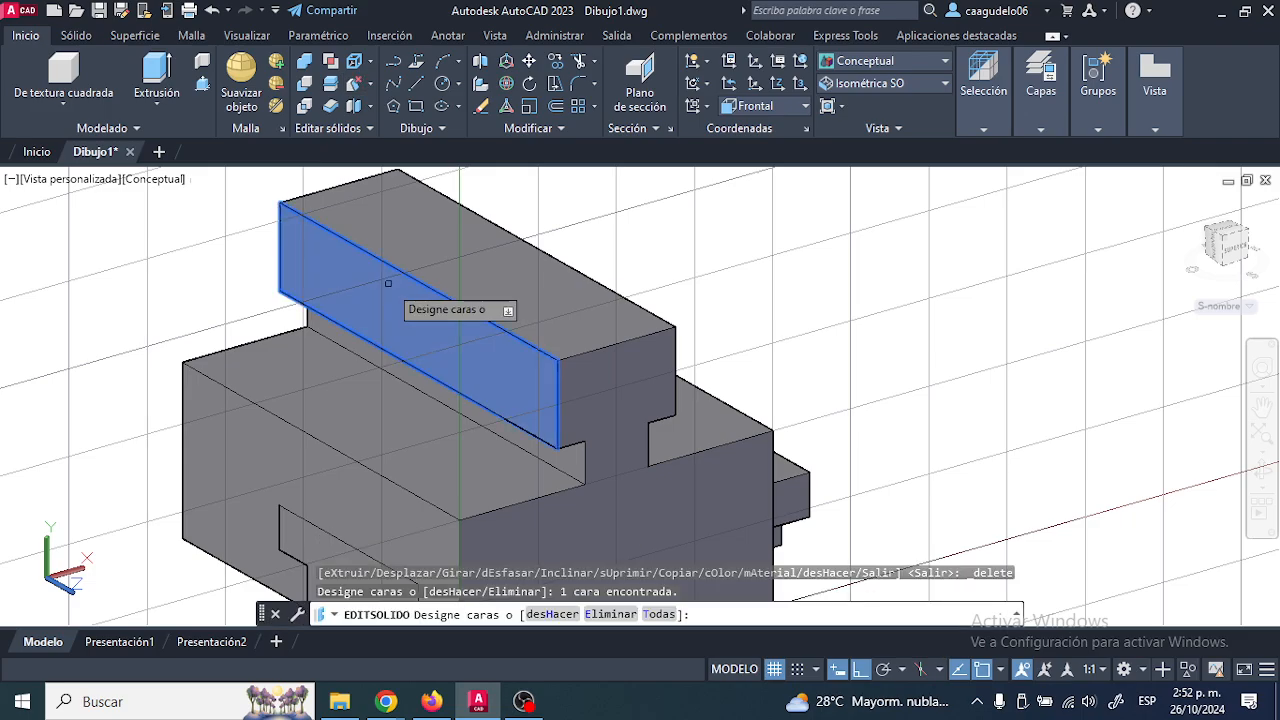
{"action": "key", "text": "Return"}
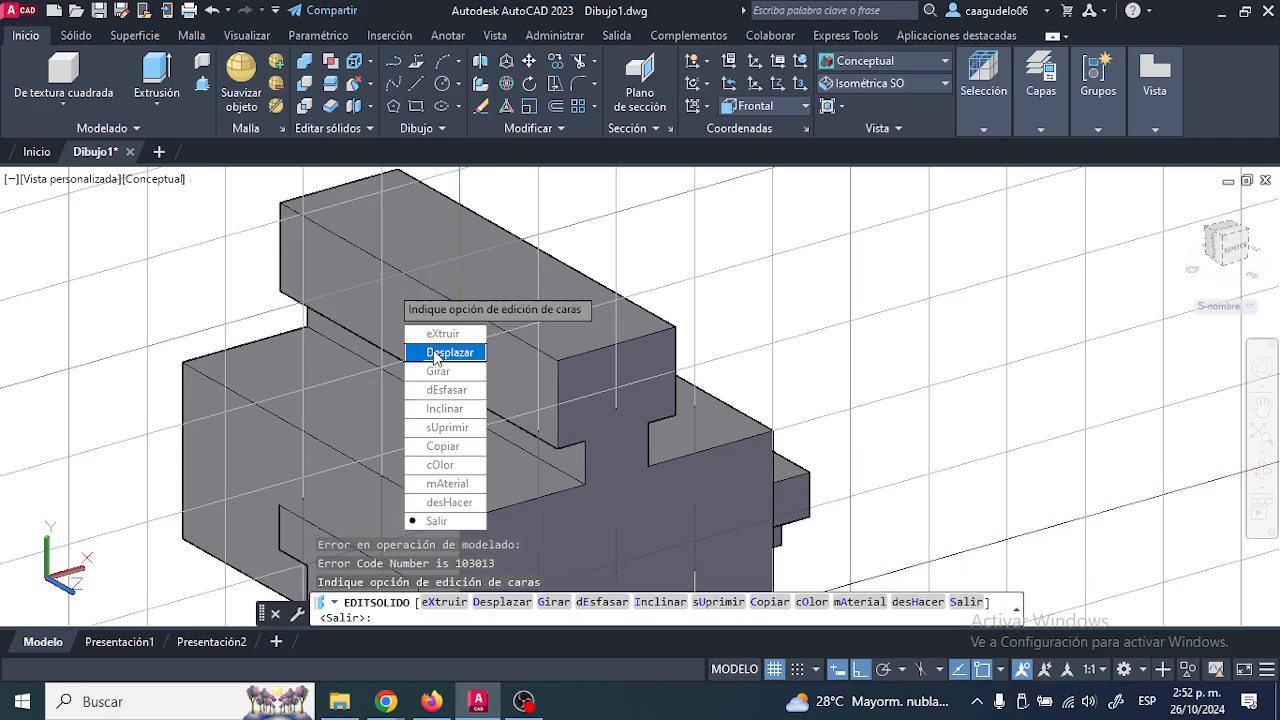
{"action": "key", "text": "Return"}
{"action": "key", "text": "Escape"}
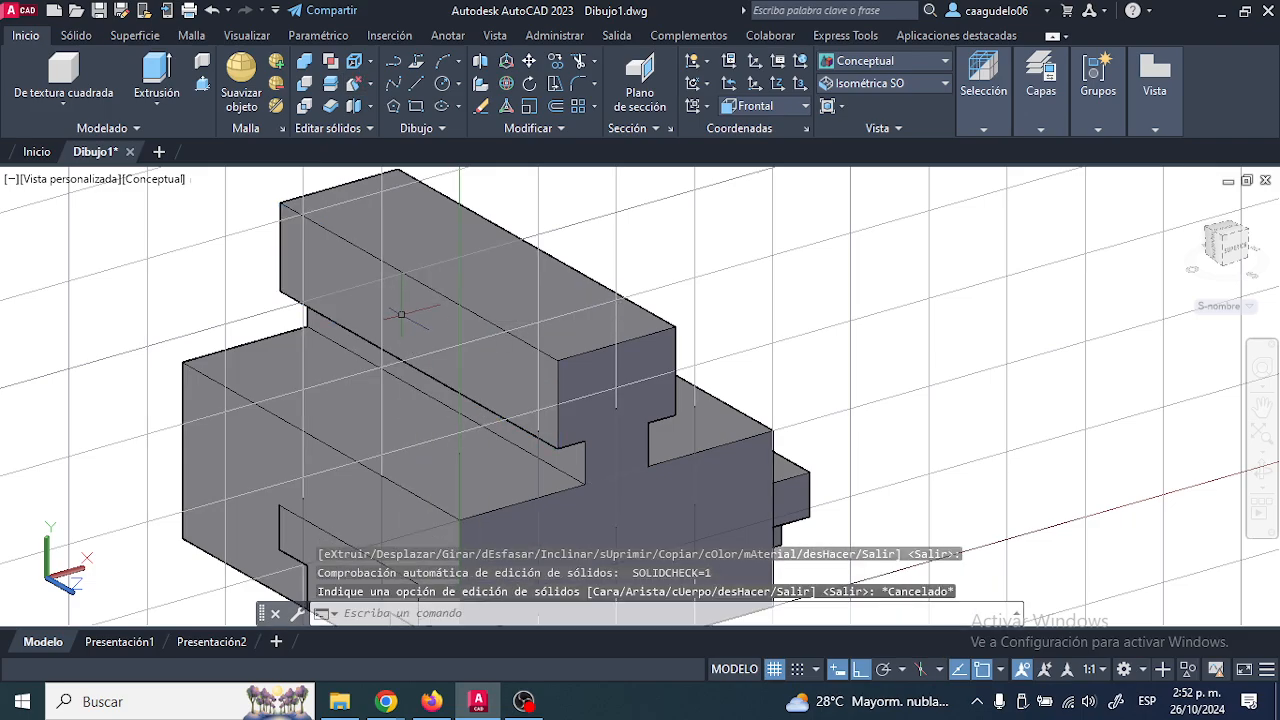
Try to delete the rail's top face, using the Eliminar option on the face selection.
{"action": "left_click", "coordinate": [400, 311]}
{"action": "middle_click_drag", "start_coordinate": [433, 312], "coordinate": [361, 272], "text": "shift"}
{"action": "key", "text": "Escape"}
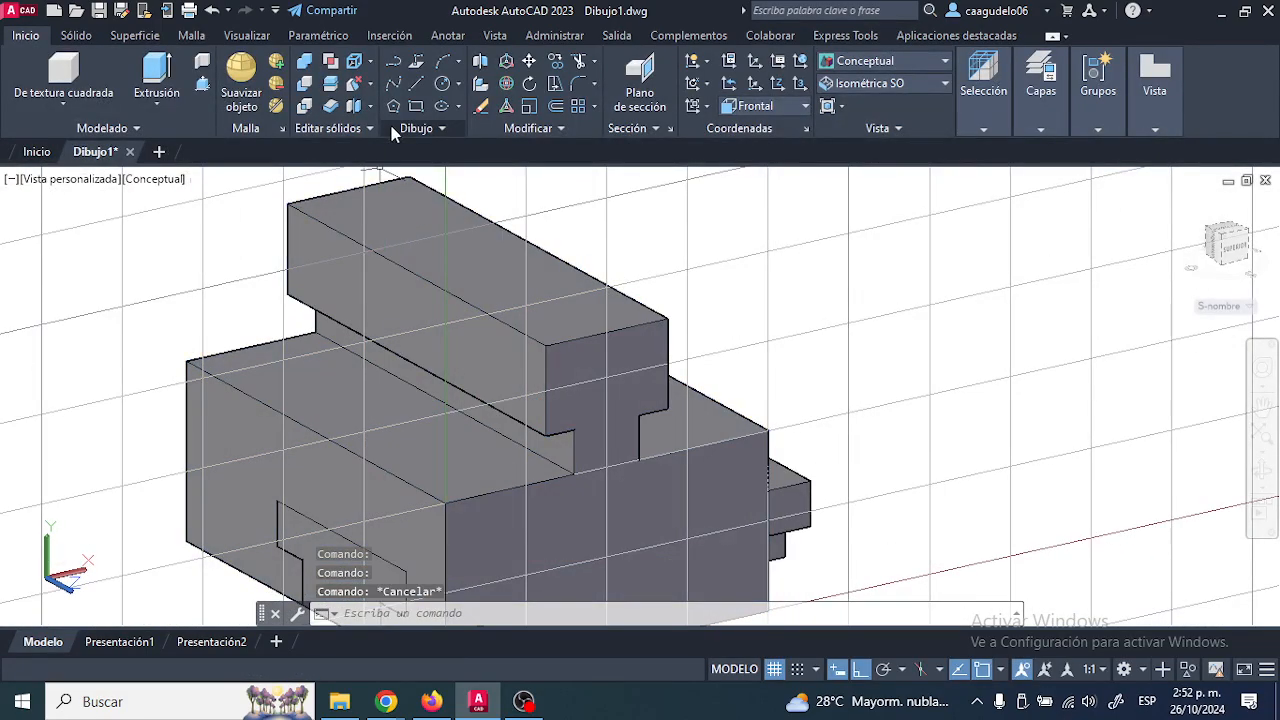
{"action": "left_click", "coordinate": [369, 84]}
{"action": "left_click", "coordinate": [400, 299]}
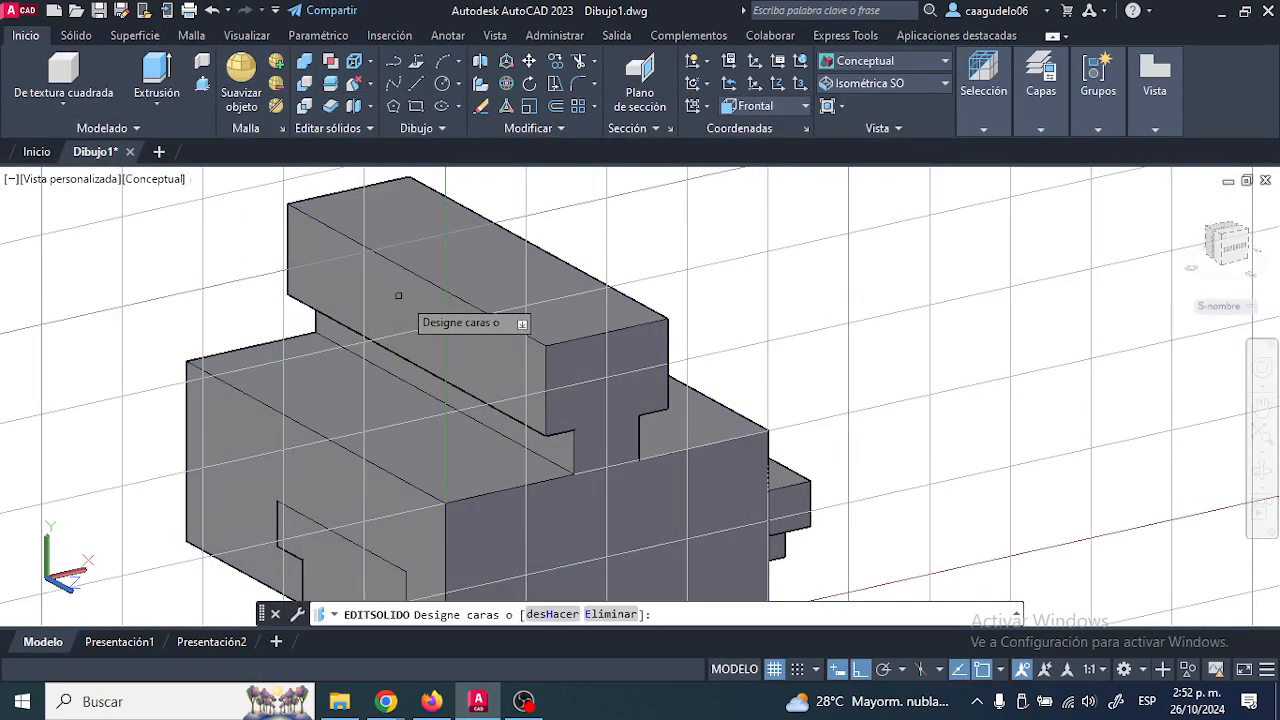
{"action": "left_click", "coordinate": [423, 255]}
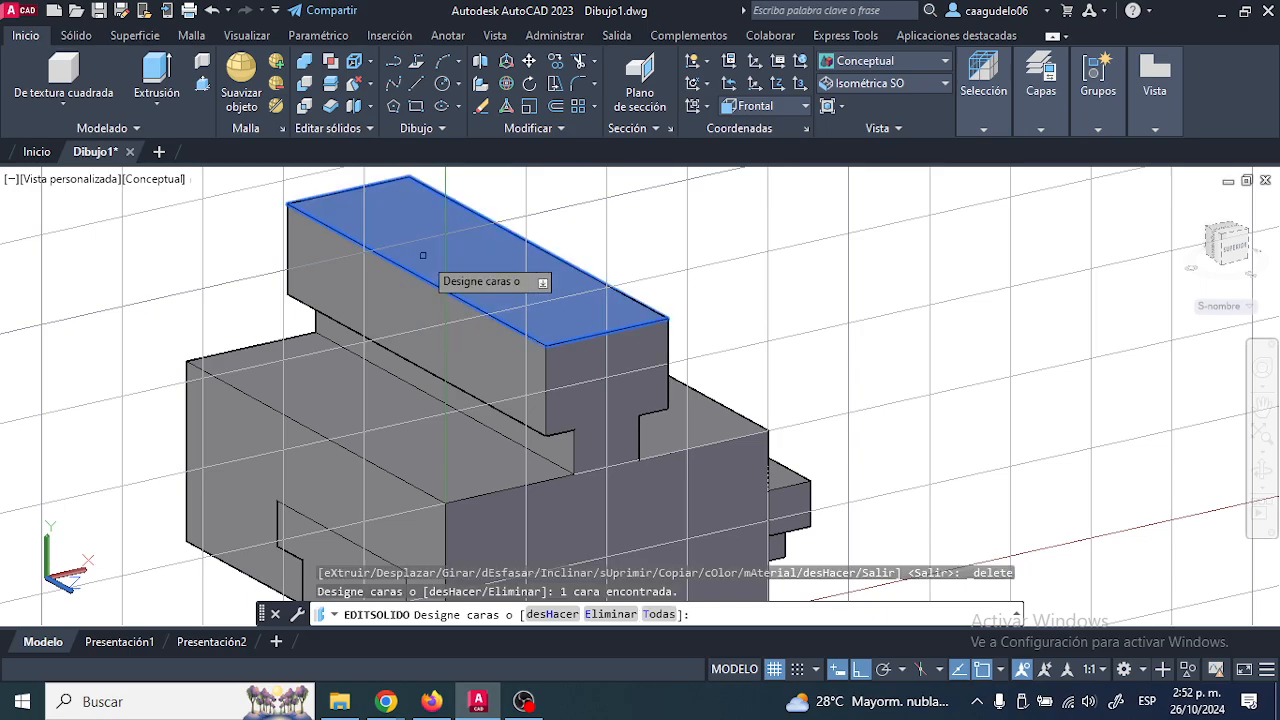
{"action": "left_click", "coordinate": [611, 615]}
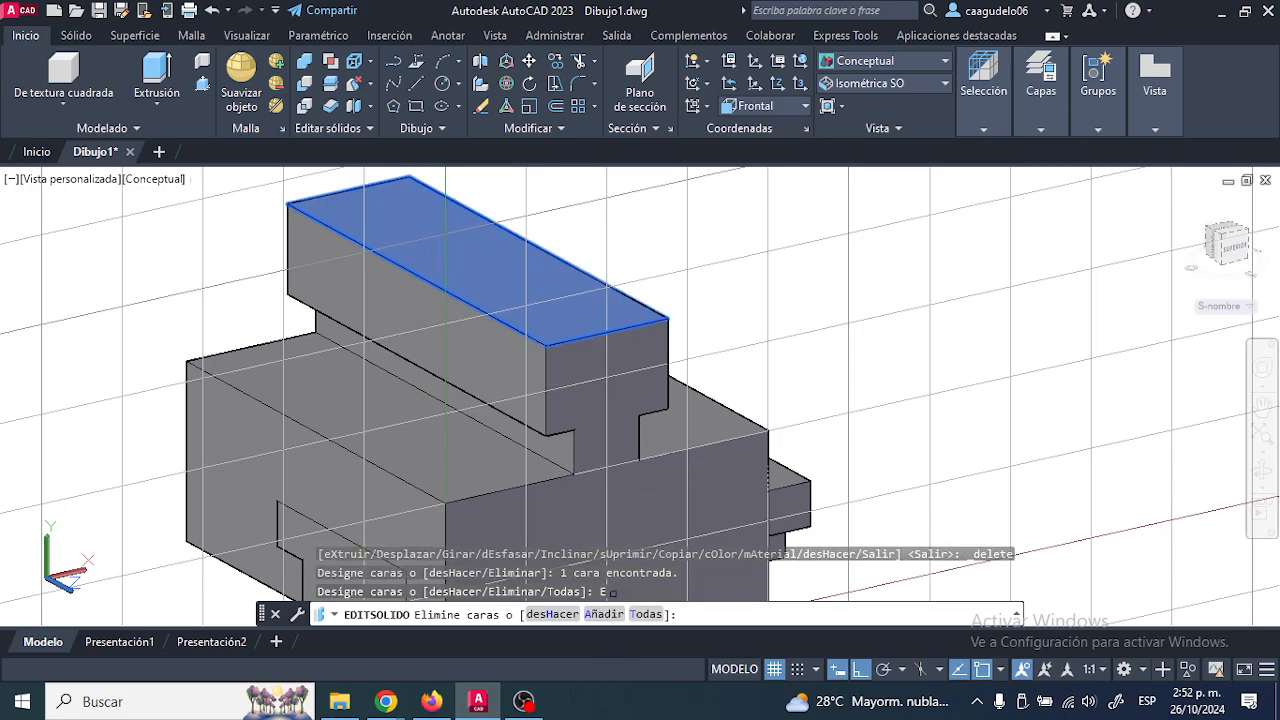
{"action": "left_click", "coordinate": [507, 298]}
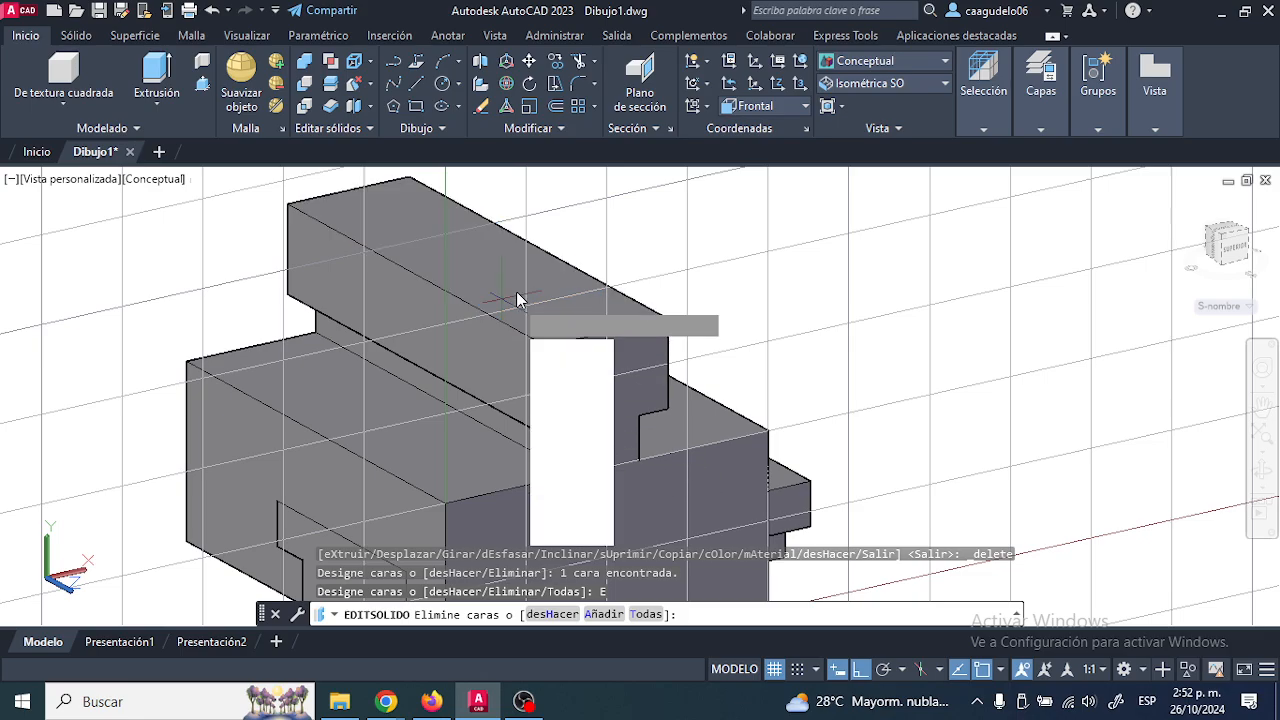
{"action": "key", "text": "Return"}
Try again to delete the rail's top face from the face editing options, and exit solid editing.
{"action": "left_click", "coordinate": [575, 517]}
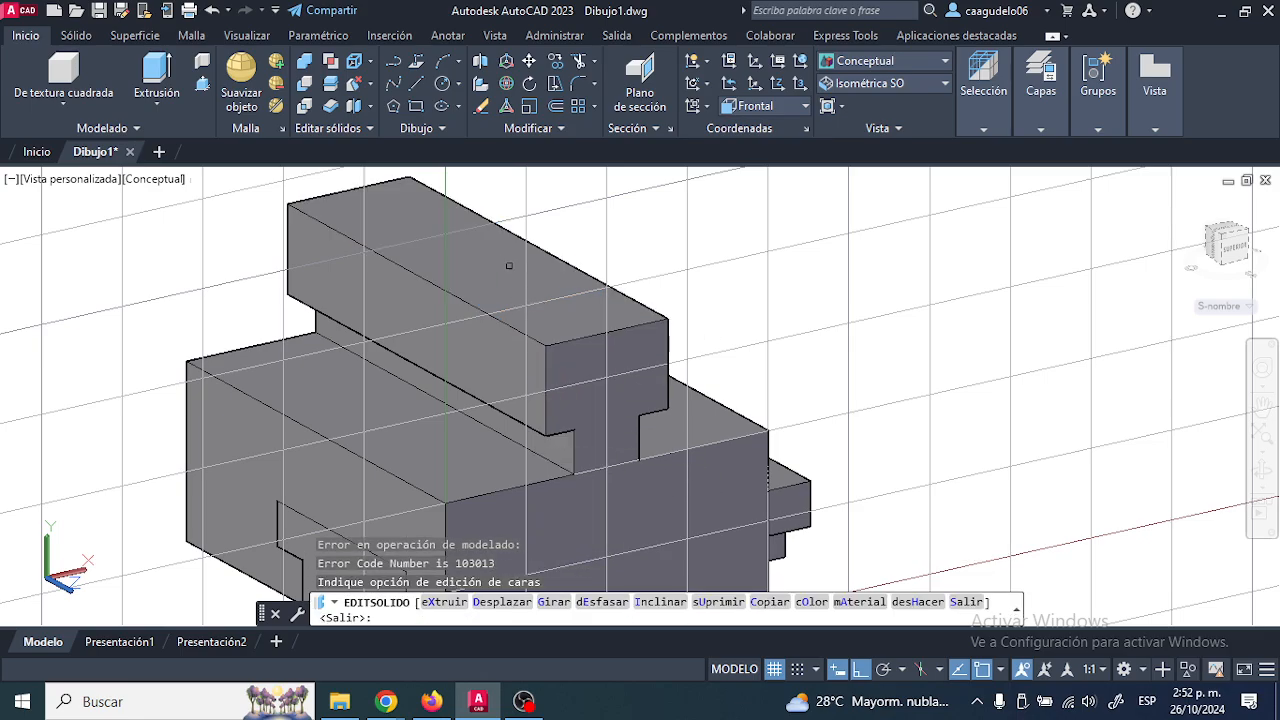
{"action": "left_click", "coordinate": [463, 199]}
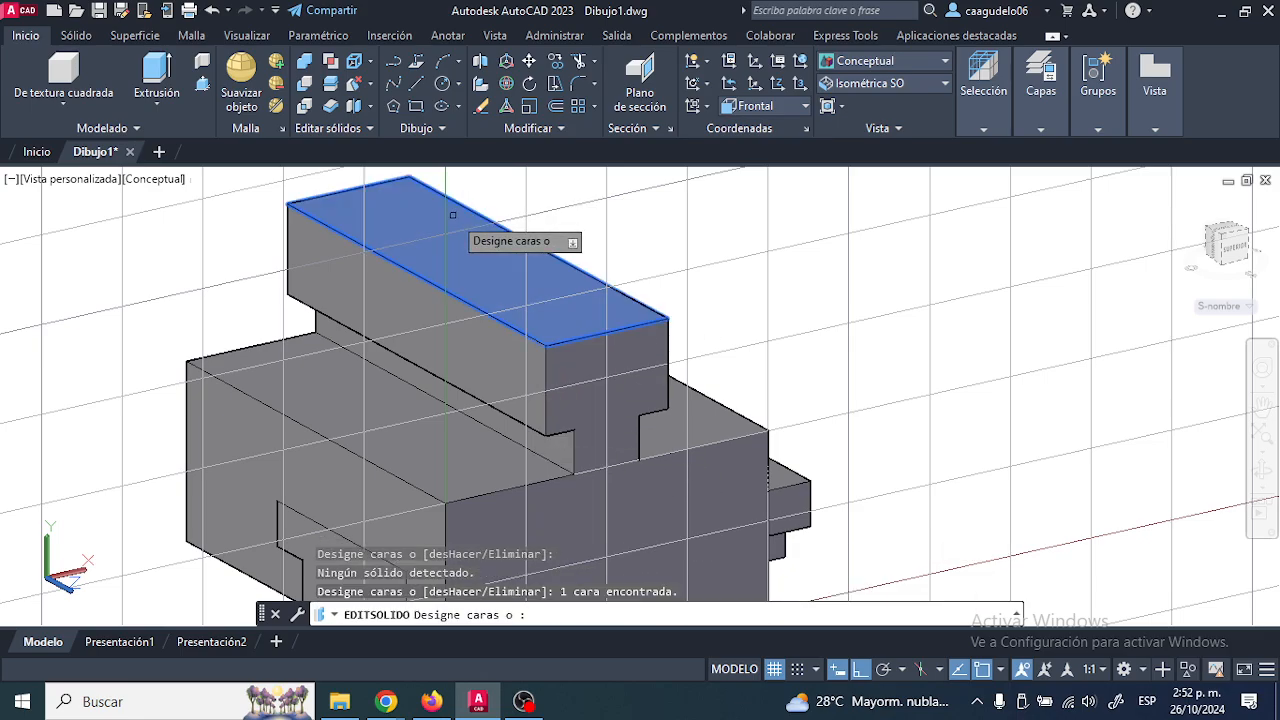
{"action": "key", "text": "Return"}
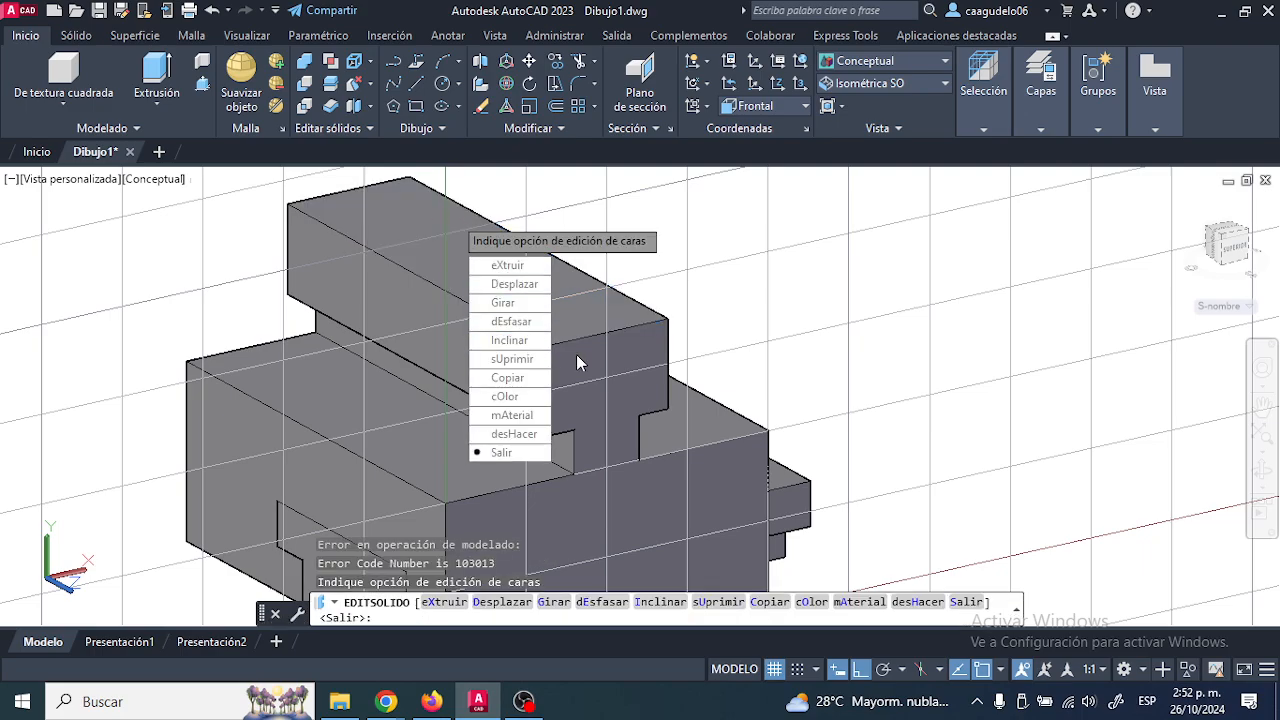
{"action": "left_click", "coordinate": [537, 459]}
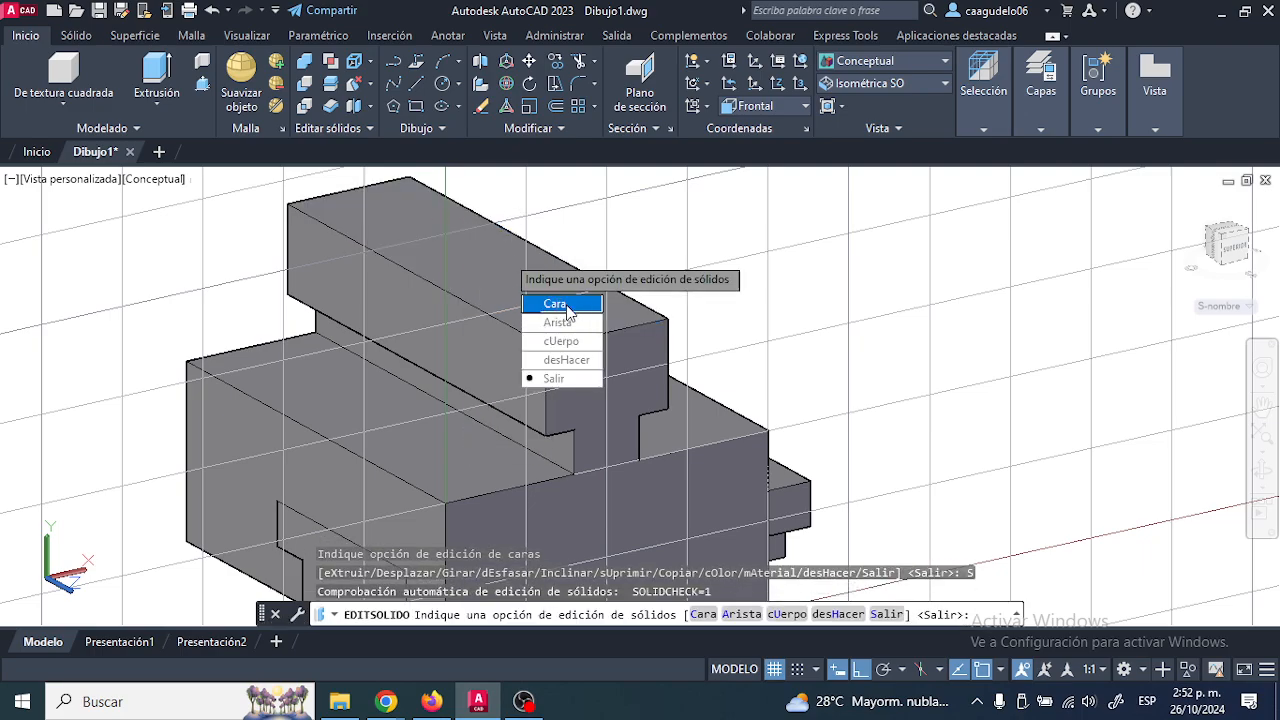
{"action": "key", "text": "Escape"}
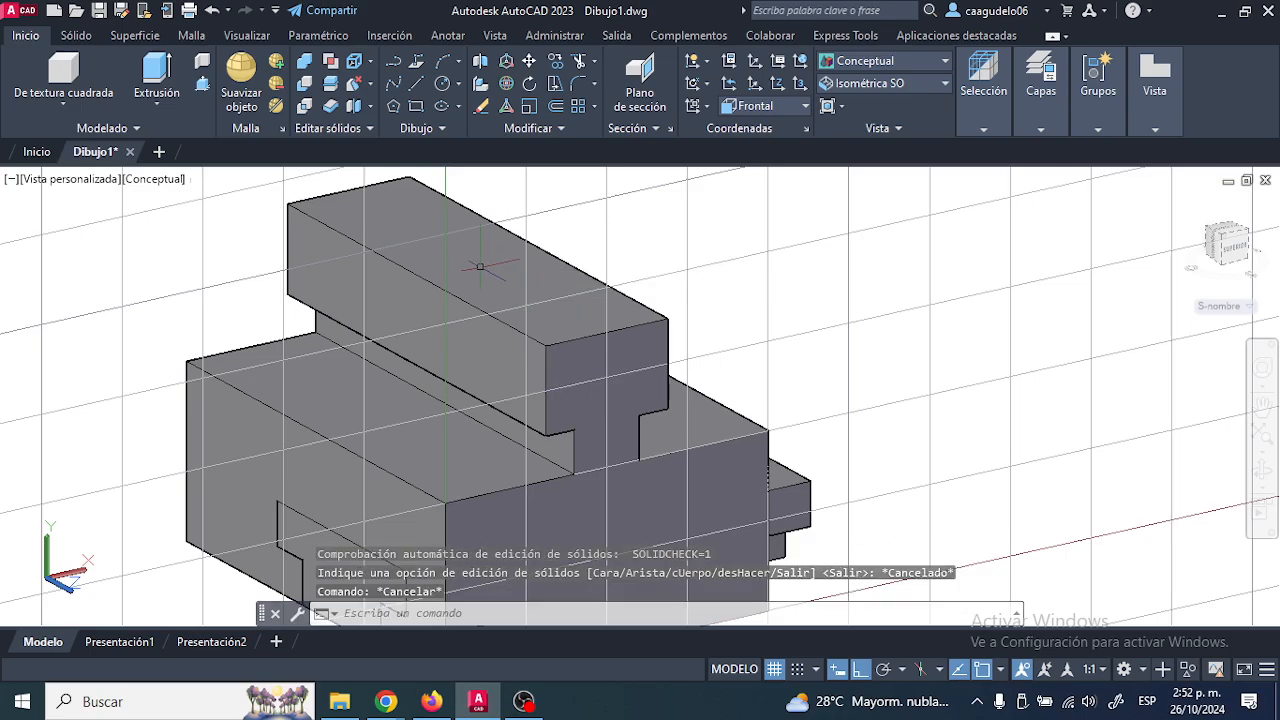
Delete the T-slot cut from the underside of the block by removing its faces as a sub-selection of the solid.
{"action": "left_click", "coordinate": [472, 263]}
{"action": "key", "text": "Escape"}
{"action": "middle_click_drag", "start_coordinate": [472, 263], "coordinate": [527, 287], "text": "shift"}
{"action": "scroll", "coordinate": [527, 287], "scroll_direction": "down", "scroll_amount": 2}
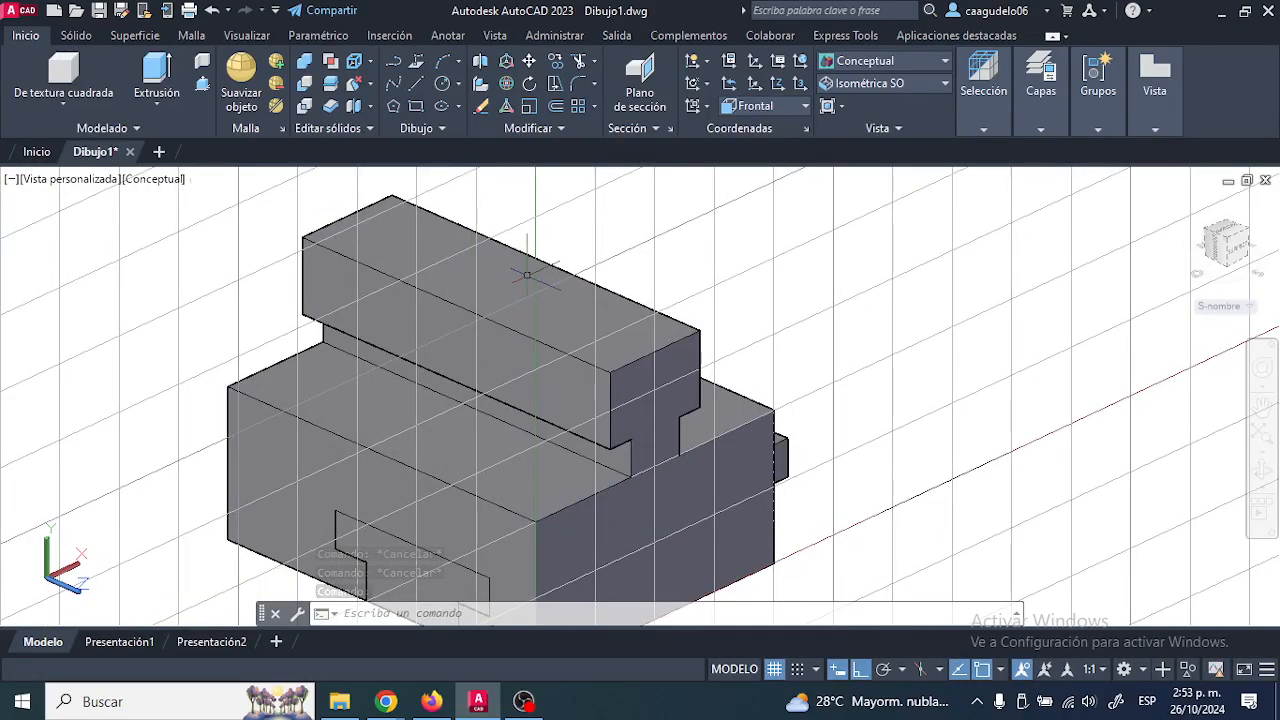
{"action": "left_click", "coordinate": [790, 443], "text": "ctrl"}
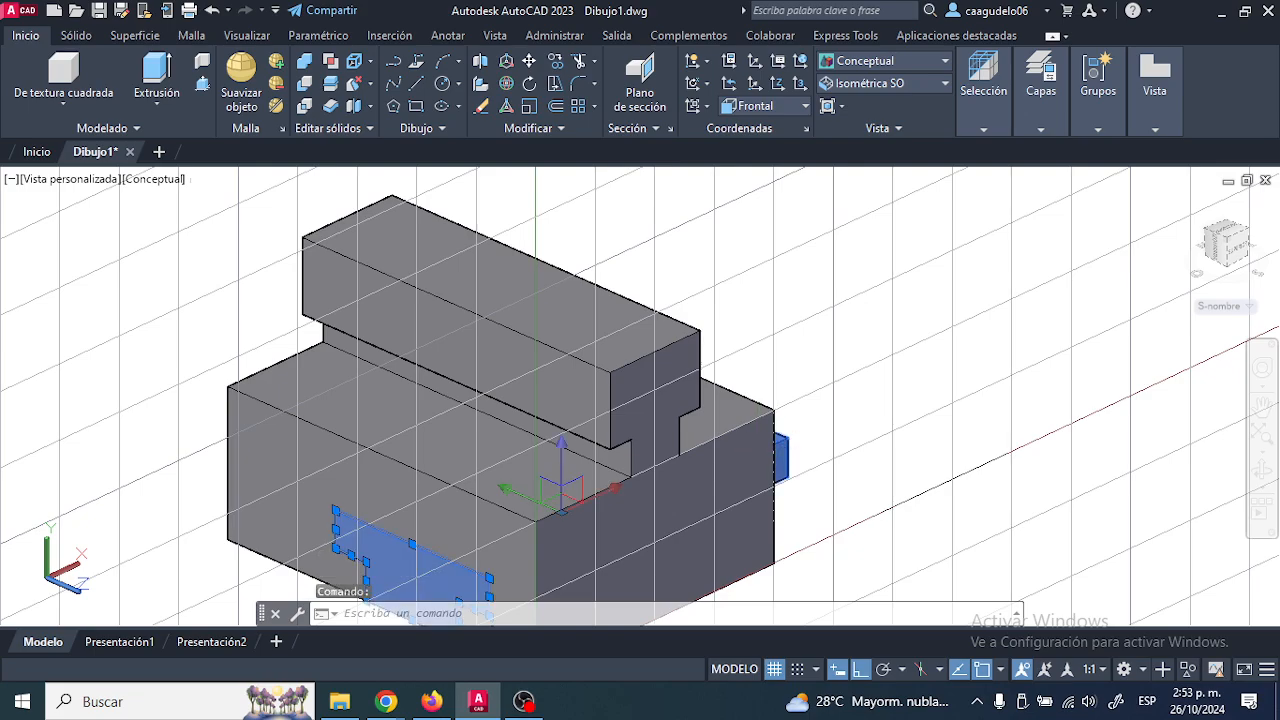
{"action": "key", "text": "Delete"}
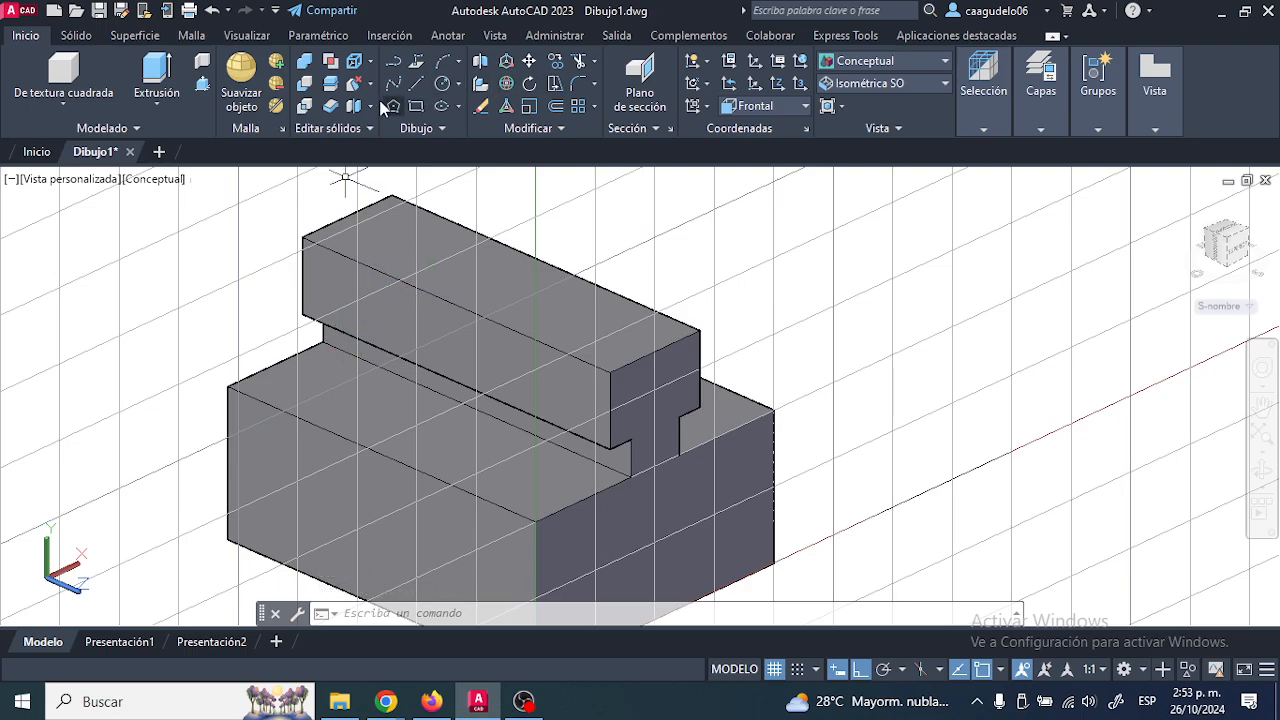
Explode the solid block with its rail into separate faces.
{"action": "left_click", "coordinate": [557, 129]}
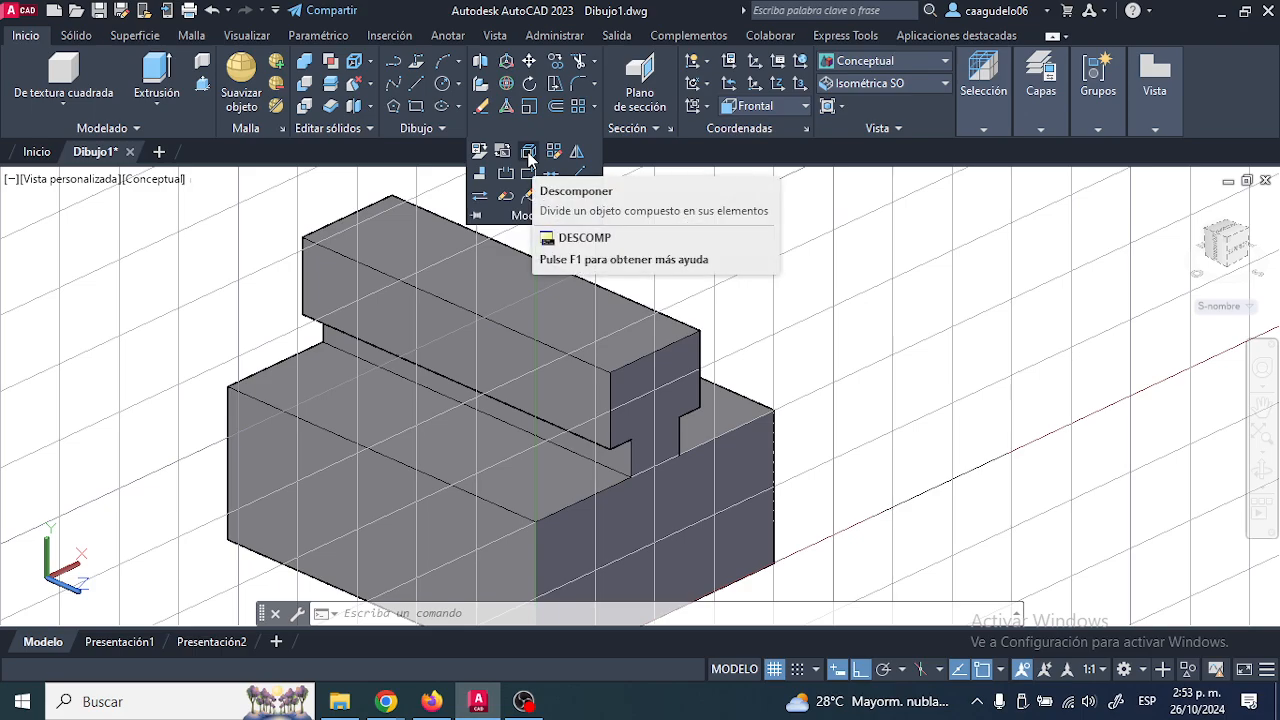
{"action": "left_click", "coordinate": [648, 172]}
{"action": "left_click", "coordinate": [656, 213]}
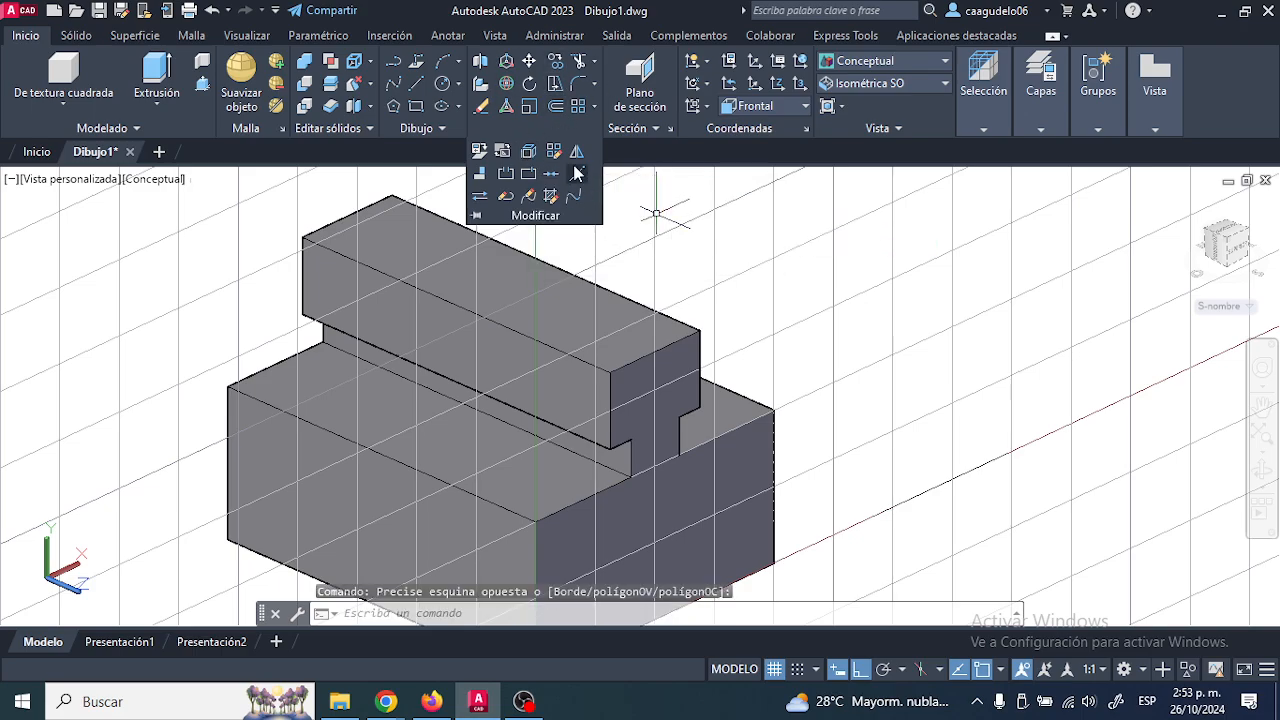
{"action": "left_click", "coordinate": [530, 150]}
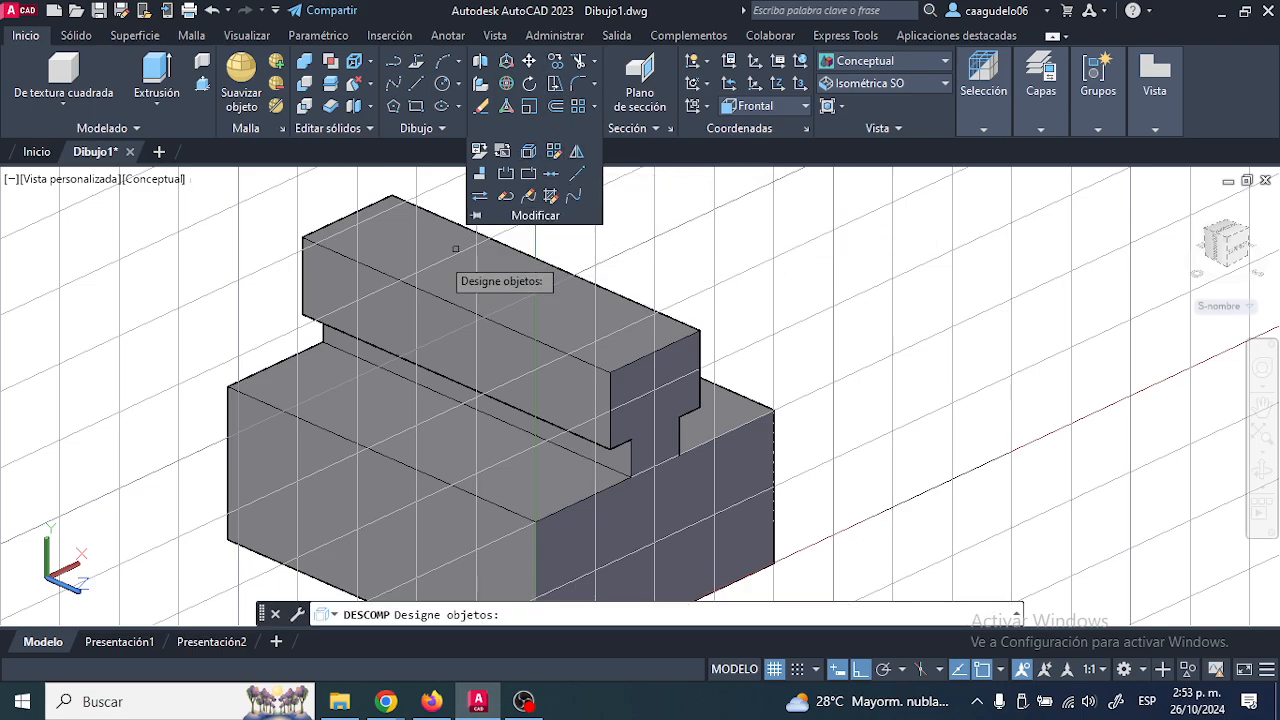
{"action": "left_click", "coordinate": [425, 253]}
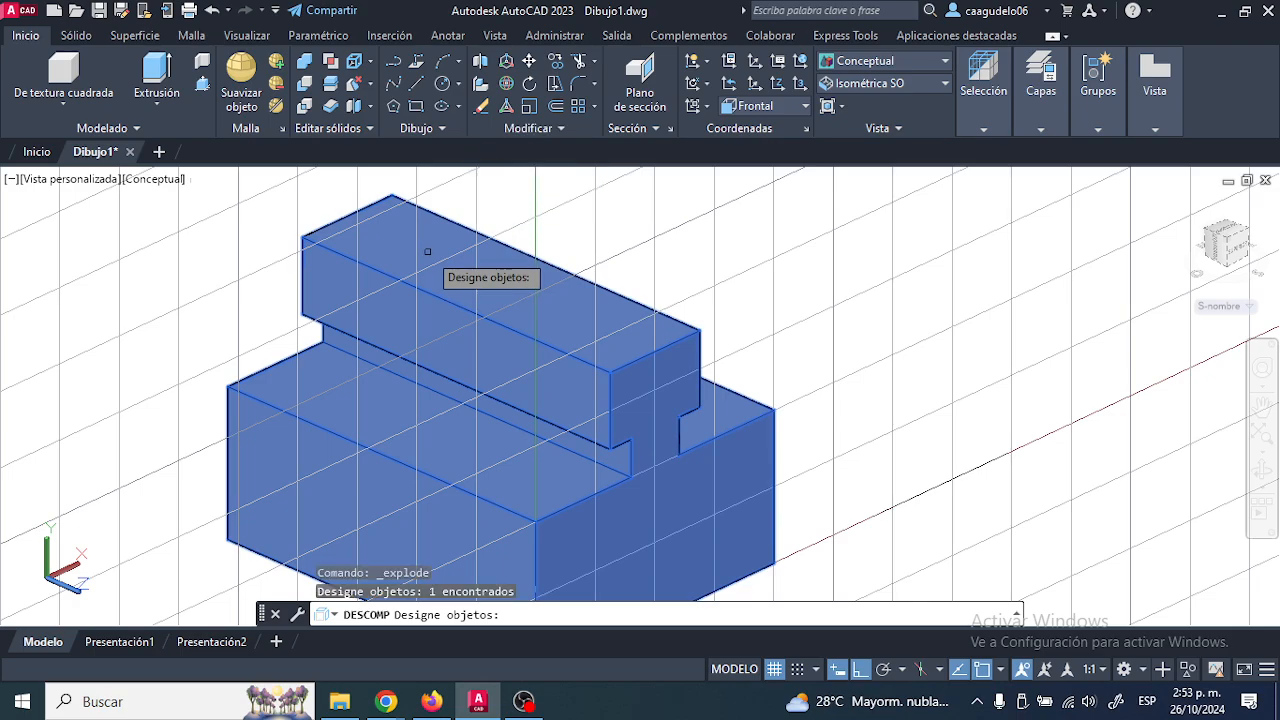
{"action": "key", "text": "Return"}
Check the separate faces of the exploded model and erase the rail's top face.
{"action": "left_click", "coordinate": [406, 246]}
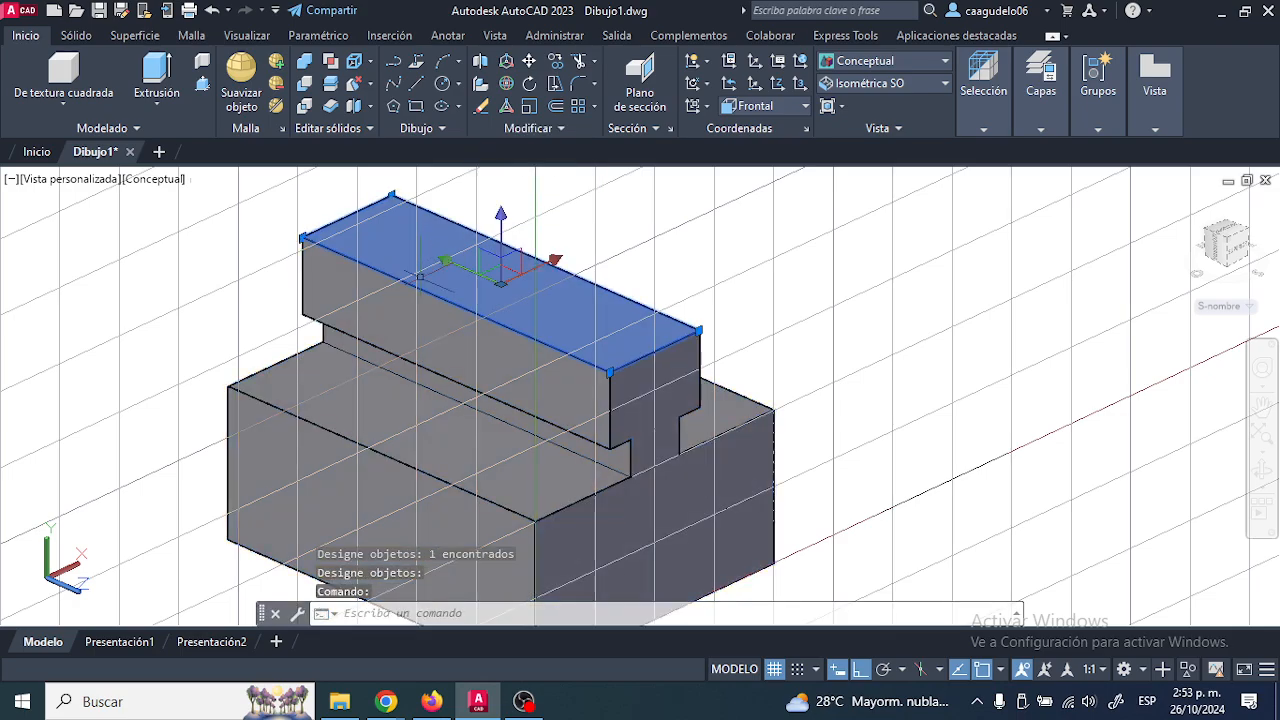
{"action": "key", "text": "Escape"}
{"action": "key", "text": "Escape"}
{"action": "left_click", "coordinate": [652, 384]}
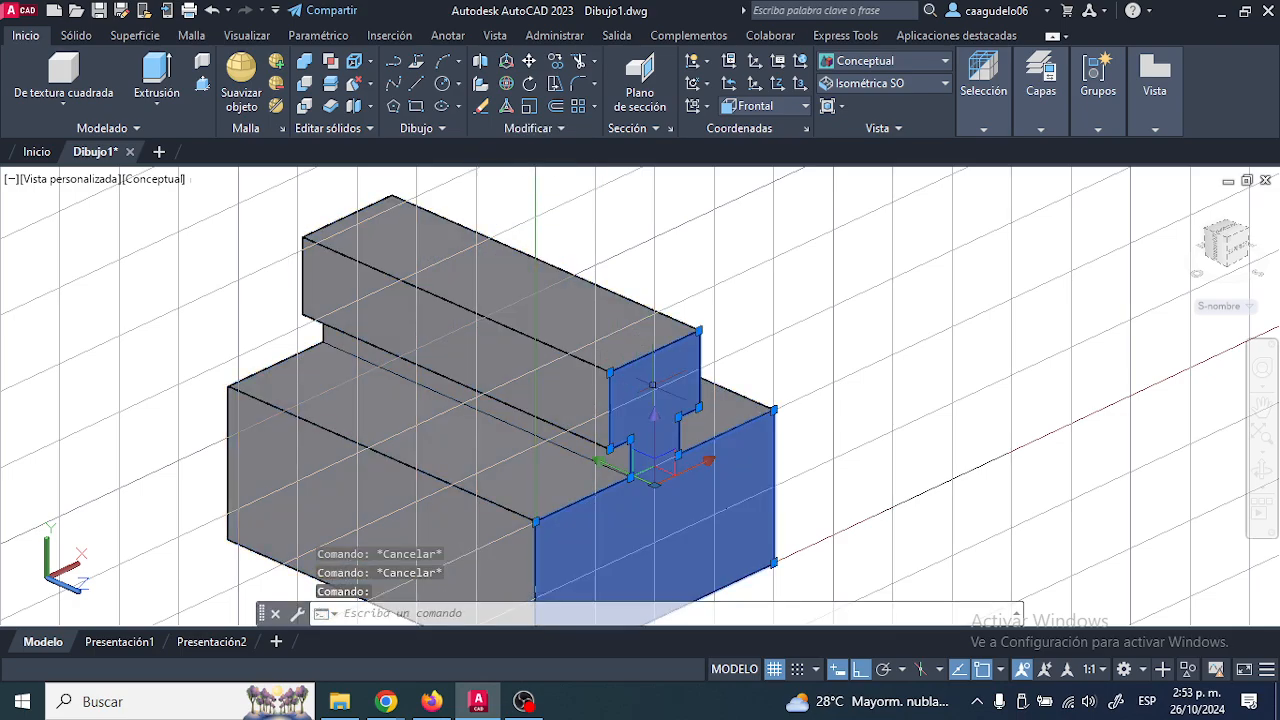
{"action": "key", "text": "Escape"}
{"action": "left_click", "coordinate": [577, 329]}
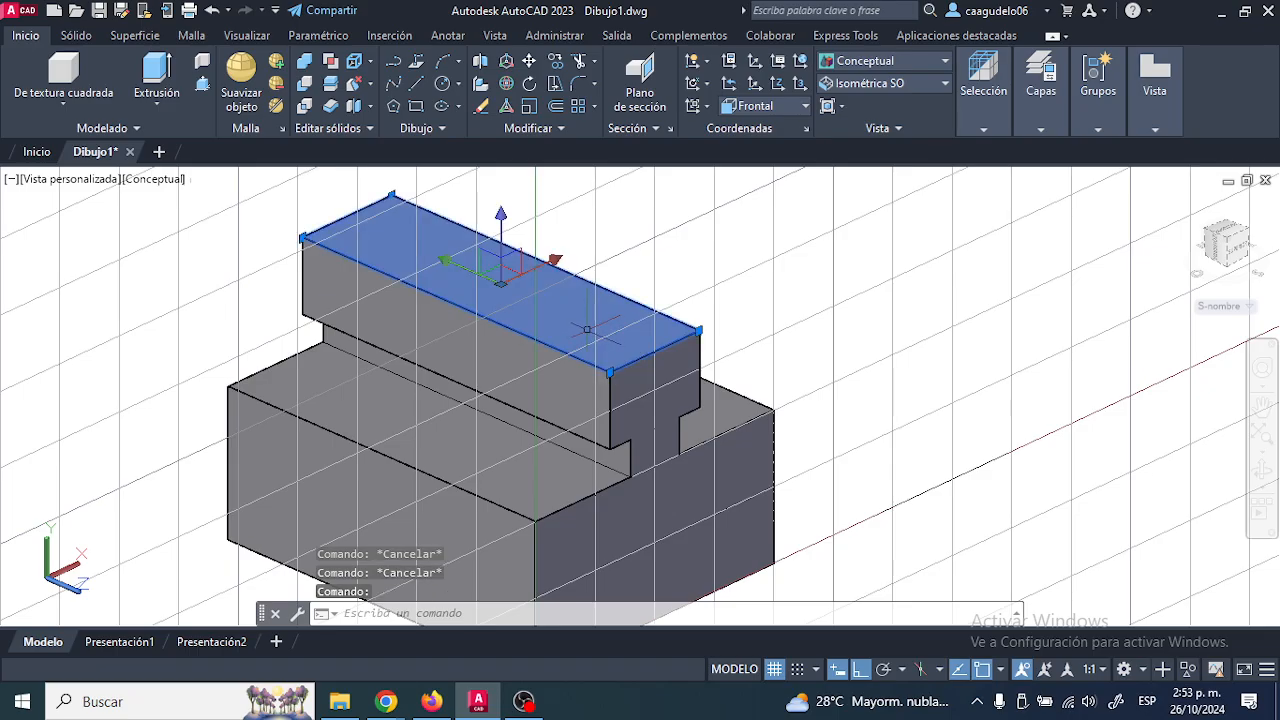
{"action": "key", "text": "Delete"}
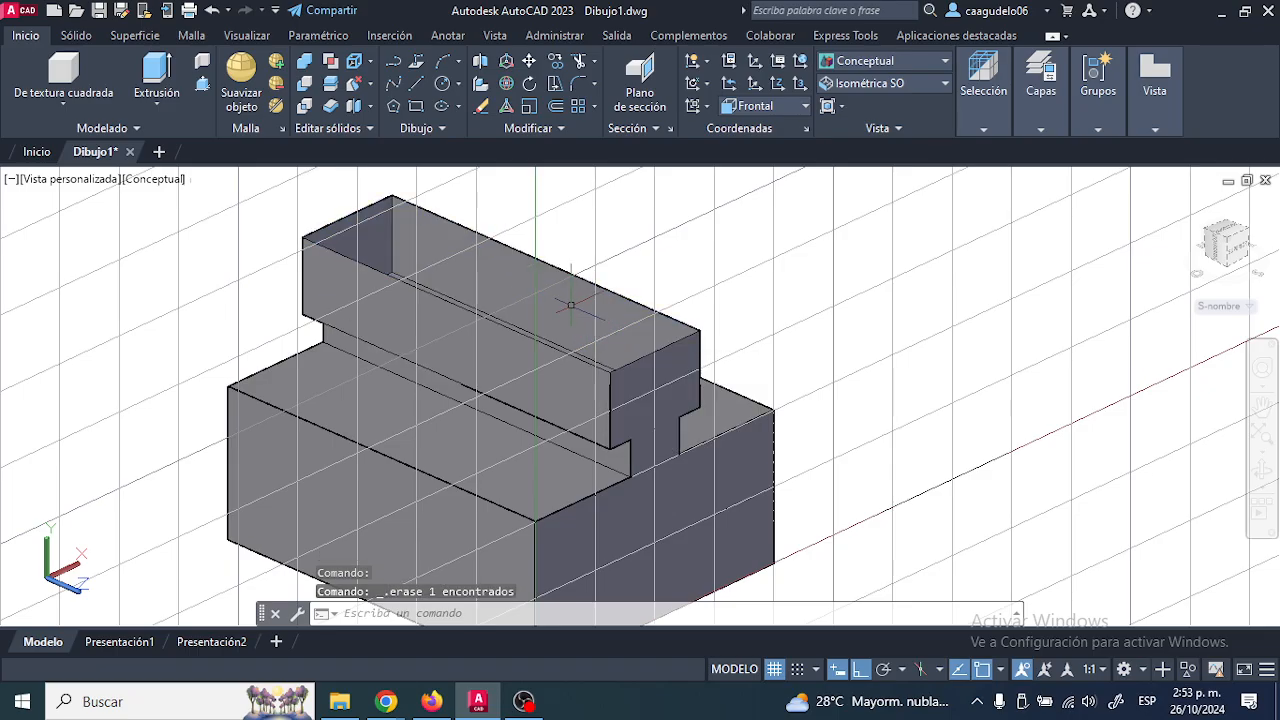
{"action": "middle_click_drag", "start_coordinate": [577, 329], "coordinate": [493, 333], "text": "shift"}
{"action": "key", "text": "Delete"}
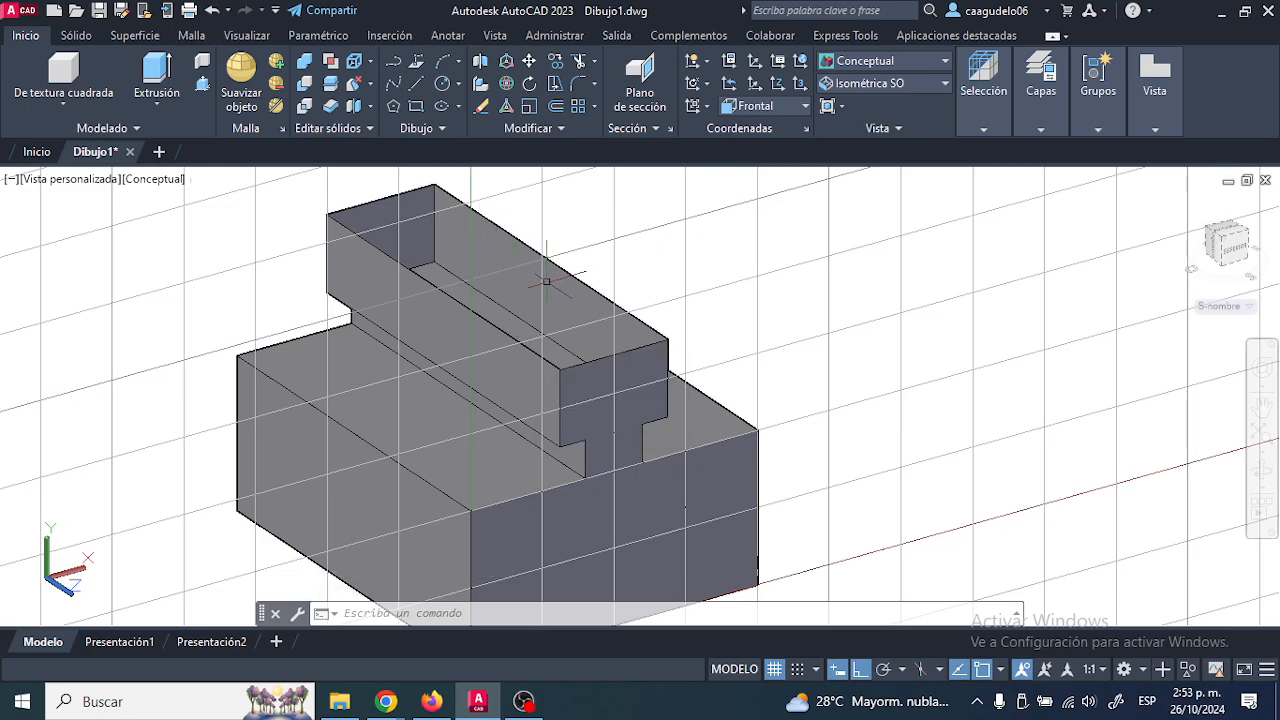
Undo the erased top face and the explosion of the solid.
{"action": "key", "text": "ctrl+z"}
{"action": "key", "text": "ctrl+z"}
{"action": "key", "text": "ctrl+z"}
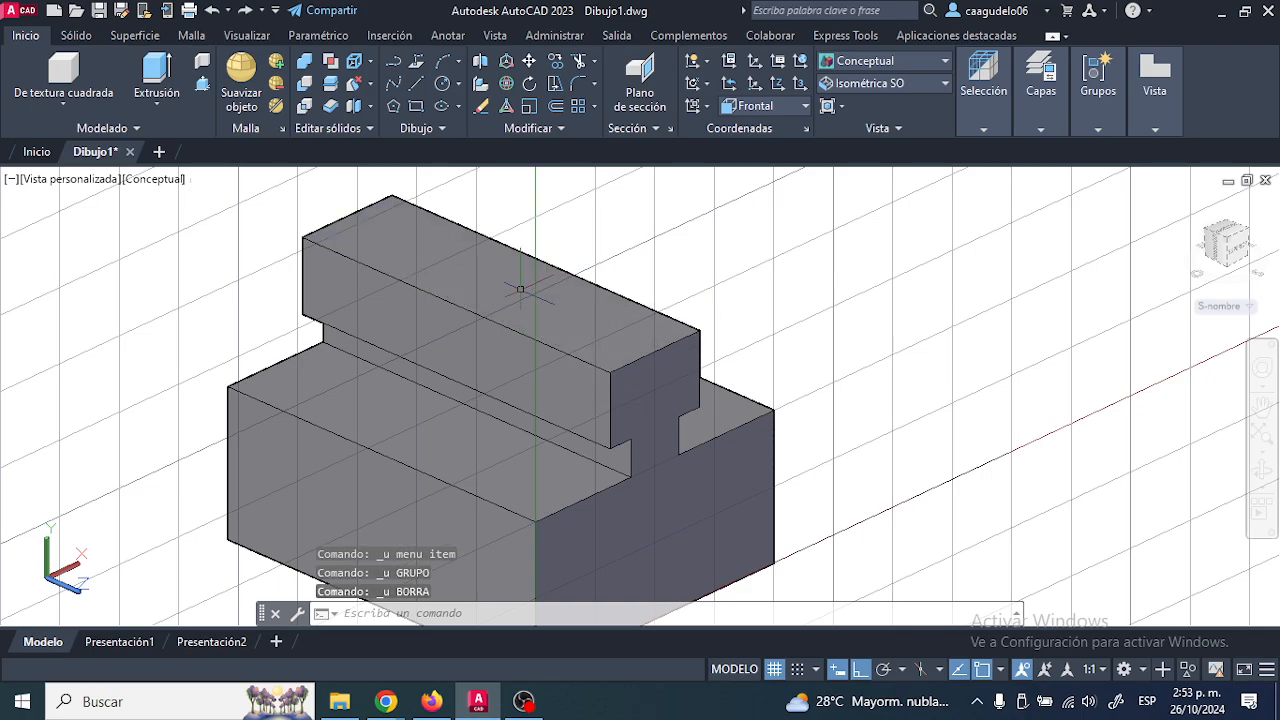
{"action": "key", "text": "ctrl+z"}
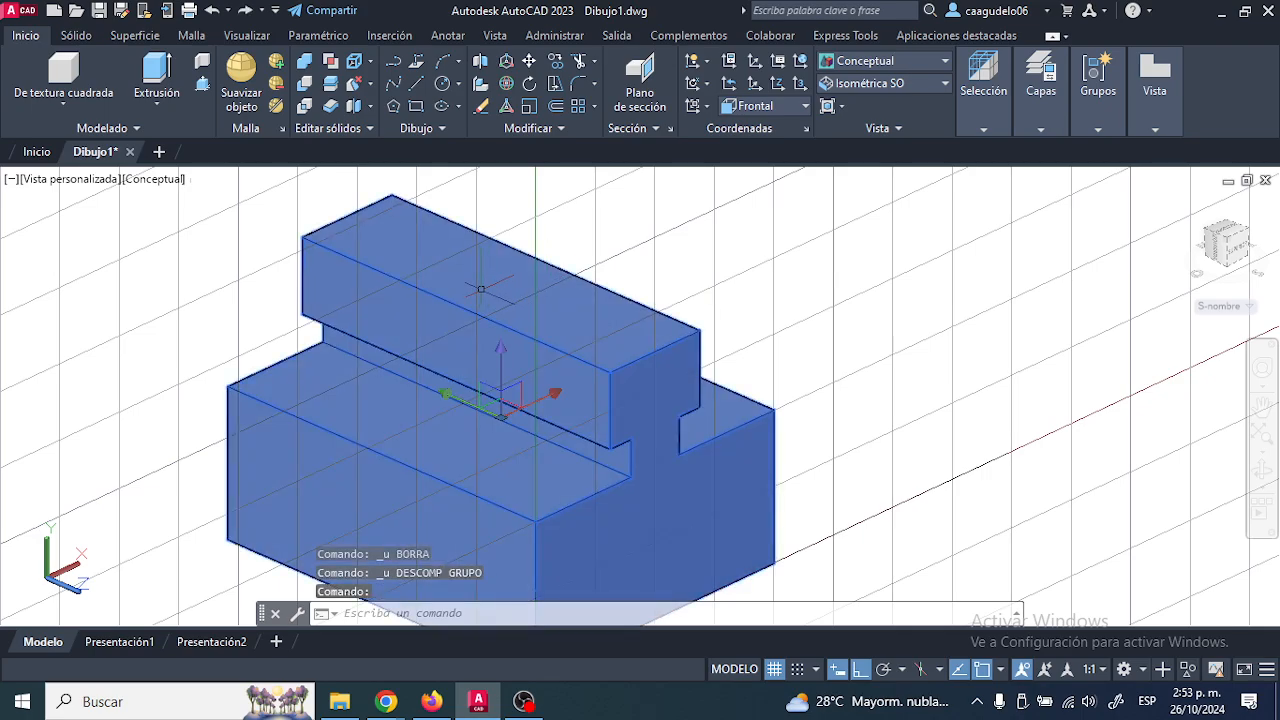
Switch to the Padlet board in Chrome and look through the dimensioned drawings of the exercises up to Exercise 4.
{"action": "key", "text": "alt+Tab"}
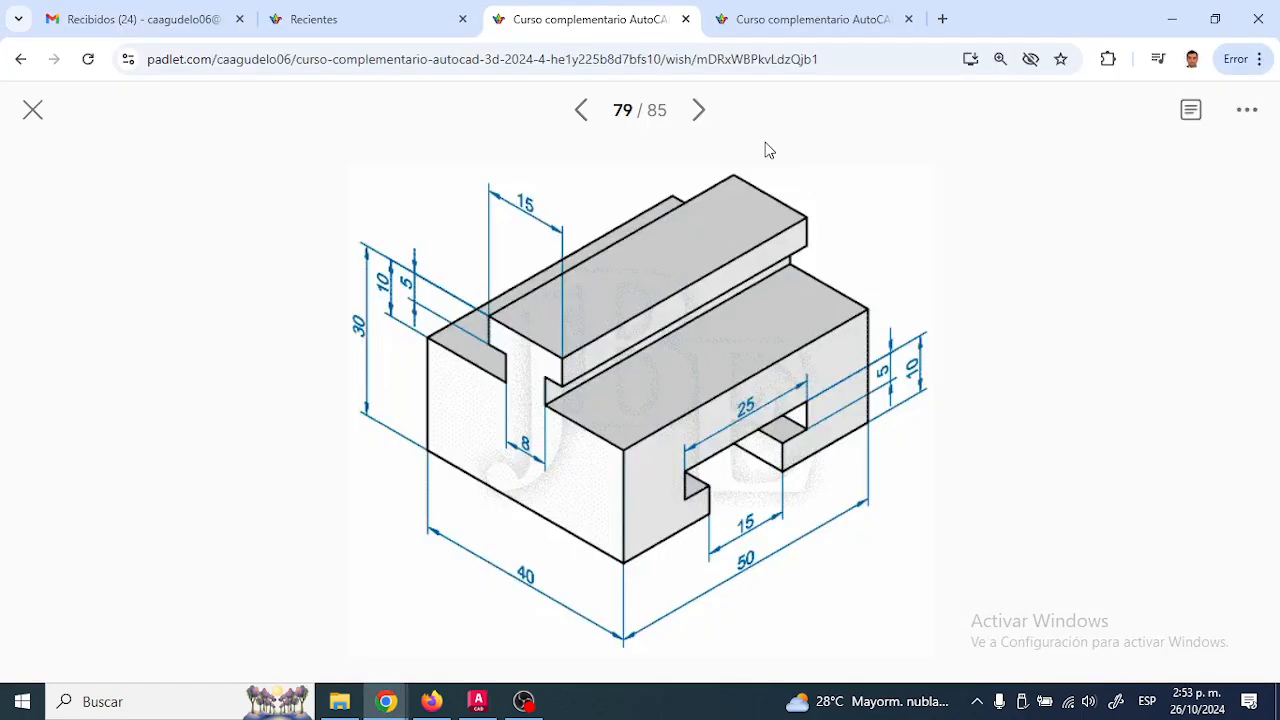
{"action": "left_click", "coordinate": [699, 114]}
{"action": "left_click", "coordinate": [699, 118]}
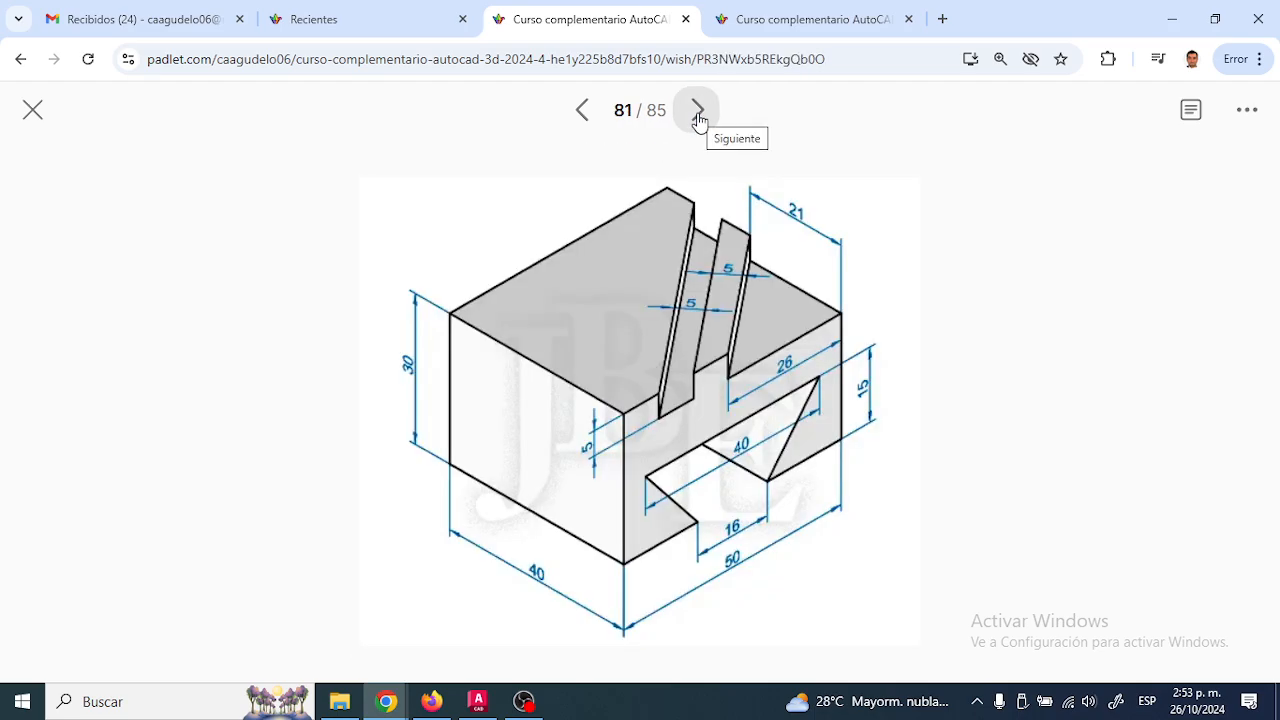
{"action": "left_click", "coordinate": [699, 115]}
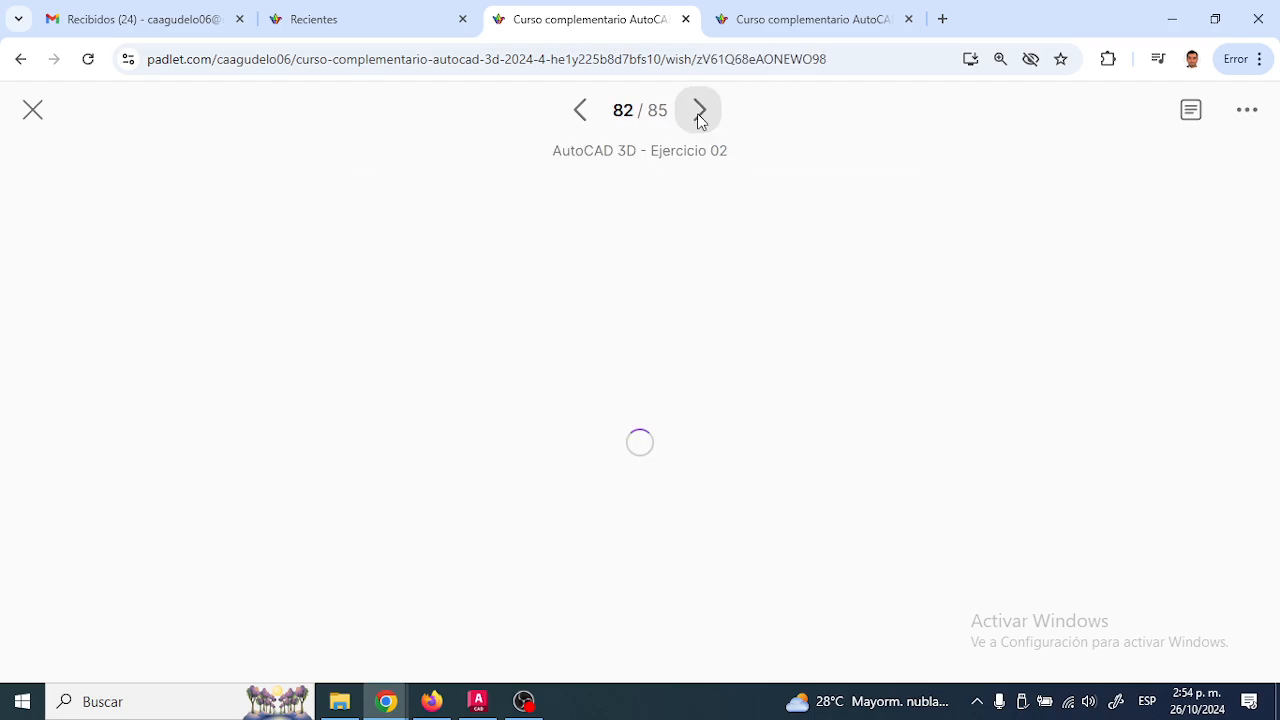
{"action": "left_click", "coordinate": [699, 115]}
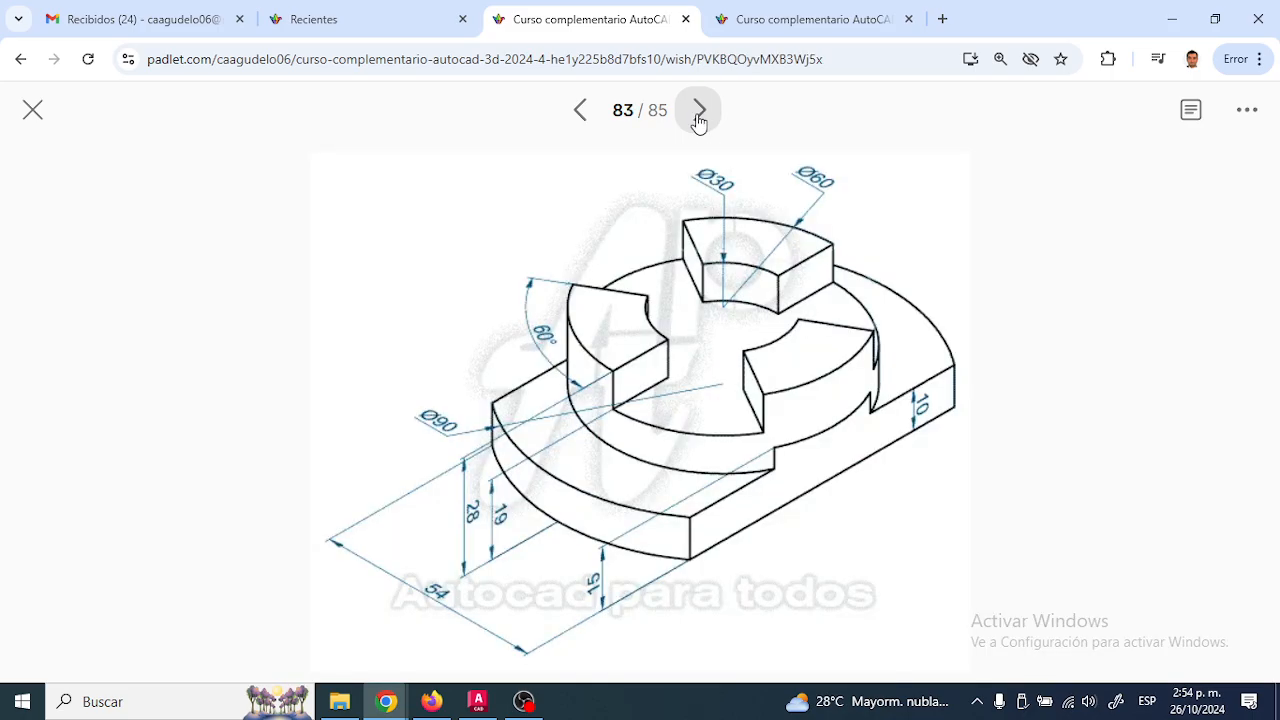
{"action": "left_click", "coordinate": [699, 113]}
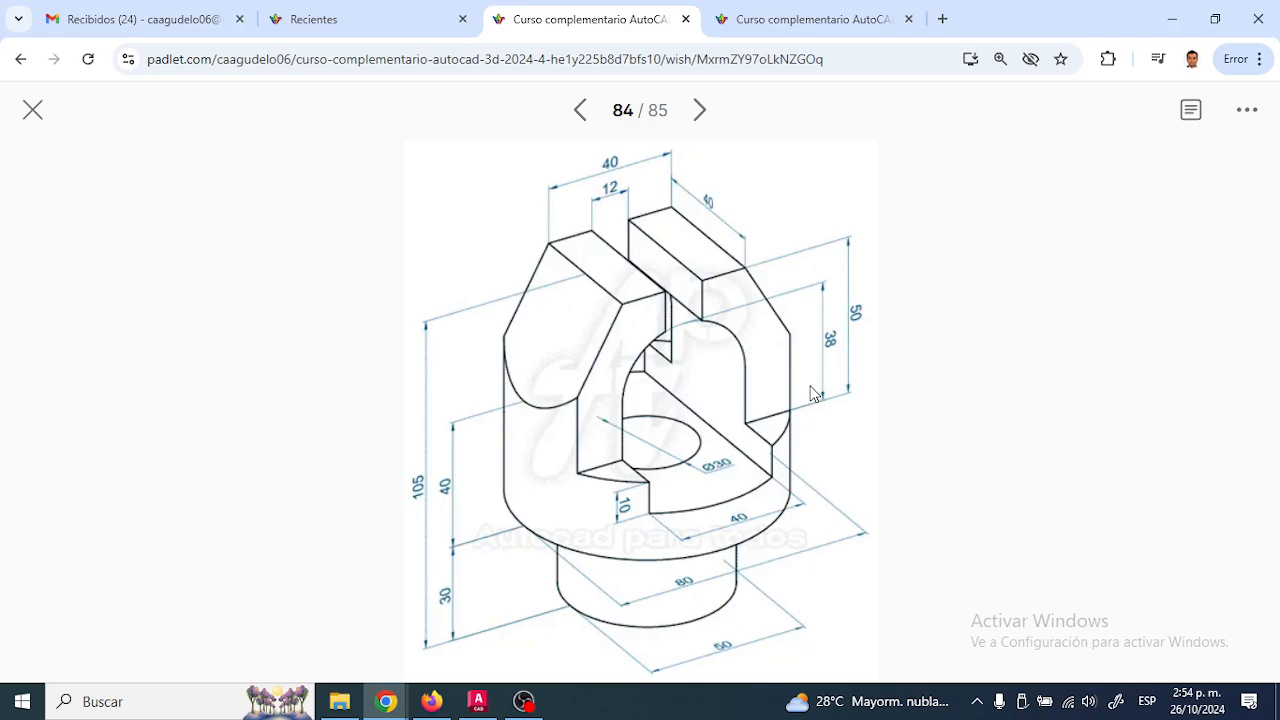
Close the drawing viewer and review the exercise posts in the "Actividad 2 - Creación de sólidos 3D" section.
{"action": "left_click", "coordinate": [32, 110]}
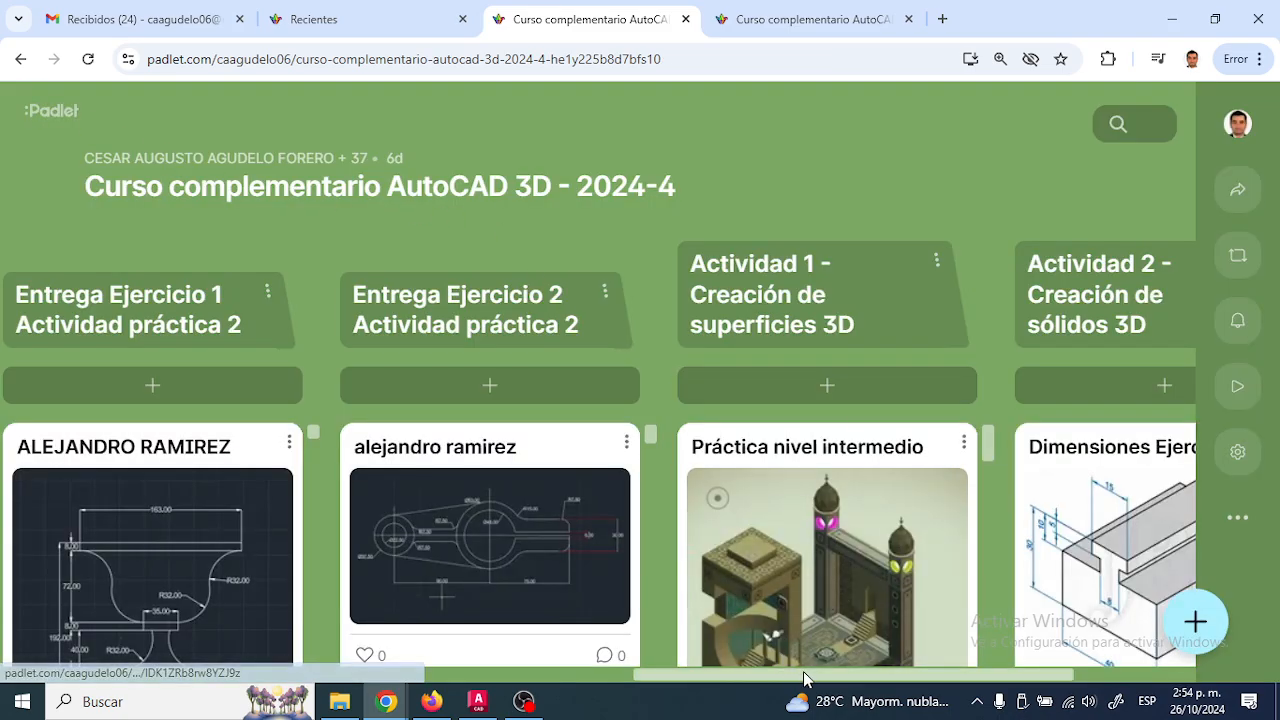
{"action": "scroll", "coordinate": [771, 643], "scroll_direction": "right", "scroll_amount": 3, "text": "shift"}
{"action": "scroll", "coordinate": [851, 545], "scroll_direction": "down", "scroll_amount": 10}
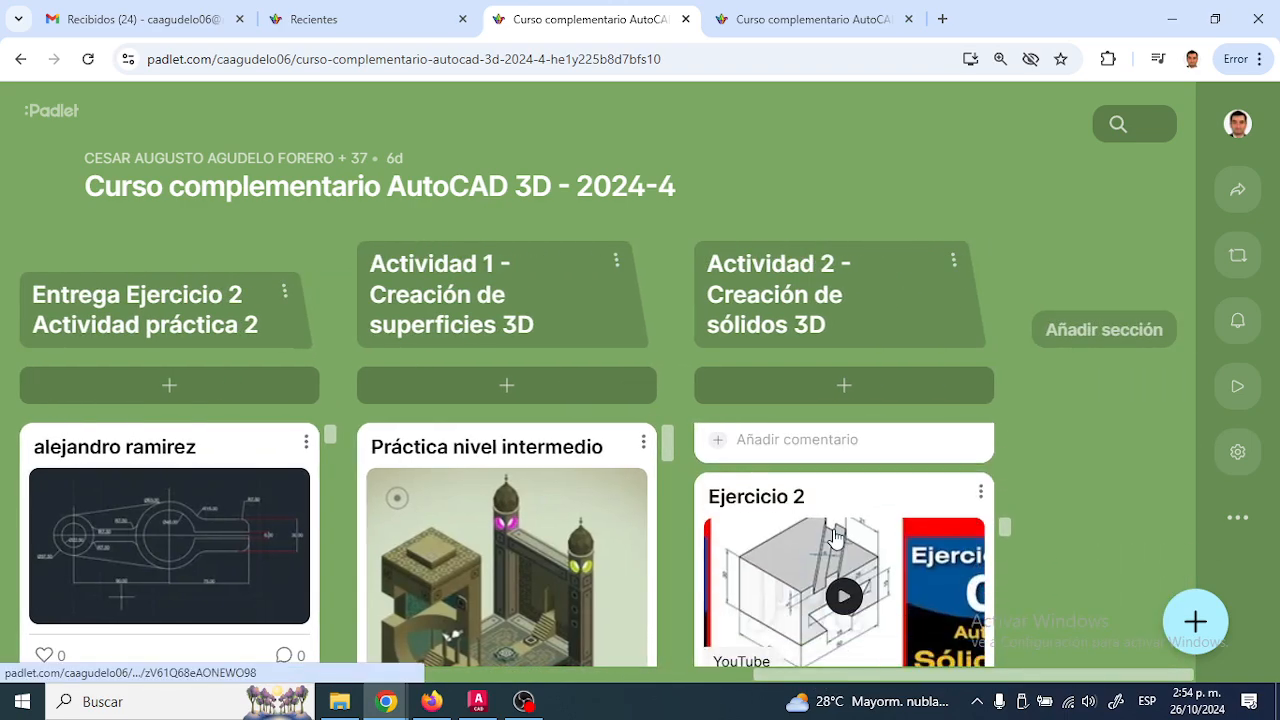
{"action": "scroll", "coordinate": [855, 610], "scroll_direction": "down", "scroll_amount": 5}
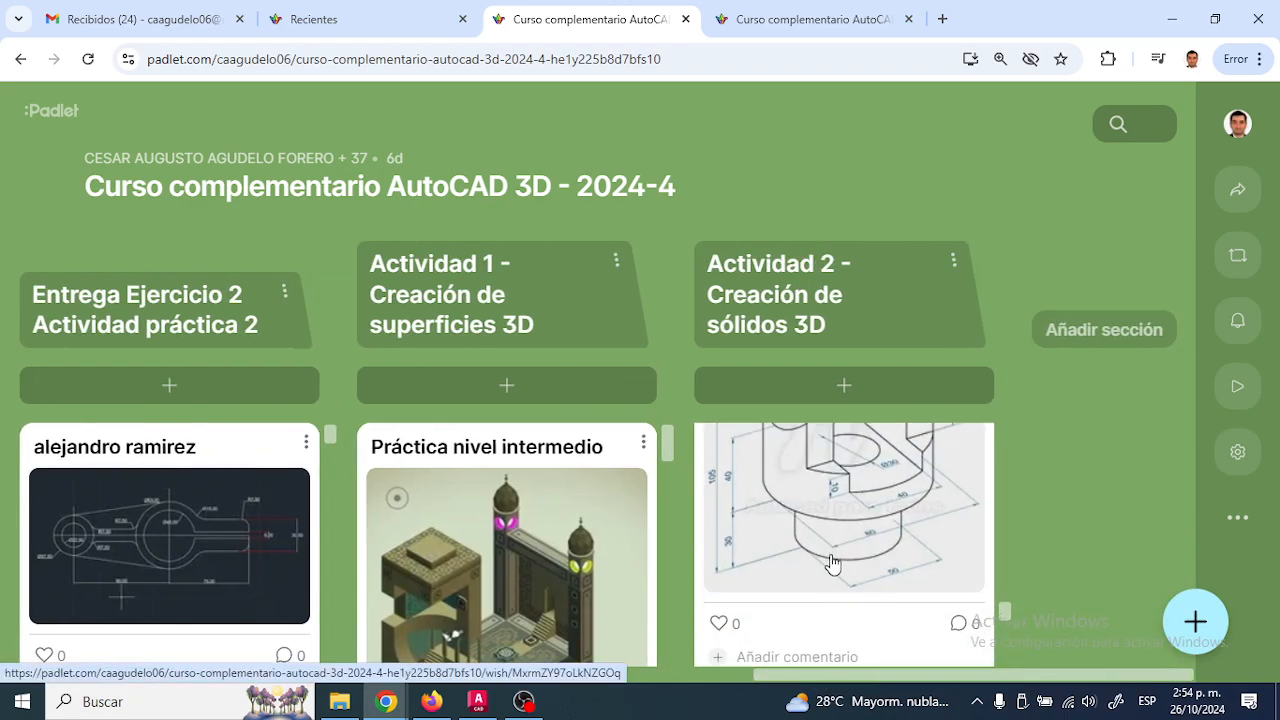
{"action": "scroll", "coordinate": [800, 555], "scroll_direction": "up", "scroll_amount": 3}
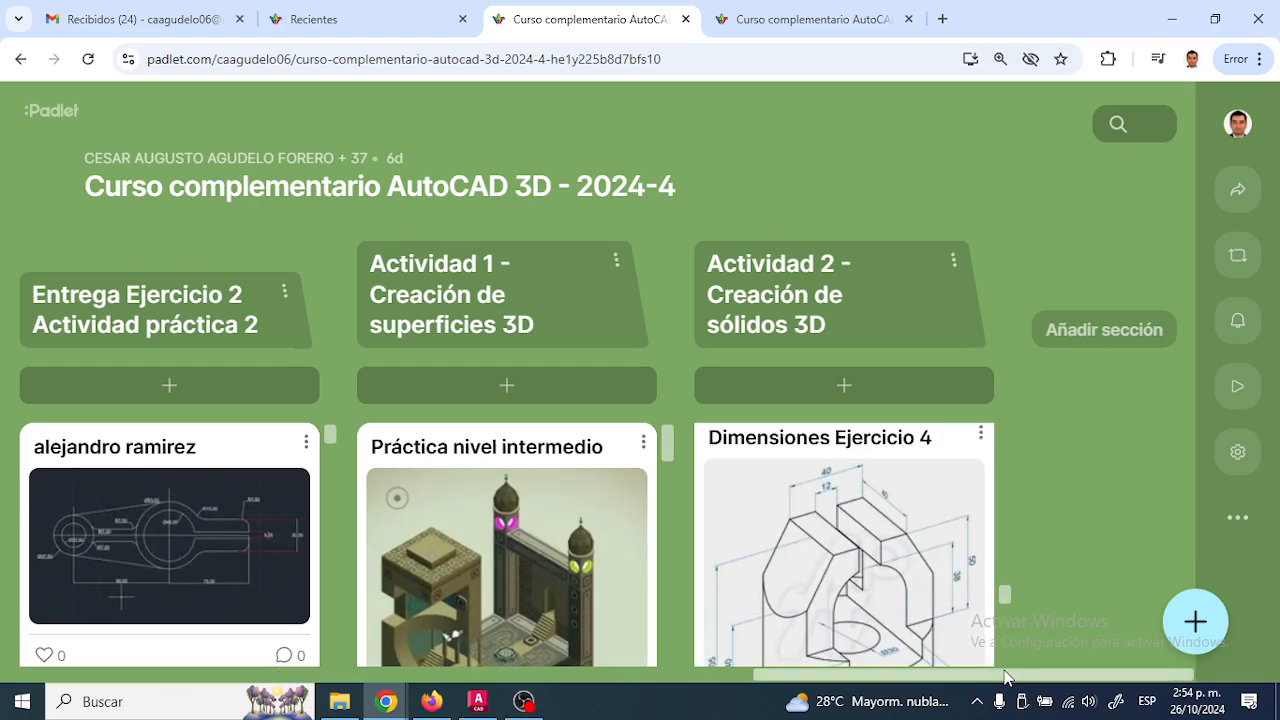
{"action": "left_click", "coordinate": [977, 706]}
{"action": "right_click", "coordinate": [997, 592]}
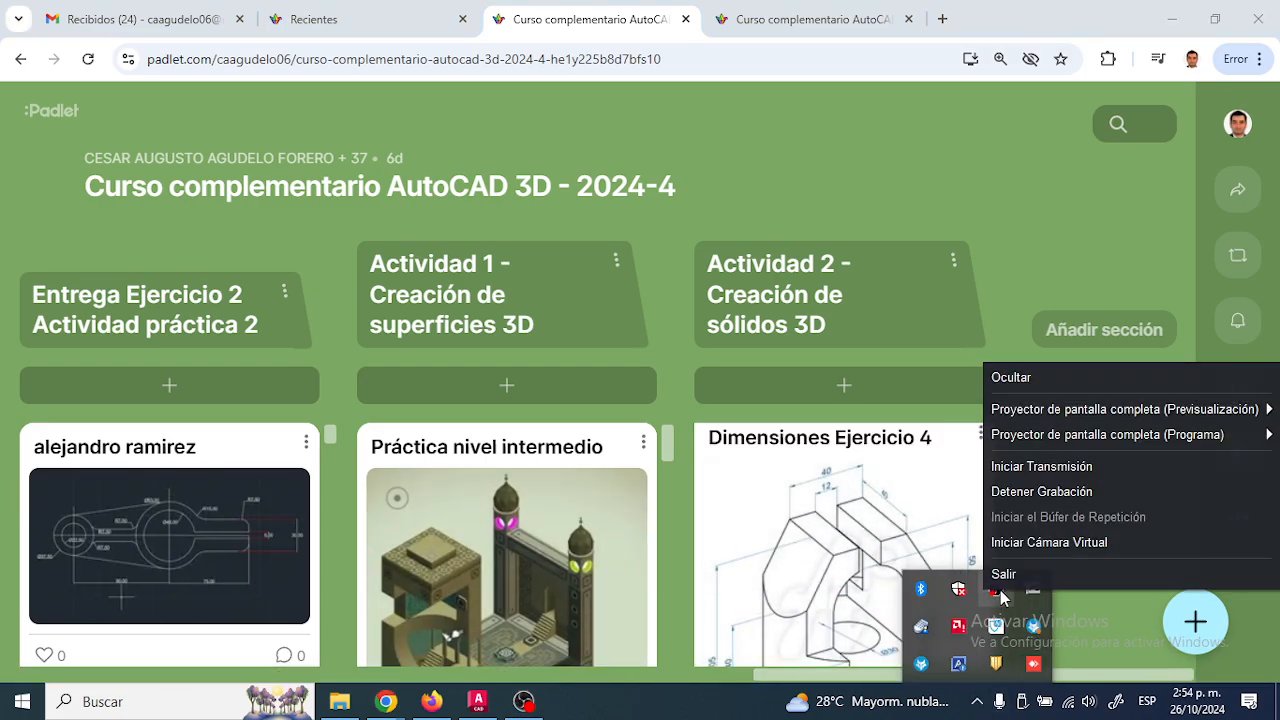